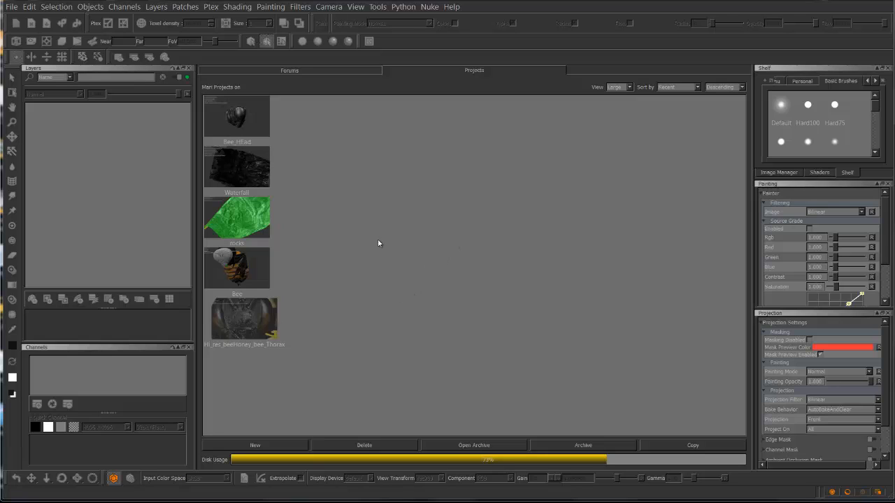
# Start a new project named Cannon_v01 and load cannon_smooth.obj as its geometry
pyautogui.click(283, 445)
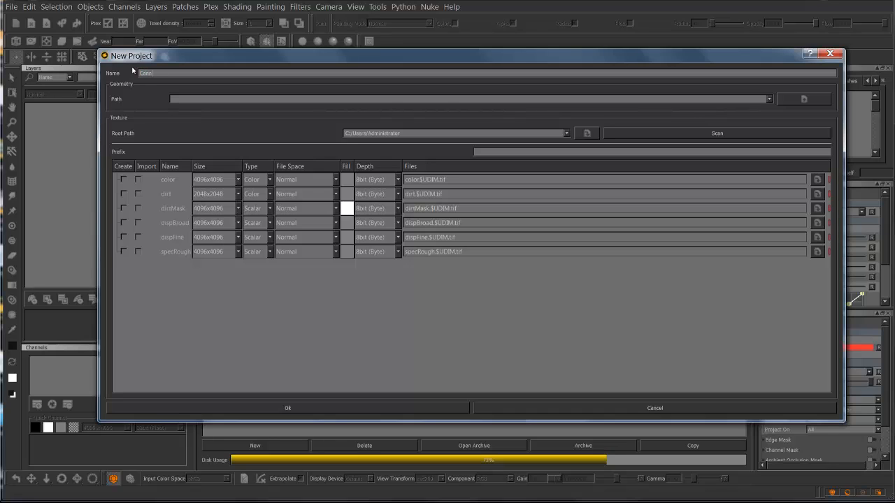
pyautogui.write('Cannon_v01')
pyautogui.click(793, 100)
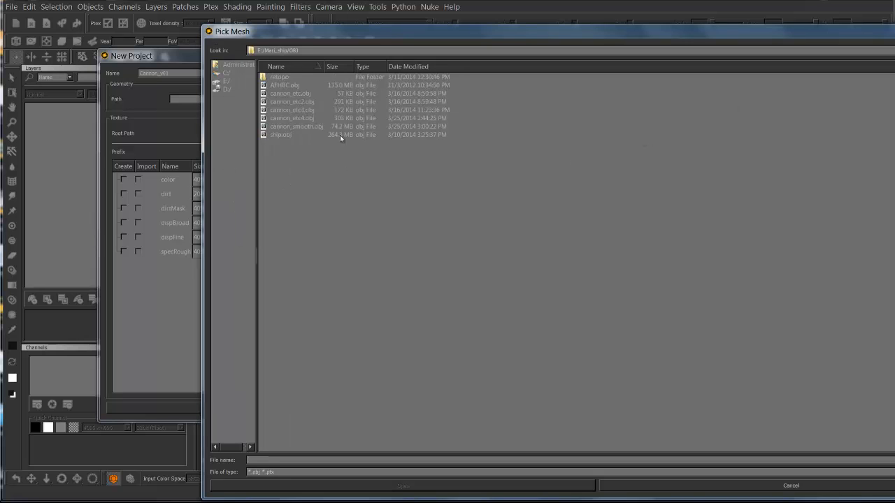
pyautogui.doubleClick(297, 127)
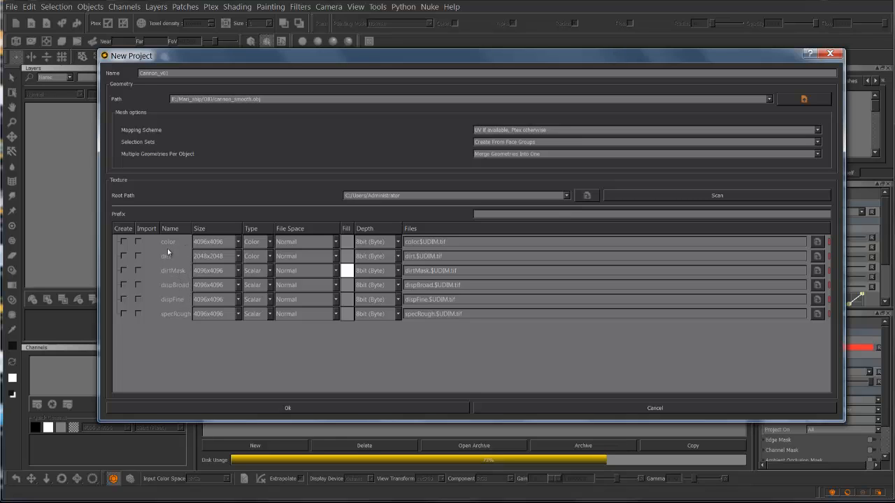
# Enable creation of the color channel at 4096x4096 with 32bit (Float) depth and create the project
pyautogui.click(124, 241)
pyautogui.click(238, 242)
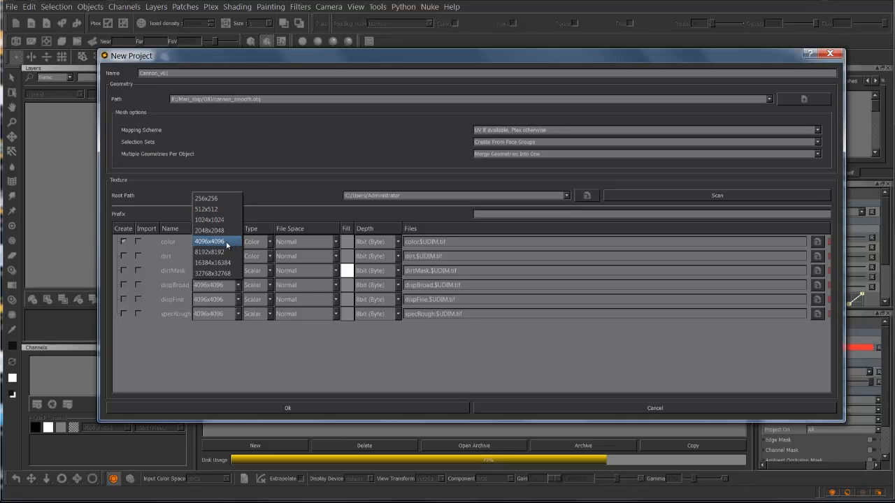
pyautogui.press('Up')
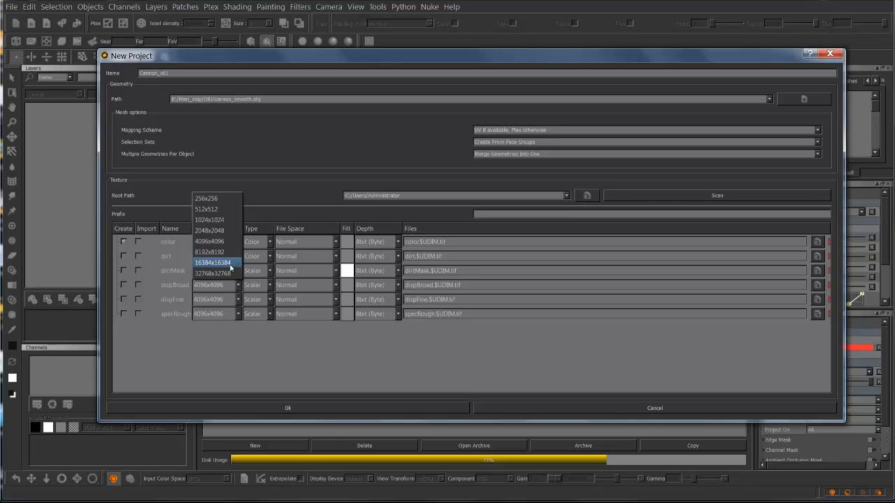
pyautogui.click(228, 241)
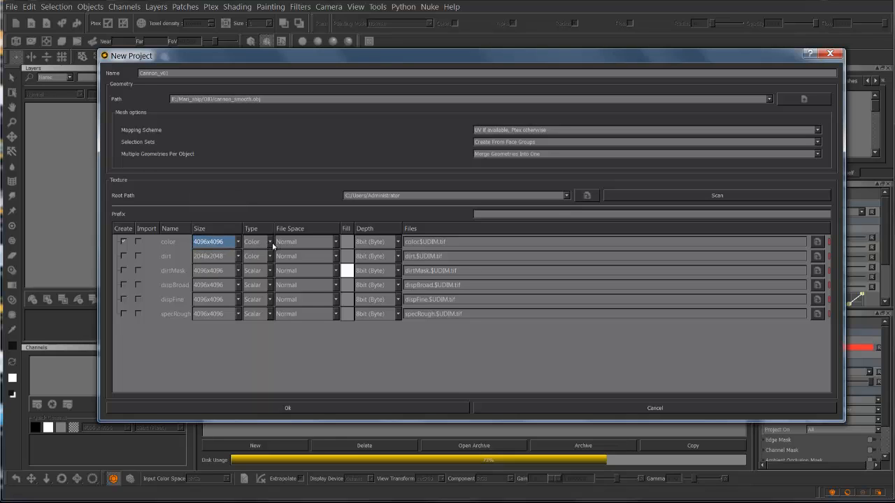
pyautogui.click(396, 243)
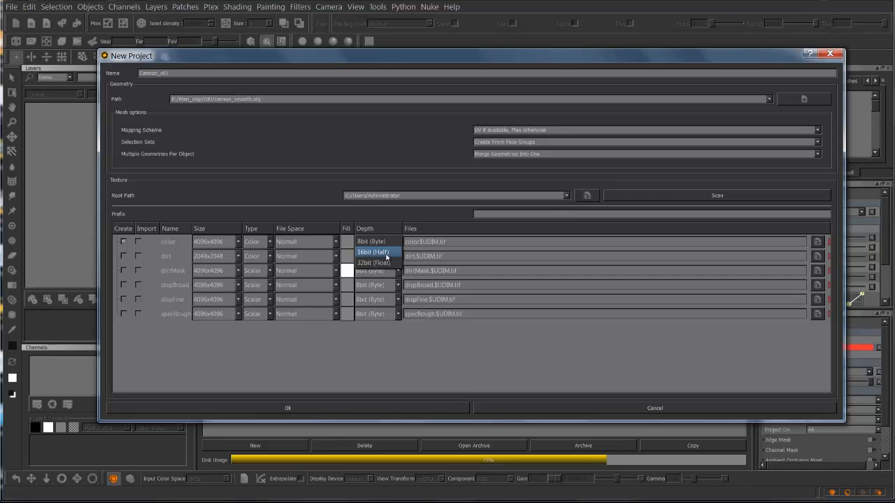
pyautogui.click(381, 262)
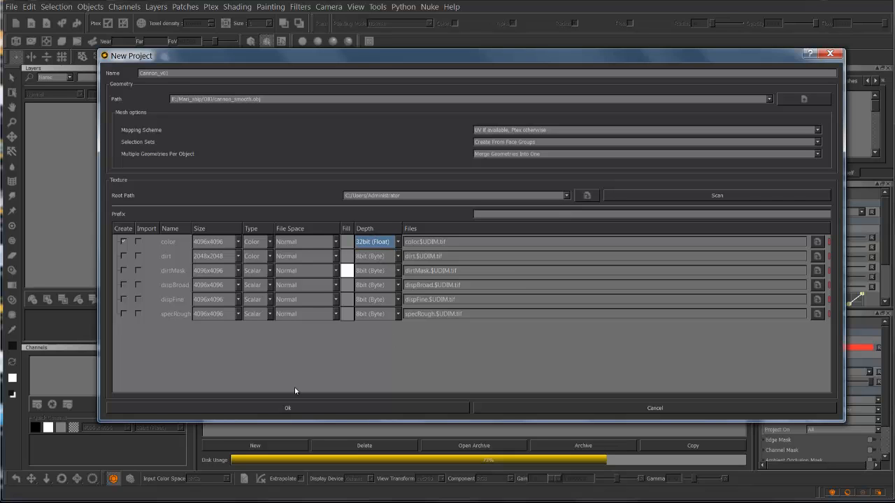
pyautogui.click(292, 409)
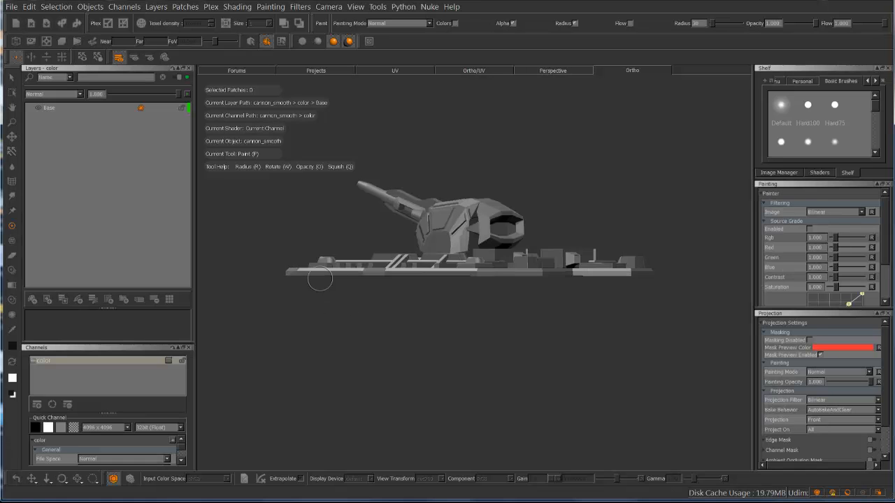
# Set the navigation control type to Maya in the preferences and apply it
pyautogui.press('alt')
pyautogui.moveTo(300, 219)
pyautogui.keyDown('alt'); pyautogui.mouseDown()
pyautogui.moveTo(370, 262)
pyautogui.moveTo(531, 251)
pyautogui.moveTo(515, 293)
pyautogui.moveTo(459, 251)
pyautogui.moveTo(439, 280)
pyautogui.mouseUp(); pyautogui.keyUp('alt')
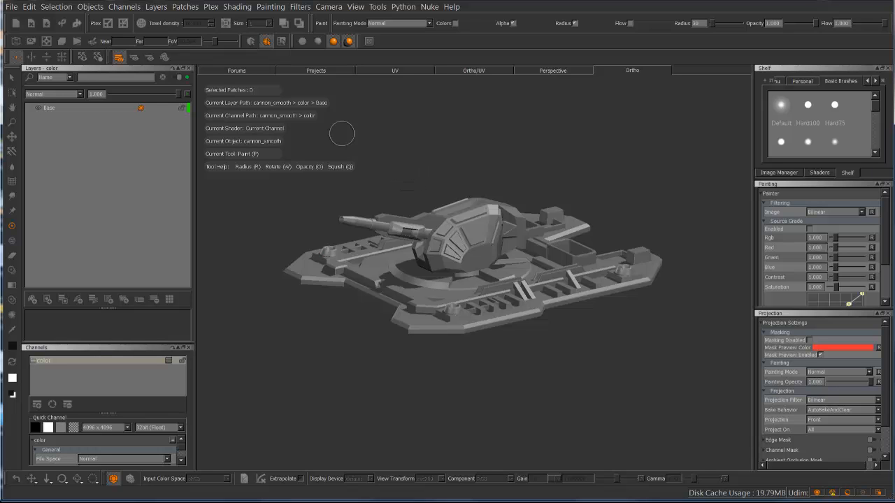
pyautogui.click(29, 6)
pyautogui.click(45, 51)
pyautogui.click(396, 70)
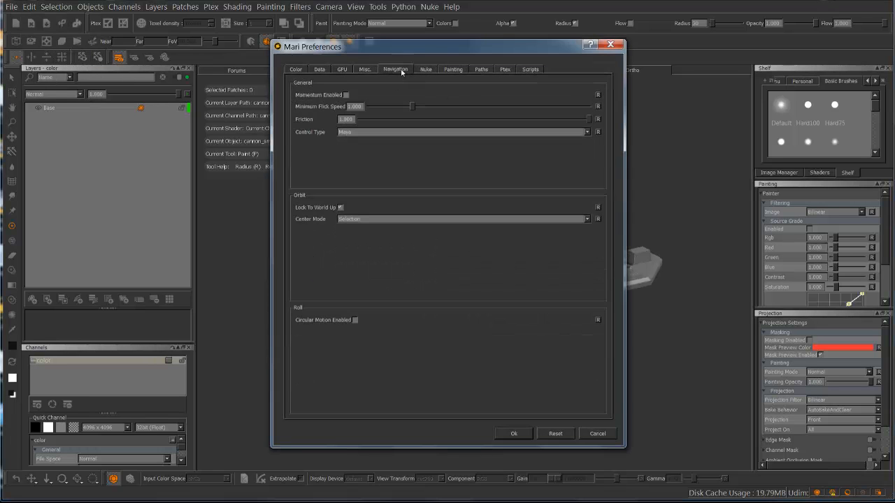
pyautogui.click(367, 132)
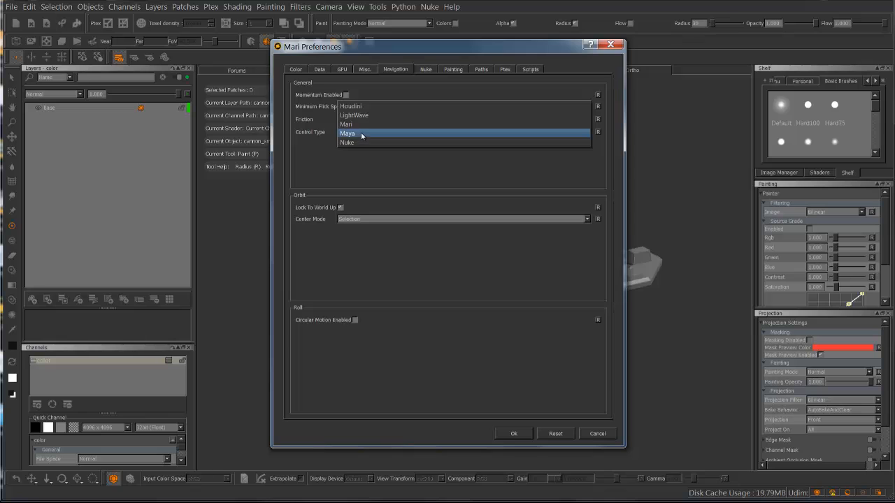
pyautogui.click(361, 135)
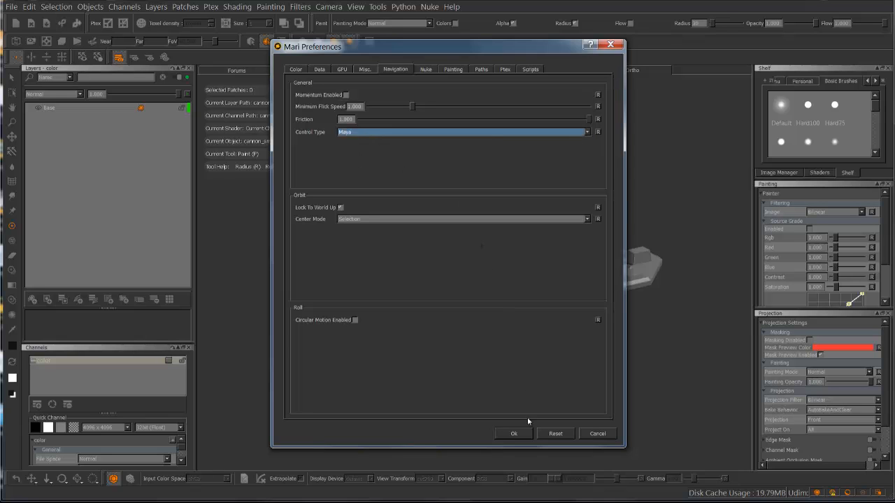
pyautogui.click(513, 434)
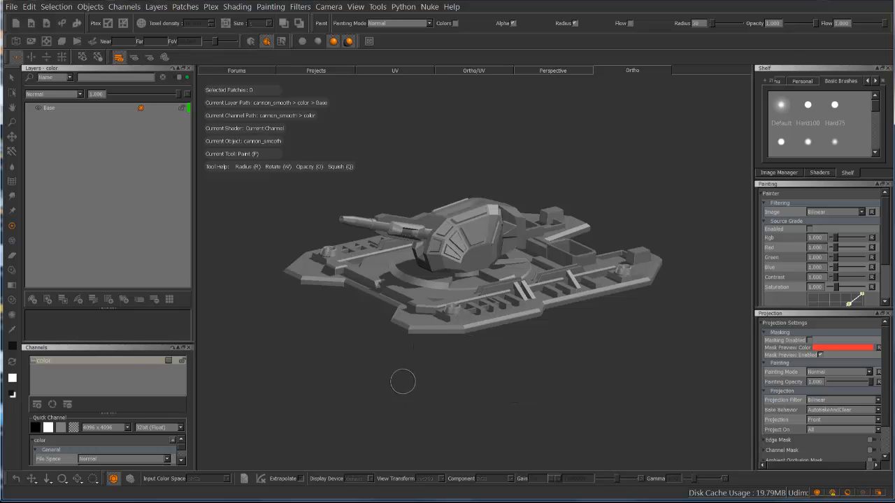
# Examine the cannon model from several angles and distances by panning, zooming and orbiting around it
pyautogui.keyDown('alt'); pyautogui.moveTo(401, 379); pyautogui.dragTo(448, 354, button='middle'); pyautogui.keyUp('alt')
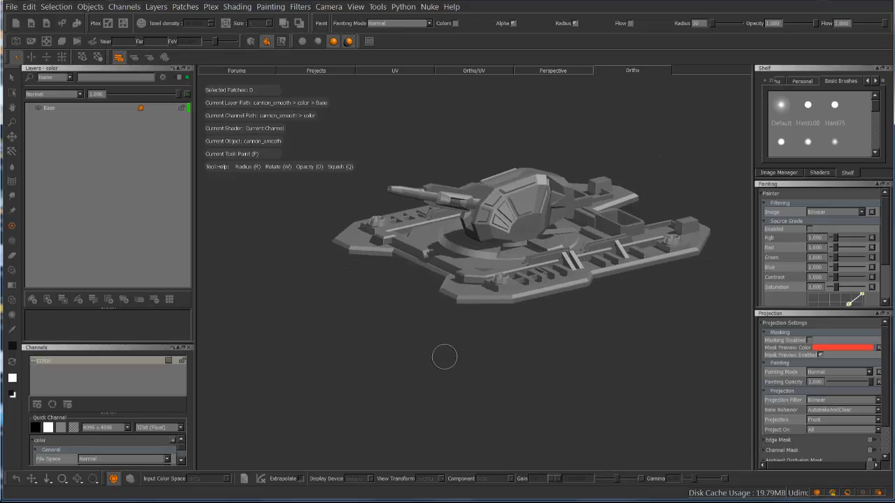
pyautogui.keyDown('alt'); pyautogui.moveTo(423, 362); pyautogui.dragTo(335, 329, button='right'); pyautogui.keyUp('alt')
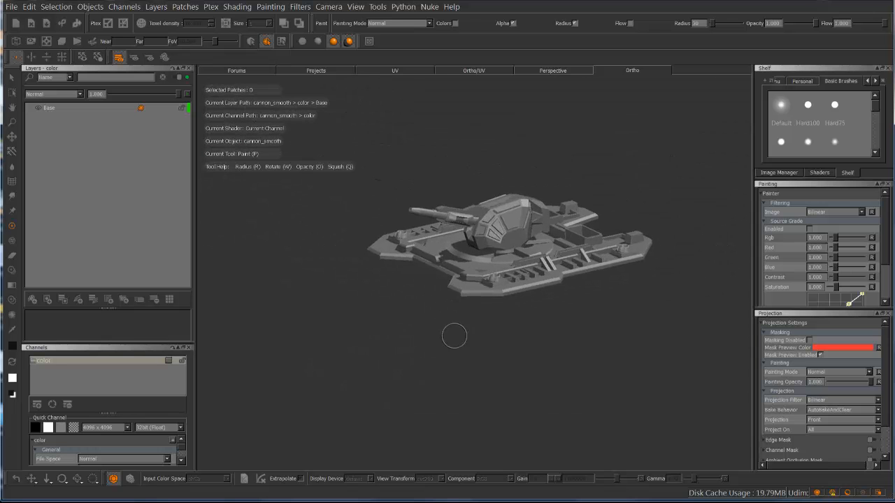
pyautogui.moveTo(455, 335)
pyautogui.keyDown('alt'); pyautogui.mouseDown()
pyautogui.moveTo(447, 326)
pyautogui.moveTo(358, 310)
pyautogui.moveTo(478, 362)
pyautogui.moveTo(349, 354)
pyautogui.moveTo(423, 371)
pyautogui.moveTo(424, 352)
pyautogui.moveTo(422, 361)
pyautogui.moveTo(462, 340)
pyautogui.moveTo(467, 354)
pyautogui.mouseUp(); pyautogui.keyUp('alt')
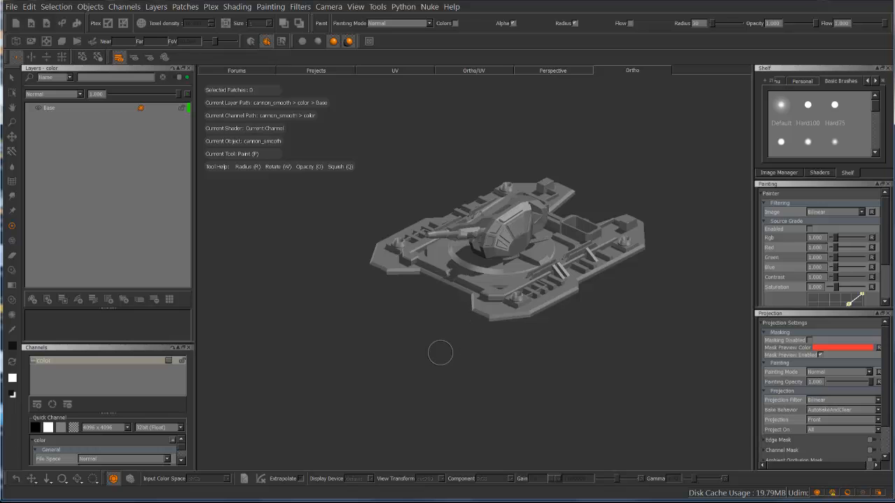
pyautogui.moveTo(440, 353); pyautogui.dragTo(370, 355, button='middle')
pyautogui.scroll(5, 393, 354)
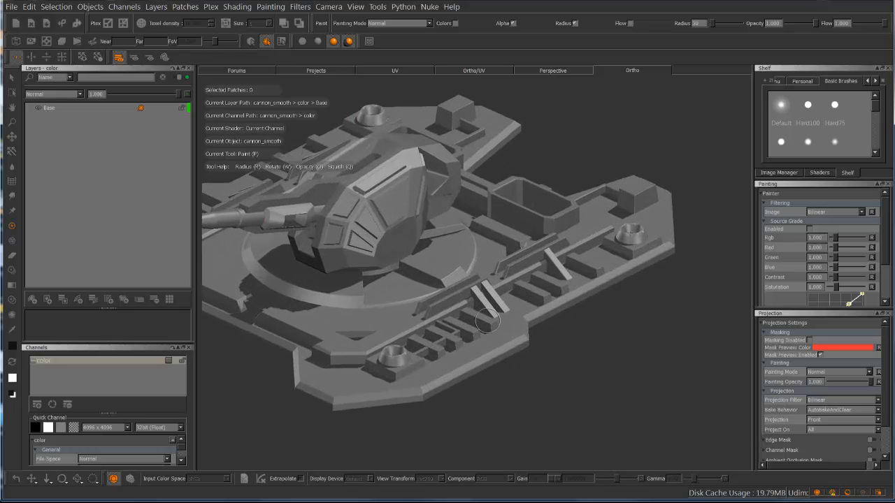
pyautogui.moveTo(280, 373)
pyautogui.mouseDown(button='middle')
pyautogui.moveTo(355, 375)
pyautogui.moveTo(364, 392)
pyautogui.mouseUp(button='middle')
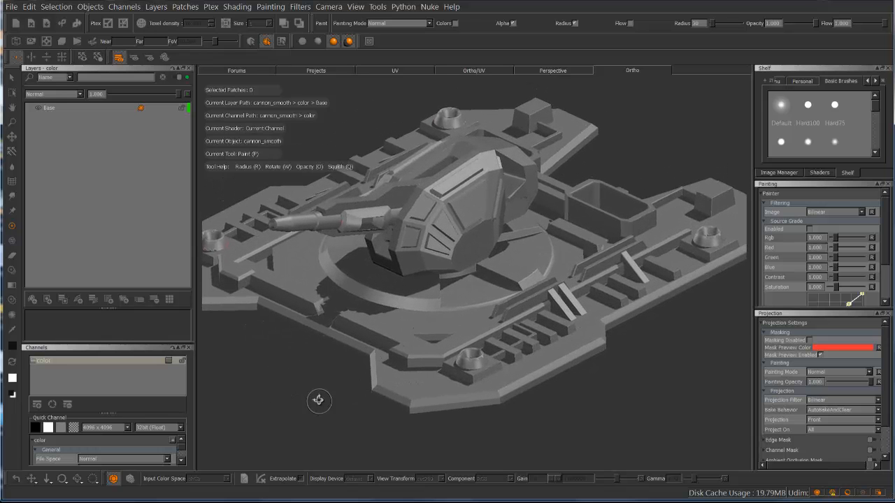
pyautogui.keyDown('alt'); pyautogui.moveTo(318, 399); pyautogui.dragTo(332, 370); pyautogui.keyUp('alt')
pyautogui.moveTo(331, 325); pyautogui.dragTo(366, 380, button='middle')
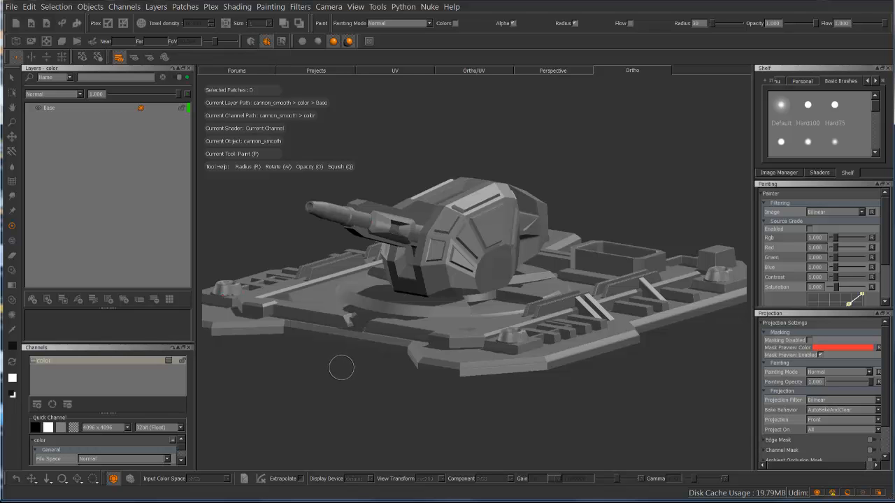
pyautogui.keyDown('alt'); pyautogui.moveTo(314, 368); pyautogui.dragTo(361, 361); pyautogui.keyUp('alt')
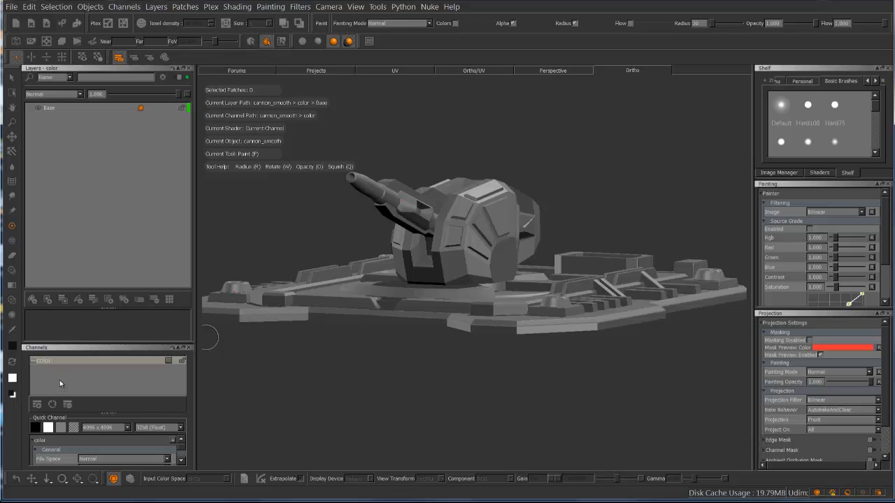
# Add a 32bit (Float) SPC channel, choosing the next size below 8192 x 8192
pyautogui.click(111, 362)
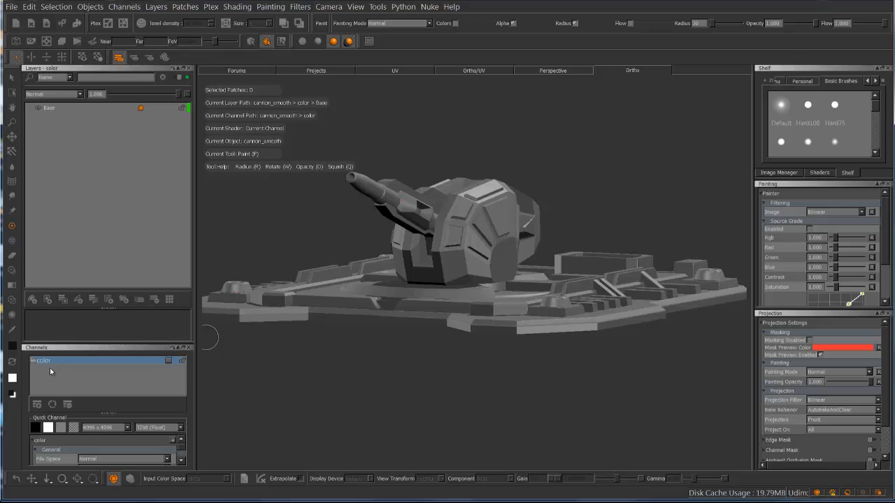
pyautogui.click(37, 406)
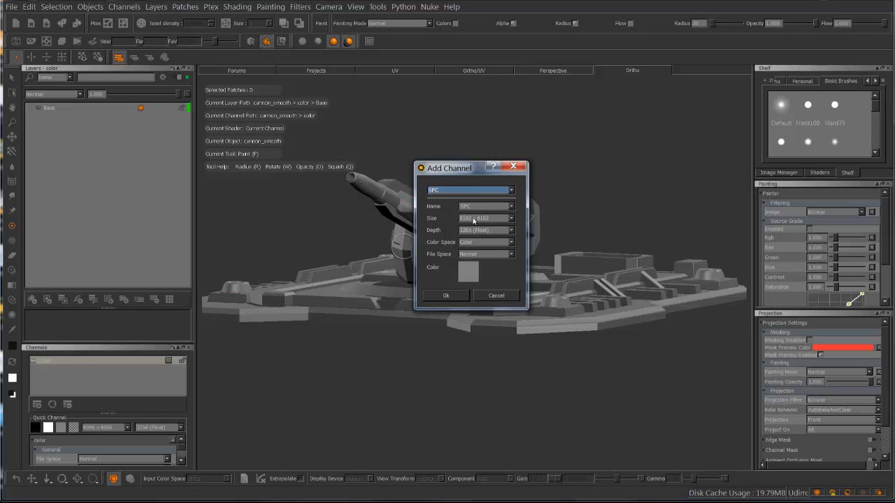
pyautogui.click(514, 218)
pyautogui.click(495, 210)
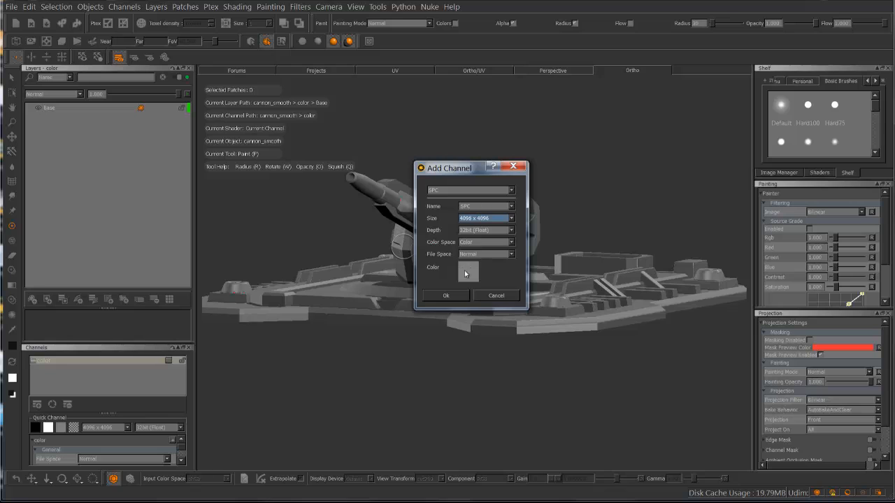
pyautogui.click(446, 296)
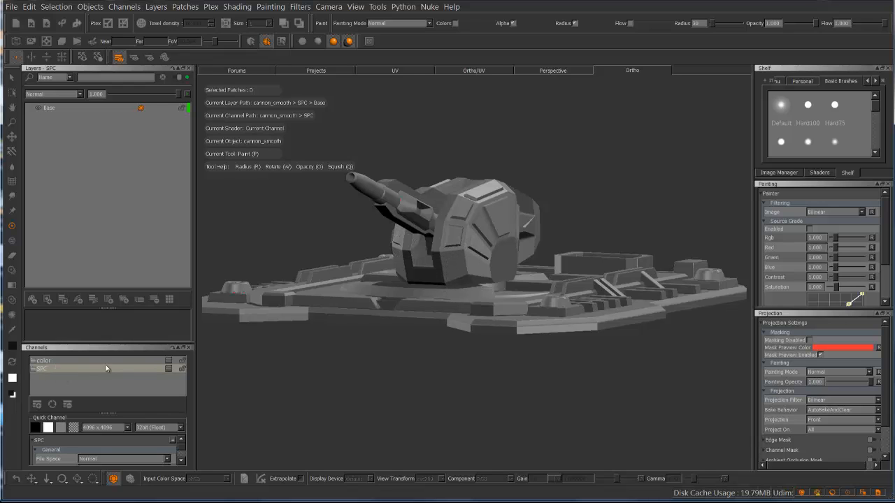
# Make the color channel current, open its layer stack in a floating palette over the viewport, and dismiss that palette
pyautogui.click(92, 369)
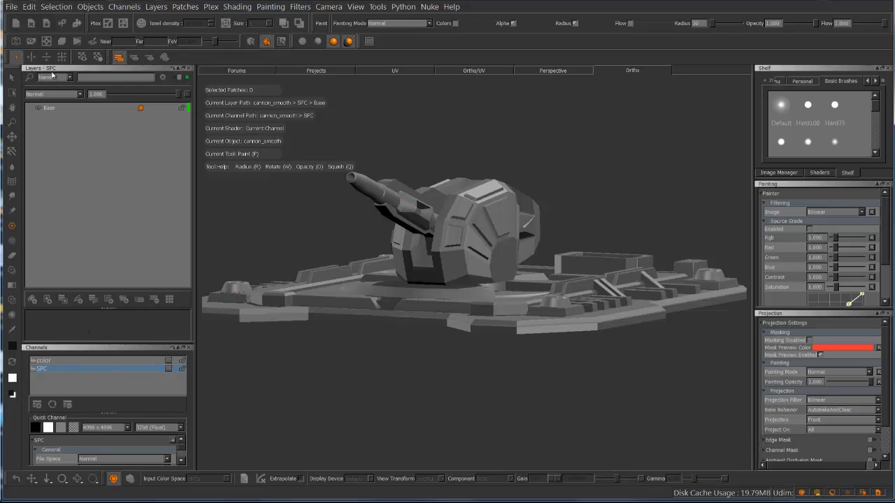
pyautogui.click(53, 361)
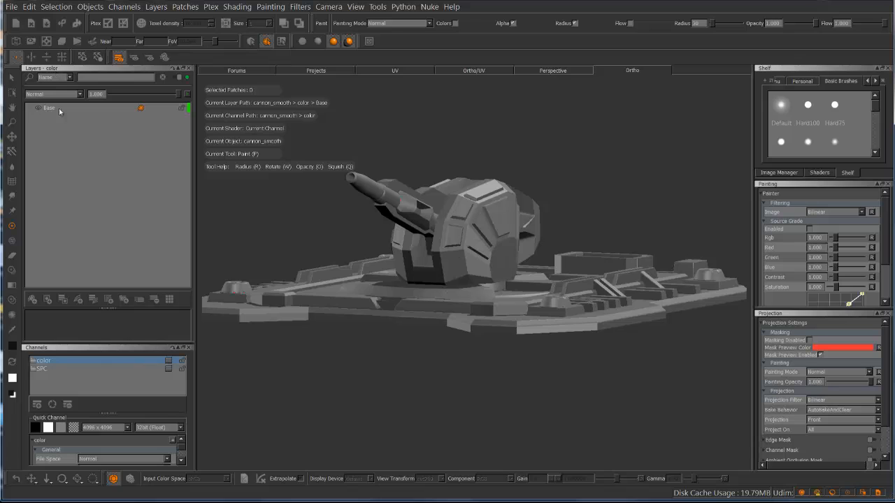
pyautogui.click(168, 362)
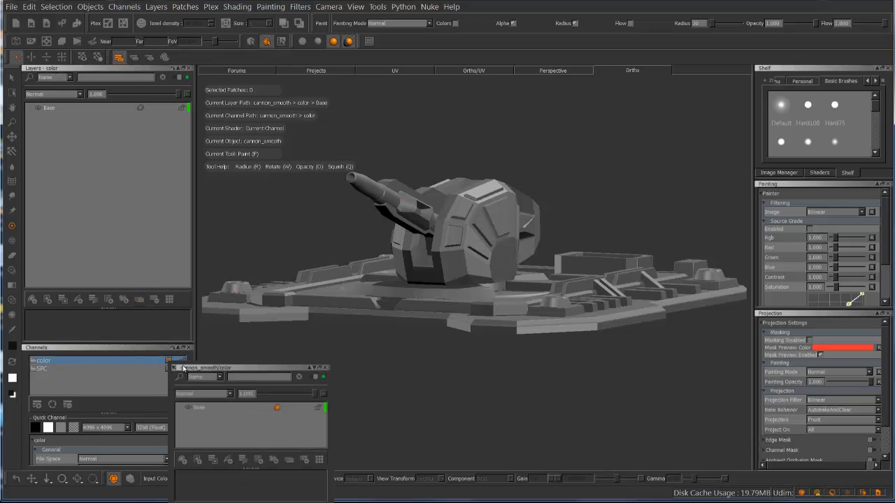
pyautogui.moveTo(190, 366); pyautogui.dragTo(229, 205)
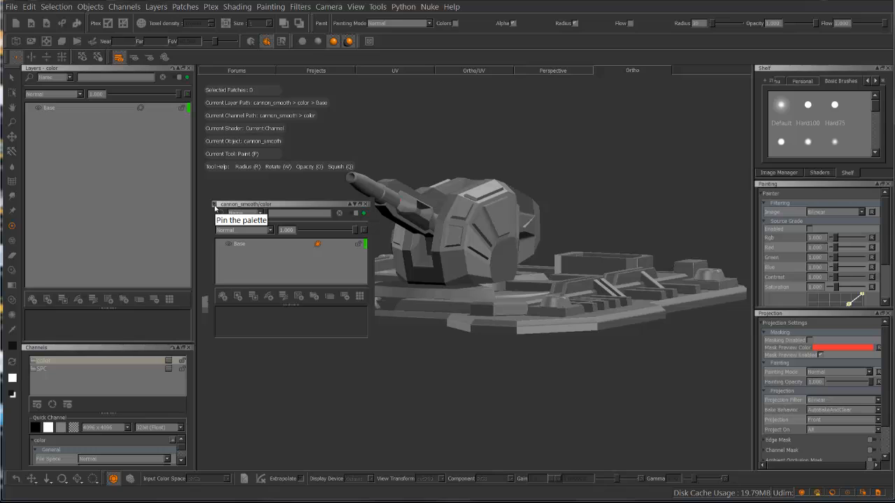
pyautogui.click(215, 208)
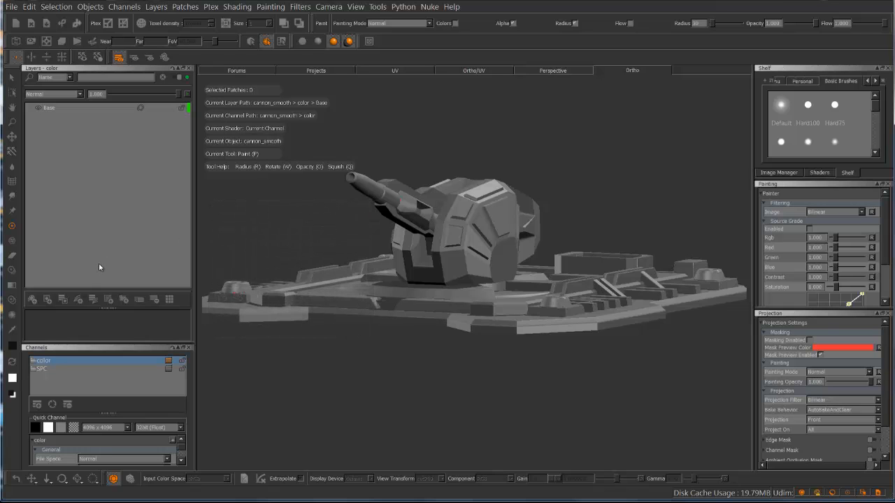
# Open the SPC channel's layer stack in its own palette, dock it beneath the Layers palette, and close it
pyautogui.click(168, 371)
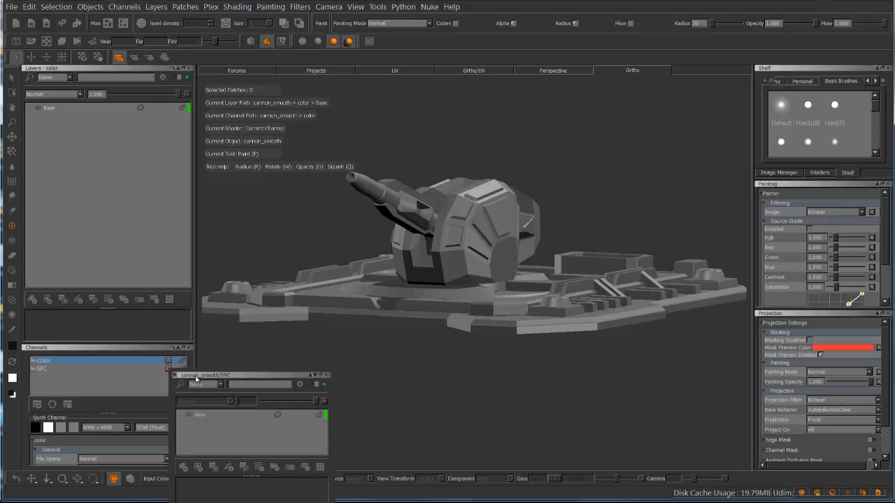
pyautogui.moveTo(219, 266); pyautogui.dragTo(61, 297)
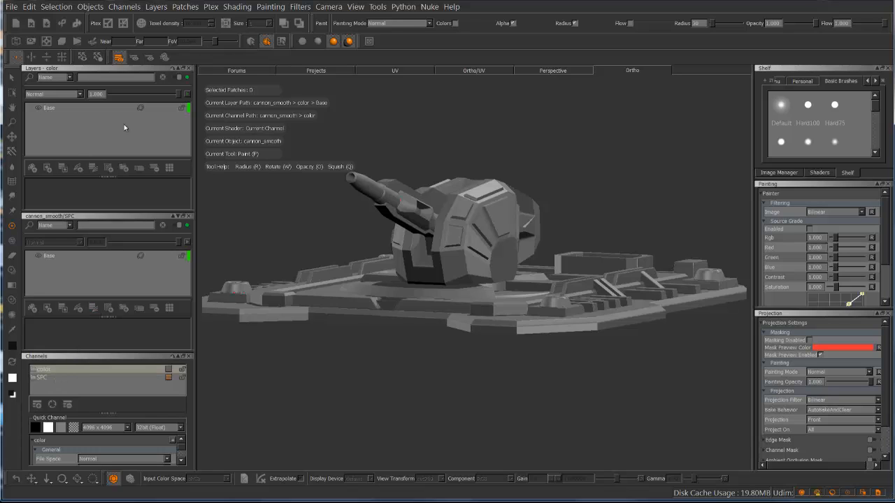
pyautogui.click(189, 216)
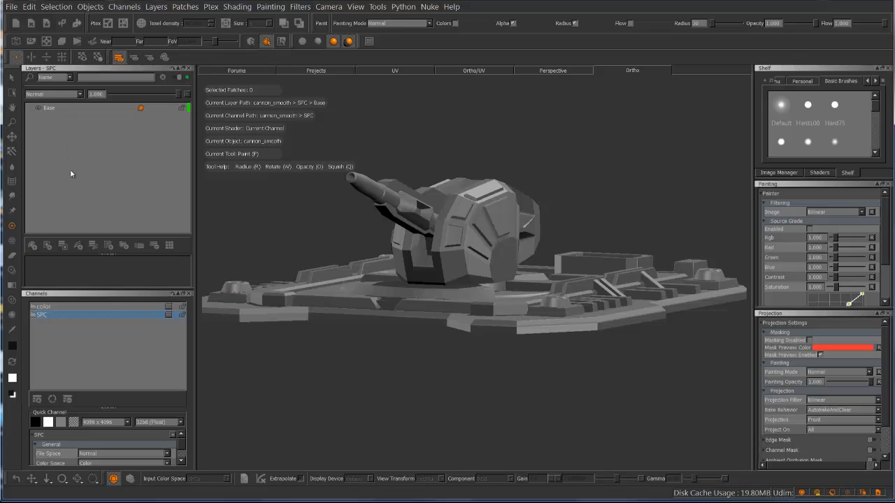
# Add three paint layers above the Base layer of the SPC channel and select the topmost one
pyautogui.click(32, 245)
pyautogui.click(32, 245)
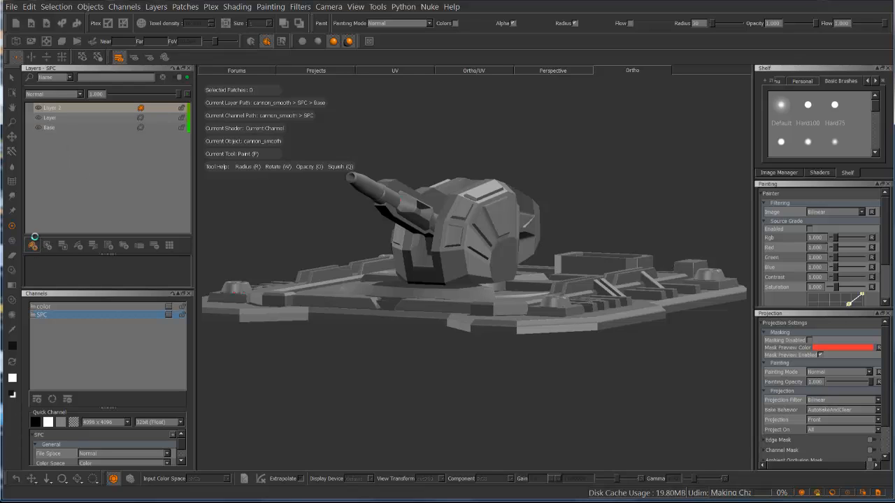
pyautogui.click(33, 244)
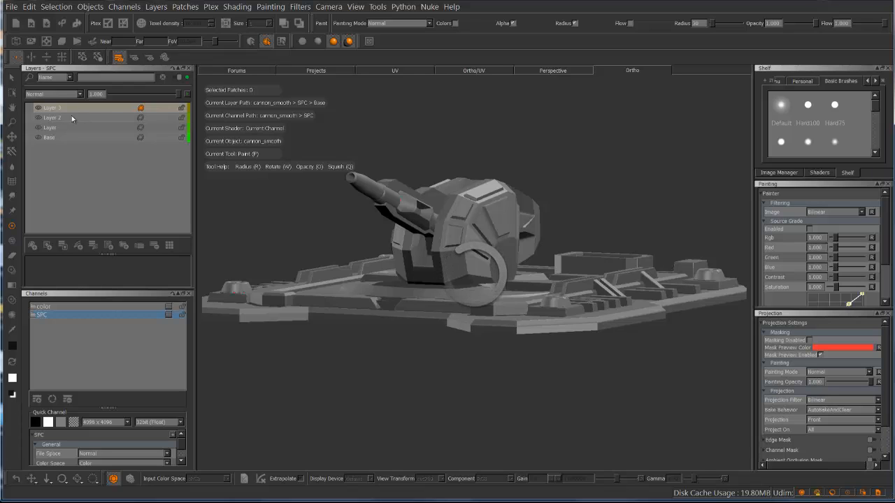
pyautogui.click(67, 109)
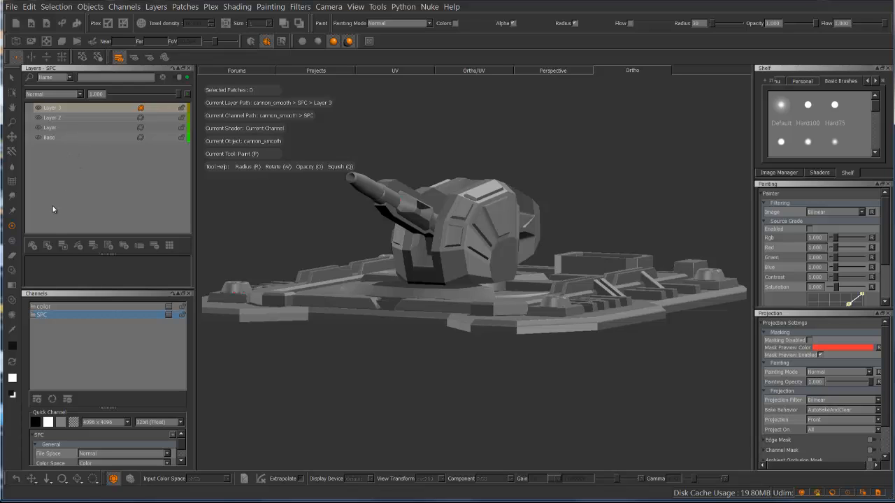
# Undo the addition of the three paint layers in the SPC channel
pyautogui.hotkey('ctrl', 'z')
pyautogui.hotkey('ctrl', 'z')
pyautogui.hotkey('ctrl', 'z')
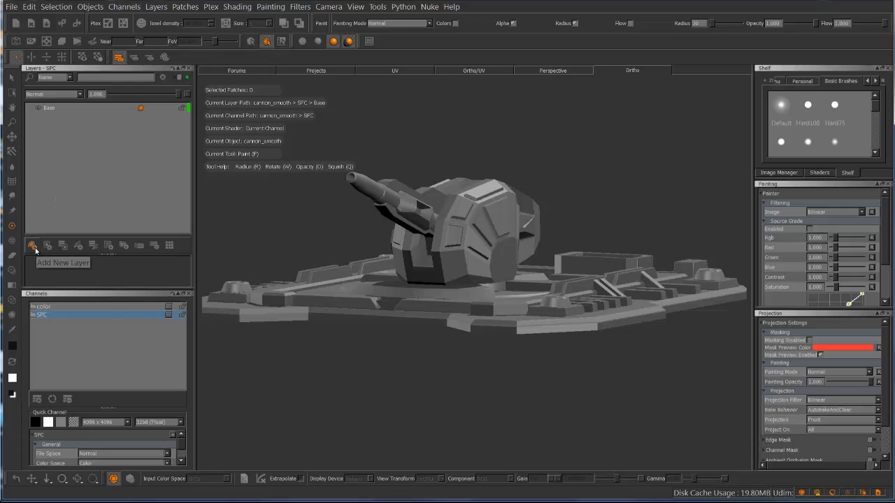
# Add a Levels adjustment layer above the Base layer of the SPC channel, and undo the addition
pyautogui.click(79, 246)
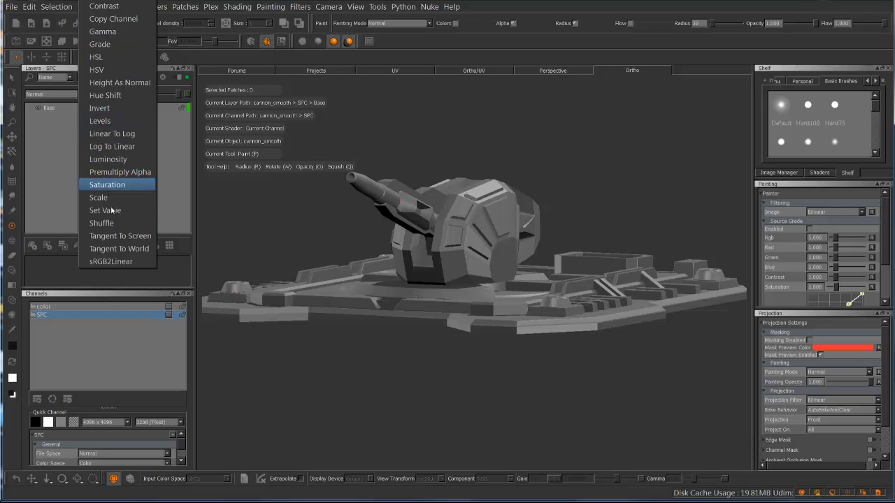
pyautogui.click(65, 262)
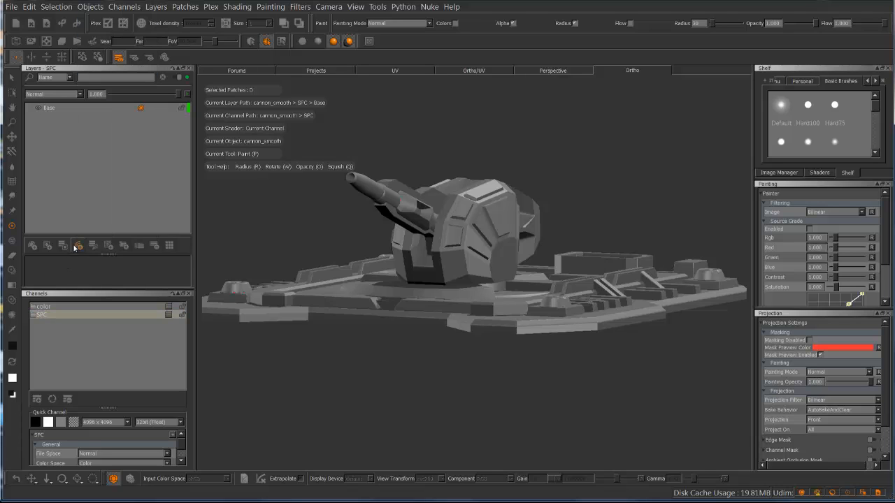
pyautogui.click(79, 247)
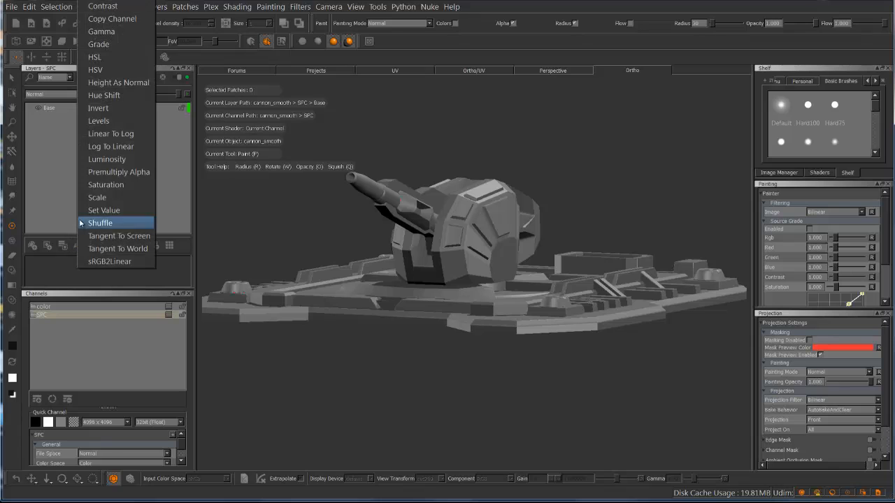
pyautogui.click(98, 175)
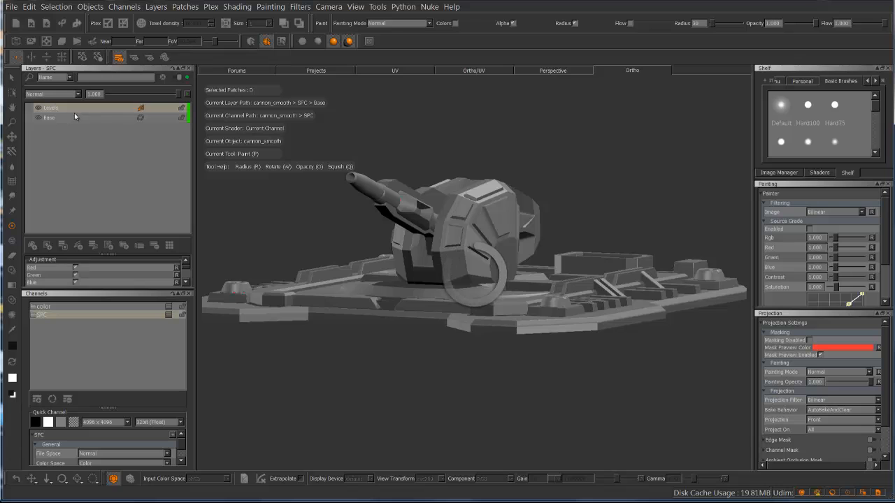
pyautogui.hotkey('ctrl', 'z')
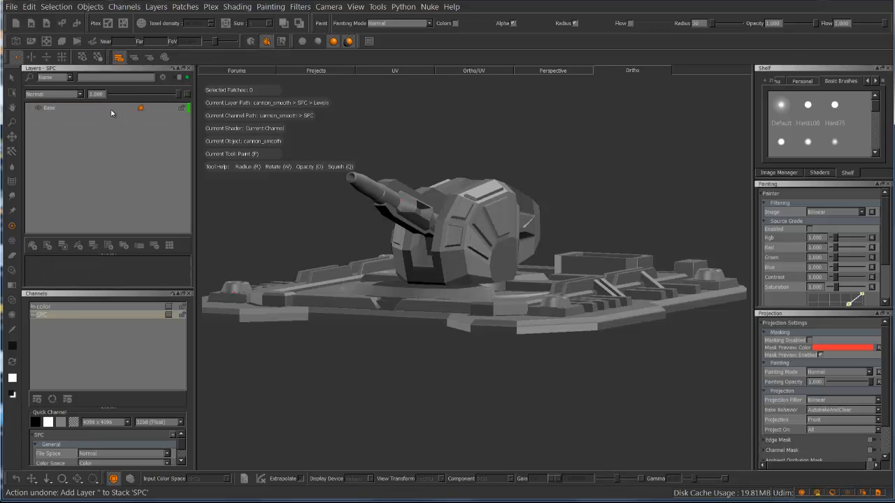
# Examine the operations offered for the Base layer, including its layer mask, adjustment stack and sharing options
pyautogui.rightClick(112, 108)
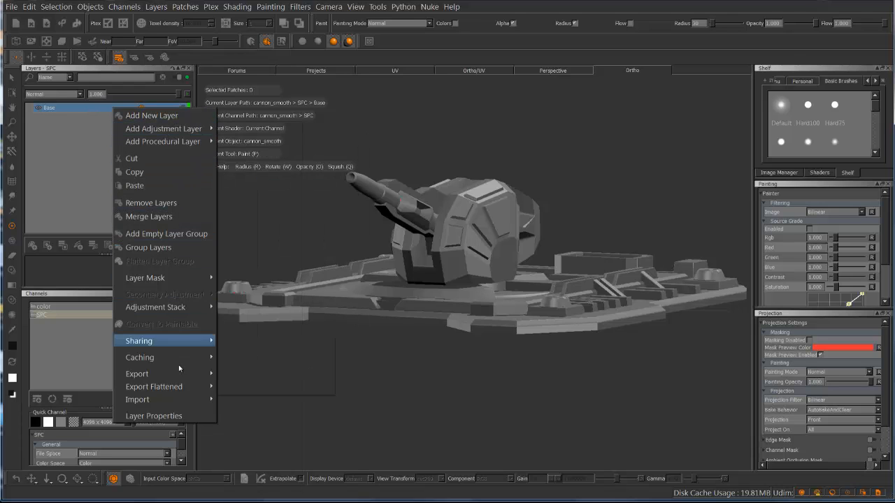
pyautogui.moveTo(174, 137)
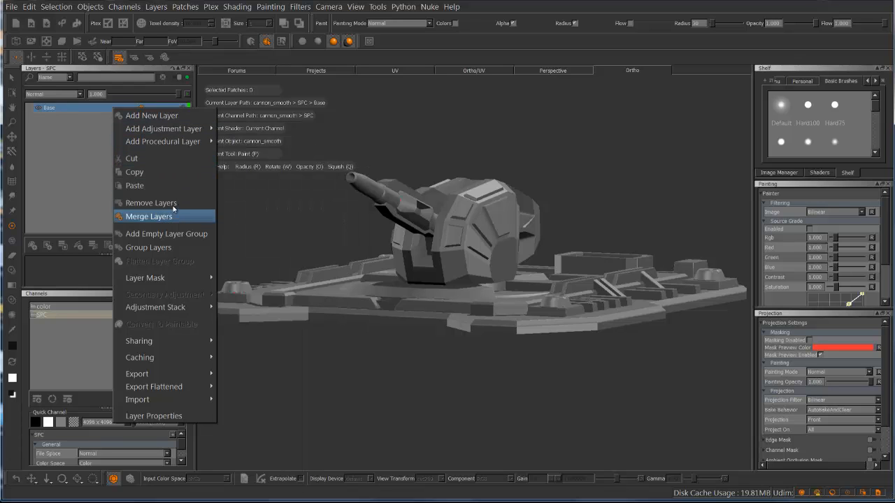
pyautogui.moveTo(179, 277)
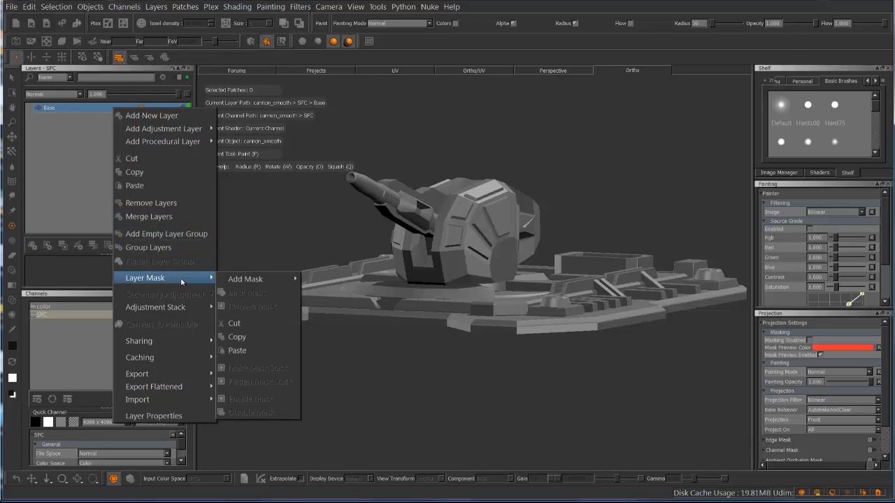
pyautogui.moveTo(244, 280)
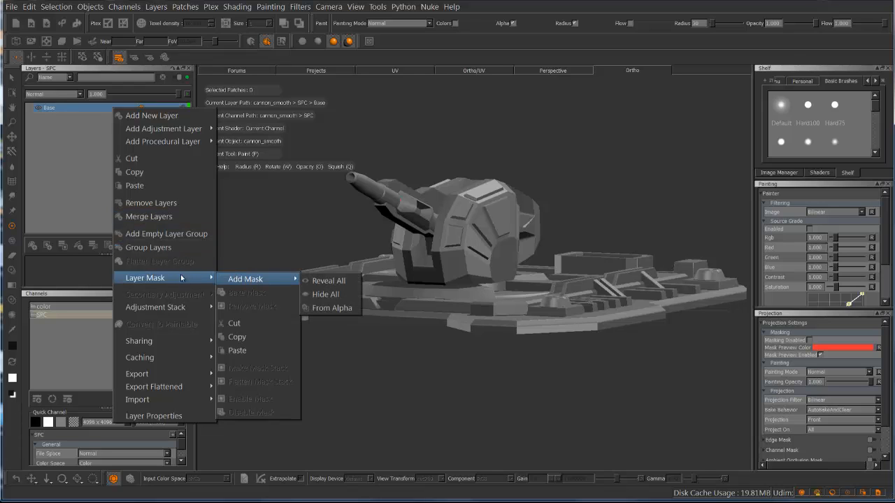
pyautogui.moveTo(178, 309)
pyautogui.moveTo(253, 314)
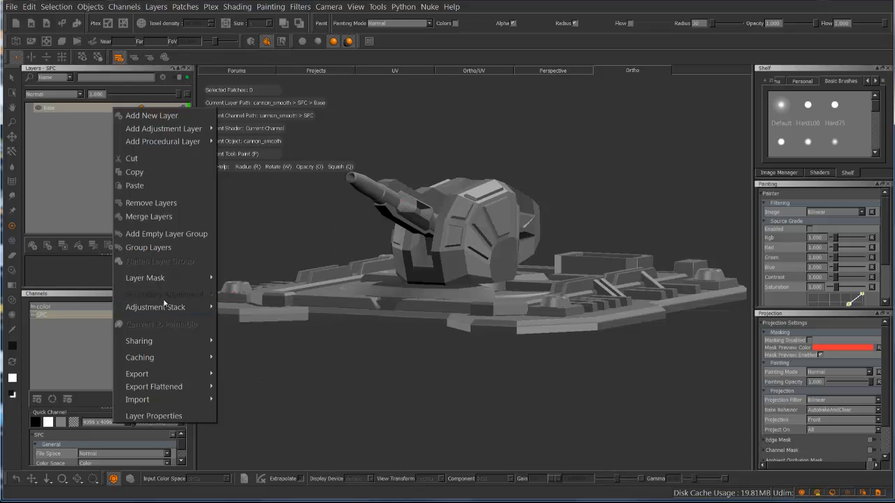
pyautogui.moveTo(152, 348)
pyautogui.click(66, 173)
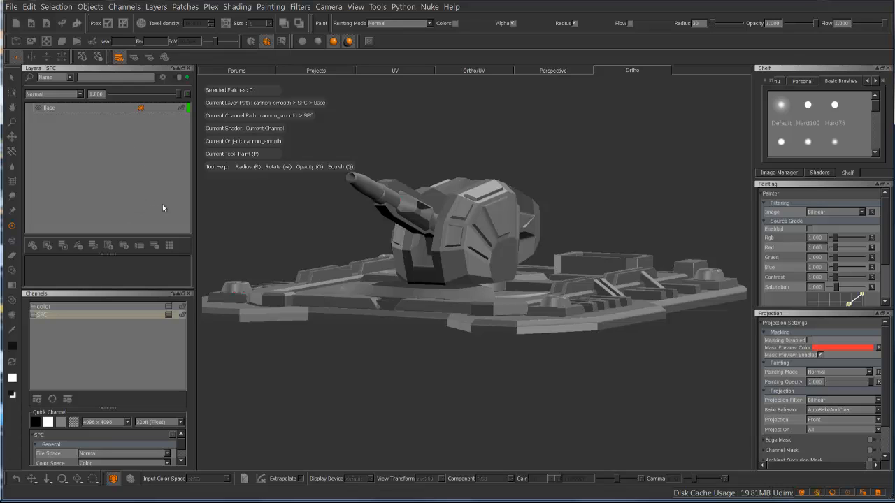
# Examine the procedural layer types available for the SPC channel, including the Environment, Fractal and Pattern categories
pyautogui.click(90, 312)
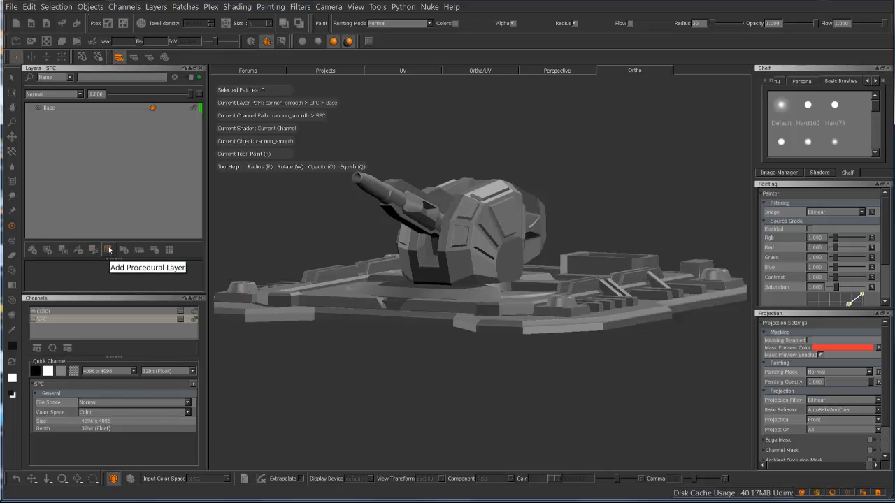
pyautogui.click(109, 250)
pyautogui.moveTo(129, 255)
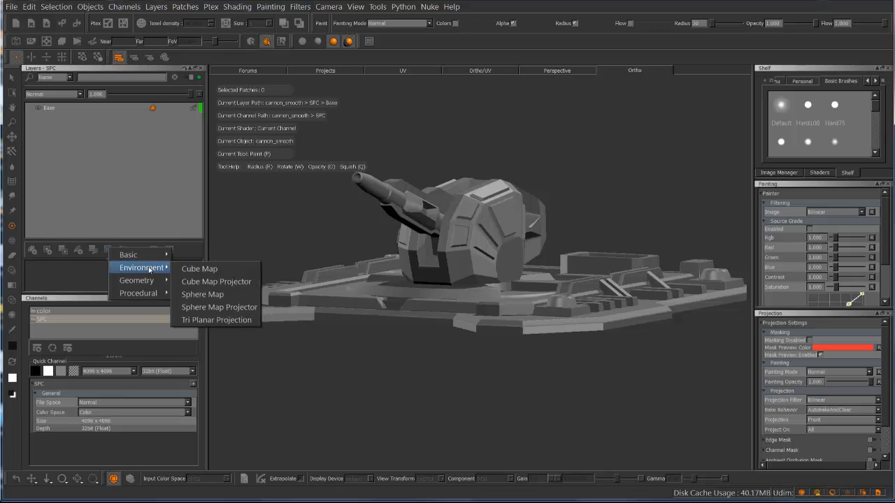
pyautogui.moveTo(190, 296)
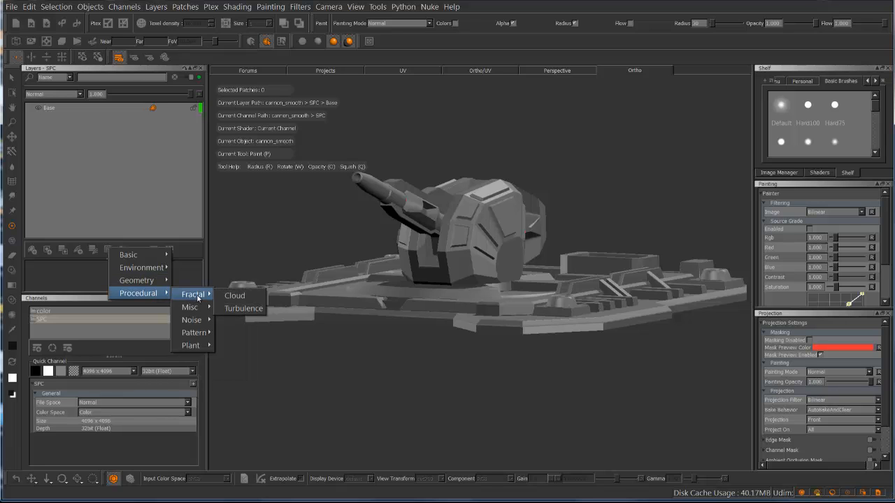
pyautogui.moveTo(194, 333)
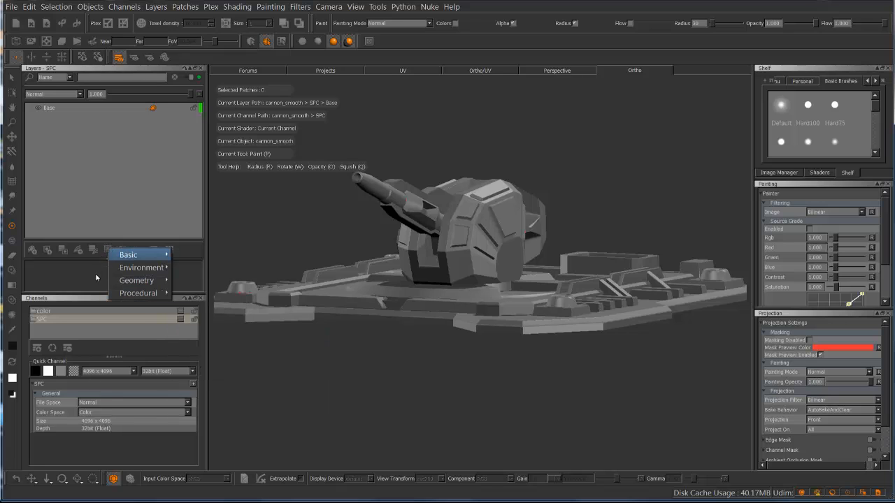
pyautogui.click(109, 251)
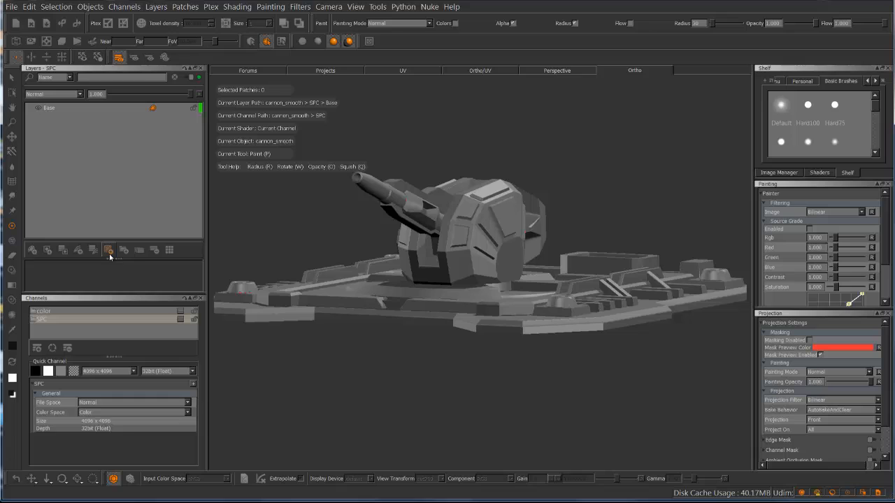
# Assign a yellow color tag to the Base layer and set the layer filter criterion to Color Tag
pyautogui.click(169, 250)
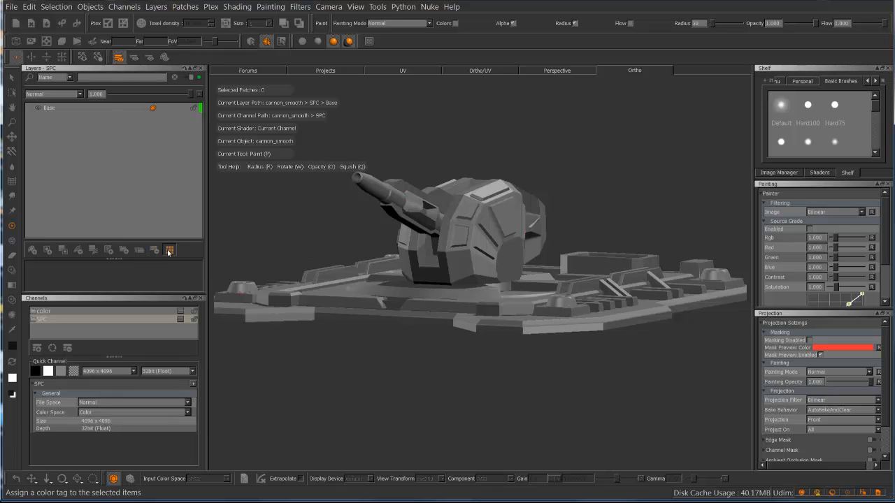
pyautogui.click(120, 108)
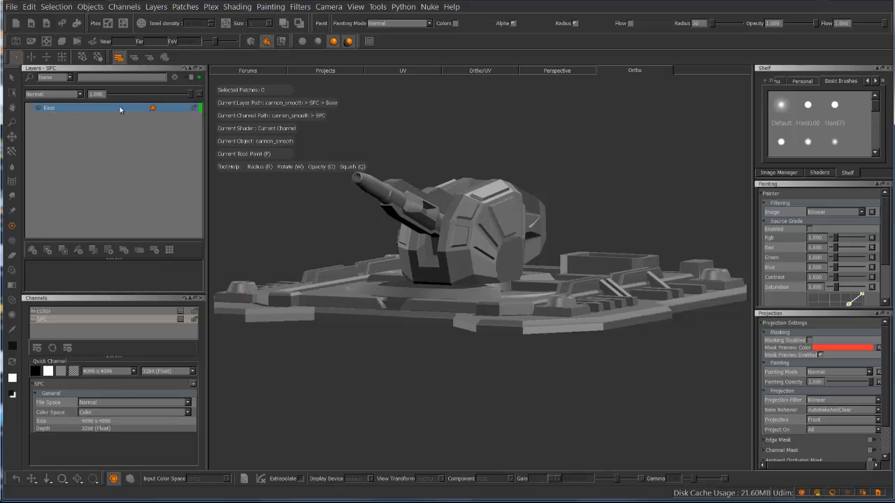
pyautogui.click(169, 250)
pyautogui.click(190, 269)
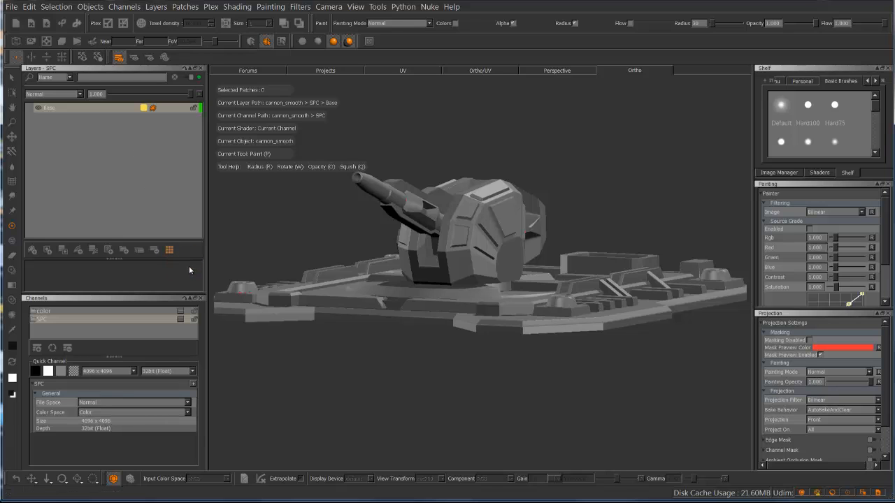
pyautogui.click(55, 76)
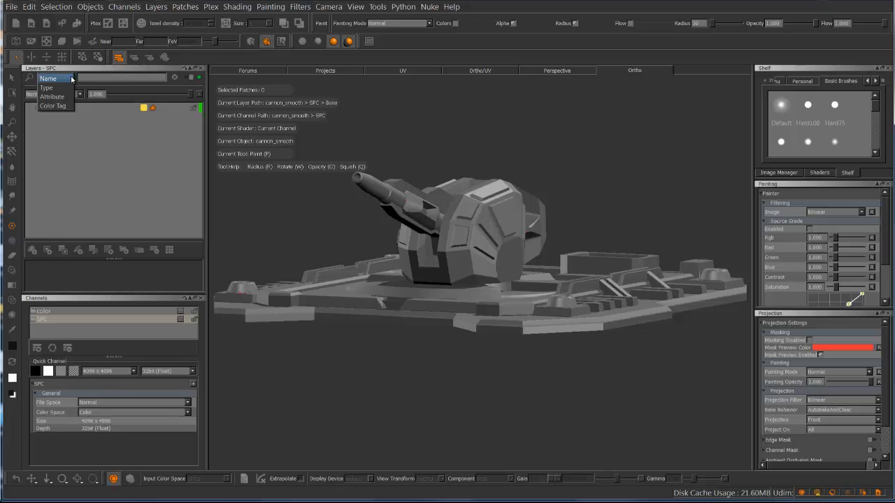
pyautogui.click(61, 106)
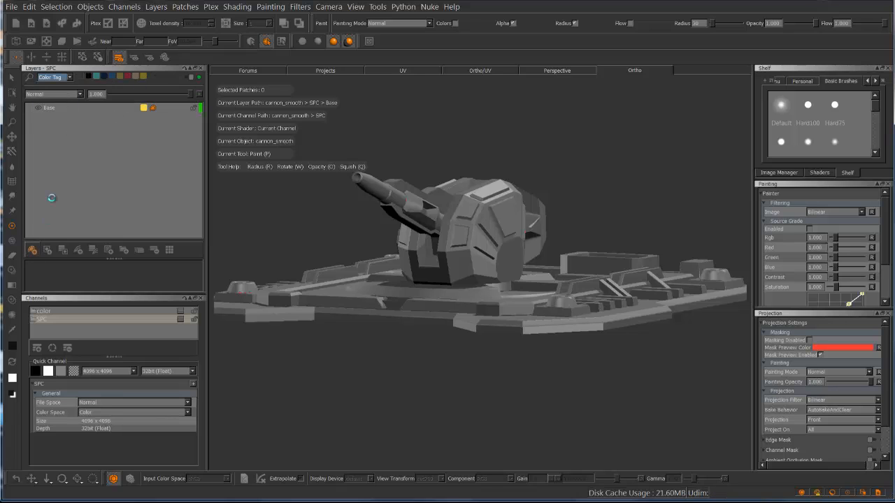
# Add a paint layer above the Base layer in the SPC channel and assign it a red color tag
pyautogui.click(32, 249)
pyautogui.click(169, 253)
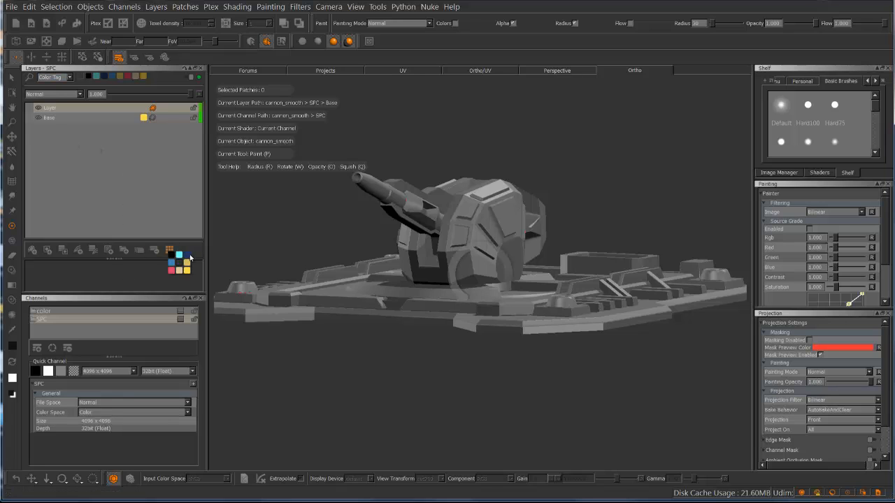
pyautogui.click(171, 273)
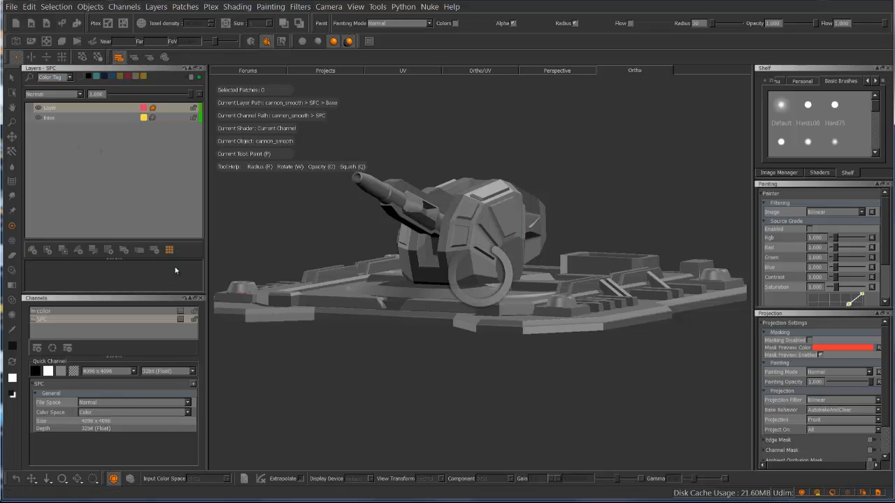
# Filter the layers by the red and yellow tags, narrow the filter to yellow only, and select the Base layer
pyautogui.click(128, 77)
pyautogui.click(143, 77)
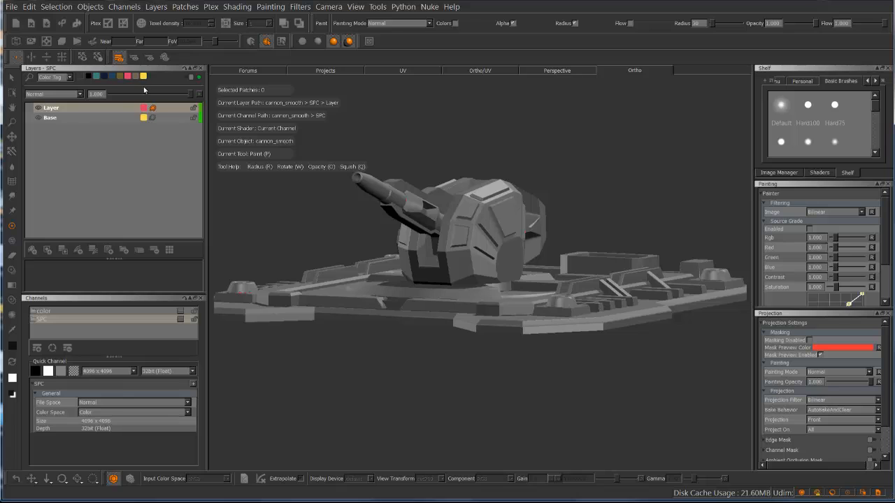
pyautogui.click(129, 77)
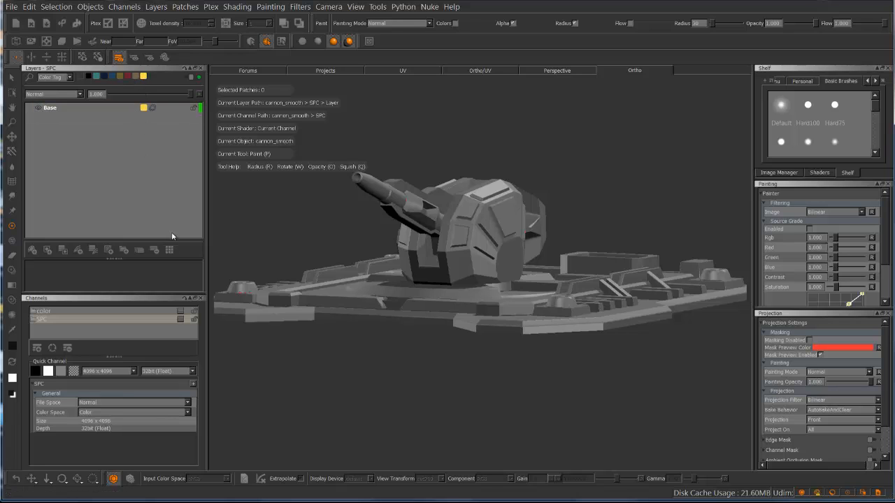
pyautogui.click(105, 110)
# Return the layer filter criterion to Name and remove the color tag from the Base layer
pyautogui.click(68, 78)
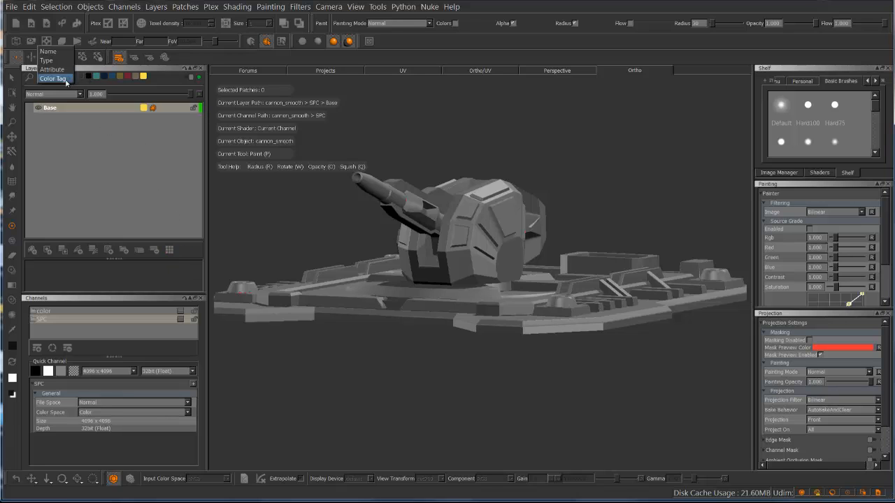
pyautogui.click(49, 52)
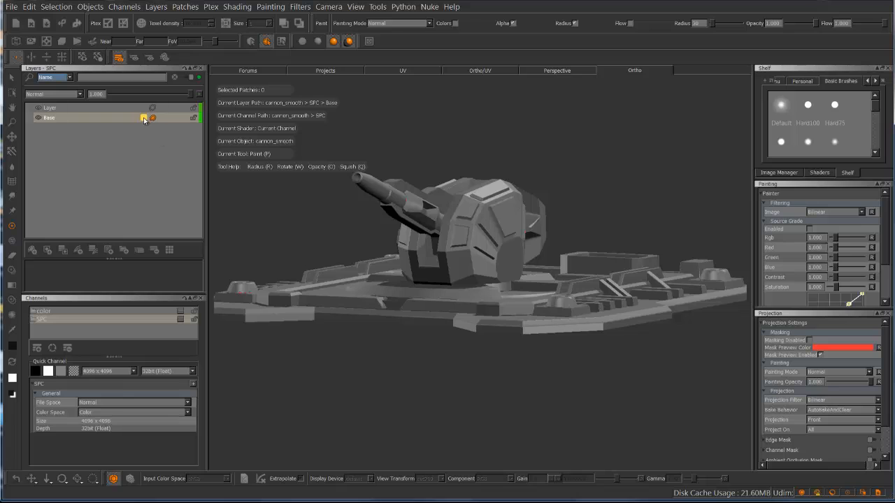
pyautogui.click(169, 250)
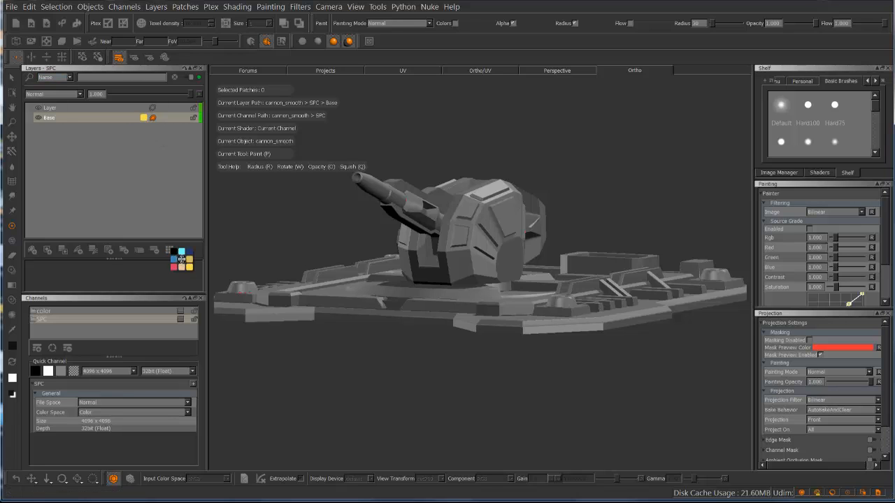
pyautogui.click(181, 259)
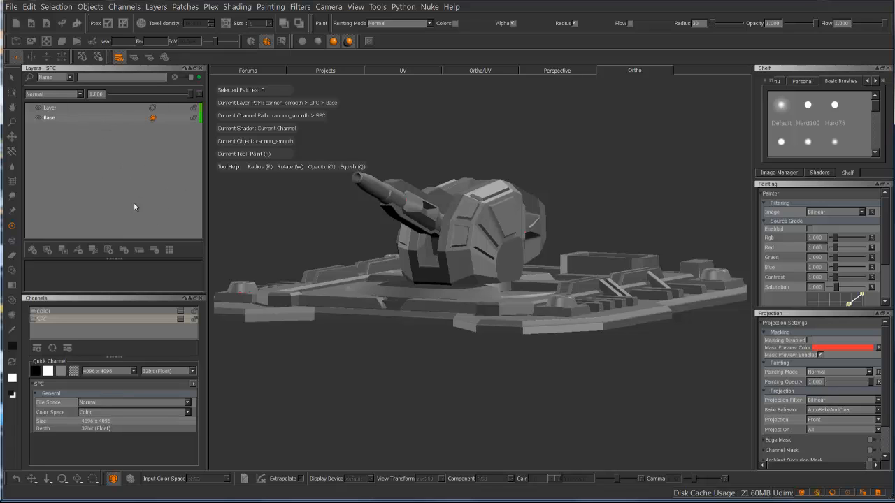
# Show the Objects palette above the Layers palette and close it again
pyautogui.click(357, 9)
pyautogui.moveTo(438, 124)
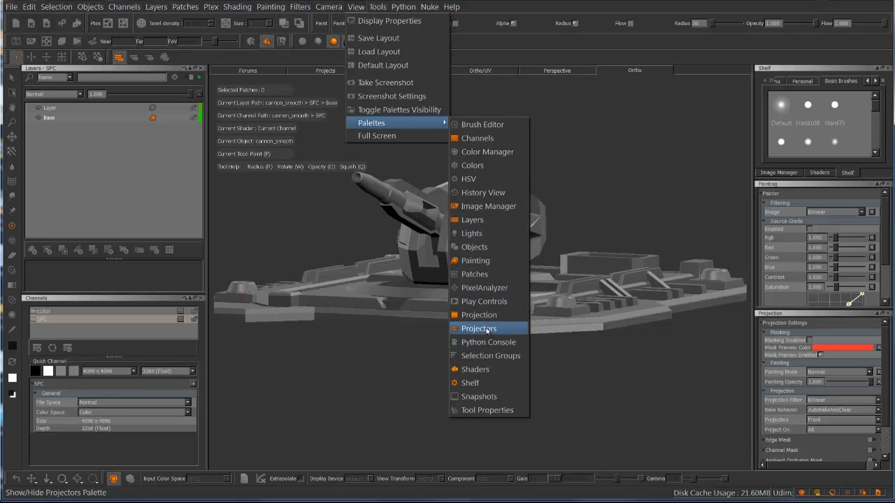
pyautogui.click(487, 247)
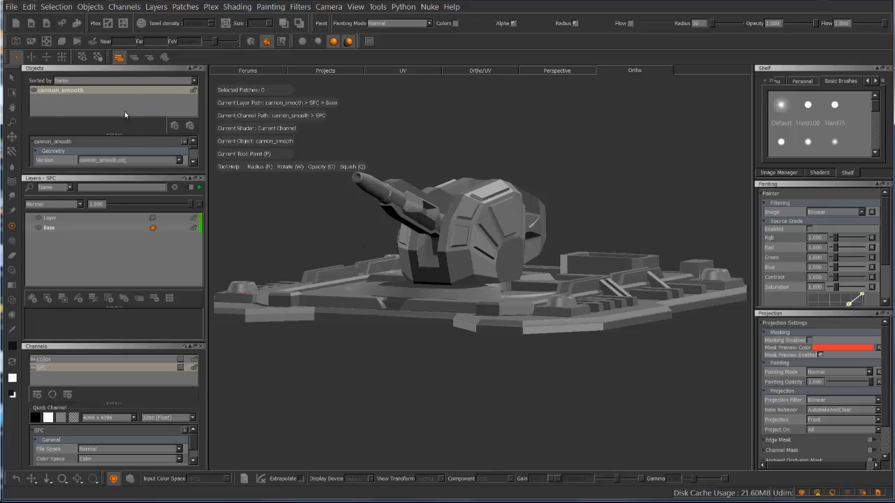
pyautogui.click(200, 67)
# Close the Image Manager palette and expand the Paint Buffer settings in the Painting palette
pyautogui.click(356, 6)
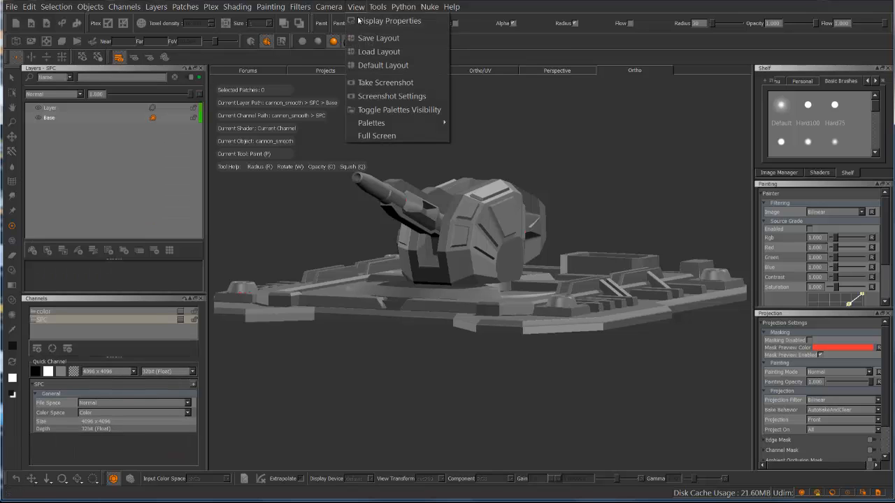
pyautogui.moveTo(418, 123)
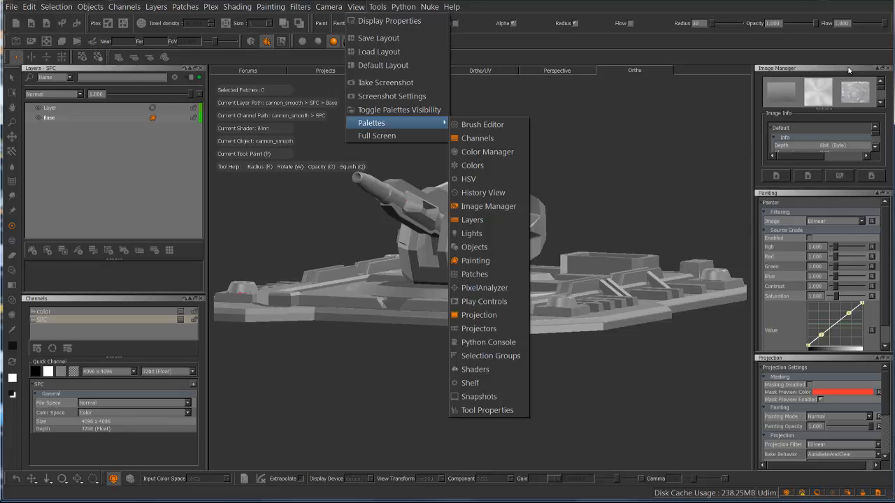
pyautogui.click(848, 69)
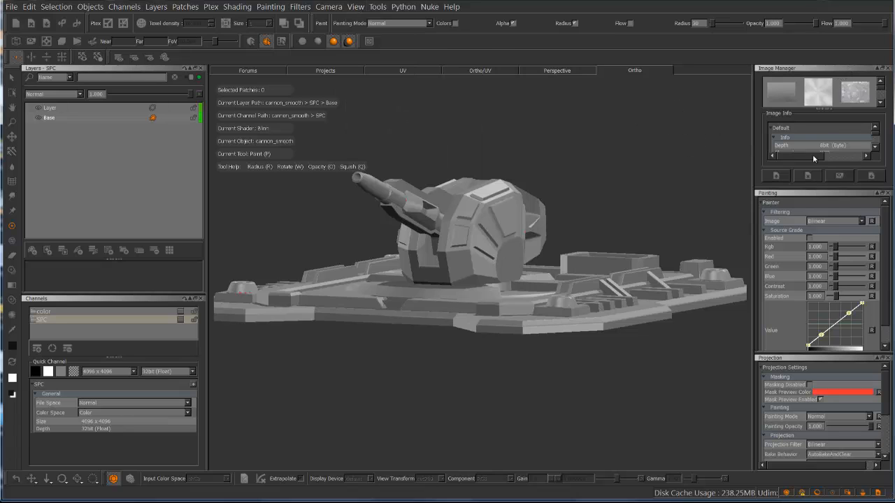
pyautogui.click(889, 69)
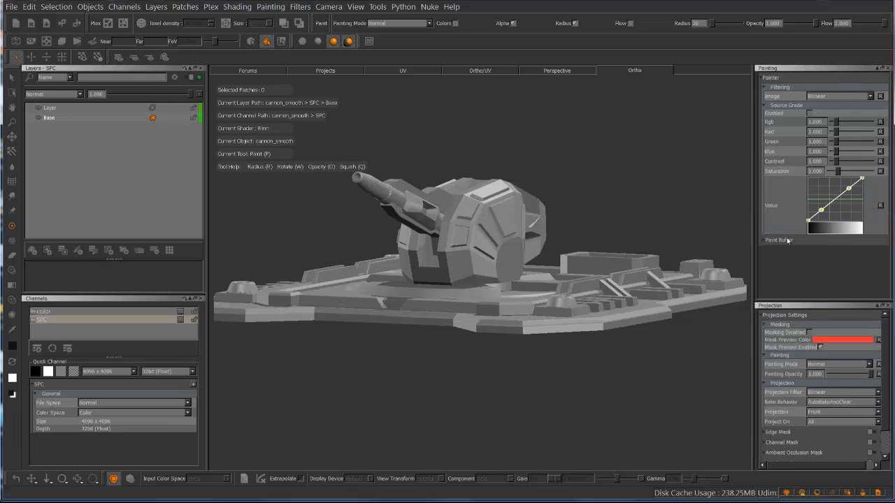
pyautogui.click(764, 239)
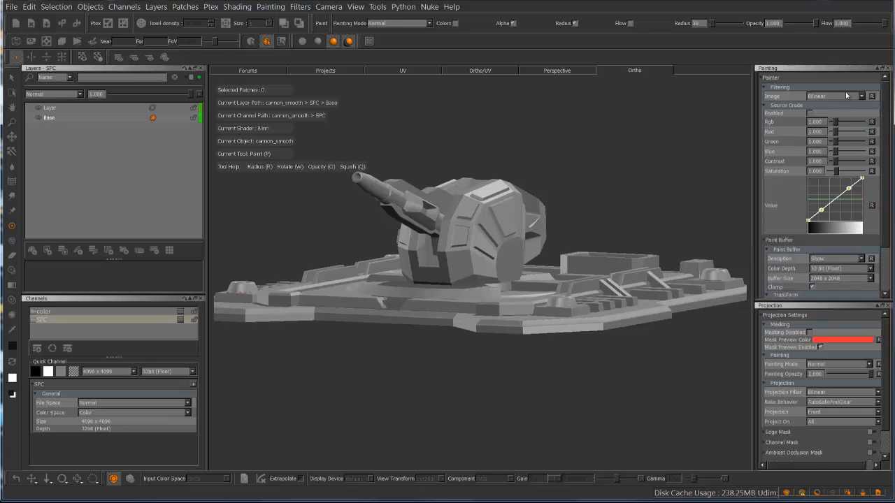
# Set the paint buffer size to 8192 x 8192, discarding the existing painting, and close the Painting palette
pyautogui.click(765, 89)
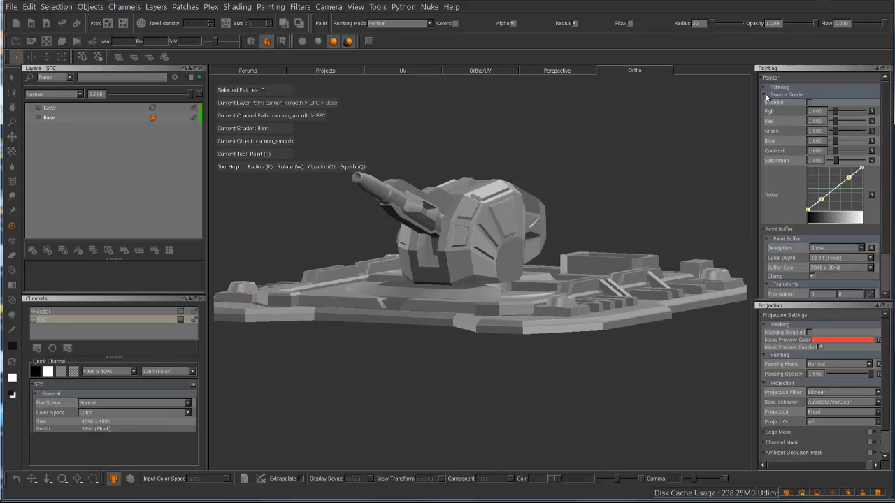
pyautogui.click(766, 95)
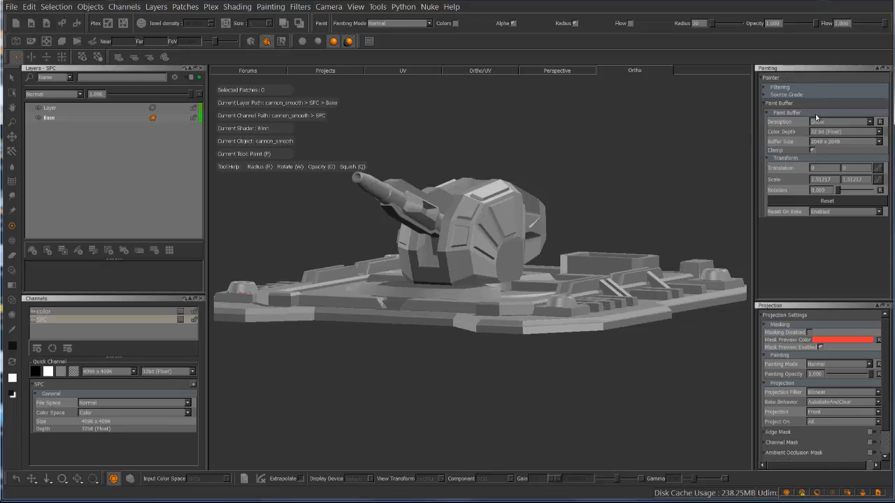
pyautogui.click(879, 142)
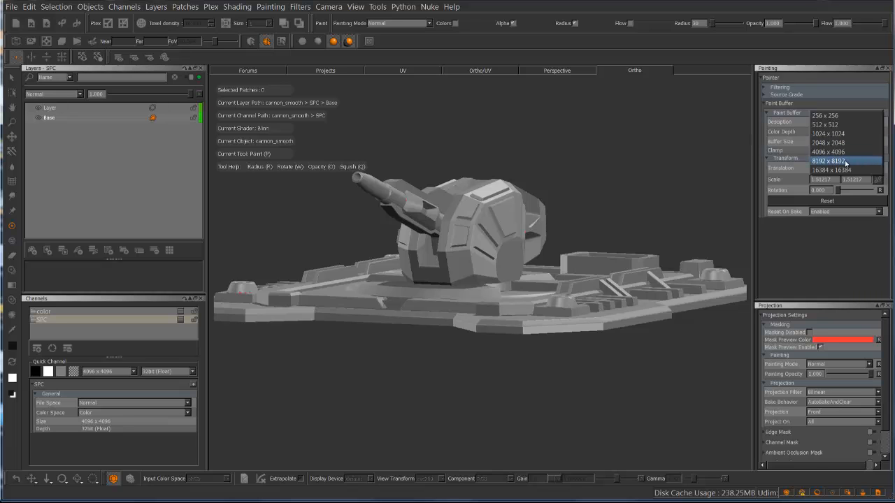
pyautogui.click(848, 161)
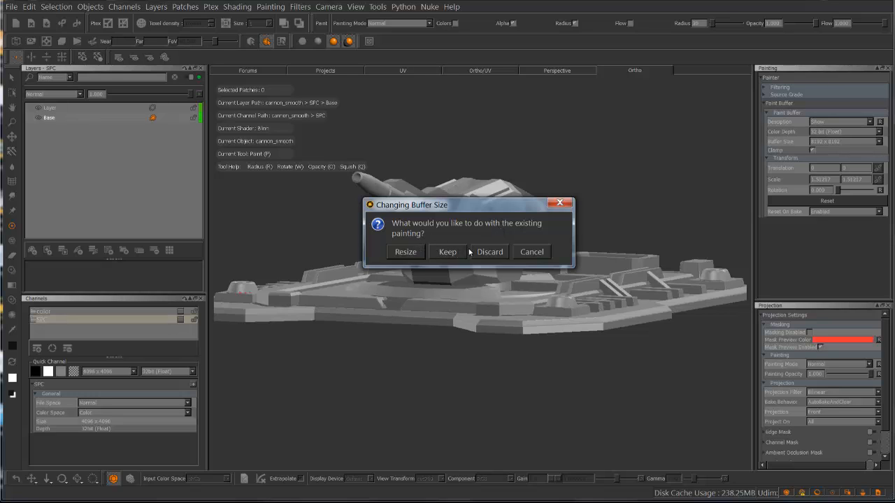
pyautogui.click(490, 252)
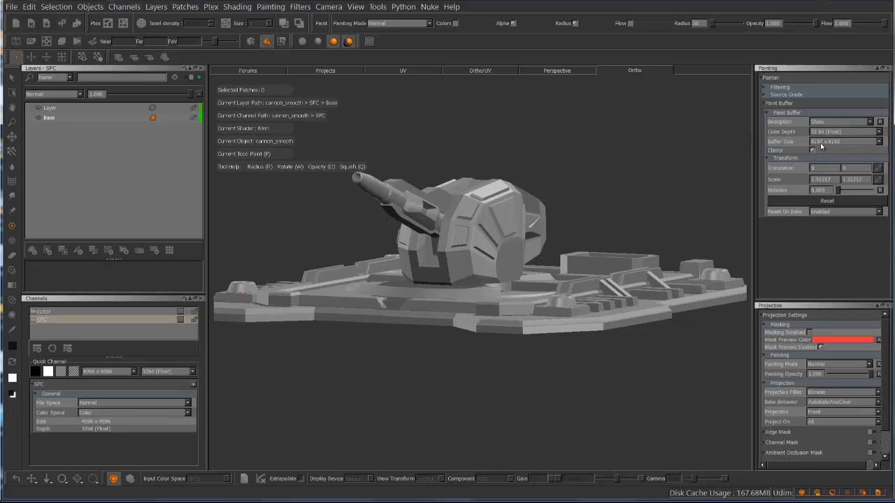
pyautogui.click(888, 69)
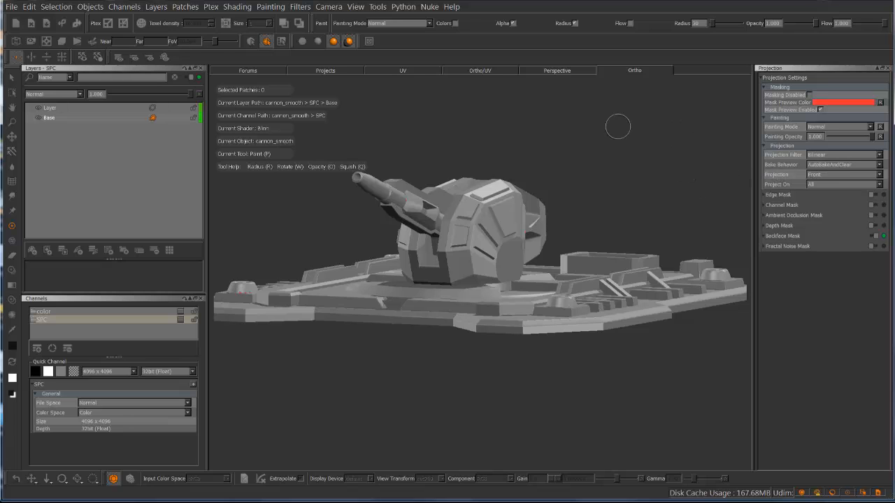
# Paint a black area on the turret's front side and rotate the model so the stroke bakes automatically
pyautogui.moveTo(489, 207)
pyautogui.mouseDown()
pyautogui.moveTo(458, 220)
pyautogui.moveTo(472, 234)
pyautogui.moveTo(470, 284)
pyautogui.mouseUp()
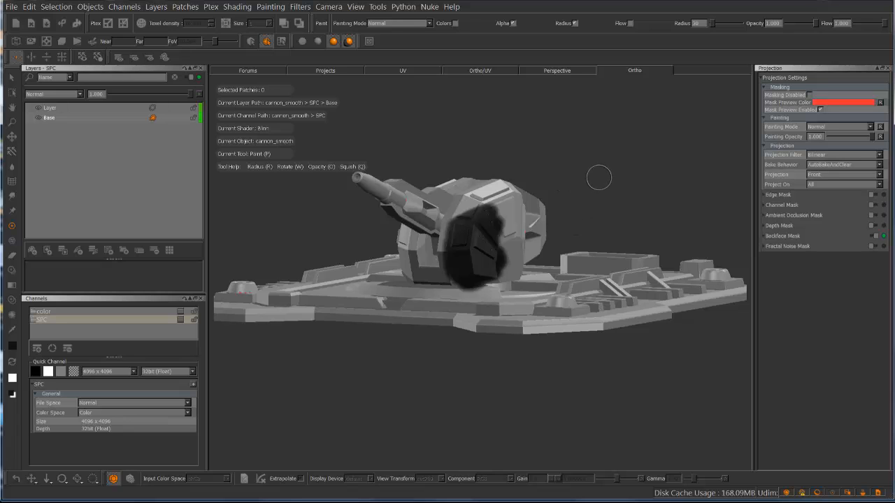
pyautogui.keyDown('alt'); pyautogui.moveTo(599, 177); pyautogui.dragTo(581, 182); pyautogui.keyUp('alt')
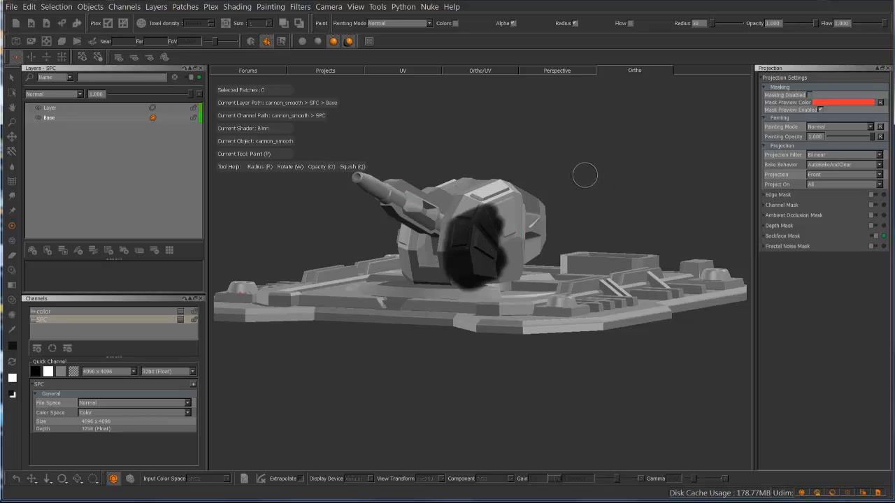
pyautogui.moveTo(591, 167)
pyautogui.keyDown('alt'); pyautogui.mouseDown()
pyautogui.moveTo(482, 168)
pyautogui.moveTo(514, 192)
pyautogui.moveTo(538, 176)
pyautogui.moveTo(577, 172)
pyautogui.moveTo(638, 199)
pyautogui.moveTo(608, 146)
pyautogui.moveTo(575, 170)
pyautogui.moveTo(595, 175)
pyautogui.moveTo(564, 181)
pyautogui.moveTo(601, 156)
pyautogui.moveTo(593, 165)
pyautogui.moveTo(628, 174)
pyautogui.moveTo(454, 258)
pyautogui.mouseUp(); pyautogui.keyUp('alt')
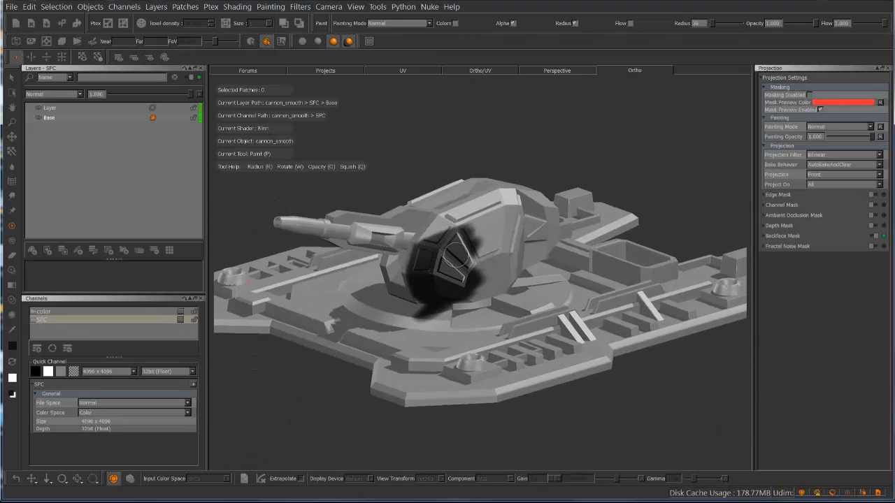
pyautogui.moveTo(562, 164)
pyautogui.keyDown('alt'); pyautogui.mouseDown()
pyautogui.moveTo(577, 167)
pyautogui.moveTo(503, 160)
pyautogui.moveTo(594, 174)
pyautogui.moveTo(467, 167)
pyautogui.moveTo(569, 154)
pyautogui.mouseUp(); pyautogui.keyUp('alt')
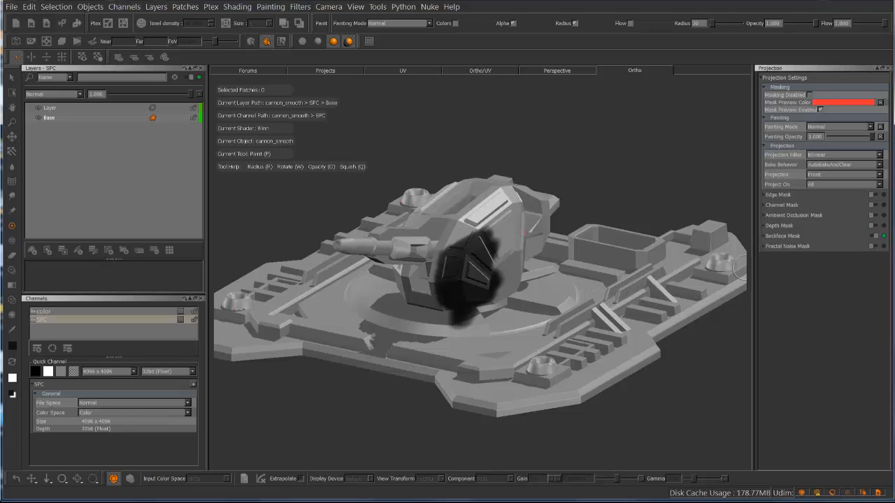
# Undo the turret painting and view changes, and set the projection Bake Behavior to Manual
pyautogui.hotkey('ctrl', 'z')
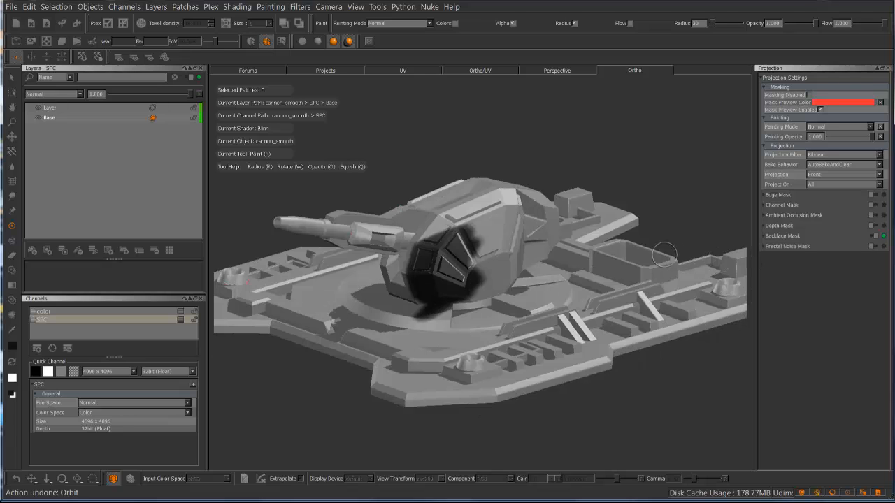
pyautogui.hotkey('ctrl', 'z')
pyautogui.hotkey('ctrl', 'z')
pyautogui.hotkey('ctrl', 'z')
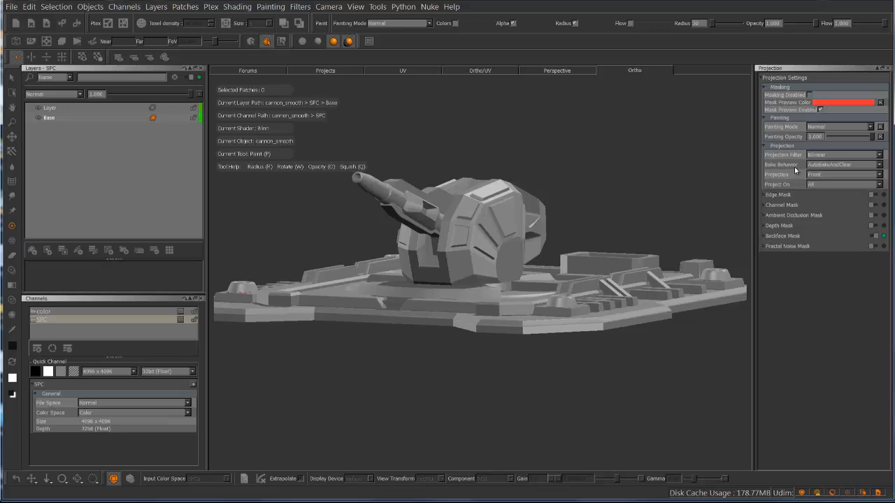
pyautogui.click(832, 166)
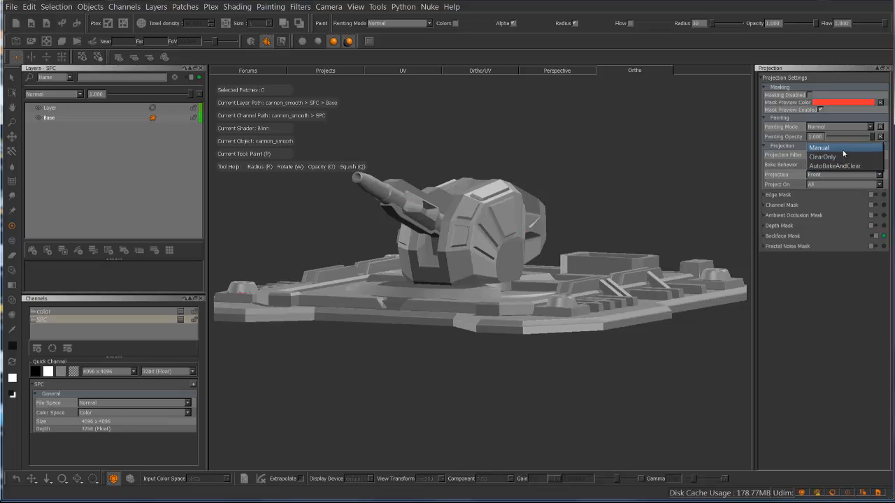
pyautogui.click(843, 147)
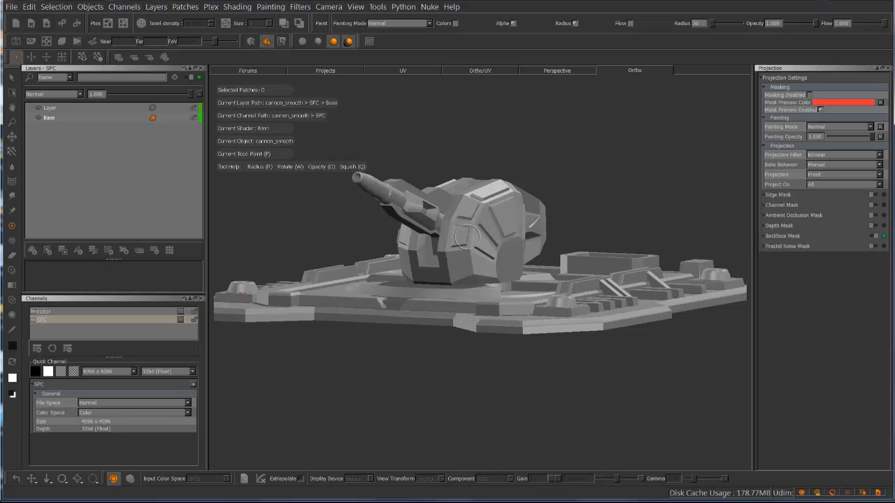
# Paint a black area on the turret's front side and rotate the model beneath the unbaked paint
pyautogui.moveTo(466, 237)
pyautogui.mouseDown()
pyautogui.moveTo(476, 246)
pyautogui.moveTo(471, 275)
pyautogui.moveTo(497, 253)
pyautogui.moveTo(484, 244)
pyautogui.mouseUp()
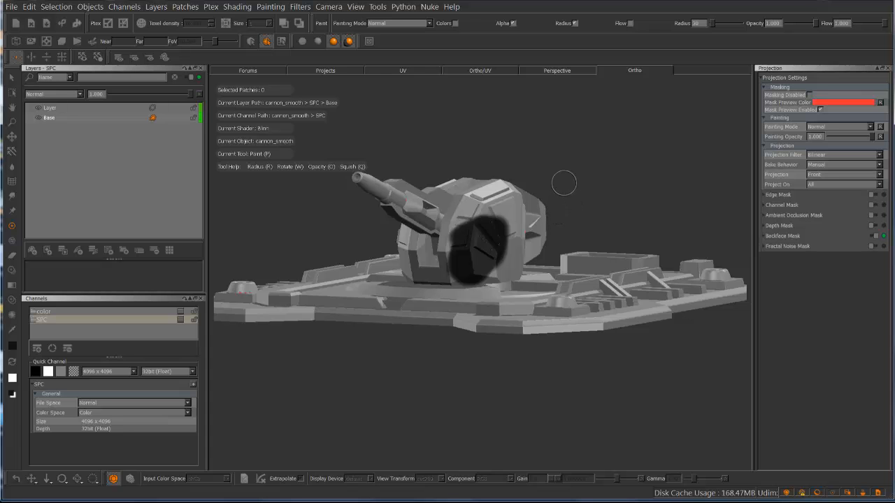
pyautogui.moveTo(564, 178)
pyautogui.keyDown('alt'); pyautogui.mouseDown(button='middle')
pyautogui.moveTo(565, 163)
pyautogui.moveTo(541, 203)
pyautogui.moveTo(593, 194)
pyautogui.moveTo(557, 163)
pyautogui.moveTo(547, 194)
pyautogui.moveTo(604, 180)
pyautogui.mouseUp(button='middle'); pyautogui.keyUp('alt')
pyautogui.moveTo(604, 179)
pyautogui.keyDown('alt'); pyautogui.mouseDown()
pyautogui.moveTo(541, 164)
pyautogui.moveTo(632, 227)
pyautogui.moveTo(653, 203)
pyautogui.moveTo(641, 179)
pyautogui.moveTo(604, 192)
pyautogui.moveTo(440, 190)
pyautogui.moveTo(431, 184)
pyautogui.moveTo(435, 159)
pyautogui.mouseUp(); pyautogui.keyUp('alt')
pyautogui.keyDown('alt'); pyautogui.moveTo(473, 235); pyautogui.dragTo(699, 196, button='right'); pyautogui.keyUp('alt')
pyautogui.moveTo(734, 375)
pyautogui.keyDown('alt'); pyautogui.mouseDown(button='right')
pyautogui.moveTo(567, 221)
pyautogui.moveTo(434, 237)
pyautogui.mouseUp(button='right'); pyautogui.keyUp('alt')
pyautogui.moveTo(464, 181)
pyautogui.keyDown('alt'); pyautogui.mouseDown()
pyautogui.moveTo(533, 195)
pyautogui.moveTo(487, 187)
pyautogui.moveTo(511, 193)
pyautogui.mouseUp(); pyautogui.keyUp('alt')
pyautogui.moveTo(550, 200)
pyautogui.keyDown('alt'); pyautogui.mouseDown(button='right')
pyautogui.moveTo(543, 209)
pyautogui.moveTo(580, 202)
pyautogui.mouseUp(button='right'); pyautogui.keyUp('alt')
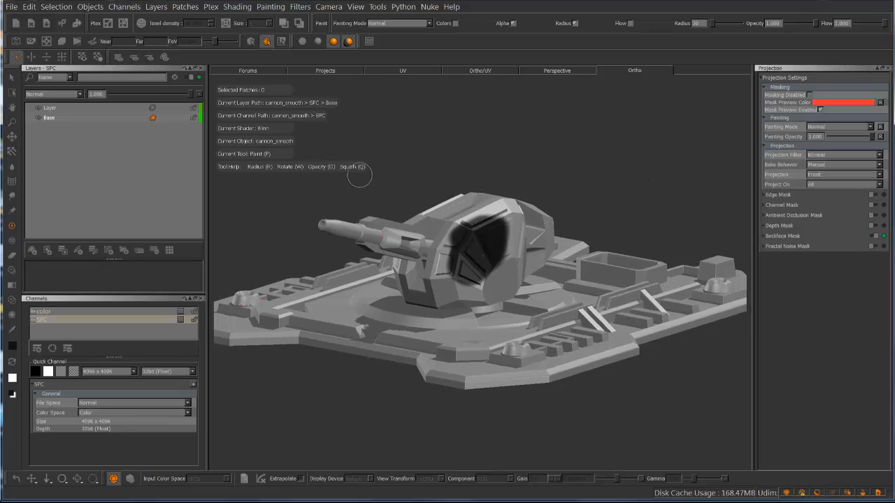
# Extend the black paint across the turret's front panels and bake it onto the model
pyautogui.moveTo(459, 236)
pyautogui.mouseDown()
pyautogui.moveTo(405, 276)
pyautogui.moveTo(447, 269)
pyautogui.moveTo(472, 222)
pyautogui.moveTo(420, 278)
pyautogui.moveTo(489, 293)
pyautogui.moveTo(476, 280)
pyautogui.mouseUp()
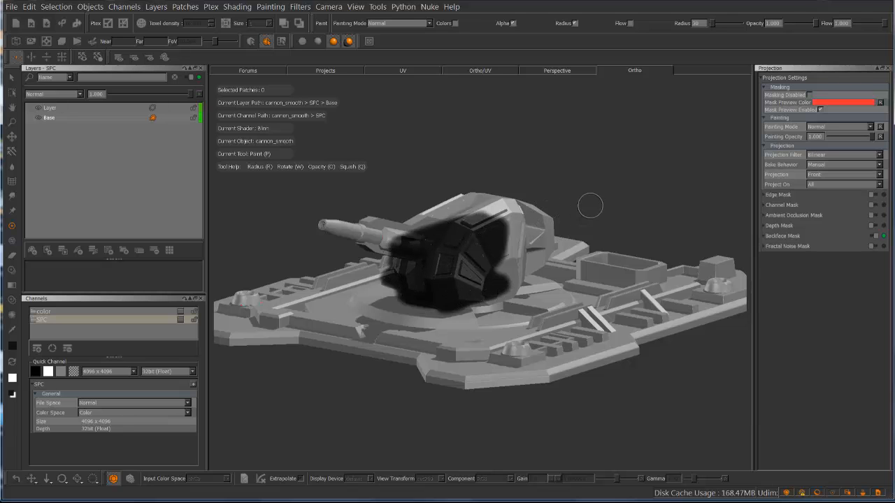
pyautogui.moveTo(589, 203)
pyautogui.keyDown('alt'); pyautogui.mouseDown()
pyautogui.moveTo(541, 170)
pyautogui.moveTo(593, 204)
pyautogui.moveTo(534, 252)
pyautogui.moveTo(526, 241)
pyautogui.mouseUp(); pyautogui.keyUp('alt')
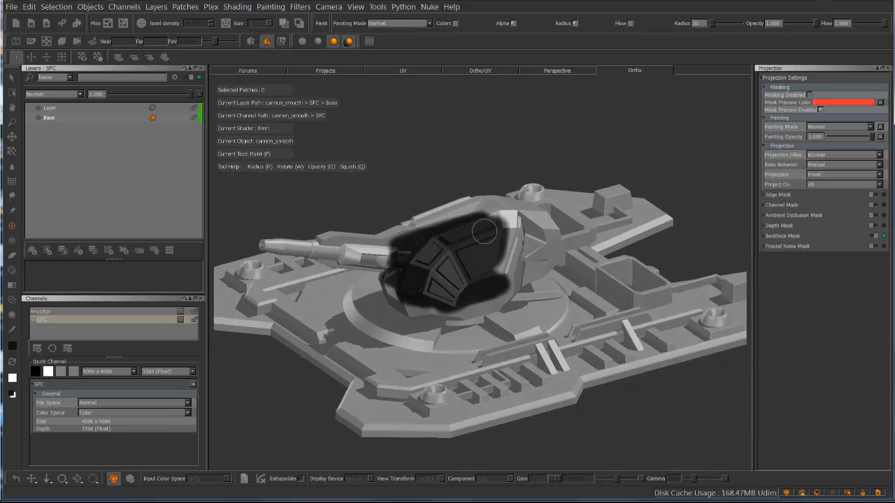
pyautogui.moveTo(512, 245)
pyautogui.keyDown('alt'); pyautogui.mouseDown(button='right')
pyautogui.moveTo(594, 214)
pyautogui.moveTo(506, 244)
pyautogui.moveTo(516, 233)
pyautogui.mouseUp(button='right'); pyautogui.keyUp('alt')
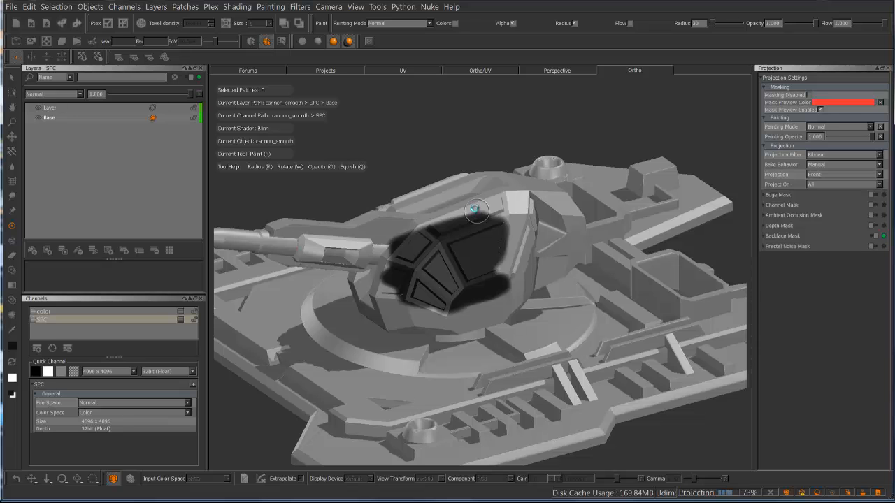
# Compare the baked turret paint with the paint still held in the buffer, and remove the buffer paint
pyautogui.moveTo(527, 211)
pyautogui.keyDown('alt'); pyautogui.mouseDown(button='middle')
pyautogui.moveTo(579, 313)
pyautogui.moveTo(602, 307)
pyautogui.moveTo(620, 245)
pyautogui.moveTo(538, 94)
pyautogui.moveTo(491, 83)
pyautogui.moveTo(513, 109)
pyautogui.moveTo(511, 99)
pyautogui.mouseUp(button='middle'); pyautogui.keyUp('alt')
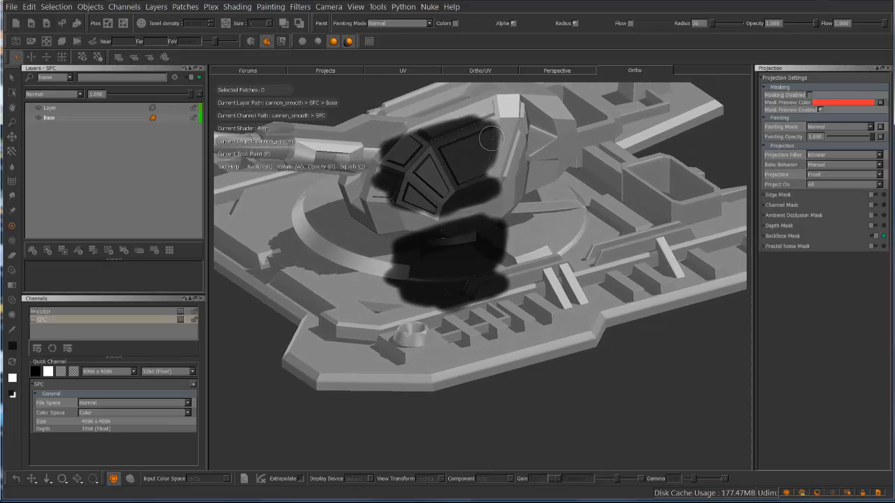
pyautogui.moveTo(480, 153)
pyautogui.keyDown('alt'); pyautogui.mouseDown(button='middle')
pyautogui.moveTo(479, 165)
pyautogui.moveTo(480, 146)
pyautogui.moveTo(452, 152)
pyautogui.mouseUp(button='middle'); pyautogui.keyUp('alt')
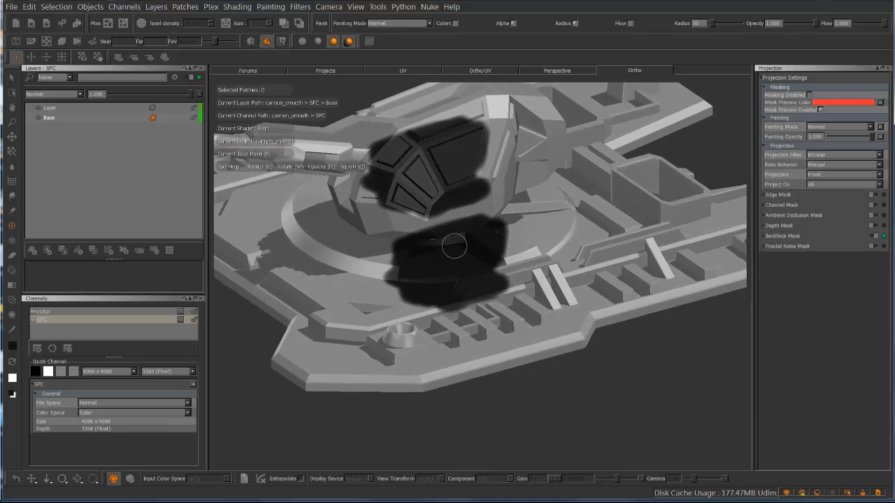
pyautogui.keyDown('alt'); pyautogui.moveTo(451, 211); pyautogui.dragTo(579, 141, button='middle'); pyautogui.keyUp('alt')
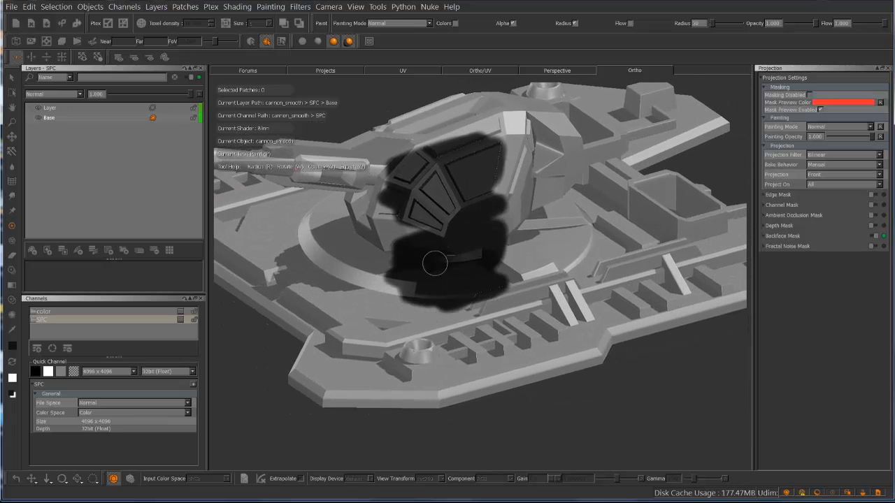
pyautogui.moveTo(498, 158)
pyautogui.keyDown('alt'); pyautogui.mouseDown(button='middle')
pyautogui.moveTo(603, 156)
pyautogui.moveTo(627, 163)
pyautogui.moveTo(639, 200)
pyautogui.moveTo(647, 192)
pyautogui.moveTo(638, 199)
pyautogui.moveTo(599, 160)
pyautogui.moveTo(475, 134)
pyautogui.moveTo(378, 147)
pyautogui.moveTo(345, 207)
pyautogui.moveTo(465, 116)
pyautogui.moveTo(482, 138)
pyautogui.moveTo(515, 150)
pyautogui.moveTo(515, 167)
pyautogui.moveTo(481, 206)
pyautogui.moveTo(487, 238)
pyautogui.moveTo(615, 172)
pyautogui.moveTo(638, 202)
pyautogui.moveTo(620, 197)
pyautogui.mouseUp(button='middle'); pyautogui.keyUp('alt')
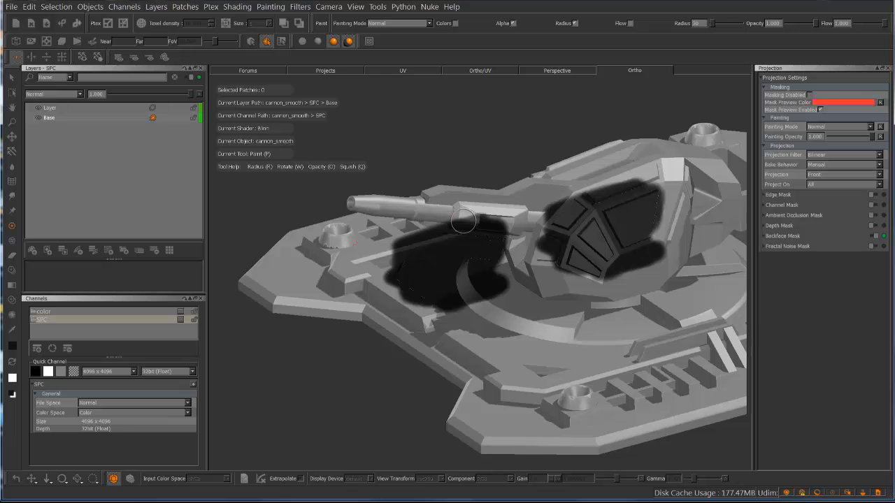
pyautogui.hotkey('ctrl', 'z')
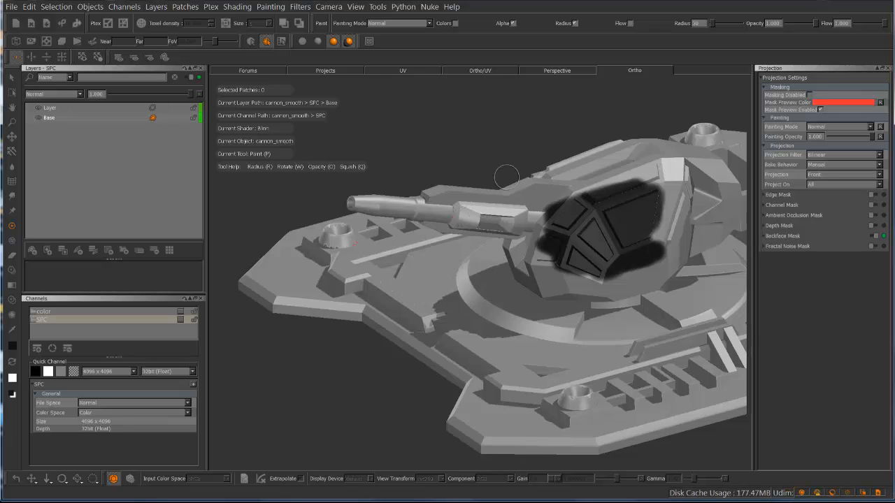
# Inspect the baked paint on the turret up close and keep the Bake Behavior on Manual
pyautogui.moveTo(561, 179)
pyautogui.keyDown('alt'); pyautogui.mouseDown()
pyautogui.moveTo(469, 205)
pyautogui.moveTo(537, 225)
pyautogui.moveTo(508, 169)
pyautogui.moveTo(448, 191)
pyautogui.mouseUp(); pyautogui.keyUp('alt')
pyautogui.moveTo(440, 225)
pyautogui.keyDown('alt'); pyautogui.mouseDown(button='right')
pyautogui.moveTo(520, 217)
pyautogui.moveTo(531, 184)
pyautogui.mouseUp(button='right'); pyautogui.keyUp('alt')
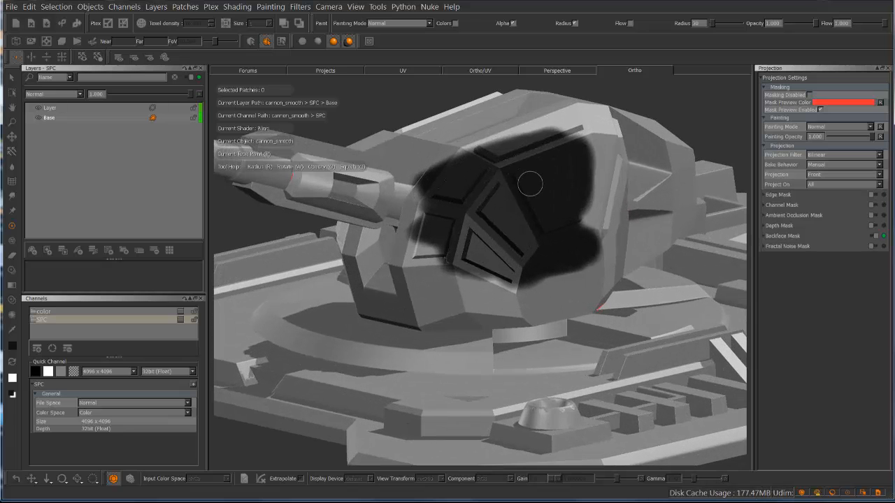
pyautogui.keyDown('alt'); pyautogui.moveTo(543, 196); pyautogui.dragTo(529, 218, button='middle'); pyautogui.keyUp('alt')
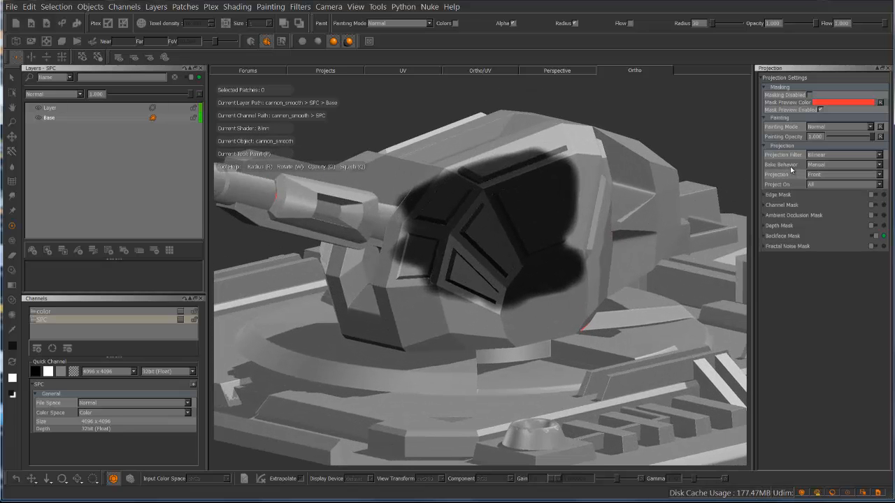
pyautogui.click(820, 167)
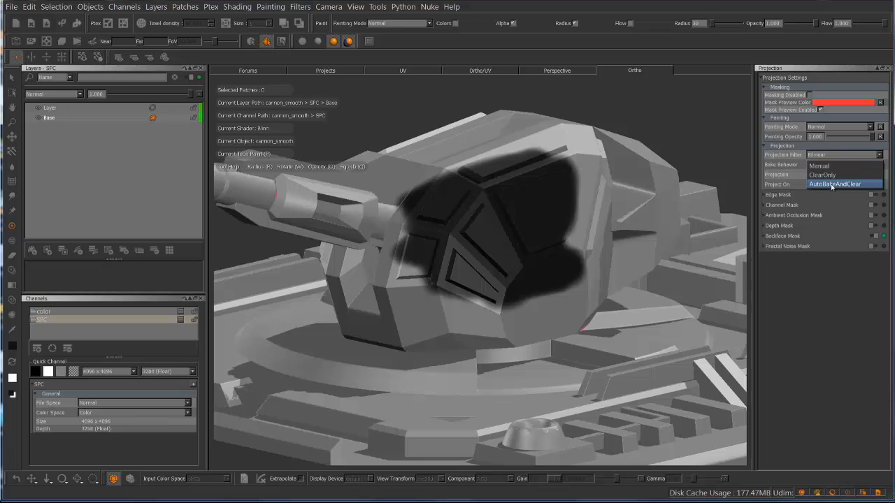
pyautogui.click(819, 165)
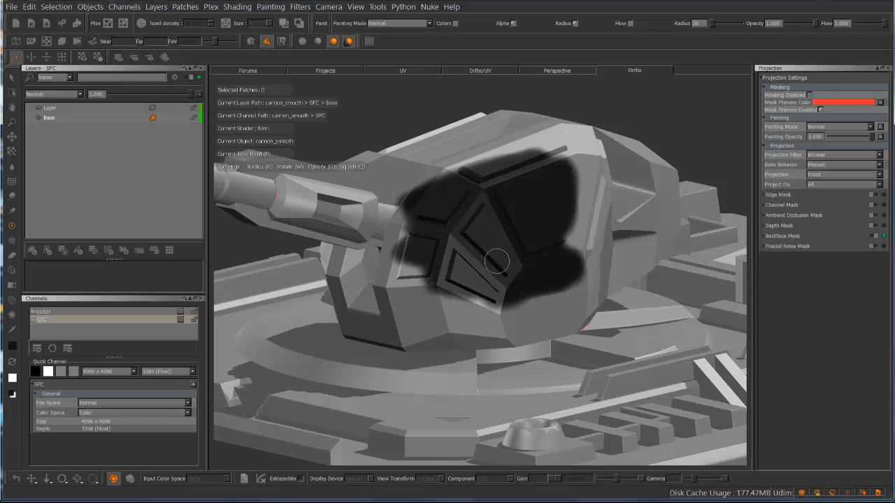
pyautogui.moveTo(492, 256)
pyautogui.keyDown('alt'); pyautogui.mouseDown()
pyautogui.moveTo(517, 245)
pyautogui.moveTo(419, 248)
pyautogui.moveTo(445, 228)
pyautogui.moveTo(457, 242)
pyautogui.moveTo(524, 244)
pyautogui.moveTo(399, 235)
pyautogui.moveTo(486, 238)
pyautogui.mouseUp(); pyautogui.keyUp('alt')
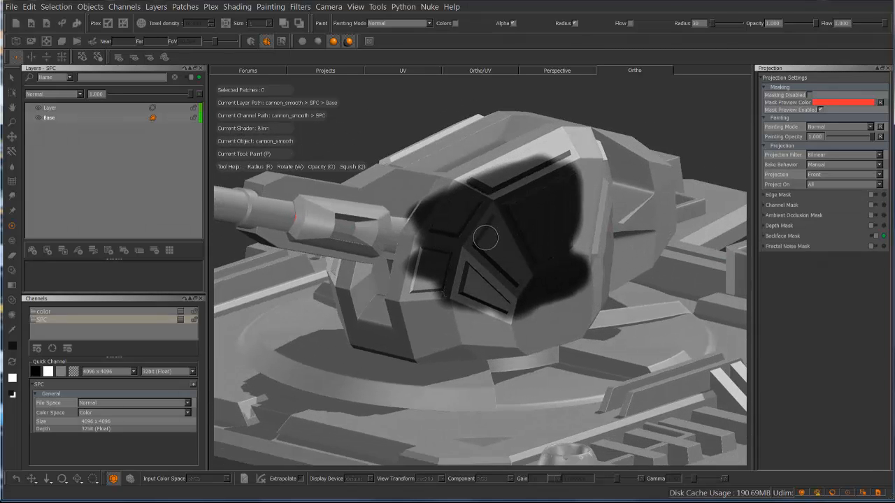
# Undo all the manual-bake painting and view changes made on the turret
pyautogui.hotkey('ctrl', 'z')
pyautogui.hotkey('ctrl', 'z')
pyautogui.hotkey('ctrl', 'z')
pyautogui.hotkey('ctrl', 'z')
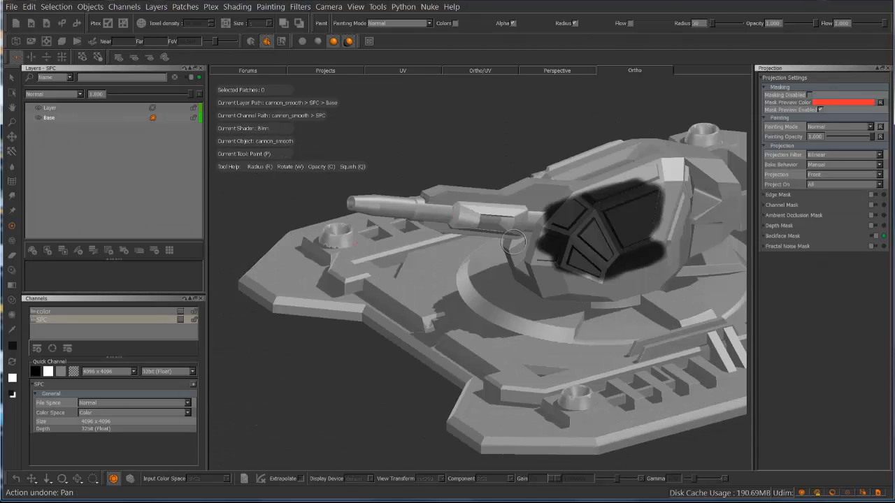
pyautogui.hotkey('ctrl', 'z')
pyautogui.hotkey('ctrl', 'z')
pyautogui.hotkey('ctrl', 'z')
pyautogui.hotkey('ctrl', 'z')
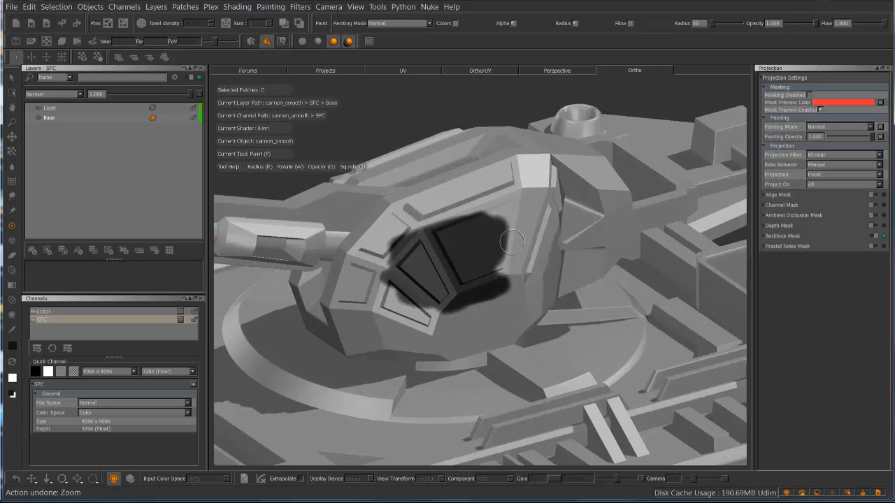
pyautogui.hotkey('ctrl', 'z')
pyautogui.hotkey('ctrl', 'z')
pyautogui.hotkey('ctrl', 'z')
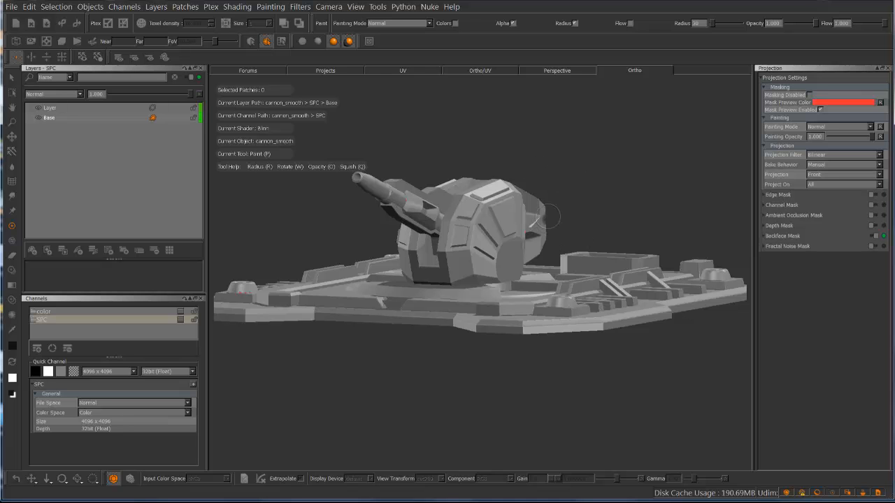
pyautogui.hotkey('ctrl', 'z')
# Turn on the Edge Mask and examine its mask preview on the turret's panels up close
pyautogui.moveTo(575, 194)
pyautogui.keyDown('alt'); pyautogui.mouseDown()
pyautogui.moveTo(566, 175)
pyautogui.moveTo(535, 174)
pyautogui.moveTo(551, 197)
pyautogui.moveTo(568, 198)
pyautogui.mouseUp(); pyautogui.keyUp('alt')
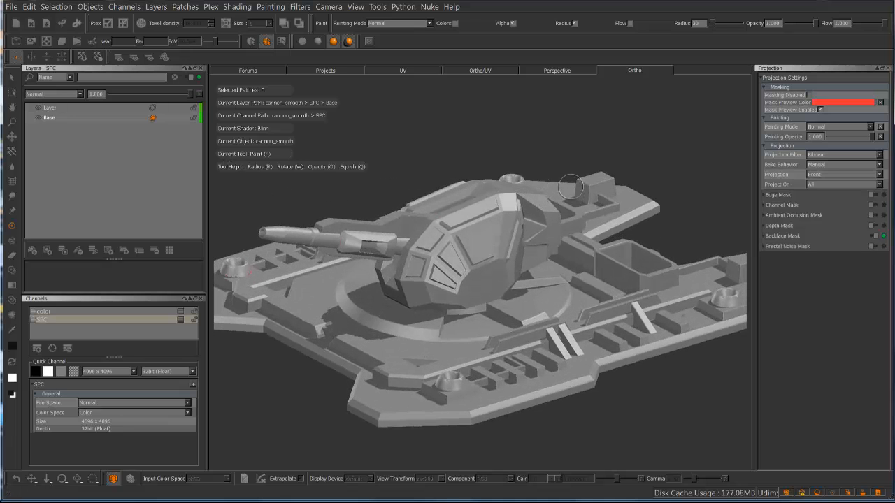
pyautogui.press('e')
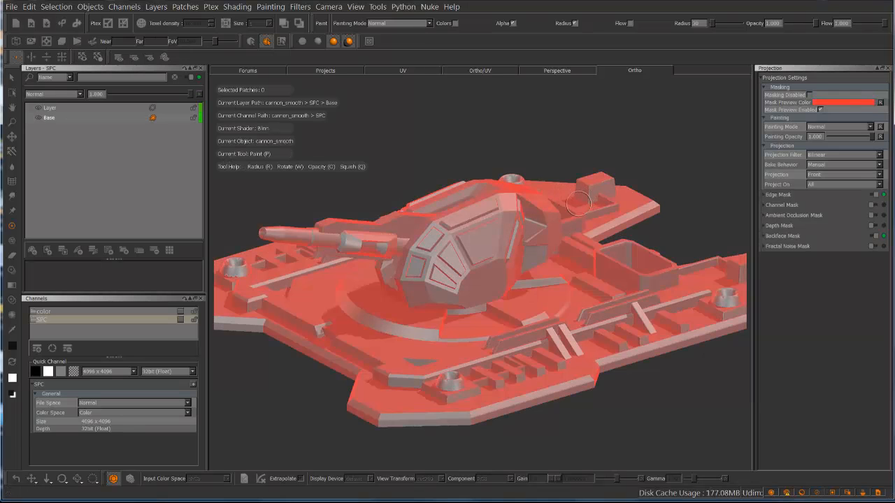
pyautogui.moveTo(529, 153)
pyautogui.keyDown('alt'); pyautogui.mouseDown()
pyautogui.moveTo(641, 144)
pyautogui.moveTo(524, 150)
pyautogui.moveTo(492, 225)
pyautogui.mouseUp(); pyautogui.keyUp('alt')
pyautogui.keyDown('alt'); pyautogui.moveTo(432, 269); pyautogui.dragTo(615, 231, button='right'); pyautogui.keyUp('alt')
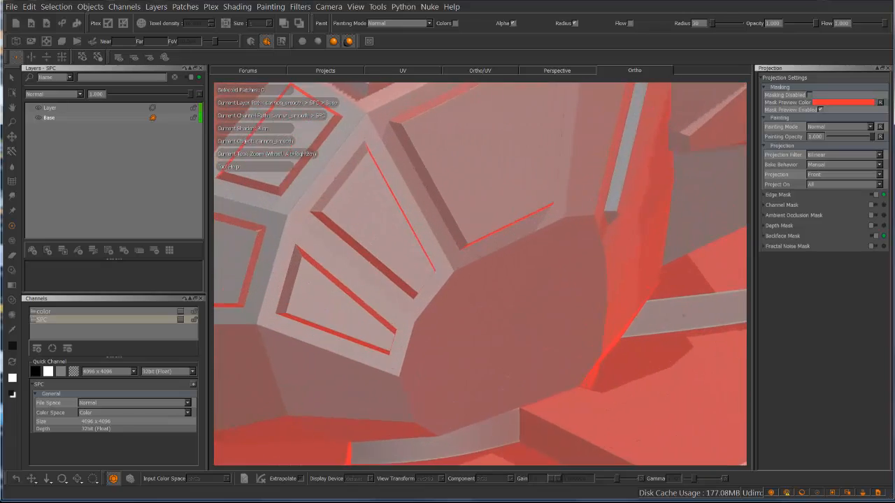
# Inspect how the Edge Mask covers the recessed bevels of the turret's large panel from different angles
pyautogui.keyDown('alt'); pyautogui.moveTo(523, 253); pyautogui.dragTo(478, 218); pyautogui.keyUp('alt')
pyautogui.keyDown('alt'); pyautogui.moveTo(500, 209); pyautogui.dragTo(615, 314, button='middle'); pyautogui.keyUp('alt')
pyautogui.moveTo(489, 253)
pyautogui.keyDown('alt'); pyautogui.mouseDown()
pyautogui.moveTo(523, 272)
pyautogui.moveTo(585, 277)
pyautogui.moveTo(530, 266)
pyautogui.moveTo(538, 258)
pyautogui.moveTo(579, 261)
pyautogui.moveTo(480, 254)
pyautogui.moveTo(464, 210)
pyautogui.mouseUp(); pyautogui.keyUp('alt')
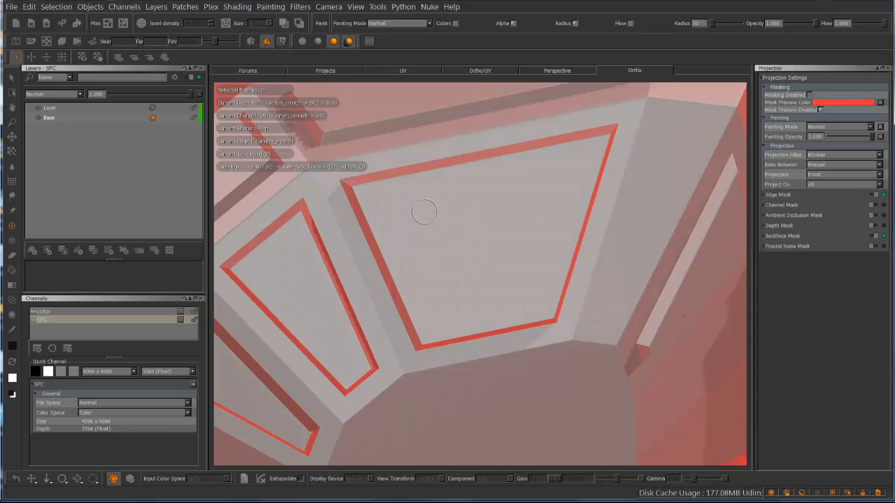
pyautogui.moveTo(429, 251)
pyautogui.keyDown('alt'); pyautogui.mouseDown()
pyautogui.moveTo(490, 242)
pyautogui.moveTo(442, 239)
pyautogui.mouseUp(); pyautogui.keyUp('alt')
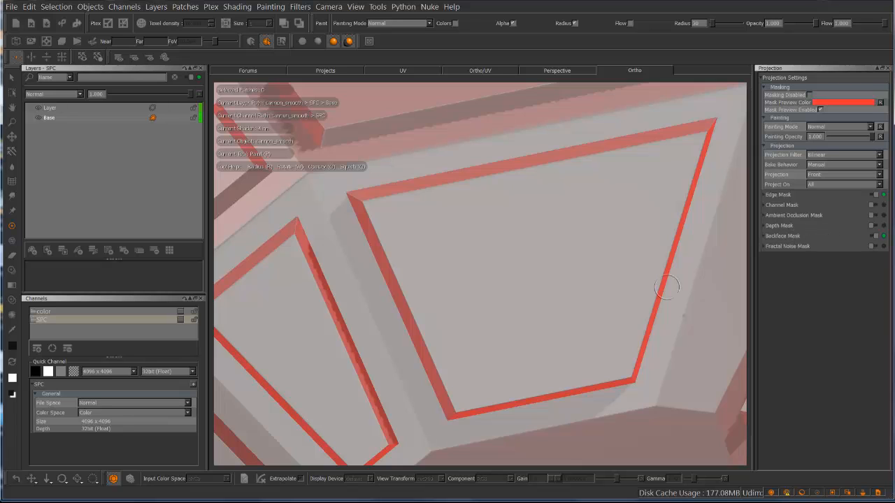
# Toggle the Edge Mask off for comparison and view the whole cannon from above and from the side
pyautogui.click(875, 196)
pyautogui.keyDown('alt'); pyautogui.moveTo(503, 307); pyautogui.dragTo(621, 265); pyautogui.keyUp('alt')
pyautogui.keyDown('alt'); pyautogui.moveTo(621, 265); pyautogui.dragTo(478, 243, button='right'); pyautogui.keyUp('alt')
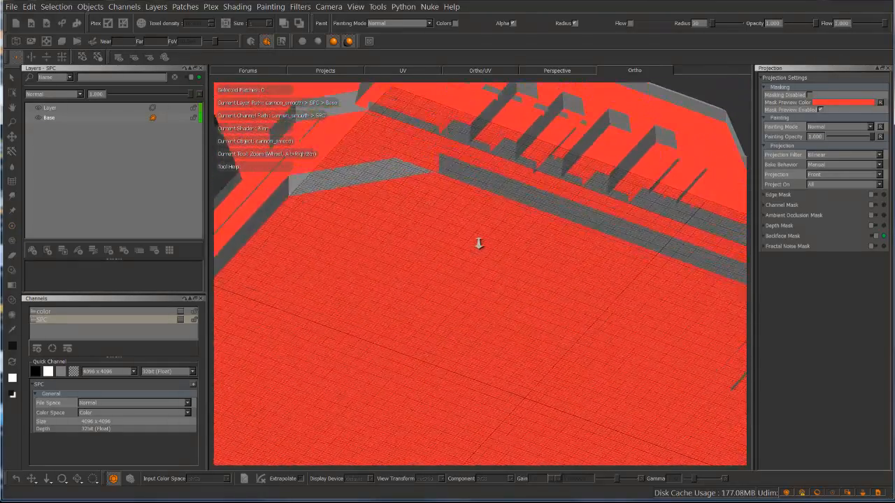
pyautogui.keyDown('alt'); pyautogui.moveTo(477, 244); pyautogui.dragTo(452, 240); pyautogui.keyUp('alt')
pyautogui.moveTo(432, 250)
pyautogui.keyDown('alt'); pyautogui.mouseDown()
pyautogui.moveTo(486, 241)
pyautogui.moveTo(475, 216)
pyautogui.moveTo(469, 224)
pyautogui.moveTo(457, 188)
pyautogui.moveTo(411, 218)
pyautogui.mouseUp(); pyautogui.keyUp('alt')
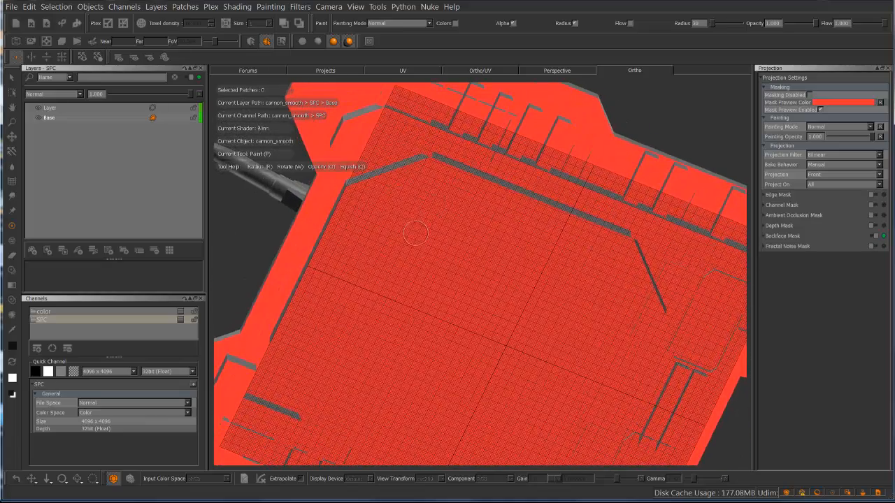
pyautogui.keyDown('alt'); pyautogui.moveTo(523, 158); pyautogui.dragTo(594, 257); pyautogui.keyUp('alt')
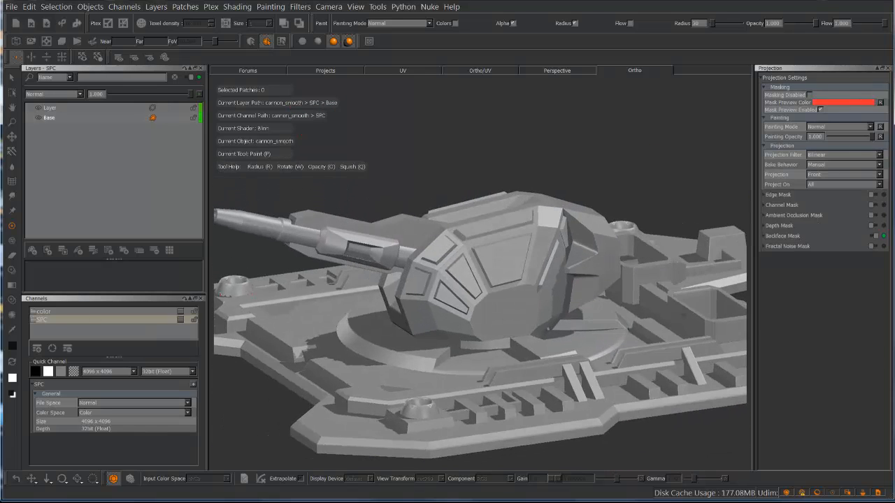
pyautogui.moveTo(652, 182)
pyautogui.keyDown('alt'); pyautogui.mouseDown()
pyautogui.moveTo(659, 174)
pyautogui.moveTo(589, 170)
pyautogui.moveTo(669, 177)
pyautogui.mouseUp(); pyautogui.keyUp('alt')
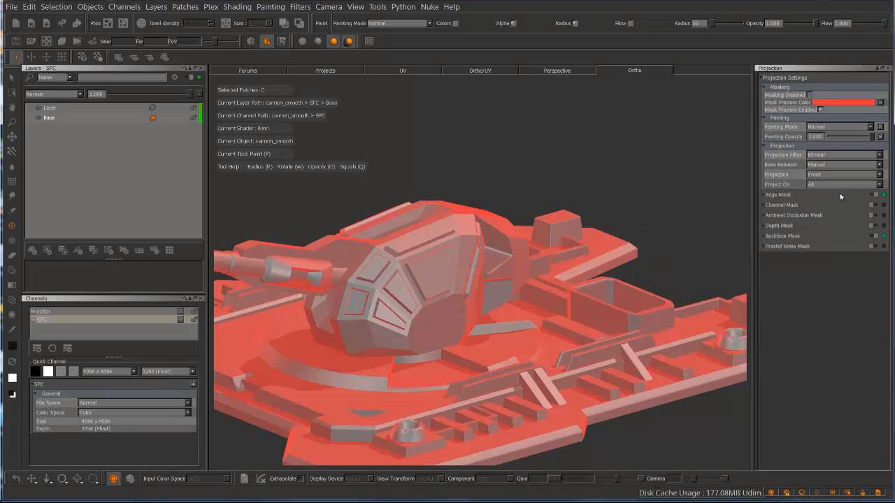
# Show the Edge Mask's falloff settings and examine the mask preview on the turret's front panels
pyautogui.click(840, 193)
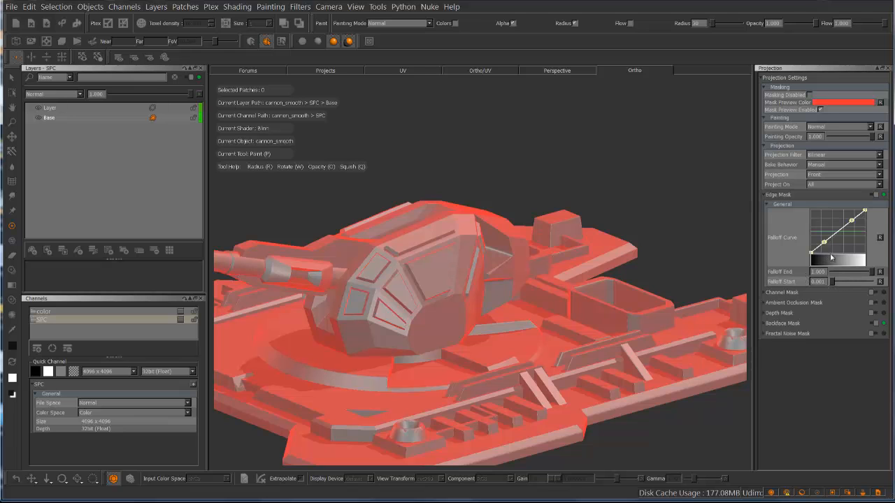
pyautogui.keyDown('alt'); pyautogui.moveTo(435, 283); pyautogui.dragTo(500, 258, button='middle'); pyautogui.keyUp('alt')
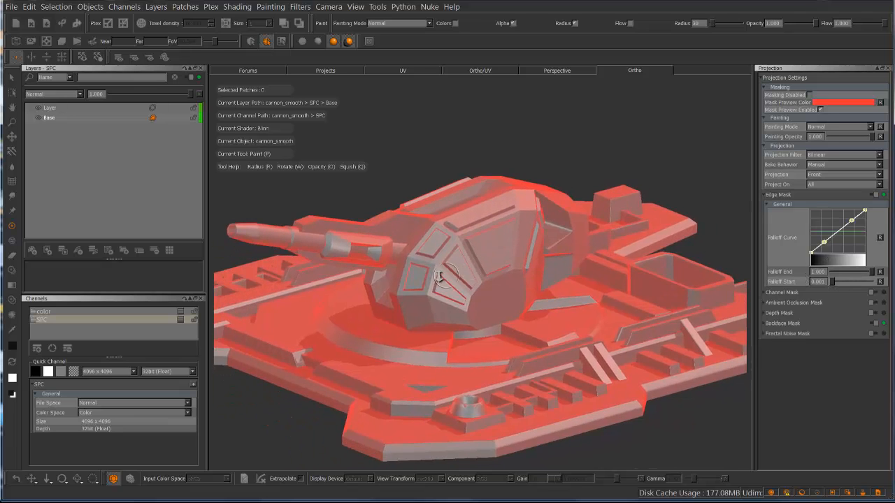
pyautogui.keyDown('alt'); pyautogui.moveTo(440, 279); pyautogui.dragTo(525, 250, button='right'); pyautogui.keyUp('alt')
pyautogui.keyDown('alt'); pyautogui.moveTo(445, 246); pyautogui.dragTo(471, 242); pyautogui.keyUp('alt')
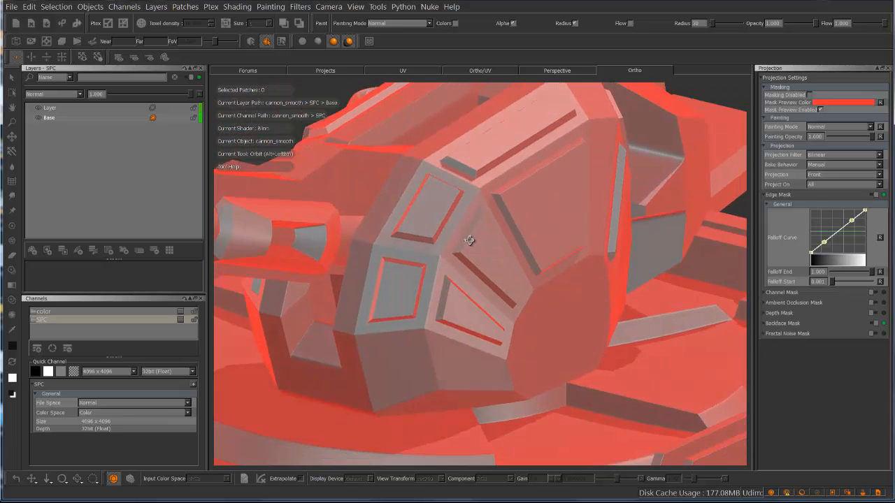
pyautogui.keyDown('alt'); pyautogui.moveTo(471, 242); pyautogui.dragTo(521, 220, button='right'); pyautogui.keyUp('alt')
pyautogui.keyDown('alt'); pyautogui.moveTo(523, 216); pyautogui.dragTo(506, 239, button='middle'); pyautogui.keyUp('alt')
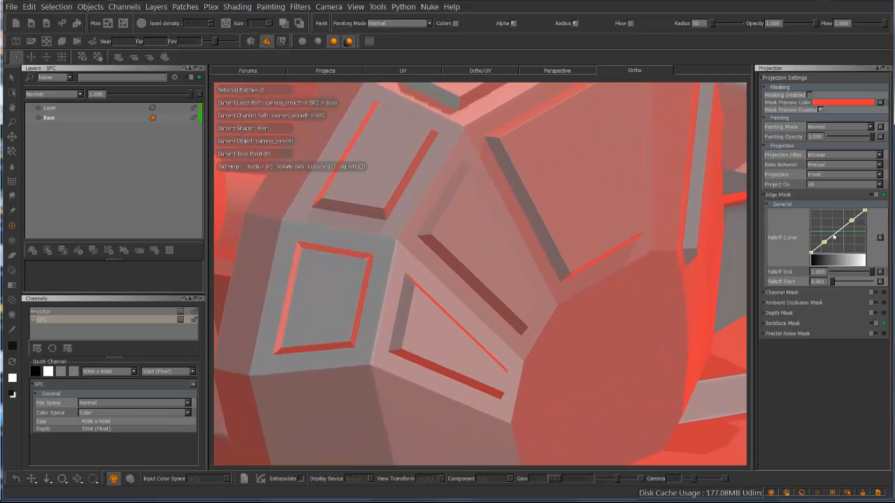
# Set the Edge Mask's Falloff Start to about 0.542 and Falloff End to about 0.698
pyautogui.moveTo(869, 274)
pyautogui.mouseDown()
pyautogui.moveTo(836, 283)
pyautogui.moveTo(854, 283)
pyautogui.mouseUp()
pyautogui.moveTo(596, 185)
pyautogui.keyDown('alt'); pyautogui.mouseDown()
pyautogui.moveTo(557, 208)
pyautogui.moveTo(541, 210)
pyautogui.moveTo(599, 177)
pyautogui.moveTo(491, 204)
pyautogui.mouseUp(); pyautogui.keyUp('alt')
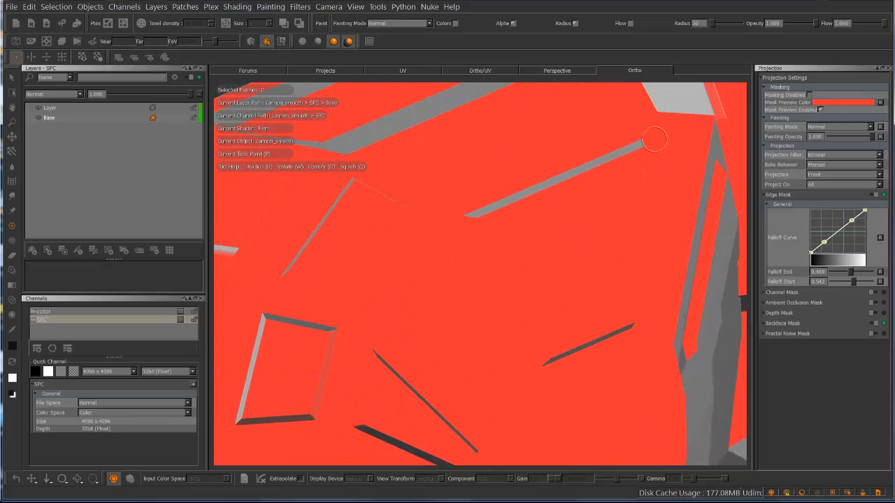
pyautogui.moveTo(852, 271); pyautogui.dragTo(860, 273)
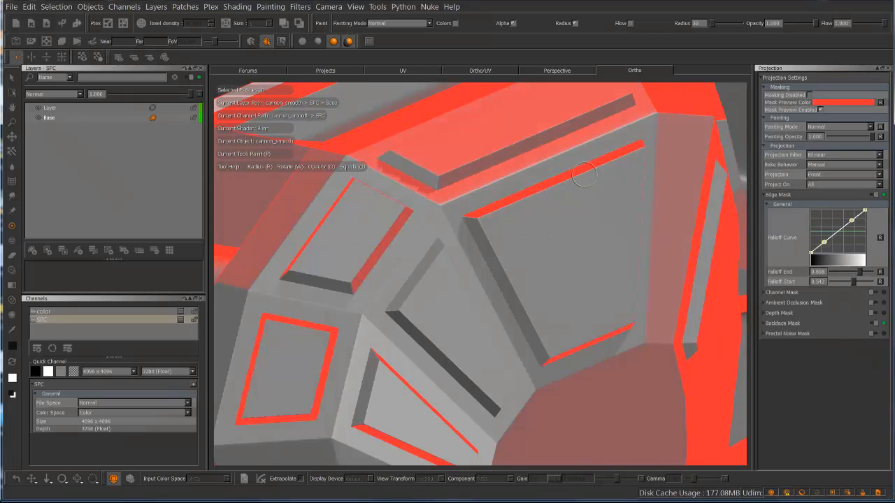
# Paint a black stroke along the upper edge of the turret's large recessed panel and bake it
pyautogui.keyDown('alt'); pyautogui.moveTo(516, 221); pyautogui.dragTo(631, 181, button='right'); pyautogui.keyUp('alt')
pyautogui.keyDown('alt'); pyautogui.moveTo(599, 196); pyautogui.dragTo(476, 290, button='middle'); pyautogui.keyUp('alt')
pyautogui.keyDown('alt'); pyautogui.moveTo(472, 295); pyautogui.dragTo(559, 237, button='right'); pyautogui.keyUp('alt')
pyautogui.keyDown('alt'); pyautogui.moveTo(539, 233); pyautogui.dragTo(578, 218, button='middle'); pyautogui.keyUp('alt')
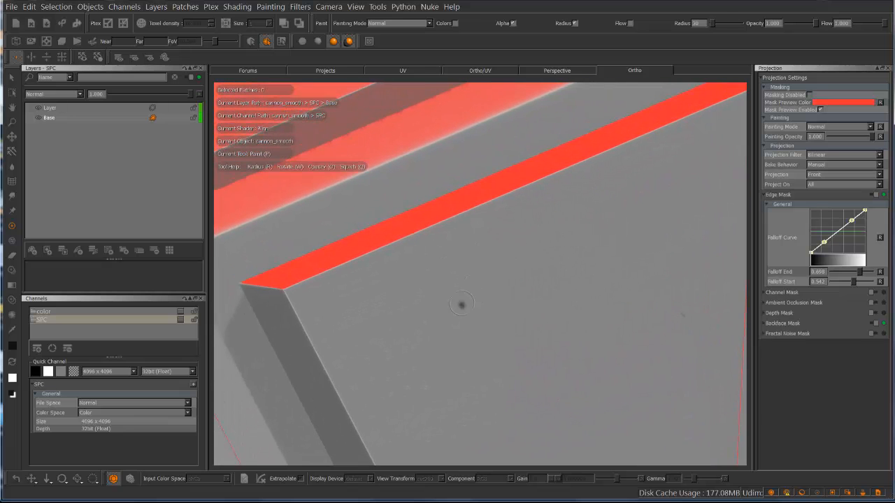
pyautogui.moveTo(461, 304)
pyautogui.mouseDown()
pyautogui.moveTo(474, 208)
pyautogui.moveTo(671, 136)
pyautogui.moveTo(665, 142)
pyautogui.mouseUp()
pyautogui.press('b')
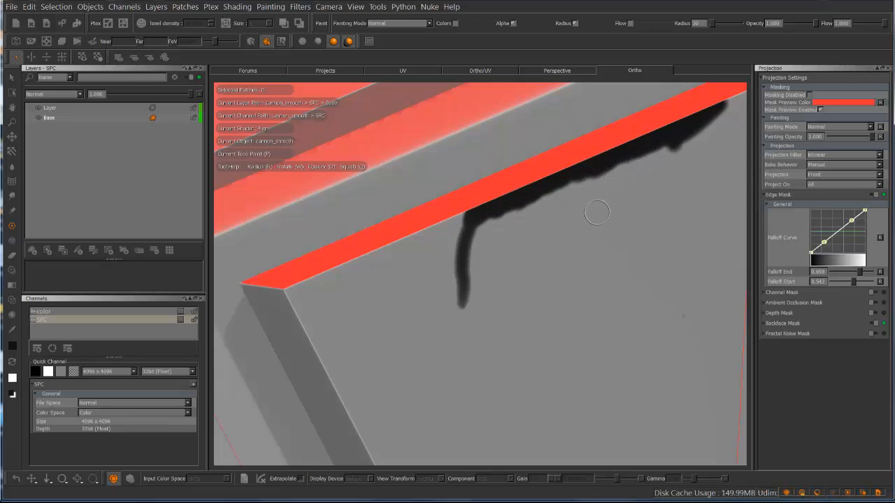
# Turn off the Edge Mask and examine the baked stroke along the panel's bevel from other angles
pyautogui.hotkey('shift', 'e')
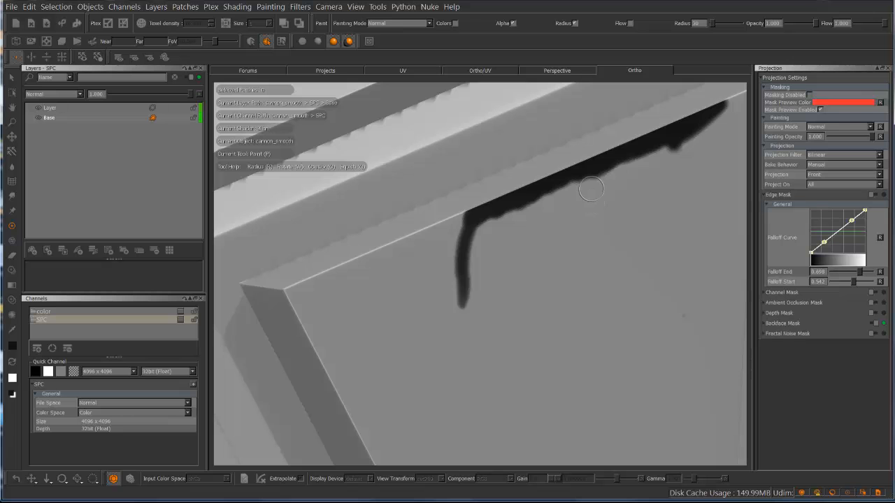
pyautogui.keyDown('alt'); pyautogui.moveTo(527, 230); pyautogui.dragTo(557, 232); pyautogui.keyUp('alt')
pyautogui.keyDown('alt'); pyautogui.moveTo(552, 228); pyautogui.dragTo(512, 165, button='middle'); pyautogui.keyUp('alt')
pyautogui.moveTo(514, 277)
pyautogui.keyDown('alt'); pyautogui.mouseDown()
pyautogui.moveTo(536, 268)
pyautogui.moveTo(524, 263)
pyautogui.mouseUp(); pyautogui.keyUp('alt')
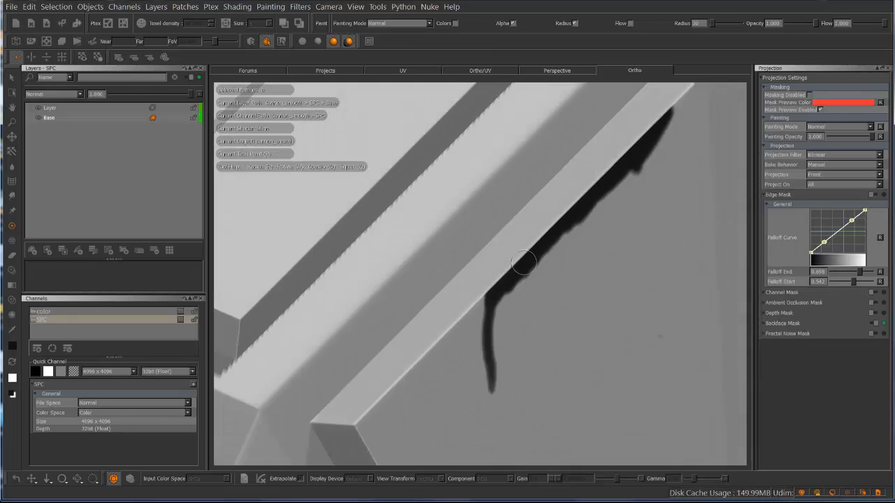
pyautogui.keyDown('alt'); pyautogui.moveTo(567, 211); pyautogui.dragTo(558, 213); pyautogui.keyUp('alt')
pyautogui.keyDown('alt'); pyautogui.moveTo(441, 295); pyautogui.dragTo(443, 289, button='middle'); pyautogui.keyUp('alt')
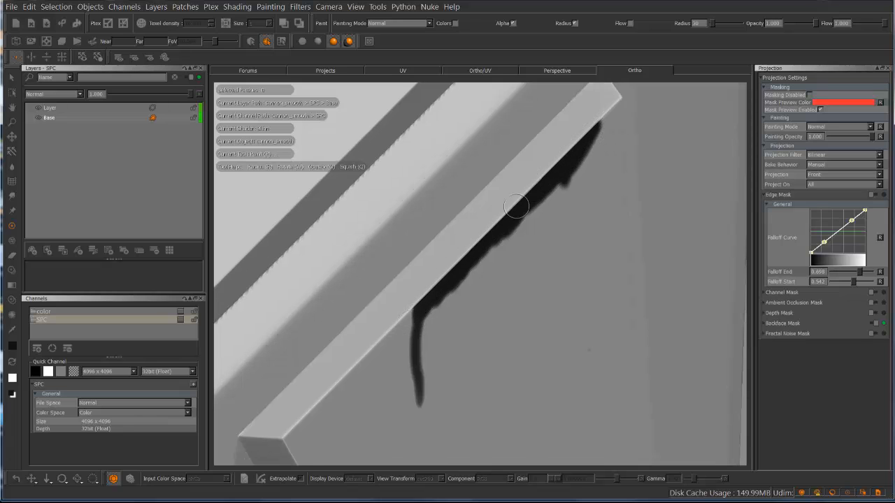
# Turn the Edge Mask back on, check it around the painted panel and adjust its falloff values
pyautogui.hotkey('shift', 'e')
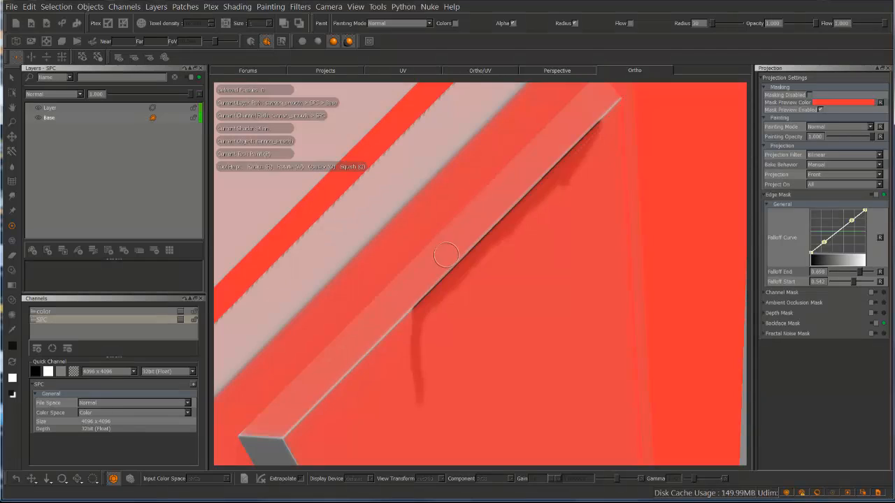
pyautogui.moveTo(489, 286)
pyautogui.keyDown('alt'); pyautogui.mouseDown()
pyautogui.moveTo(473, 282)
pyautogui.moveTo(488, 269)
pyautogui.mouseUp(); pyautogui.keyUp('alt')
pyautogui.keyDown('alt'); pyautogui.moveTo(501, 275); pyautogui.dragTo(577, 349, button='middle'); pyautogui.keyUp('alt')
pyautogui.keyDown('alt'); pyautogui.moveTo(504, 241); pyautogui.dragTo(464, 225, button='right'); pyautogui.keyUp('alt')
pyautogui.keyDown('alt'); pyautogui.moveTo(487, 234); pyautogui.dragTo(554, 251, button='middle'); pyautogui.keyUp('alt')
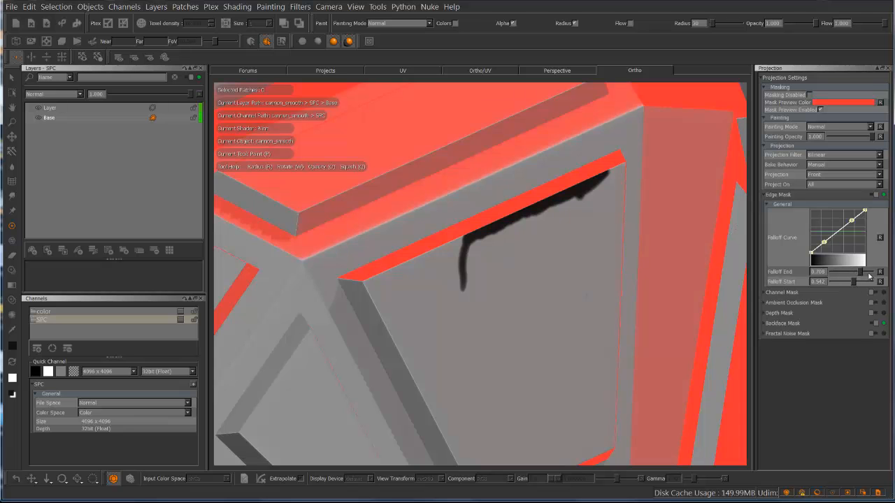
pyautogui.moveTo(869, 277); pyautogui.dragTo(829, 283)
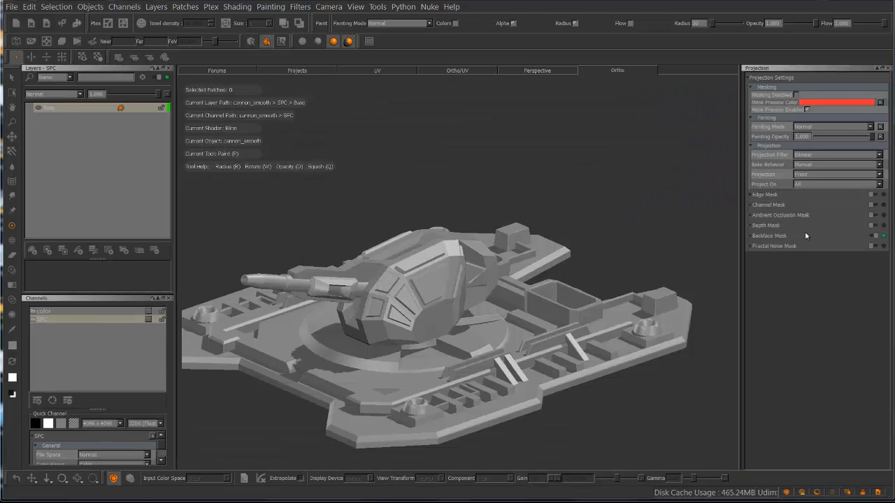
# Turn on the Depth Mask, view its preview on the cannon's front and show its settings
pyautogui.click(883, 226)
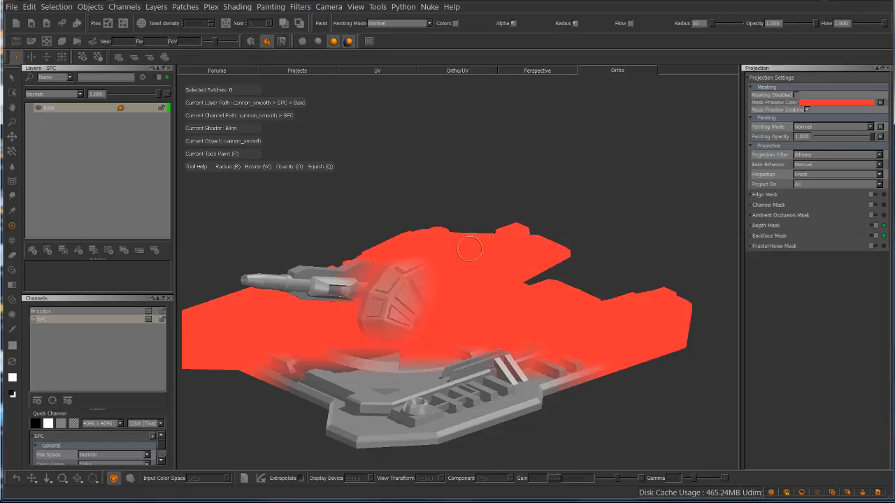
pyautogui.keyDown('alt'); pyautogui.moveTo(422, 185); pyautogui.dragTo(449, 199); pyautogui.keyUp('alt')
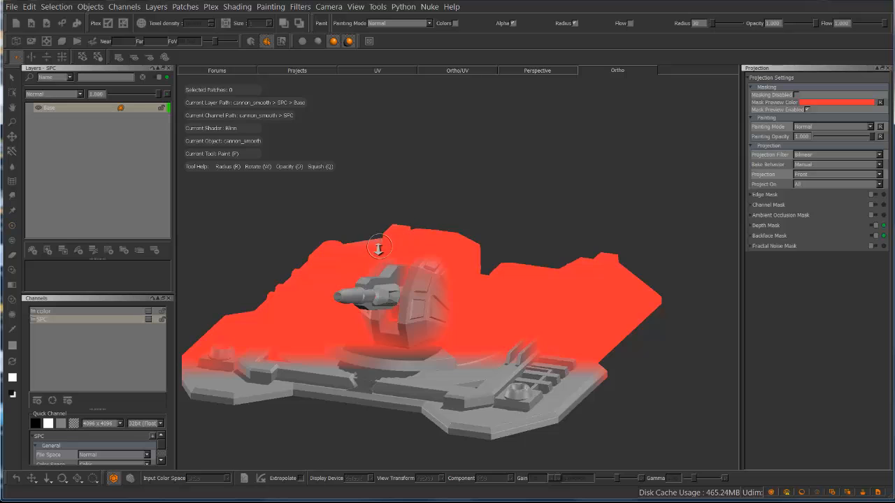
pyautogui.keyDown('alt'); pyautogui.moveTo(378, 246); pyautogui.dragTo(482, 187, button='right'); pyautogui.keyUp('alt')
pyautogui.keyDown('alt'); pyautogui.moveTo(494, 175); pyautogui.dragTo(589, 114, button='middle'); pyautogui.keyUp('alt')
pyautogui.click(774, 226)
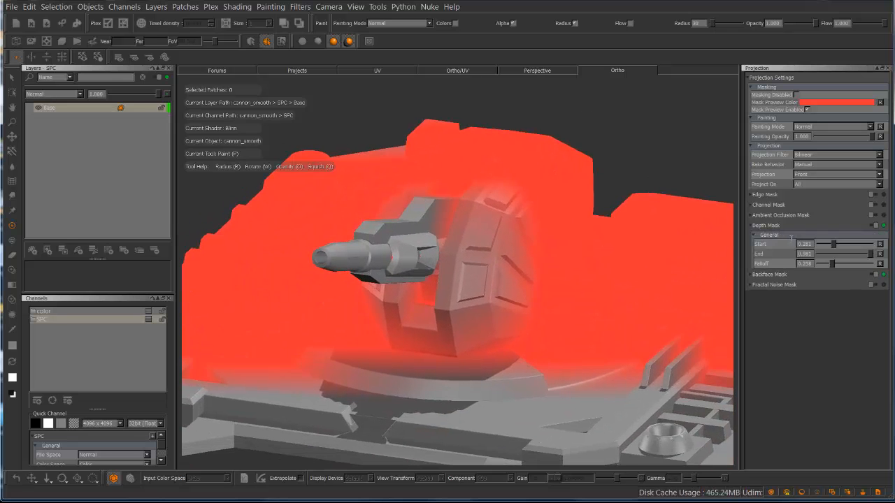
# Set the Depth Mask's Start to about 0.32, End to 1.000 and Falloff to about 0.49, checking the mask on the turret
pyautogui.moveTo(834, 246); pyautogui.dragTo(804, 261)
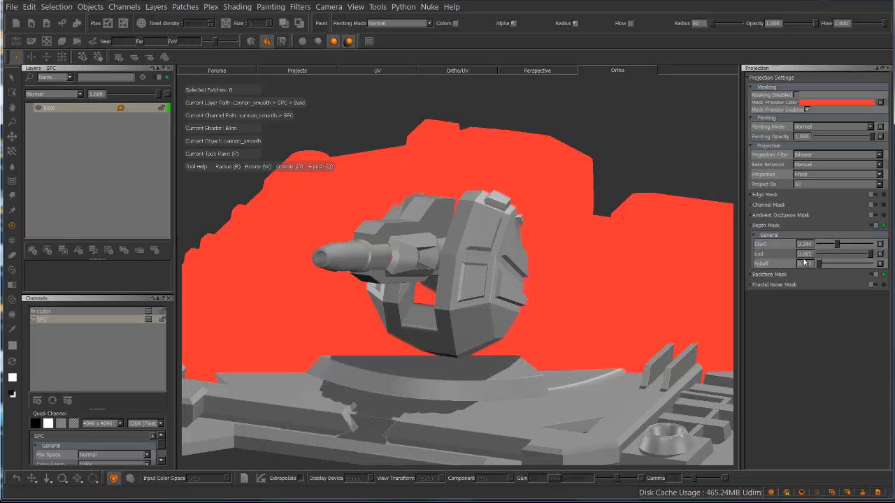
pyautogui.moveTo(644, 157)
pyautogui.keyDown('alt'); pyautogui.mouseDown()
pyautogui.moveTo(571, 154)
pyautogui.moveTo(631, 154)
pyautogui.moveTo(641, 182)
pyautogui.mouseUp(); pyautogui.keyUp('alt')
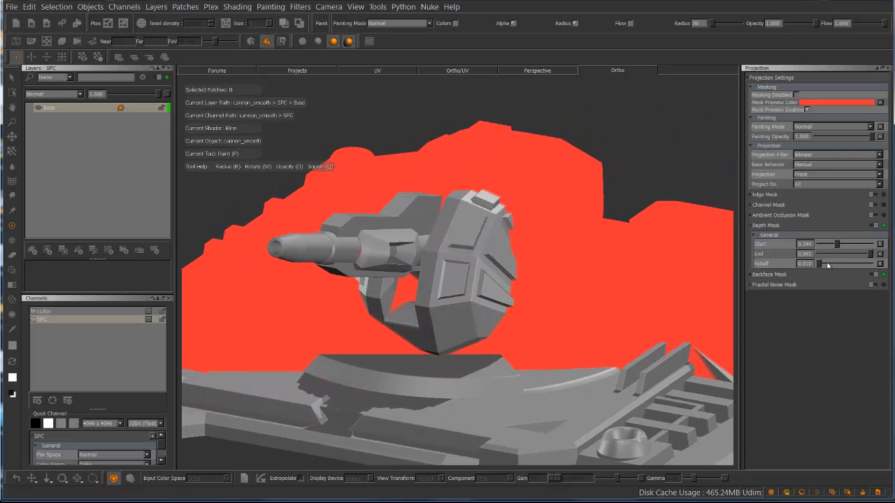
pyautogui.moveTo(820, 266); pyautogui.dragTo(846, 264)
pyautogui.moveTo(647, 140)
pyautogui.keyDown('alt'); pyautogui.mouseDown()
pyautogui.moveTo(631, 136)
pyautogui.moveTo(639, 138)
pyautogui.mouseUp(); pyautogui.keyUp('alt')
pyautogui.moveTo(839, 246)
pyautogui.mouseDown()
pyautogui.moveTo(830, 244)
pyautogui.moveTo(838, 244)
pyautogui.mouseUp()
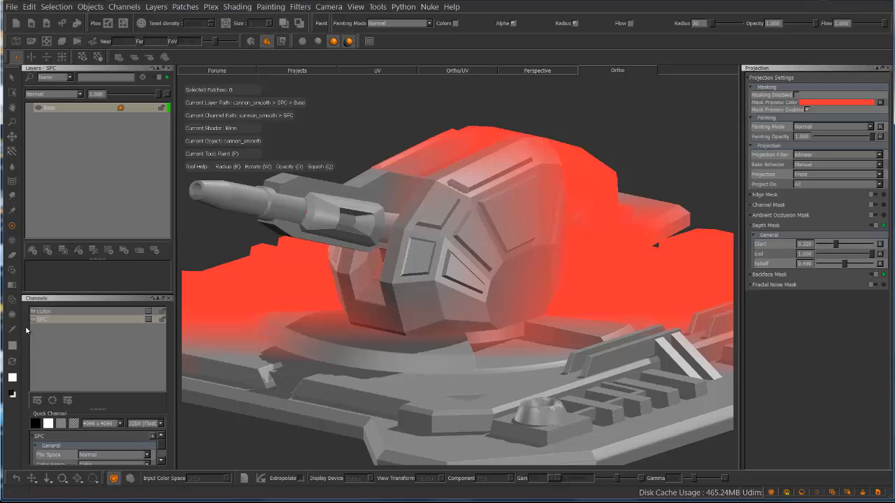
# Set the foreground color to black, then paint and bake a stroke from the cannon barrel across the turret's side
pyautogui.click(12, 345)
pyautogui.moveTo(443, 260); pyautogui.dragTo(390, 323)
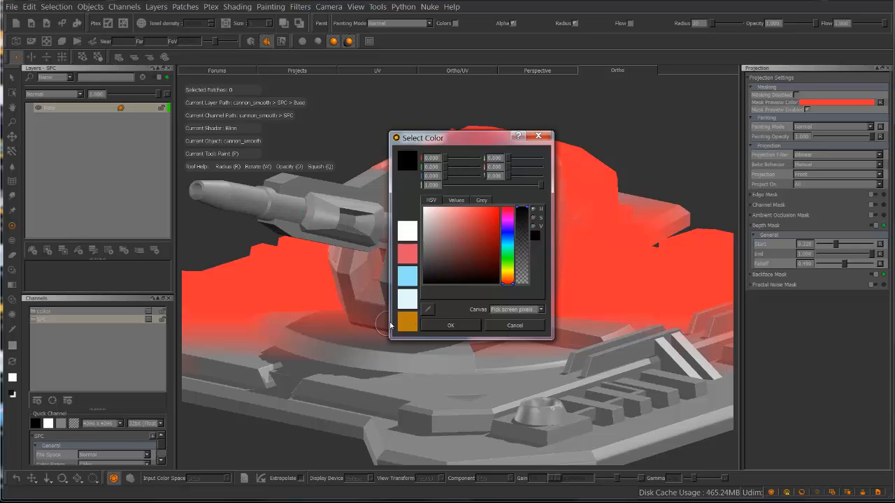
pyautogui.click(449, 325)
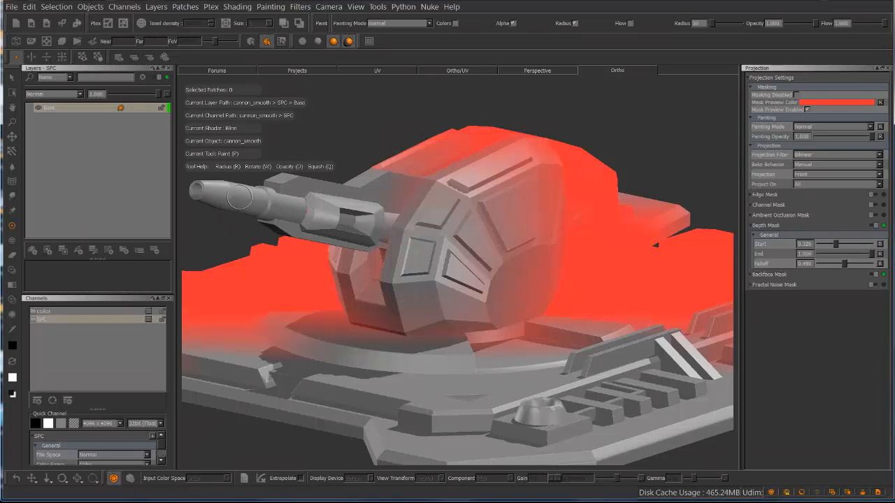
pyautogui.moveTo(236, 198); pyautogui.dragTo(572, 265)
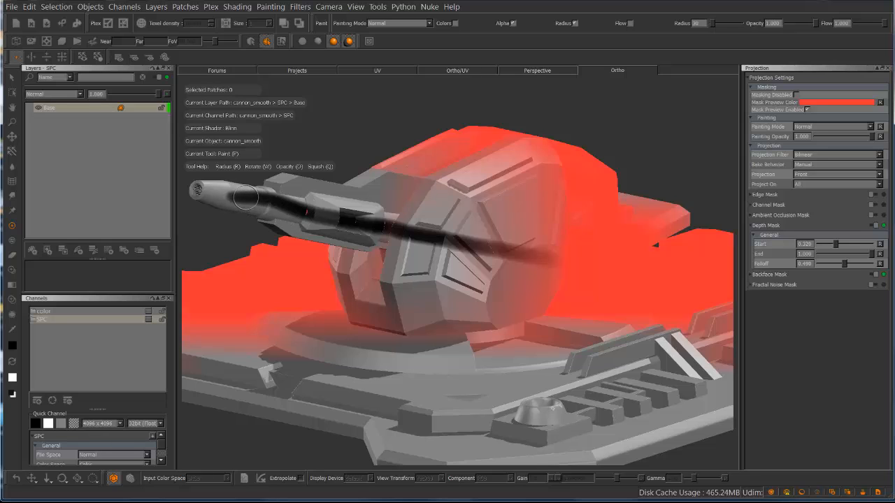
pyautogui.moveTo(248, 198)
pyautogui.mouseDown()
pyautogui.moveTo(574, 263)
pyautogui.moveTo(393, 232)
pyautogui.moveTo(506, 258)
pyautogui.mouseUp()
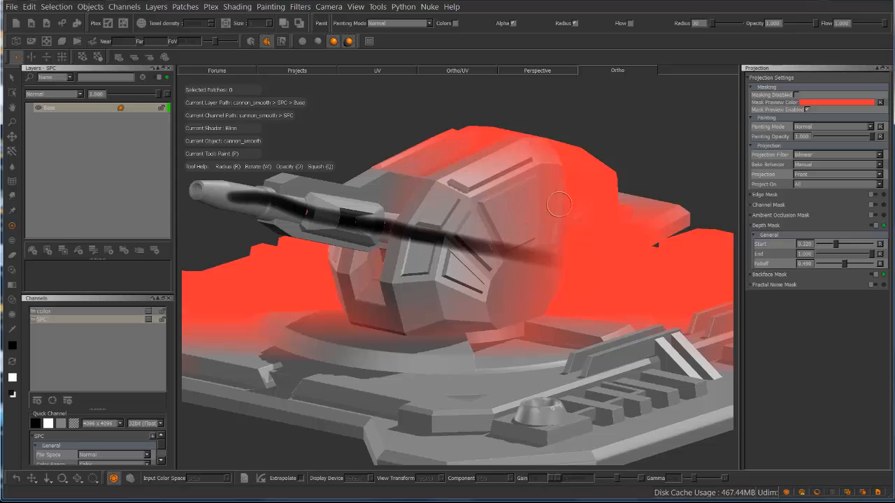
# Turn off the Depth Mask and examine how the baked stroke fades along the barrel and turret
pyautogui.keyDown('alt'); pyautogui.moveTo(544, 184); pyautogui.dragTo(489, 183); pyautogui.keyUp('alt')
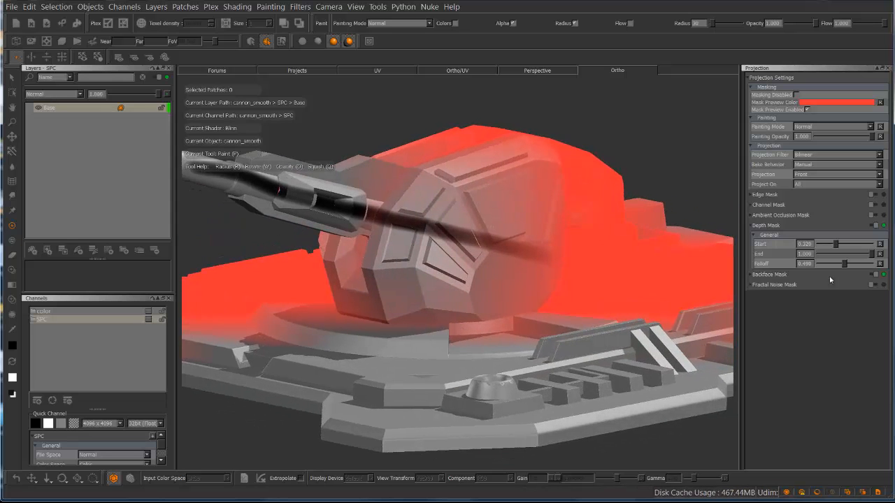
pyautogui.click(882, 226)
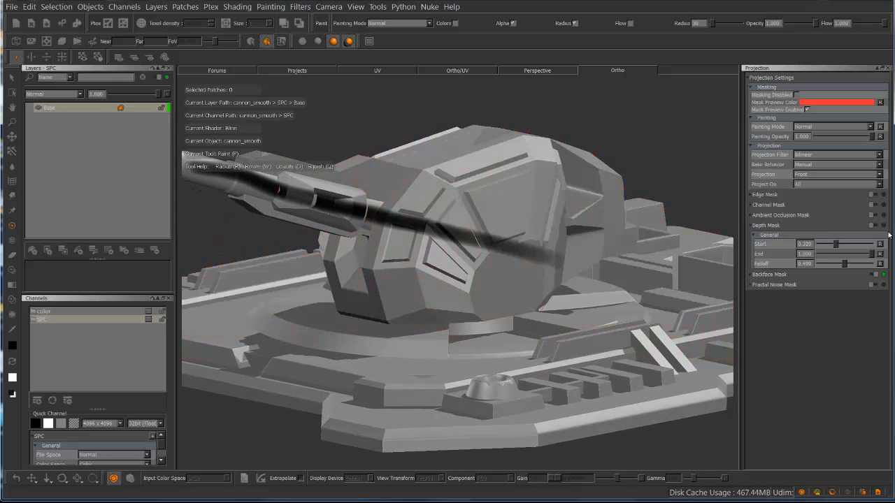
pyautogui.keyDown('alt'); pyautogui.moveTo(659, 172); pyautogui.dragTo(632, 240); pyautogui.keyUp('alt')
pyautogui.keyDown('alt'); pyautogui.moveTo(555, 257); pyautogui.dragTo(601, 238); pyautogui.keyUp('alt')
pyautogui.keyDown('alt'); pyautogui.moveTo(597, 234); pyautogui.dragTo(366, 219, button='middle'); pyautogui.keyUp('alt')
pyautogui.keyDown('alt'); pyautogui.moveTo(530, 260); pyautogui.dragTo(475, 251); pyautogui.keyUp('alt')
pyautogui.keyDown('alt'); pyautogui.moveTo(541, 236); pyautogui.dragTo(614, 232, button='middle'); pyautogui.keyUp('alt')
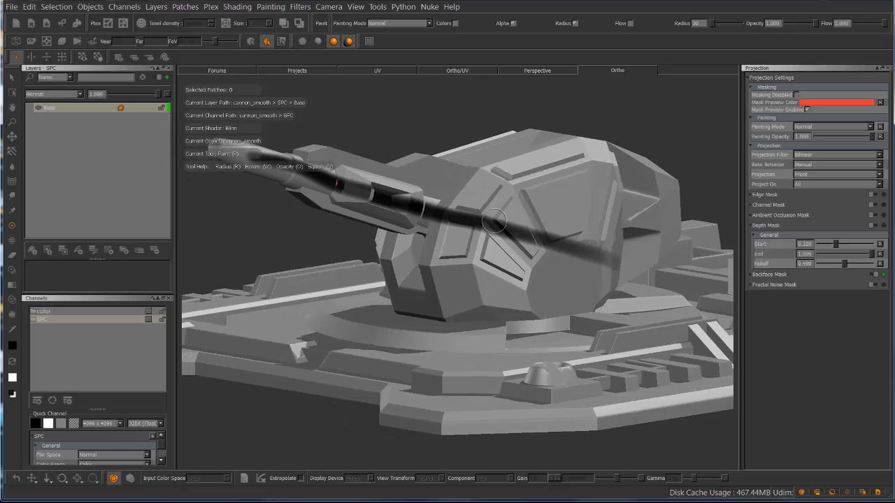
pyautogui.keyDown('alt'); pyautogui.moveTo(361, 199); pyautogui.dragTo(360, 246, button='middle'); pyautogui.keyUp('alt')
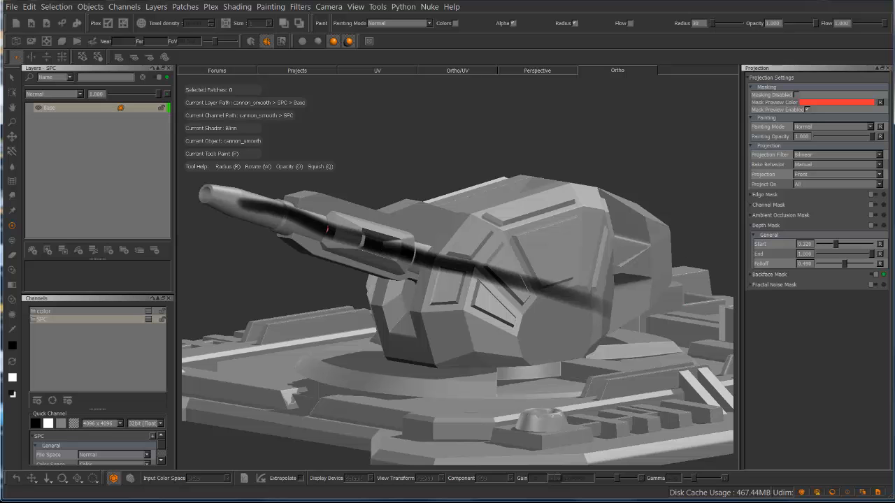
# Undo the latest view changes and the black stroke painted along the barrel and turret
pyautogui.moveTo(689, 201)
pyautogui.mouseDown(button='middle')
pyautogui.moveTo(631, 192)
pyautogui.moveTo(687, 191)
pyautogui.mouseUp(button='middle')
pyautogui.hotkey('ctrl', 'z')
pyautogui.hotkey('ctrl', 'z')
pyautogui.hotkey('ctrl', 'z')
pyautogui.hotkey('ctrl', 'z')
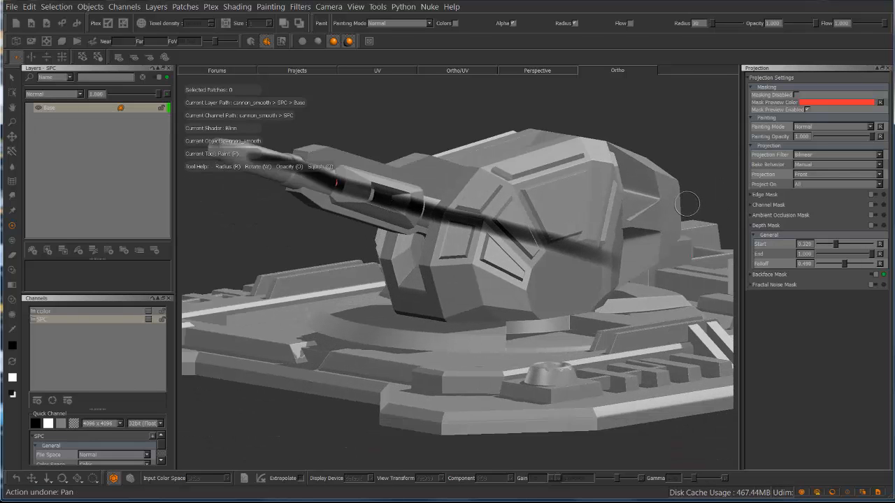
pyautogui.hotkey('ctrl', 'z')
pyautogui.hotkey('ctrl', 'z')
pyautogui.hotkey('ctrl', 'z')
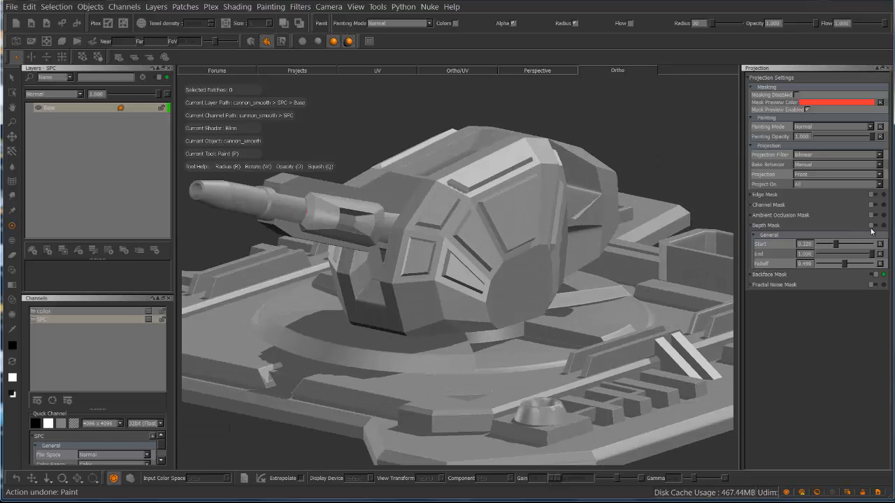
# Hide the Depth Mask settings, show those of the Fractal Noise Mask, turn it on and inspect its preview on the turret
pyautogui.click(754, 225)
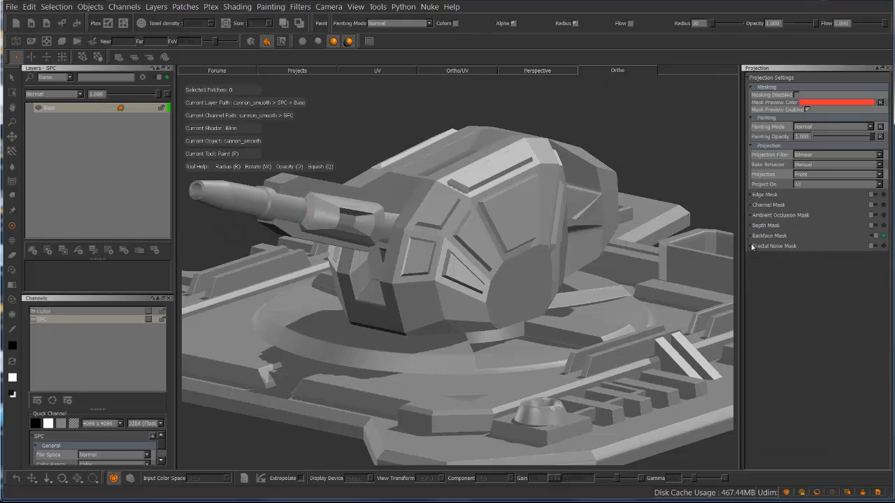
pyautogui.click(753, 246)
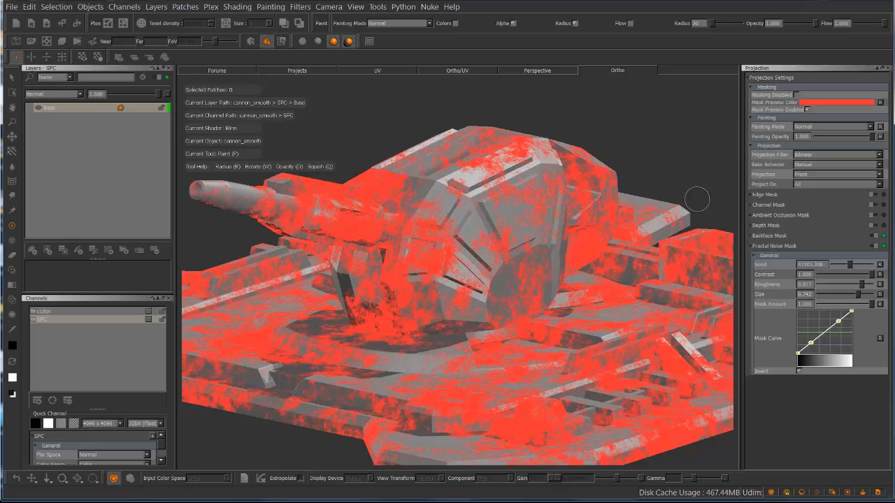
pyautogui.moveTo(697, 200); pyautogui.dragTo(568, 227, button='middle')
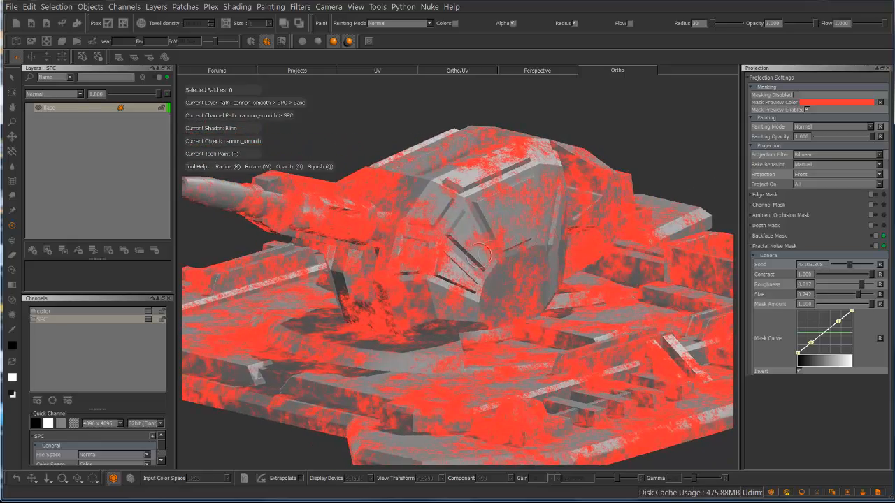
pyautogui.keyDown('alt'); pyautogui.moveTo(478, 256); pyautogui.dragTo(569, 238, button='middle'); pyautogui.keyUp('alt')
pyautogui.keyDown('alt'); pyautogui.moveTo(509, 259); pyautogui.dragTo(550, 256, button='right'); pyautogui.keyUp('alt')
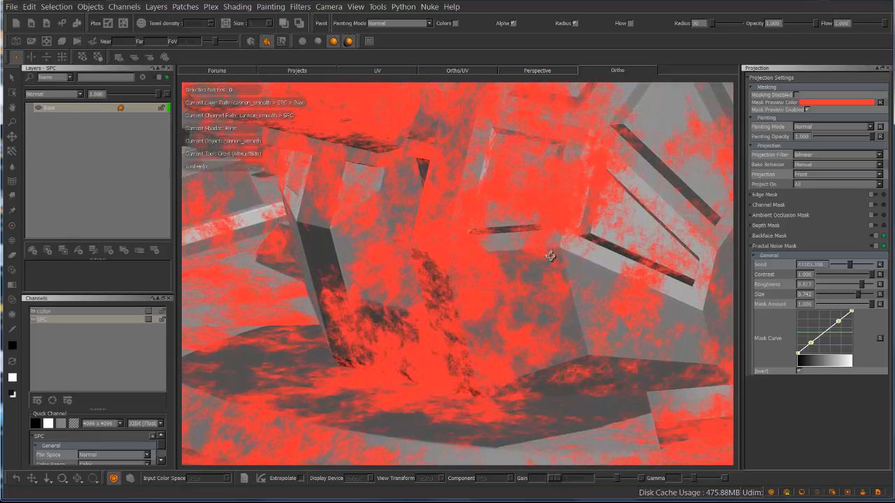
pyautogui.keyDown('alt'); pyautogui.moveTo(550, 256); pyautogui.dragTo(491, 258); pyautogui.keyUp('alt')
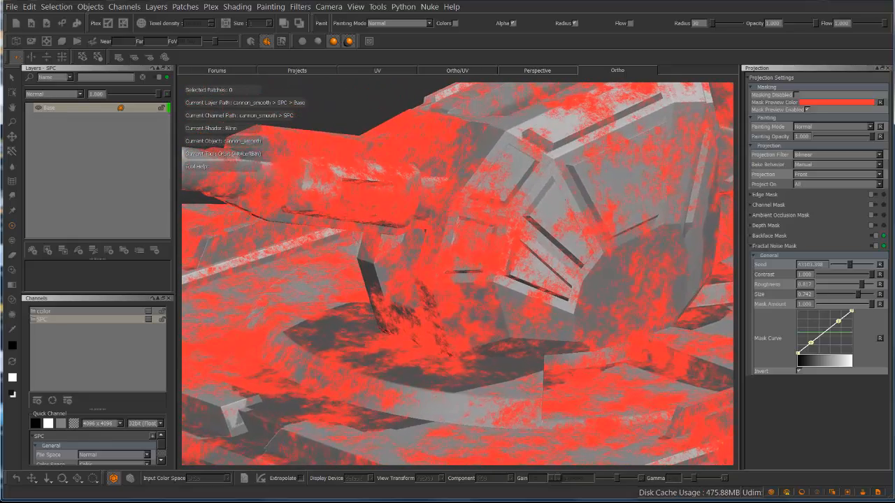
# Change the Fractal Noise Mask's Seed and set its Contrast to about 0.945 and Size to about 0.867
pyautogui.moveTo(851, 268); pyautogui.dragTo(846, 266)
pyautogui.keyDown('alt'); pyautogui.moveTo(622, 260); pyautogui.dragTo(578, 267, button='right'); pyautogui.keyUp('alt')
pyautogui.moveTo(846, 268); pyautogui.dragTo(841, 294)
pyautogui.keyDown('alt'); pyautogui.moveTo(559, 257); pyautogui.dragTo(762, 238, button='right'); pyautogui.keyUp('alt')
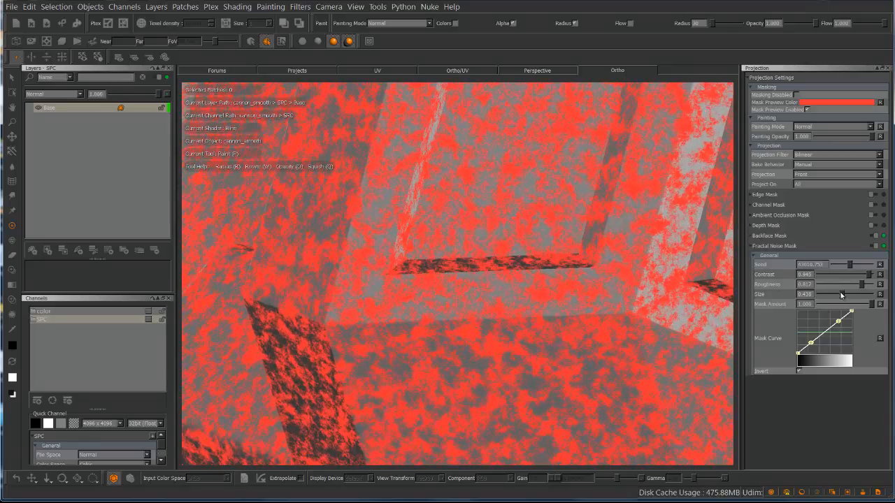
pyautogui.moveTo(842, 294); pyautogui.dragTo(861, 295)
pyautogui.keyDown('alt'); pyautogui.moveTo(543, 262); pyautogui.dragTo(372, 282, button='right'); pyautogui.keyUp('alt')
pyautogui.keyDown('alt'); pyautogui.moveTo(516, 288); pyautogui.dragTo(515, 265); pyautogui.keyUp('alt')
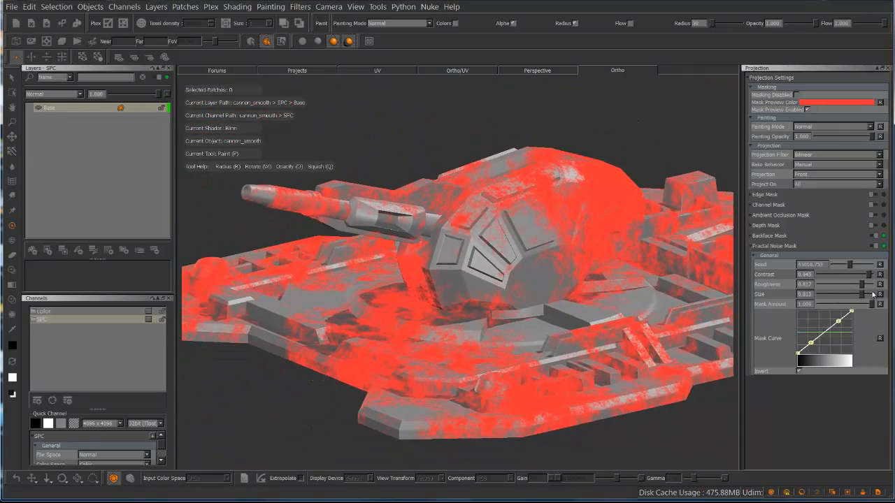
pyautogui.moveTo(873, 295); pyautogui.dragTo(868, 298)
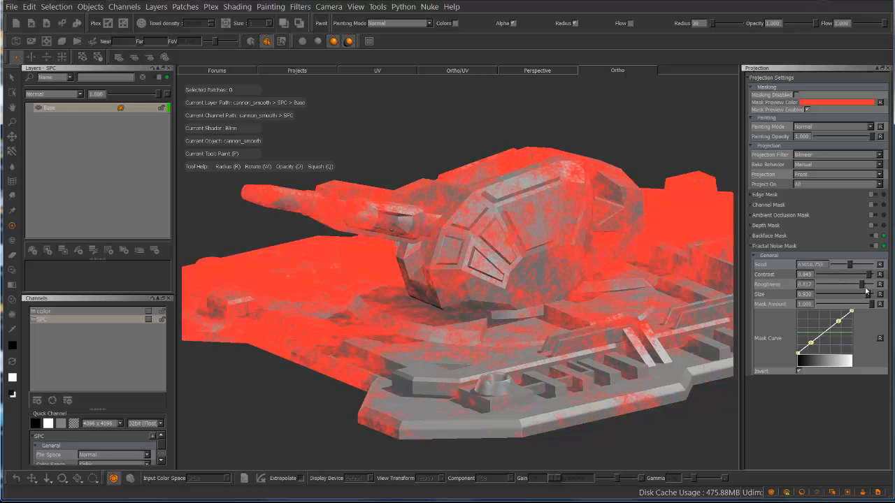
pyautogui.moveTo(867, 295); pyautogui.dragTo(862, 296)
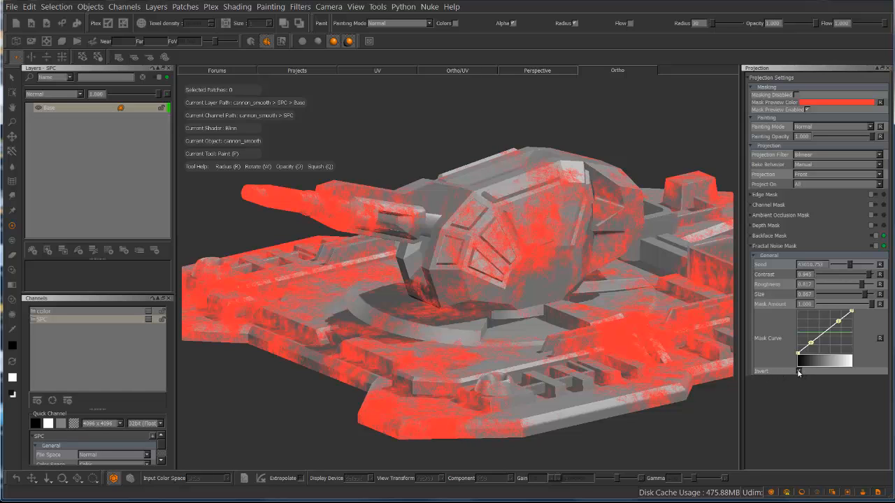
# Turn off the Fractal Noise Mask's Invert option, and paint and bake black strokes across the turret's side
pyautogui.click(799, 371)
pyautogui.click(799, 371)
pyautogui.click(799, 371)
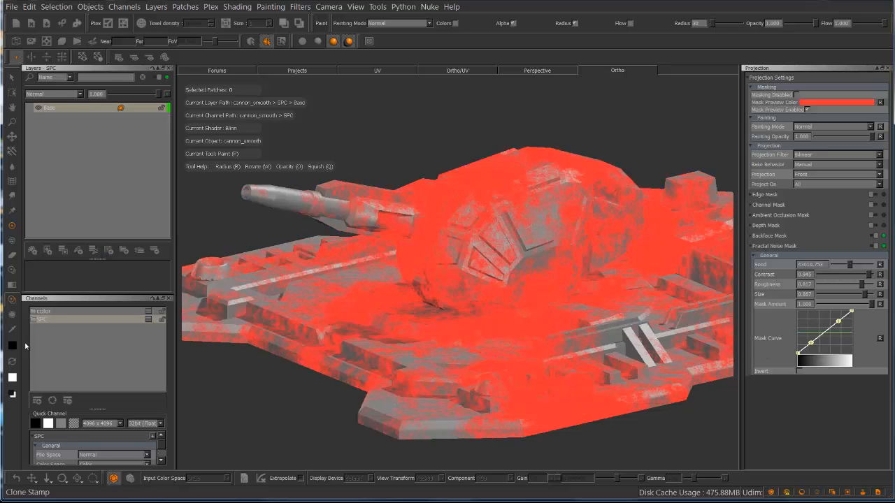
pyautogui.moveTo(477, 258)
pyautogui.mouseDown()
pyautogui.moveTo(521, 241)
pyautogui.moveTo(531, 209)
pyautogui.moveTo(482, 224)
pyautogui.moveTo(426, 260)
pyautogui.moveTo(482, 269)
pyautogui.moveTo(552, 231)
pyautogui.moveTo(541, 258)
pyautogui.moveTo(566, 203)
pyautogui.moveTo(545, 176)
pyautogui.moveTo(606, 211)
pyautogui.mouseUp()
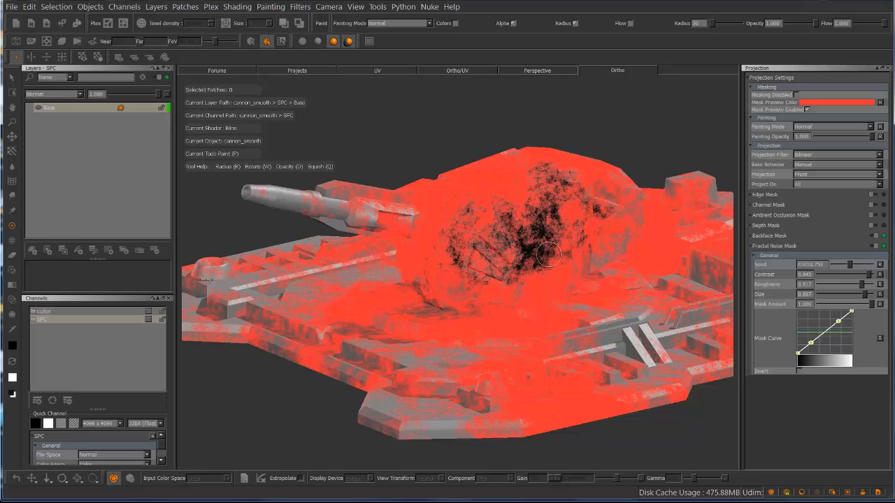
pyautogui.press('b')
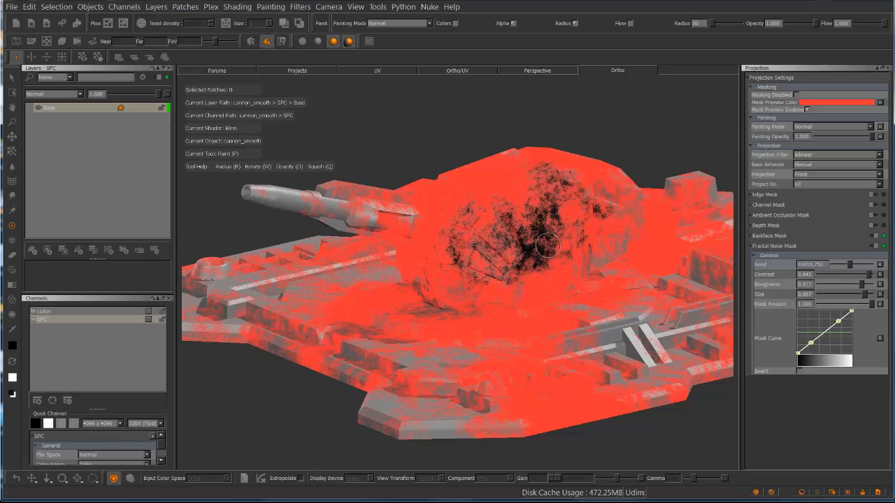
# Turn off the Fractal Noise Mask and check the baked noise paint on the turret
pyautogui.click(882, 248)
pyautogui.moveTo(615, 151)
pyautogui.keyDown('alt'); pyautogui.mouseDown()
pyautogui.moveTo(605, 142)
pyautogui.moveTo(569, 146)
pyautogui.moveTo(608, 156)
pyautogui.moveTo(530, 143)
pyautogui.mouseUp(); pyautogui.keyUp('alt')
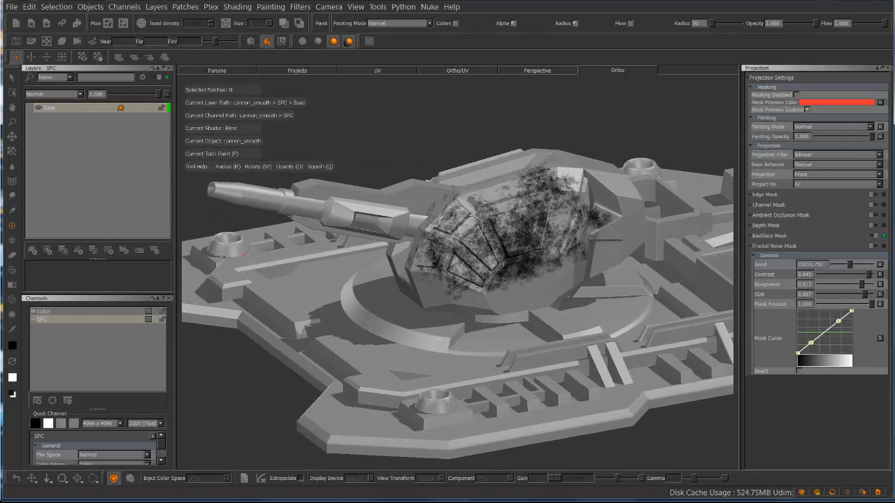
pyautogui.scroll(5, 476, 241)
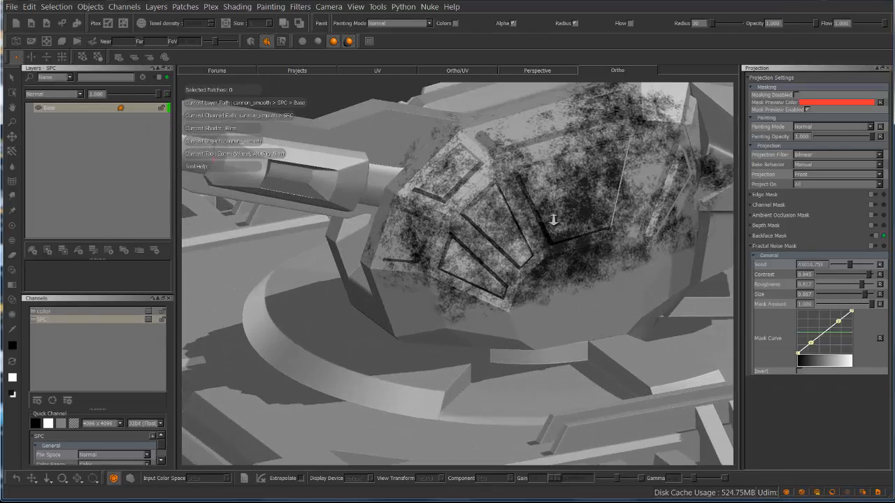
pyautogui.keyDown('alt'); pyautogui.moveTo(640, 173); pyautogui.dragTo(493, 191); pyautogui.keyUp('alt')
pyautogui.keyDown('alt'); pyautogui.moveTo(493, 190); pyautogui.dragTo(479, 239, button='right'); pyautogui.keyUp('alt')
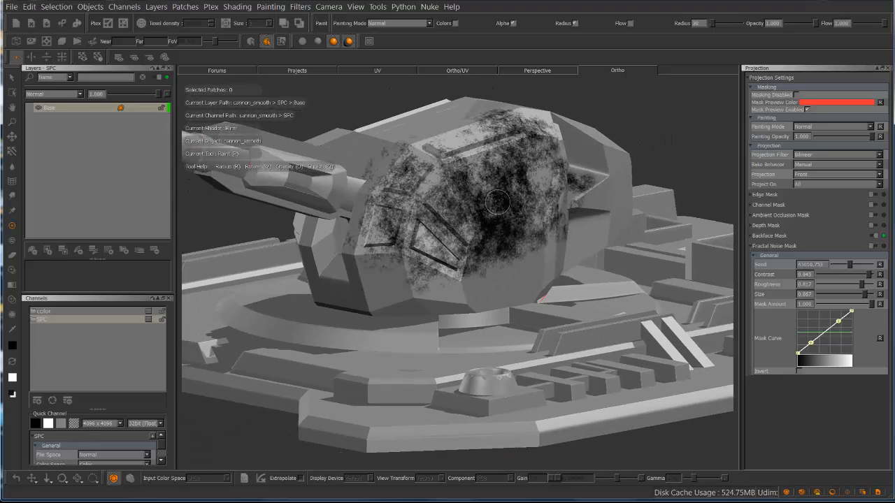
# Examine the noise pattern of the baked paint on the turret's side from a distance and up close
pyautogui.moveTo(626, 212)
pyautogui.keyDown('alt'); pyautogui.mouseDown()
pyautogui.moveTo(494, 215)
pyautogui.moveTo(468, 237)
pyautogui.moveTo(442, 213)
pyautogui.moveTo(573, 226)
pyautogui.moveTo(518, 231)
pyautogui.moveTo(405, 210)
pyautogui.moveTo(533, 217)
pyautogui.mouseUp(); pyautogui.keyUp('alt')
pyautogui.keyDown('alt'); pyautogui.moveTo(533, 217); pyautogui.dragTo(460, 240, button='right'); pyautogui.keyUp('alt')
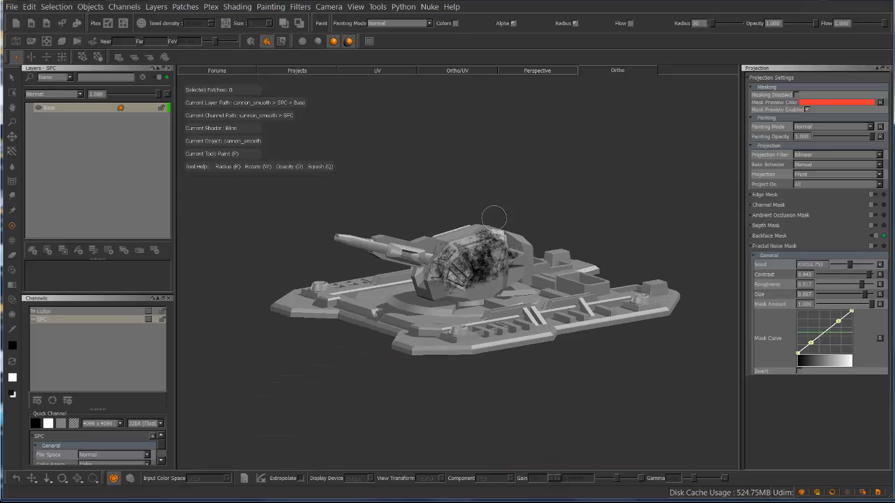
pyautogui.scroll(10, 493, 217)
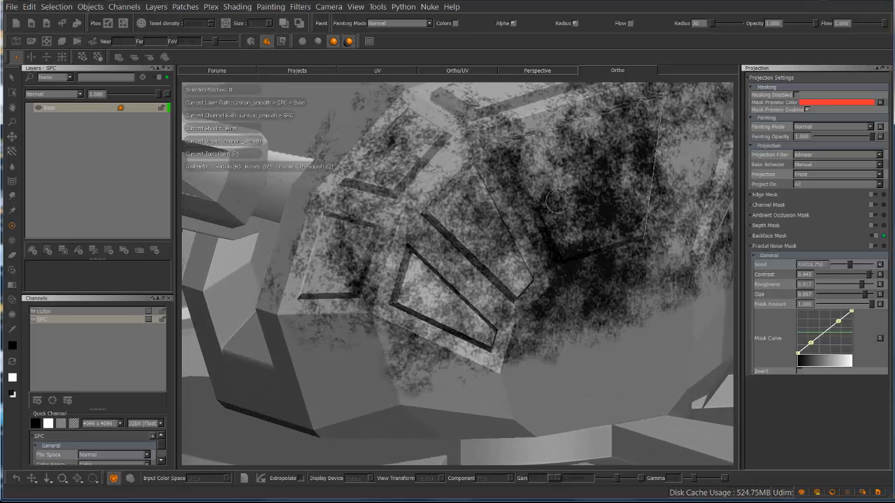
pyautogui.keyDown('alt'); pyautogui.moveTo(557, 200); pyautogui.dragTo(467, 228, button='right'); pyautogui.keyUp('alt')
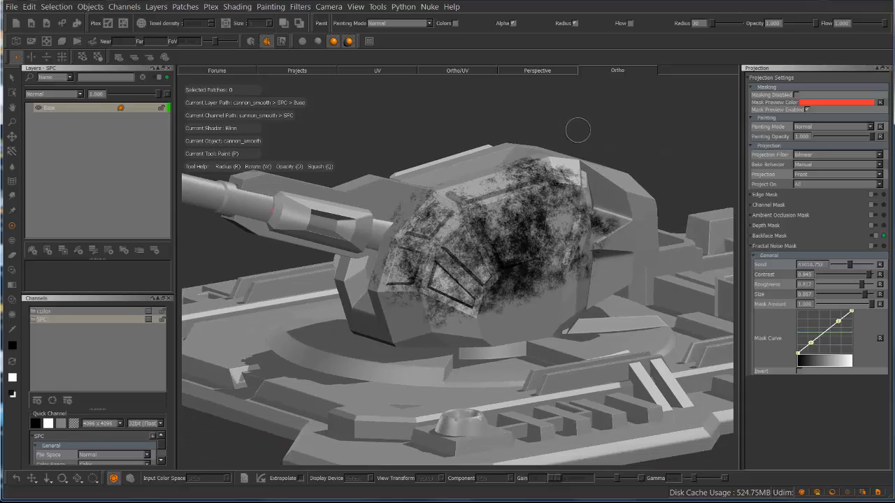
pyautogui.moveTo(629, 161)
pyautogui.keyDown('alt'); pyautogui.mouseDown()
pyautogui.moveTo(532, 162)
pyautogui.moveTo(638, 155)
pyautogui.moveTo(185, 165)
pyautogui.moveTo(623, 162)
pyautogui.mouseUp(); pyautogui.keyUp('alt')
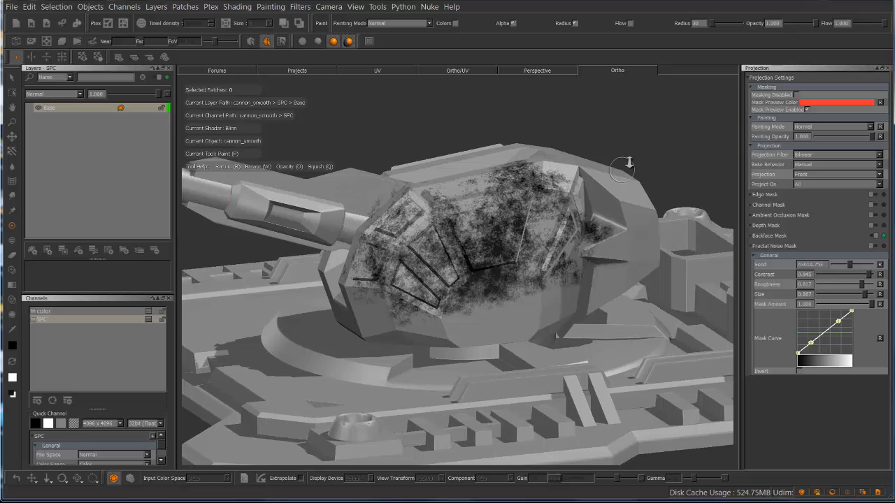
pyautogui.keyDown('alt'); pyautogui.moveTo(624, 162); pyautogui.dragTo(537, 171, button='right'); pyautogui.keyUp('alt')
pyautogui.moveTo(497, 167)
pyautogui.keyDown('alt'); pyautogui.mouseDown()
pyautogui.moveTo(546, 171)
pyautogui.moveTo(534, 161)
pyautogui.mouseUp(); pyautogui.keyUp('alt')
pyautogui.press('p')
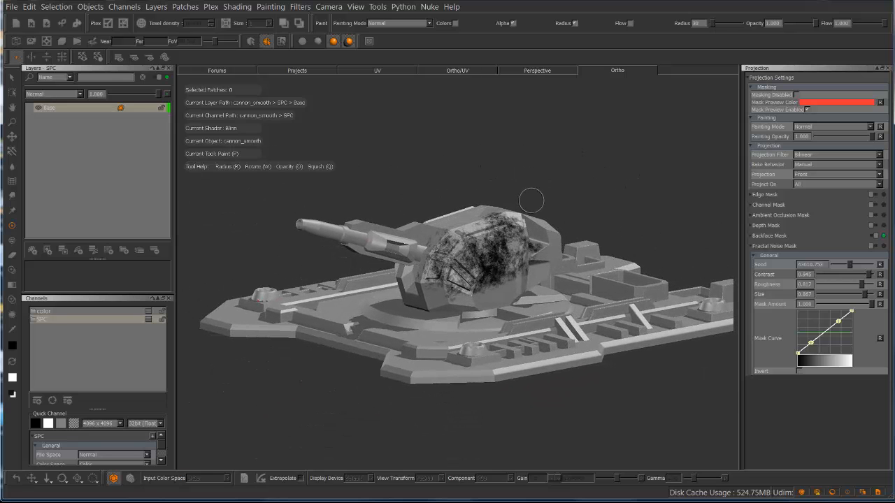
pyautogui.moveTo(531, 198)
pyautogui.keyDown('alt'); pyautogui.mouseDown()
pyautogui.moveTo(461, 181)
pyautogui.moveTo(572, 181)
pyautogui.moveTo(564, 199)
pyautogui.mouseUp(); pyautogui.keyUp('alt')
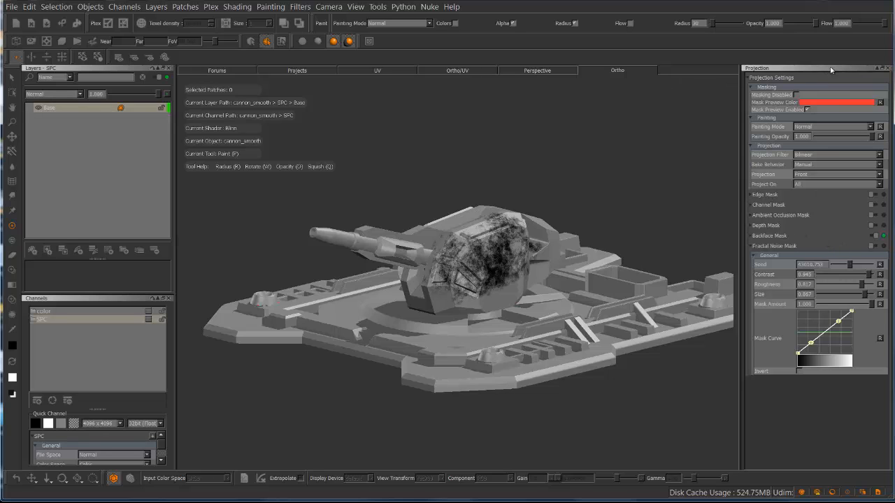
# Close the Projection palette and undo the noise-masked paint on the turret
pyautogui.click(889, 69)
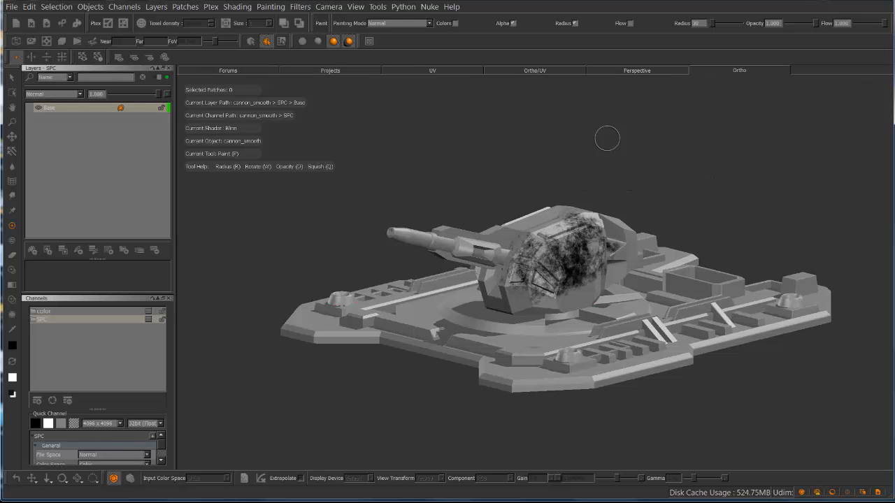
pyautogui.hotkey('ctrl', 'z')
pyautogui.hotkey('ctrl', 'z')
pyautogui.hotkey('ctrl', 'z')
pyautogui.hotkey('ctrl', 'z')
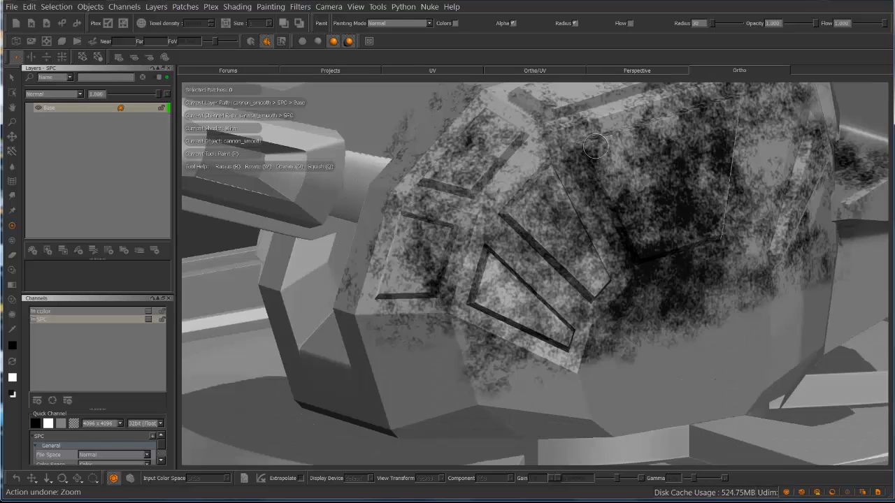
pyautogui.hotkey('ctrl', 'z')
pyautogui.hotkey('ctrl', 'z')
pyautogui.hotkey('ctrl', 'z')
pyautogui.hotkey('ctrl', 'z')
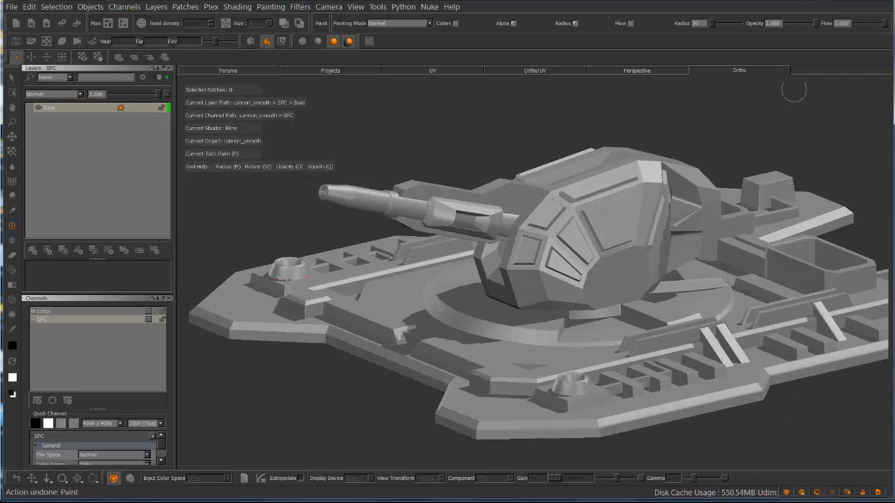
# Load the three leaking-decal PNG files from the Textures/Grunge folder into the Image Manager and remove the duplicate copies
pyautogui.click(357, 7)
pyautogui.moveTo(391, 122)
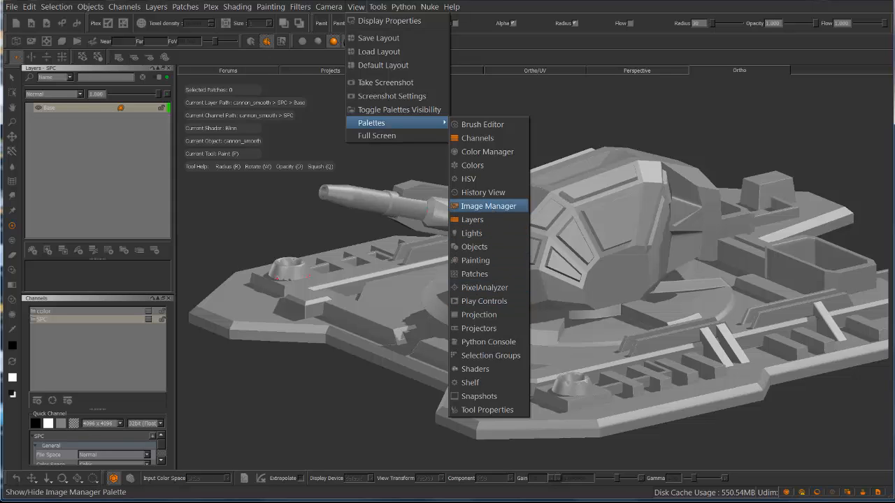
pyautogui.click(489, 206)
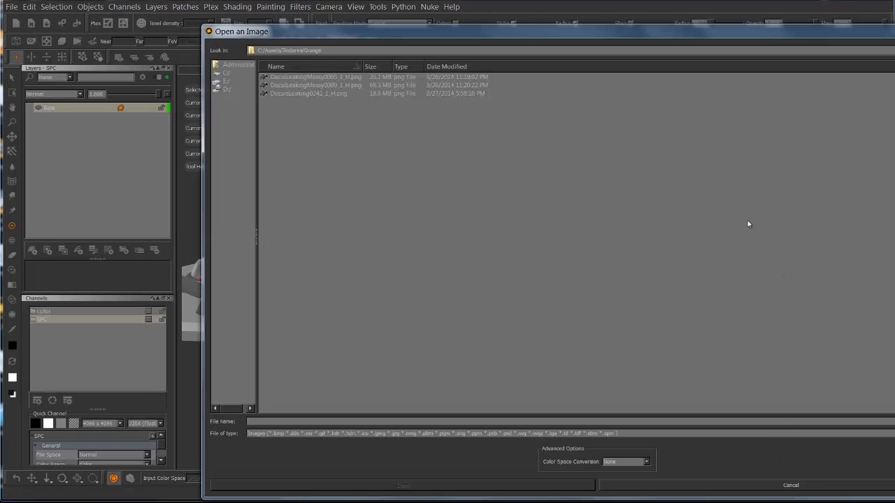
pyautogui.moveTo(333, 76); pyautogui.dragTo(339, 97)
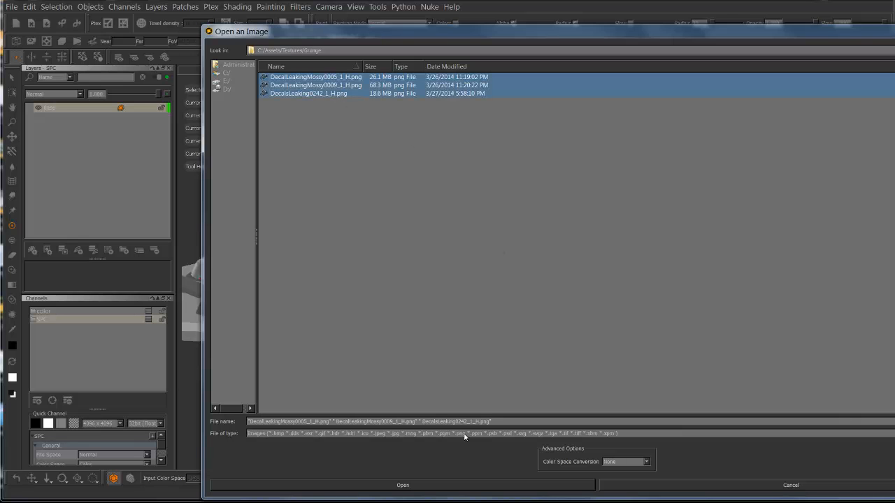
pyautogui.click(442, 487)
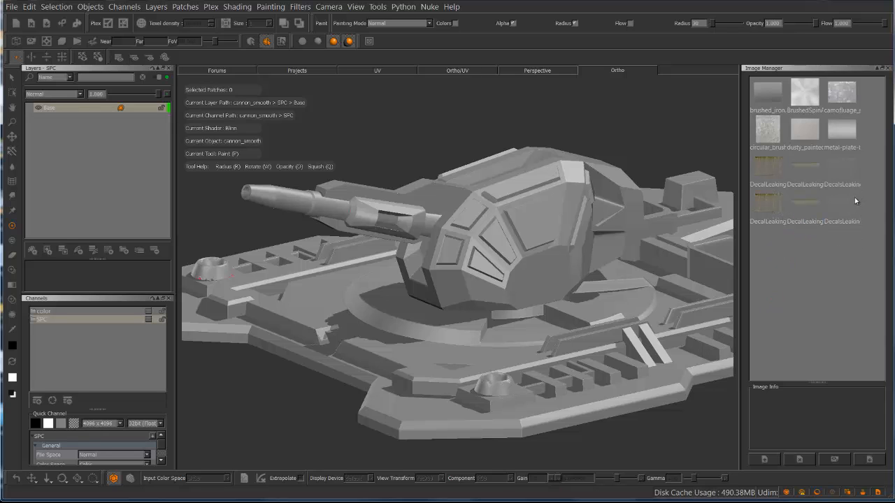
pyautogui.click(800, 460)
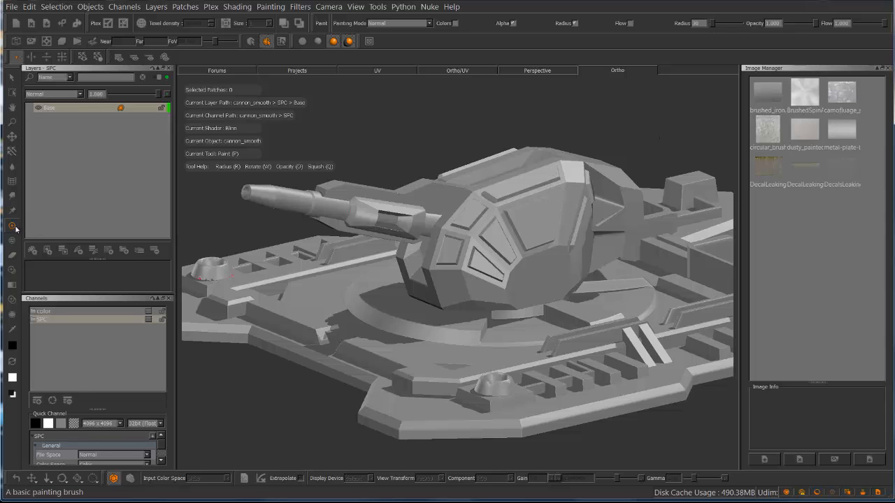
# Activate the Paint Through tool and load the first DecalLeakingMossy image over the cannon
pyautogui.click(12, 272)
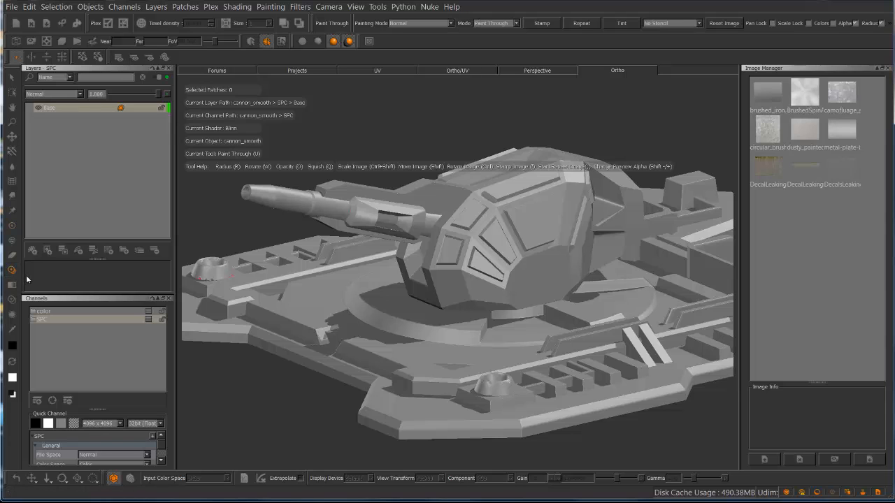
pyautogui.click(772, 168)
pyautogui.moveTo(748, 217); pyautogui.dragTo(551, 207)
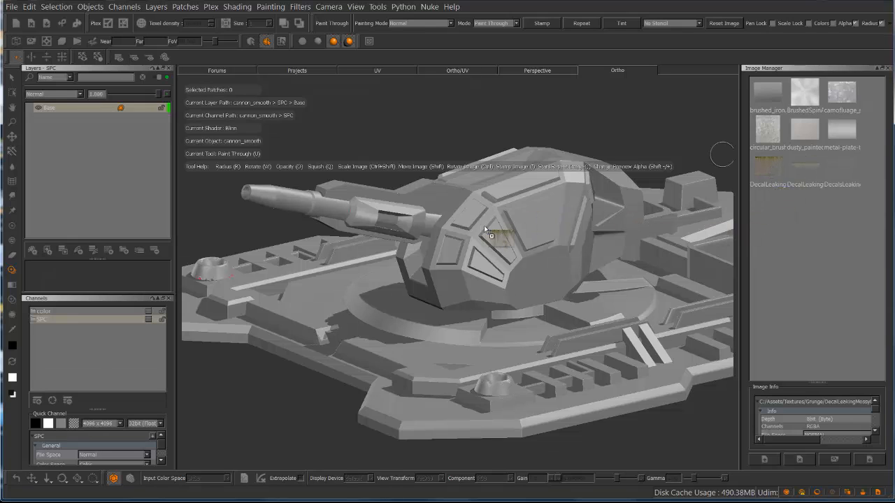
pyautogui.moveTo(483, 225); pyautogui.dragTo(485, 227)
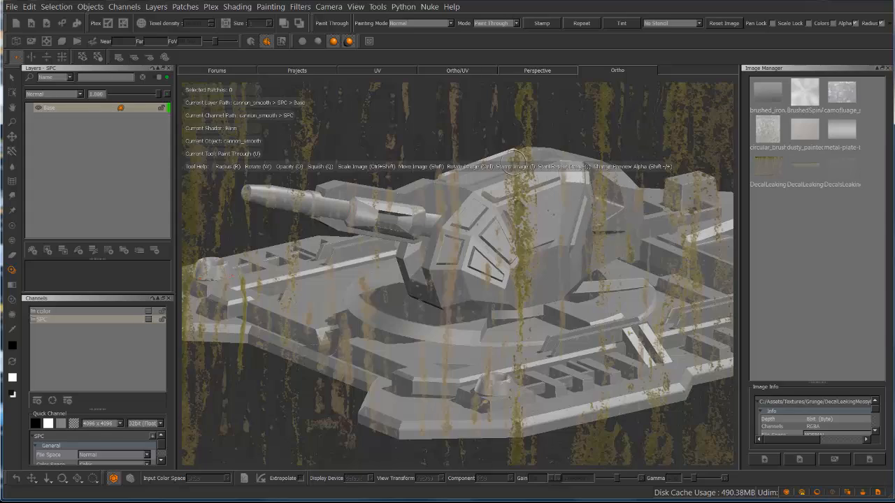
# Scale the decal image down and position its leaks over the turret and base
pyautogui.keyDown('ctrl'); pyautogui.keyDown('shift'); pyautogui.moveTo(567, 152); pyautogui.dragTo(175, 194); pyautogui.keyUp('shift'); pyautogui.keyUp('ctrl')
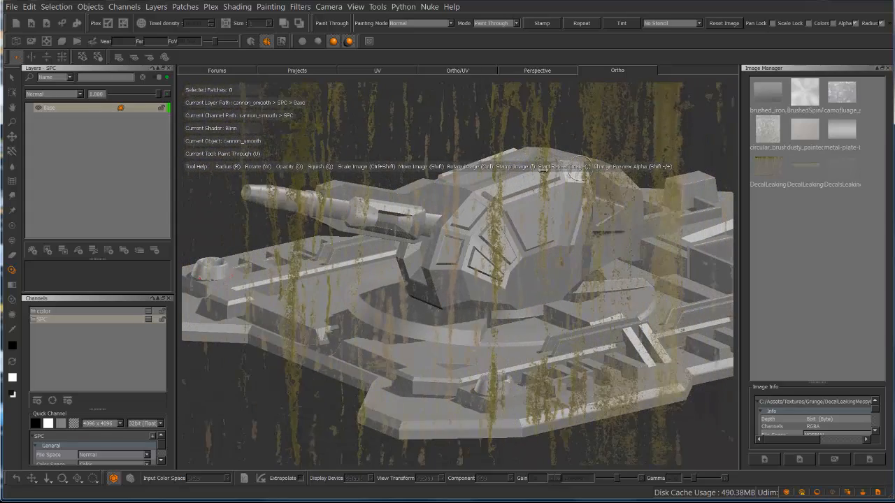
pyautogui.keyDown('ctrl'); pyautogui.keyDown('shift'); pyautogui.moveTo(580, 168); pyautogui.dragTo(213, 210); pyautogui.keyUp('shift'); pyautogui.keyUp('ctrl')
pyautogui.keyDown('alt'); pyautogui.moveTo(457, 221); pyautogui.dragTo(398, 213); pyautogui.keyUp('alt')
pyautogui.moveTo(398, 213)
pyautogui.keyDown('alt'); pyautogui.mouseDown(button='middle')
pyautogui.moveTo(383, 241)
pyautogui.moveTo(303, 281)
pyautogui.mouseUp(button='middle'); pyautogui.keyUp('alt')
pyautogui.keyDown('alt'); pyautogui.moveTo(409, 222); pyautogui.dragTo(481, 180, button='middle'); pyautogui.keyUp('alt')
pyautogui.scroll(6, 446, 203)
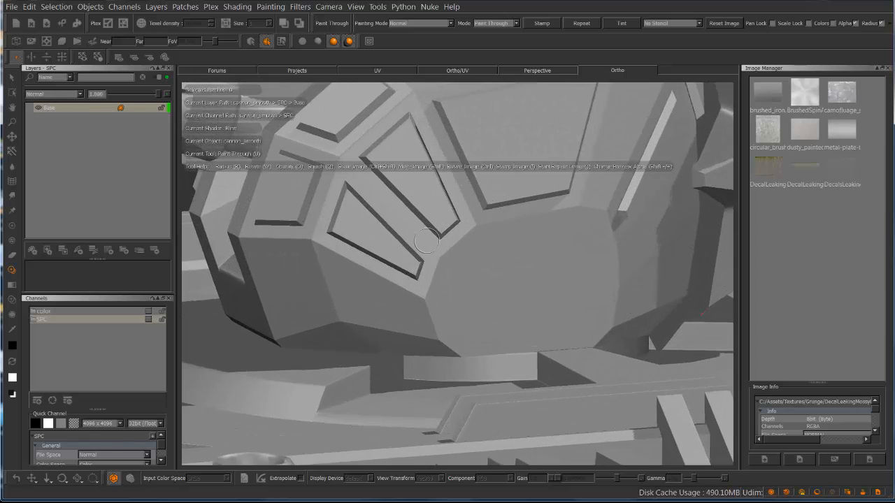
# Frame the turret's large trapezoidal panel and move, scale and rotate the mossy decal to line up with it
pyautogui.moveTo(485, 229)
pyautogui.keyDown('alt'); pyautogui.mouseDown()
pyautogui.moveTo(467, 199)
pyautogui.moveTo(454, 226)
pyautogui.moveTo(433, 227)
pyautogui.mouseUp(); pyautogui.keyUp('alt')
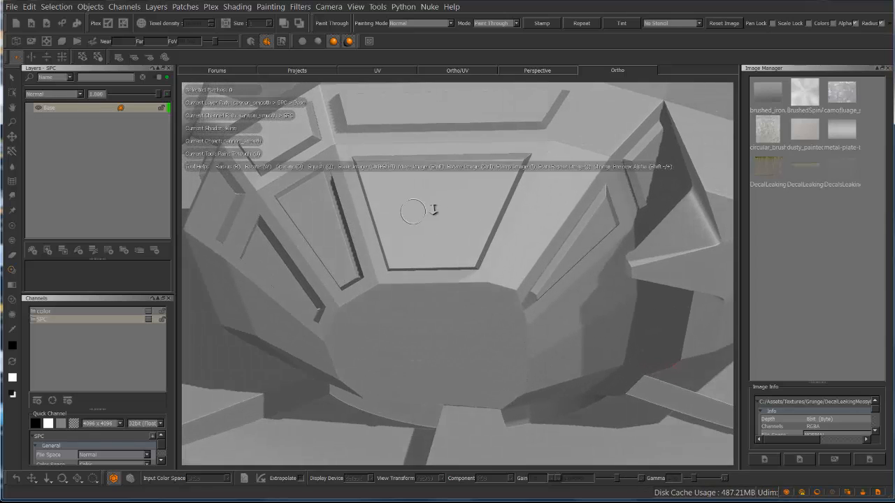
pyautogui.keyDown('alt'); pyautogui.moveTo(434, 209); pyautogui.dragTo(465, 202, button='right'); pyautogui.keyUp('alt')
pyautogui.keyDown('alt'); pyautogui.moveTo(466, 213); pyautogui.dragTo(515, 316, button='middle'); pyautogui.keyUp('alt')
pyautogui.keyDown('alt'); pyautogui.moveTo(456, 265); pyautogui.dragTo(458, 265); pyautogui.keyUp('alt')
pyautogui.keyDown('shift'); pyautogui.moveTo(489, 354); pyautogui.dragTo(531, 346); pyautogui.keyUp('shift')
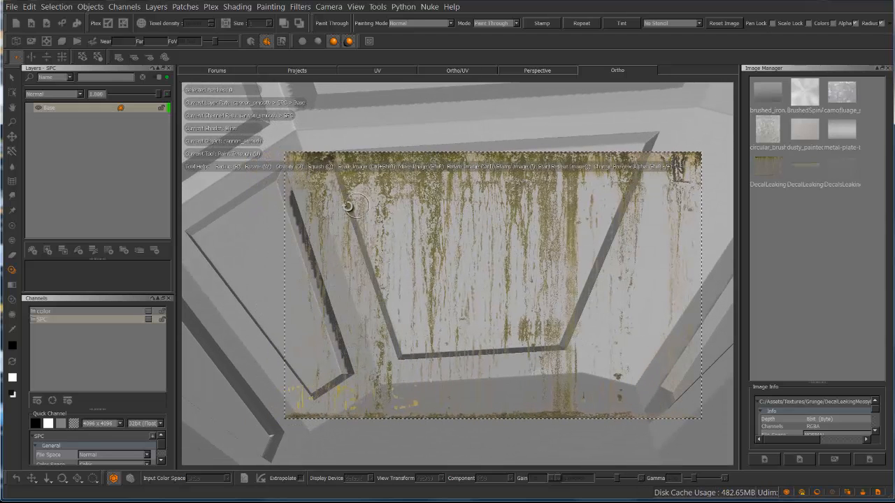
pyautogui.moveTo(419, 215)
pyautogui.mouseDown()
pyautogui.moveTo(426, 213)
pyautogui.moveTo(417, 211)
pyautogui.mouseUp()
pyautogui.moveTo(449, 199)
pyautogui.keyDown('shift'); pyautogui.mouseDown()
pyautogui.moveTo(377, 204)
pyautogui.moveTo(530, 181)
pyautogui.moveTo(515, 176)
pyautogui.moveTo(376, 219)
pyautogui.moveTo(447, 210)
pyautogui.moveTo(328, 213)
pyautogui.moveTo(438, 208)
pyautogui.mouseUp(); pyautogui.keyUp('shift')
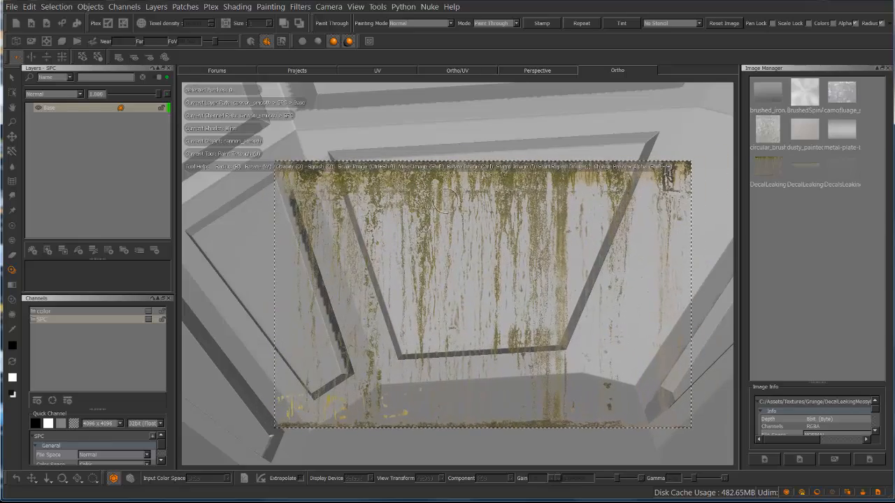
pyautogui.moveTo(493, 214)
pyautogui.keyDown('ctrl'); pyautogui.keyDown('shift'); pyautogui.mouseDown()
pyautogui.moveTo(440, 213)
pyautogui.moveTo(583, 199)
pyautogui.moveTo(447, 212)
pyautogui.moveTo(473, 209)
pyautogui.mouseUp(); pyautogui.keyUp('shift'); pyautogui.keyUp('ctrl')
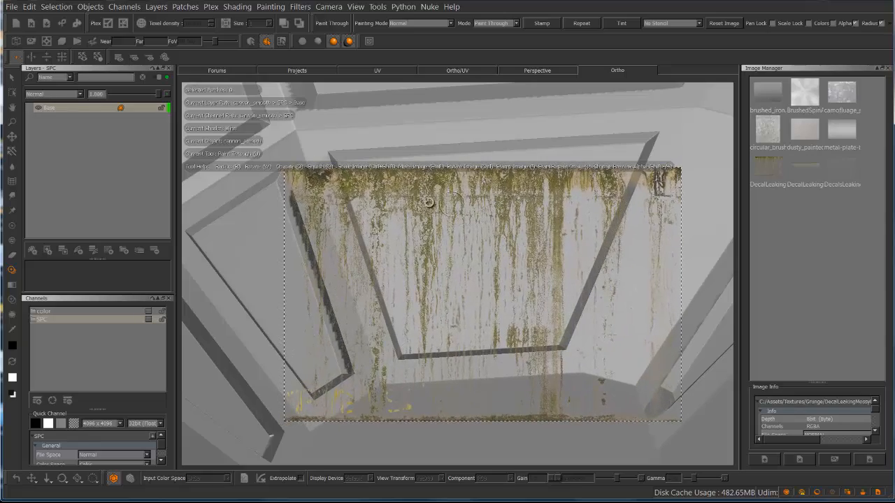
pyautogui.moveTo(391, 200)
pyautogui.keyDown('ctrl'); pyautogui.mouseDown()
pyautogui.moveTo(377, 241)
pyautogui.moveTo(392, 201)
pyautogui.moveTo(481, 184)
pyautogui.mouseUp(); pyautogui.keyUp('ctrl')
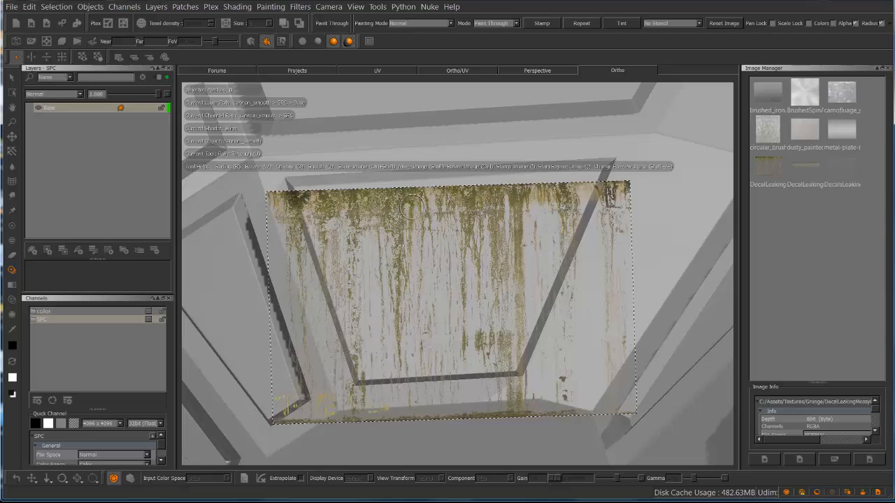
pyautogui.moveTo(435, 212)
pyautogui.keyDown('shift'); pyautogui.mouseDown()
pyautogui.moveTo(432, 201)
pyautogui.moveTo(385, 205)
pyautogui.mouseUp(); pyautogui.keyUp('shift')
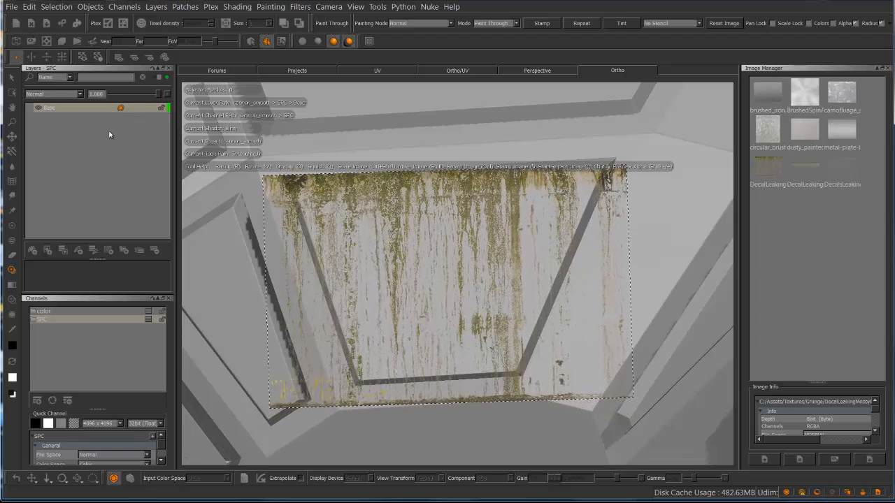
# Add a new layer to the SPC channel above Base and name it Grunge
pyautogui.click(32, 251)
pyautogui.click(51, 109)
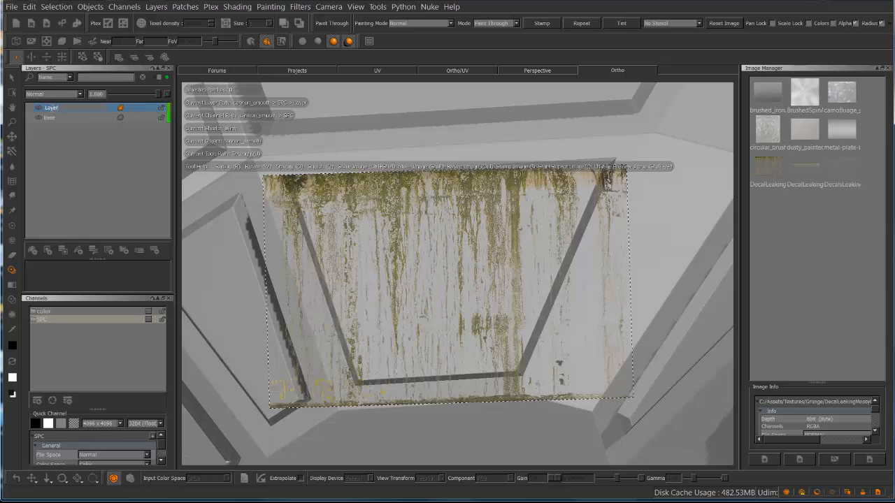
pyautogui.write('Grunge')
pyautogui.press('Return')
# Shift the decal down over the trapezoidal panel and turn on the edge mask
pyautogui.keyDown('shift'); pyautogui.moveTo(398, 192); pyautogui.dragTo(407, 201); pyautogui.keyUp('shift')
pyautogui.moveTo(331, 198)
pyautogui.keyDown('ctrl'); pyautogui.mouseDown()
pyautogui.moveTo(382, 209)
pyautogui.moveTo(326, 202)
pyautogui.mouseUp(); pyautogui.keyUp('ctrl')
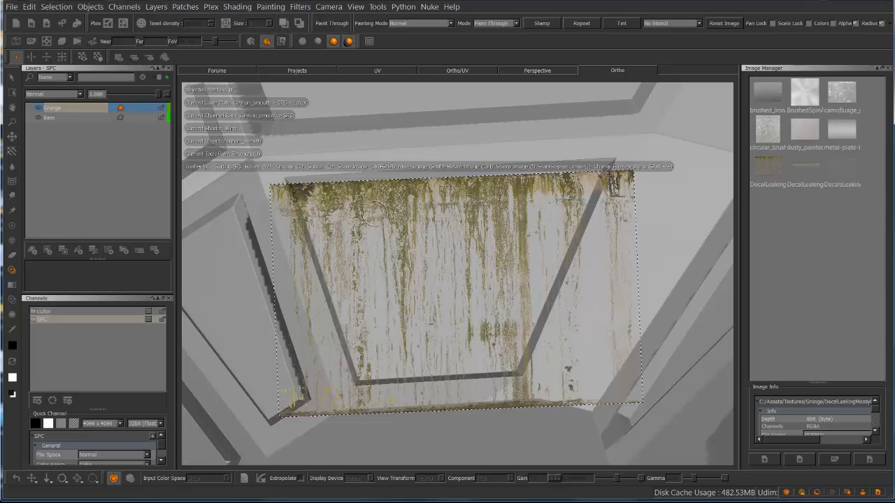
pyautogui.press('F5')
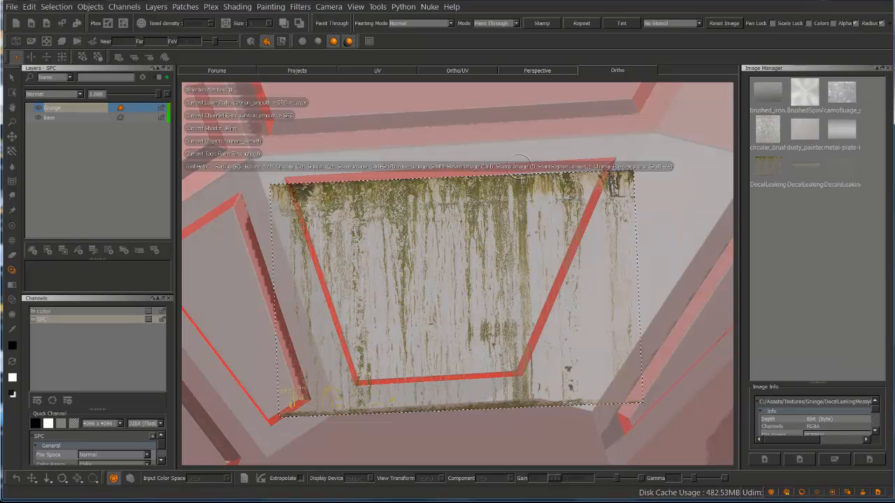
pyautogui.keyDown('shift'); pyautogui.moveTo(392, 215); pyautogui.dragTo(387, 285); pyautogui.keyUp('shift')
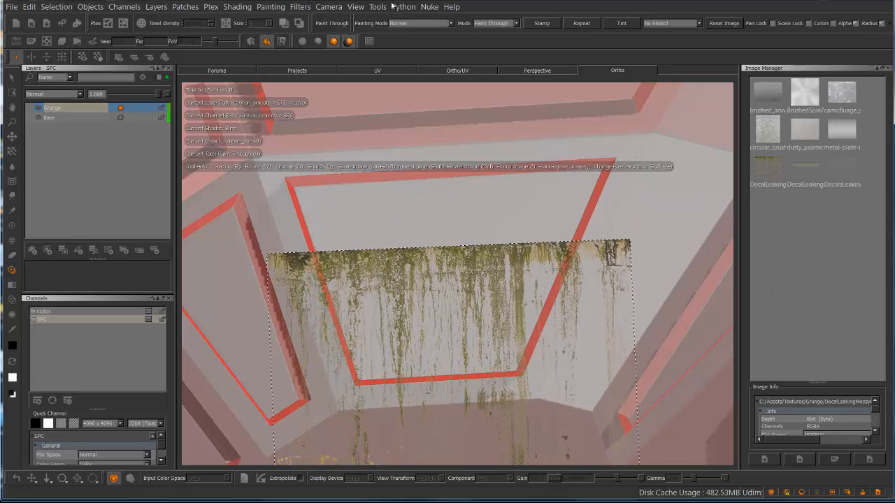
# Show the Projection palette and set the Edge Mask's Falloff End to 0.804 and Falloff Start to 0.767
pyautogui.click(356, 7)
pyautogui.moveTo(426, 123)
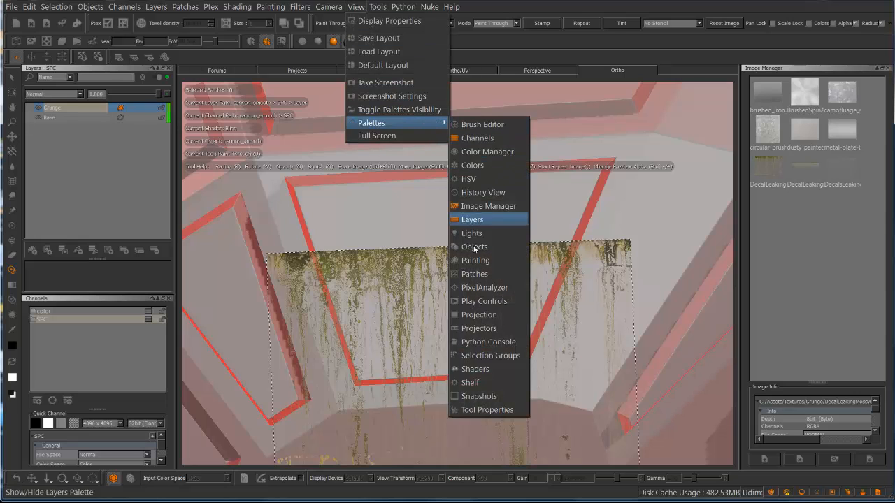
pyautogui.click(499, 317)
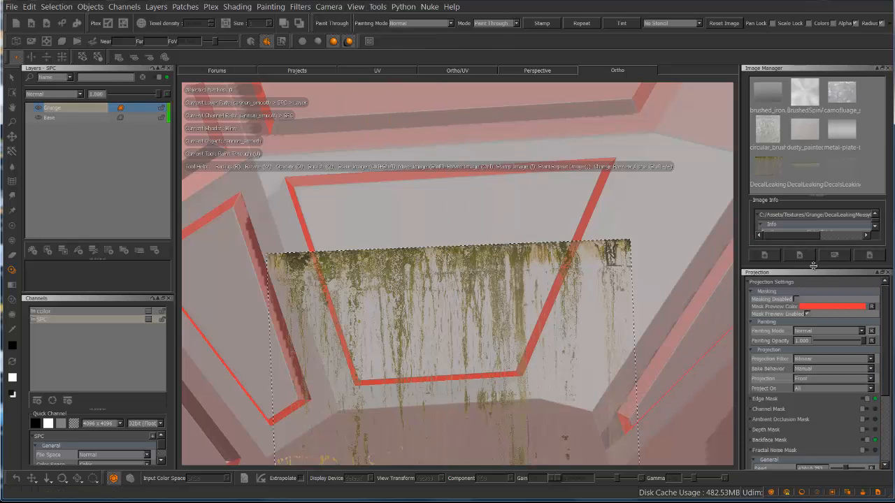
pyautogui.moveTo(820, 267); pyautogui.dragTo(829, 204)
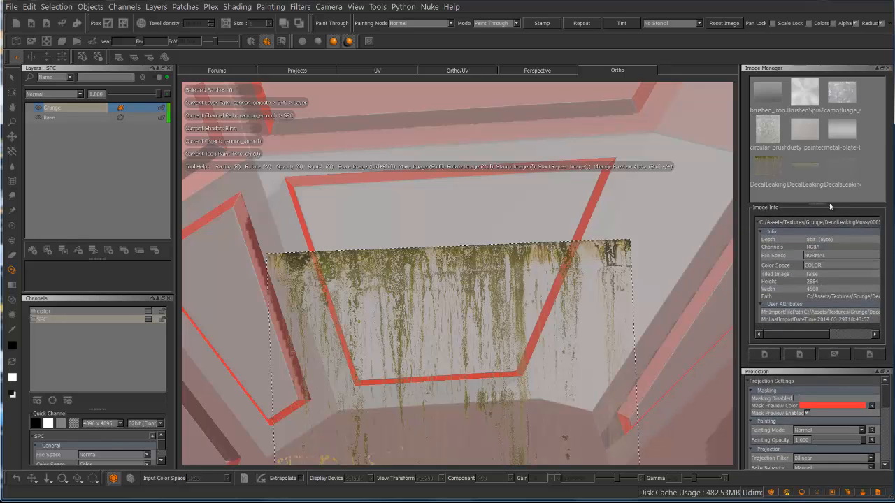
pyautogui.scroll(-5, 886, 404)
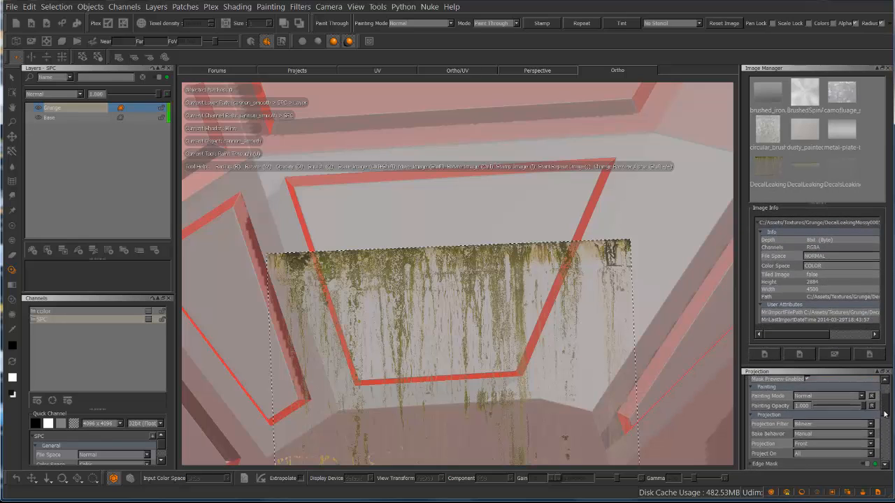
pyautogui.click(753, 411)
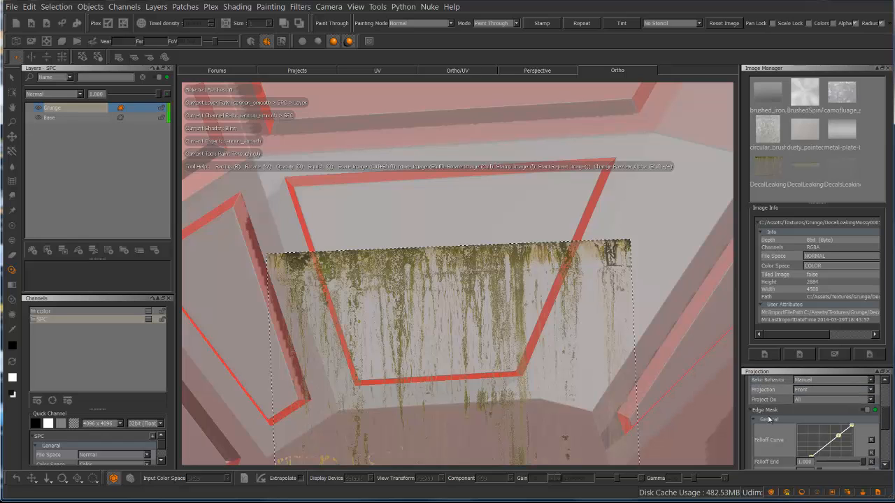
pyautogui.scroll(-3, 886, 414)
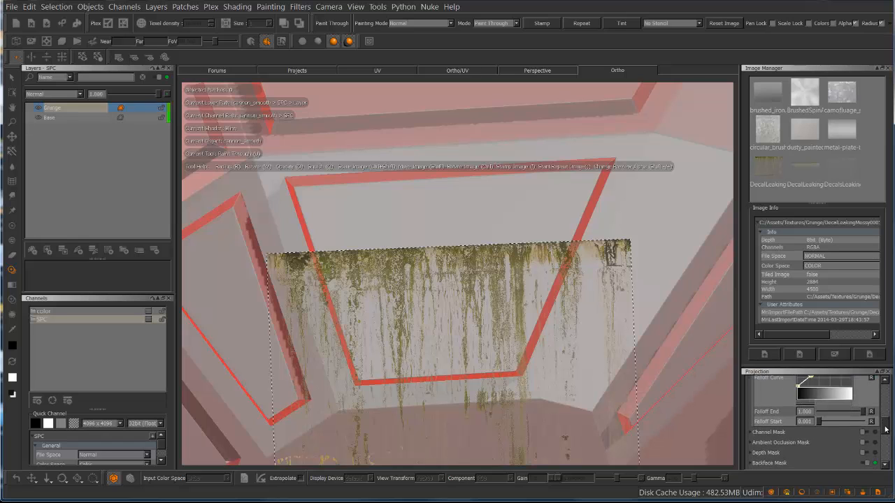
pyautogui.moveTo(864, 414)
pyautogui.mouseDown()
pyautogui.moveTo(837, 422)
pyautogui.moveTo(859, 415)
pyautogui.moveTo(848, 416)
pyautogui.mouseUp()
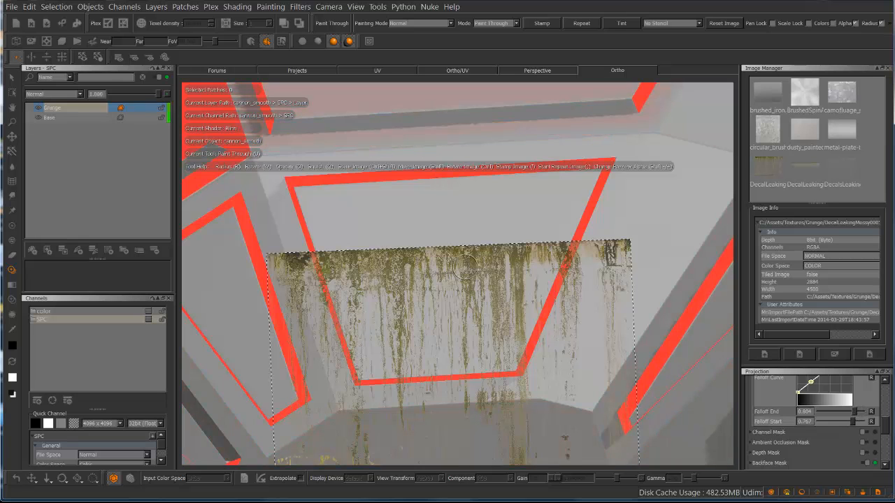
# Move the decal back up and align its upper edge with the top of the trapezoidal panel
pyautogui.keyDown('shift'); pyautogui.moveTo(499, 299); pyautogui.dragTo(508, 235); pyautogui.keyUp('shift')
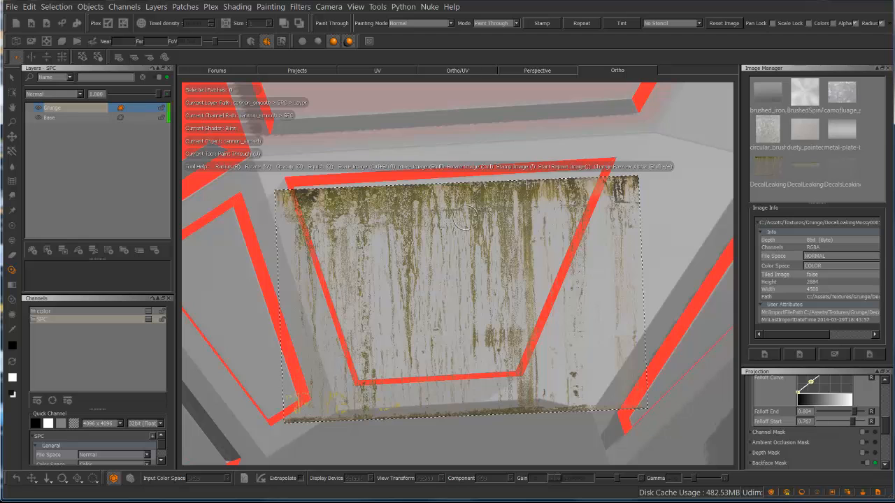
pyautogui.keyDown('alt'); pyautogui.moveTo(453, 214); pyautogui.dragTo(458, 243, button='middle'); pyautogui.keyUp('alt')
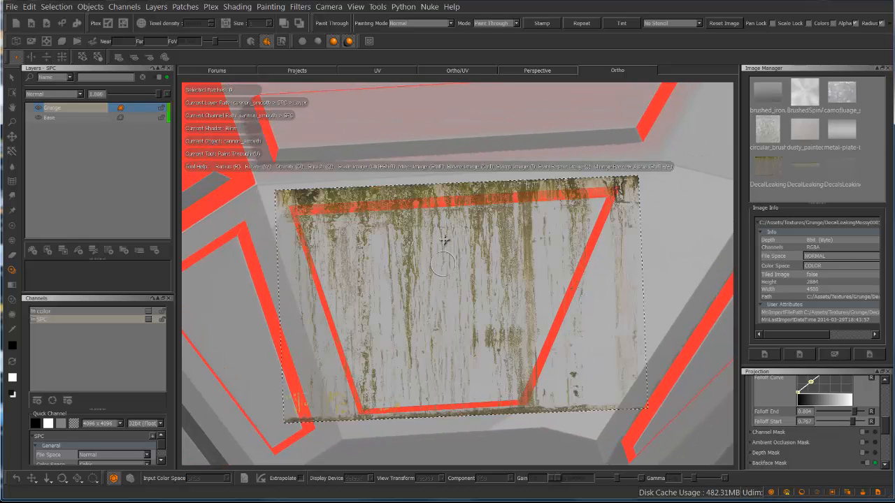
pyautogui.keyDown('shift'); pyautogui.moveTo(429, 214); pyautogui.dragTo(439, 233); pyautogui.keyUp('shift')
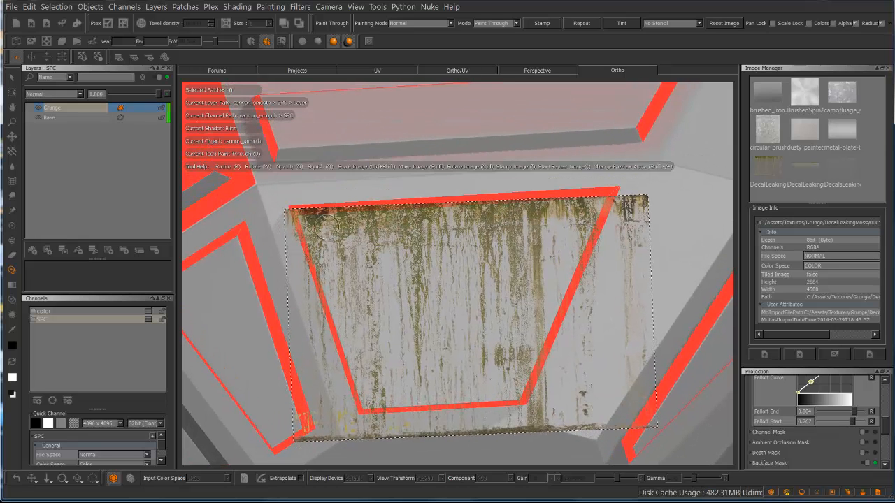
# Paint the mossy leaks through the decal across the trapezoidal panel, enlarging the brush, and bake the paint
pyautogui.moveTo(320, 221)
pyautogui.keyDown('shift'); pyautogui.mouseDown()
pyautogui.moveTo(314, 228)
pyautogui.moveTo(325, 244)
pyautogui.moveTo(320, 219)
pyautogui.moveTo(569, 211)
pyautogui.moveTo(534, 243)
pyautogui.moveTo(482, 237)
pyautogui.mouseUp(); pyautogui.keyUp('shift')
pyautogui.moveTo(435, 262)
pyautogui.mouseDown()
pyautogui.moveTo(393, 246)
pyautogui.moveTo(358, 262)
pyautogui.mouseUp()
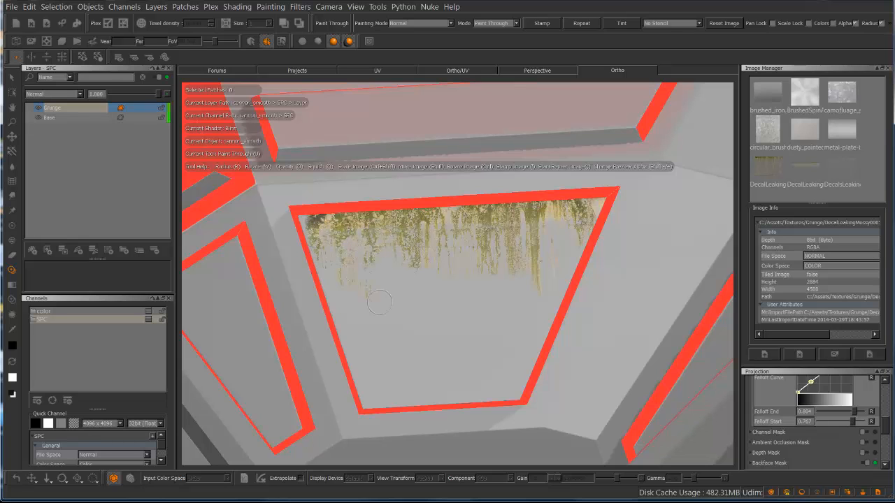
pyautogui.moveTo(379, 301); pyautogui.dragTo(379, 340)
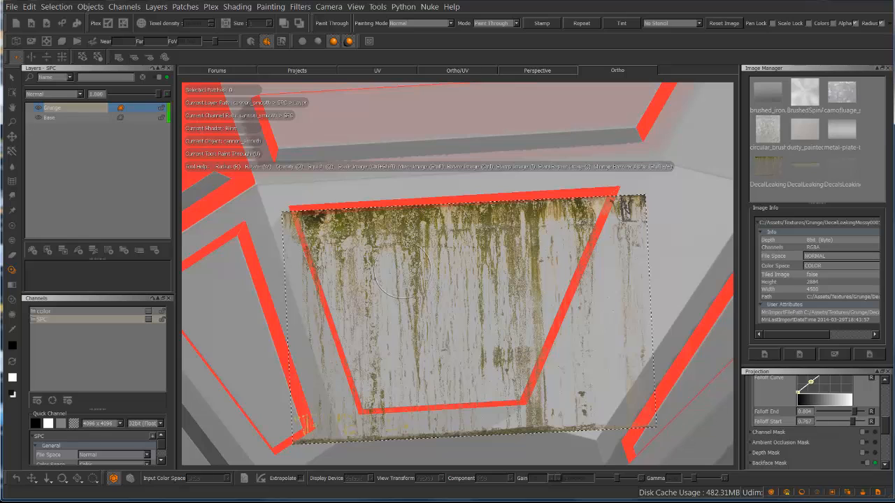
pyautogui.moveTo(399, 264)
pyautogui.mouseDown()
pyautogui.moveTo(361, 258)
pyautogui.moveTo(409, 353)
pyautogui.mouseUp()
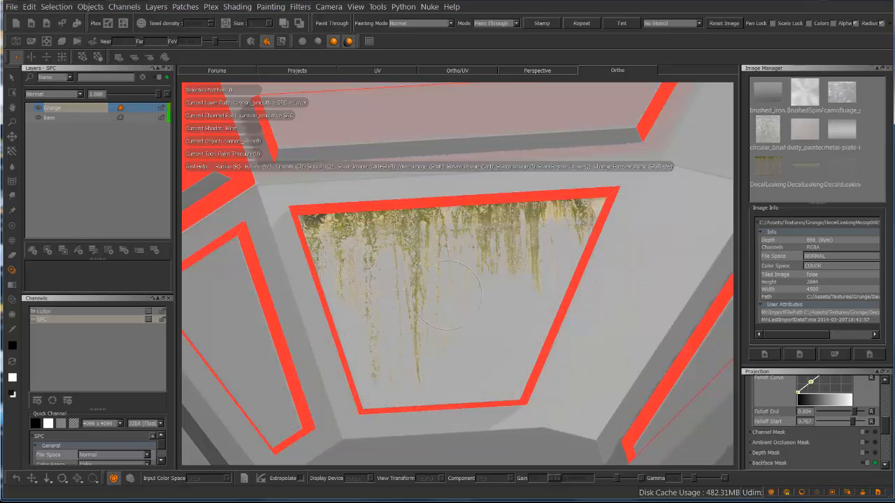
pyautogui.moveTo(447, 295); pyautogui.dragTo(519, 252)
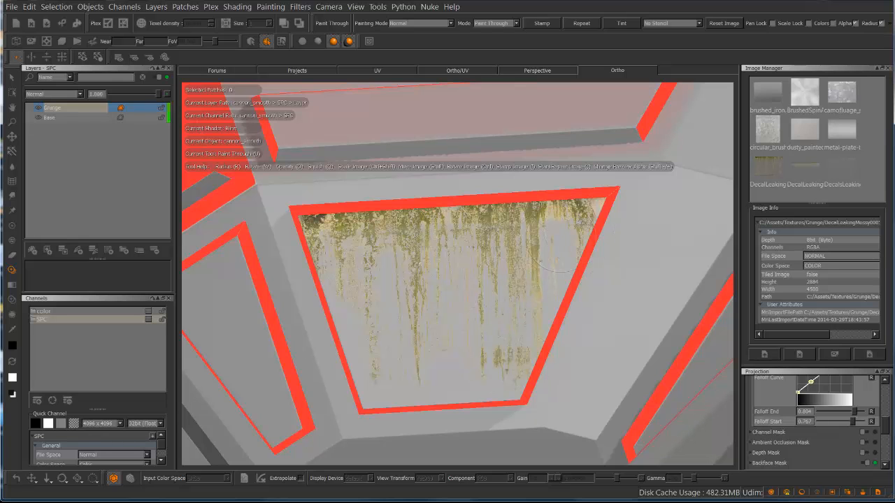
pyautogui.moveTo(456, 308); pyautogui.dragTo(455, 301)
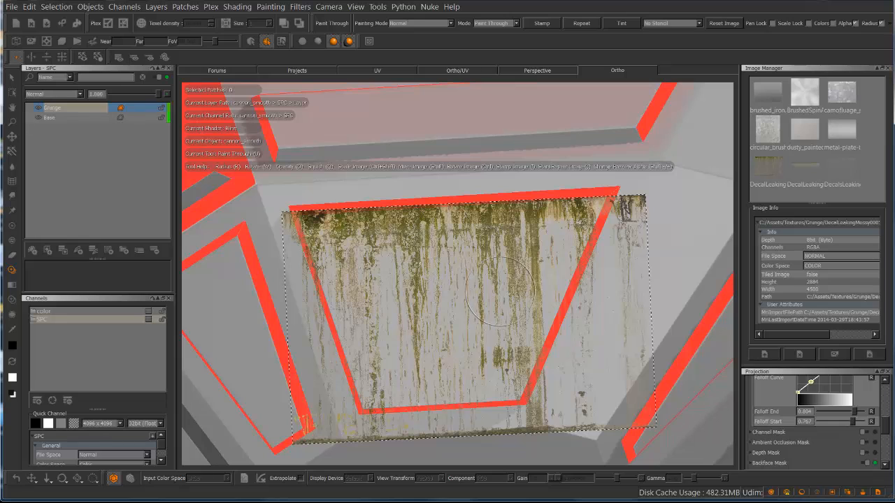
pyautogui.press('b')
# Line up the narrow upper panel beneath the painted leaks in the paint buffer and bake them onto it
pyautogui.moveTo(510, 160)
pyautogui.keyDown('alt'); pyautogui.mouseDown()
pyautogui.moveTo(511, 181)
pyautogui.moveTo(510, 164)
pyautogui.moveTo(505, 172)
pyautogui.mouseUp(); pyautogui.keyUp('alt')
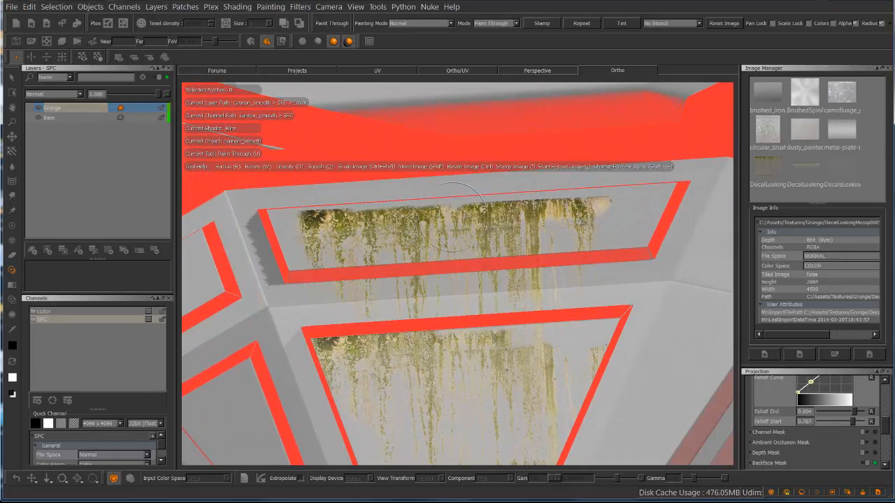
pyautogui.moveTo(561, 184)
pyautogui.keyDown('alt'); pyautogui.mouseDown(button='middle')
pyautogui.moveTo(571, 198)
pyautogui.moveTo(561, 191)
pyautogui.mouseUp(button='middle'); pyautogui.keyUp('alt')
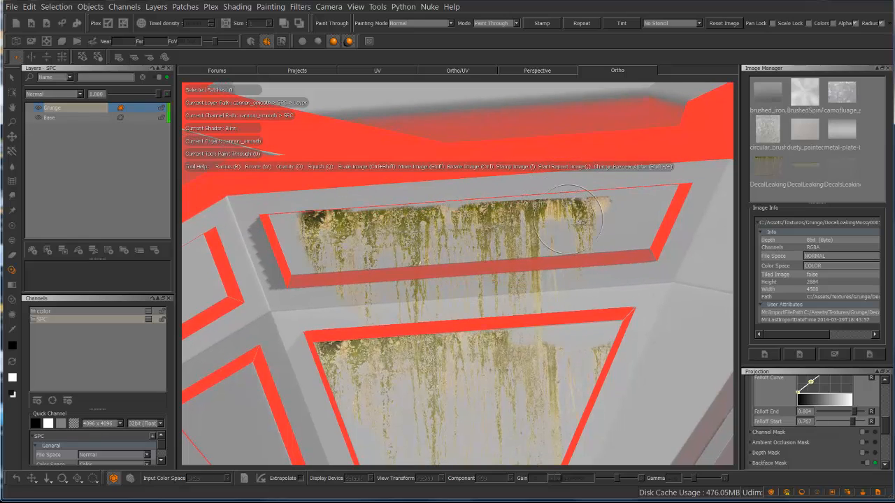
pyautogui.moveTo(618, 225)
pyautogui.keyDown('alt'); pyautogui.mouseDown(button='right')
pyautogui.moveTo(550, 223)
pyautogui.moveTo(606, 202)
pyautogui.mouseUp(button='right'); pyautogui.keyUp('alt')
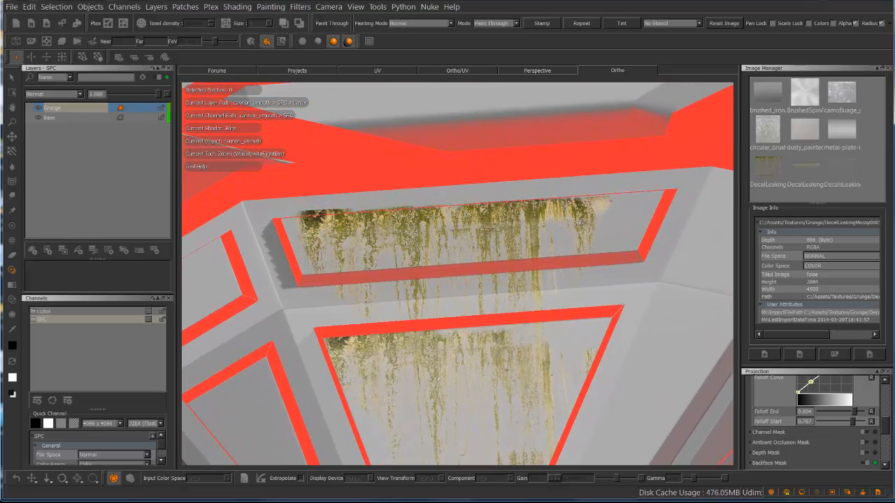
pyautogui.keyDown('alt'); pyautogui.moveTo(458, 254); pyautogui.dragTo(464, 251, button='middle'); pyautogui.keyUp('alt')
pyautogui.moveTo(502, 247); pyautogui.dragTo(495, 251)
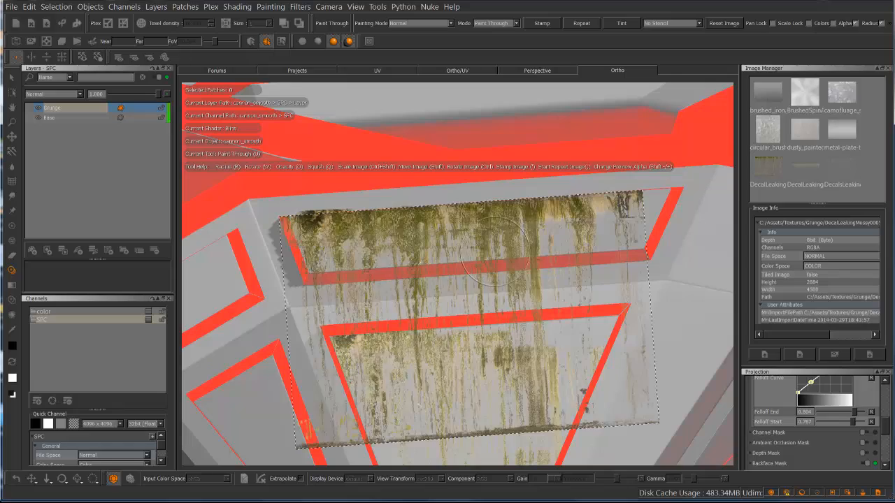
pyautogui.moveTo(498, 253)
pyautogui.keyDown('alt'); pyautogui.mouseDown(button='middle')
pyautogui.moveTo(393, 214)
pyautogui.moveTo(266, 287)
pyautogui.moveTo(218, 278)
pyautogui.moveTo(426, 203)
pyautogui.moveTo(419, 247)
pyautogui.moveTo(429, 267)
pyautogui.mouseUp(button='middle'); pyautogui.keyUp('alt')
pyautogui.press('v')
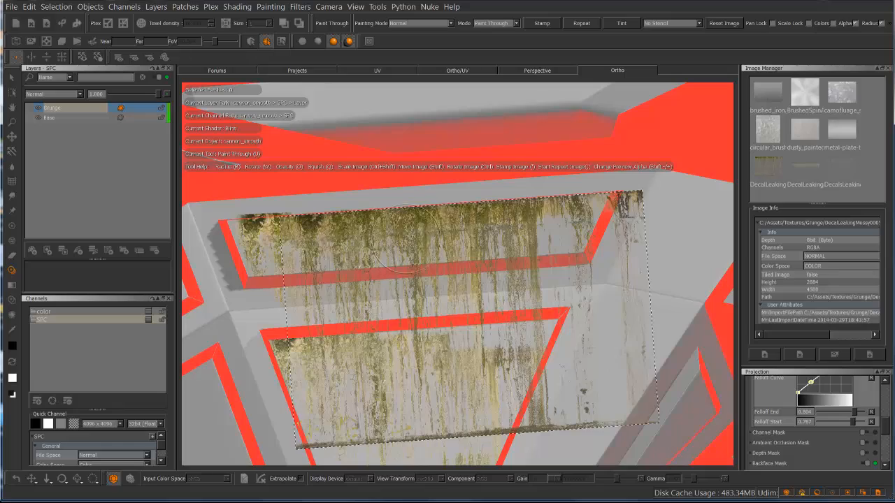
# Switch to the Select tool and examine the baked leaks on both turret panels, including the rim around the upper one
pyautogui.moveTo(407, 239); pyautogui.dragTo(439, 201)
pyautogui.moveTo(447, 268)
pyautogui.keyDown('alt'); pyautogui.mouseDown()
pyautogui.moveTo(547, 155)
pyautogui.moveTo(501, 241)
pyautogui.moveTo(549, 230)
pyautogui.moveTo(516, 237)
pyautogui.mouseUp(); pyautogui.keyUp('alt')
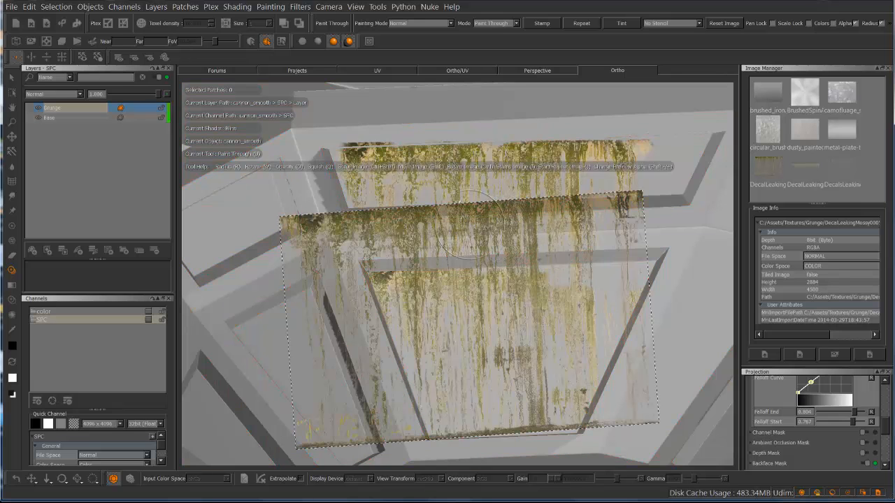
pyautogui.click(14, 79)
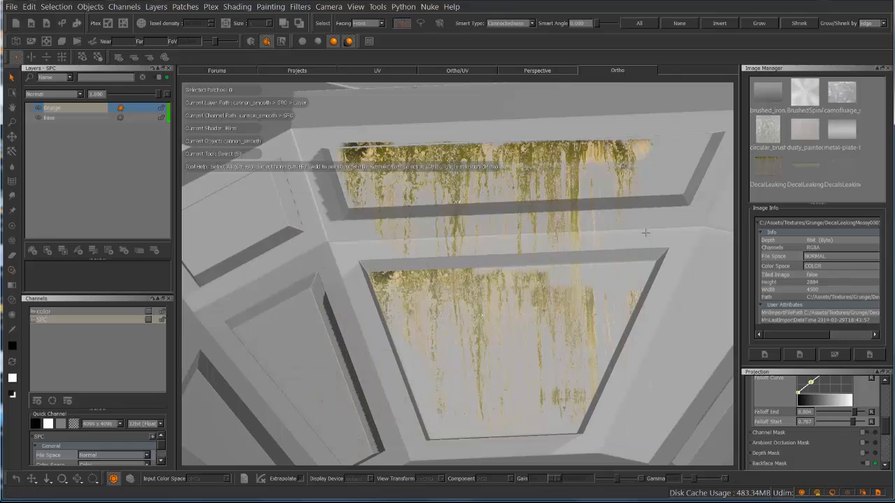
pyautogui.keyDown('alt'); pyautogui.moveTo(509, 204); pyautogui.dragTo(336, 258); pyautogui.keyUp('alt')
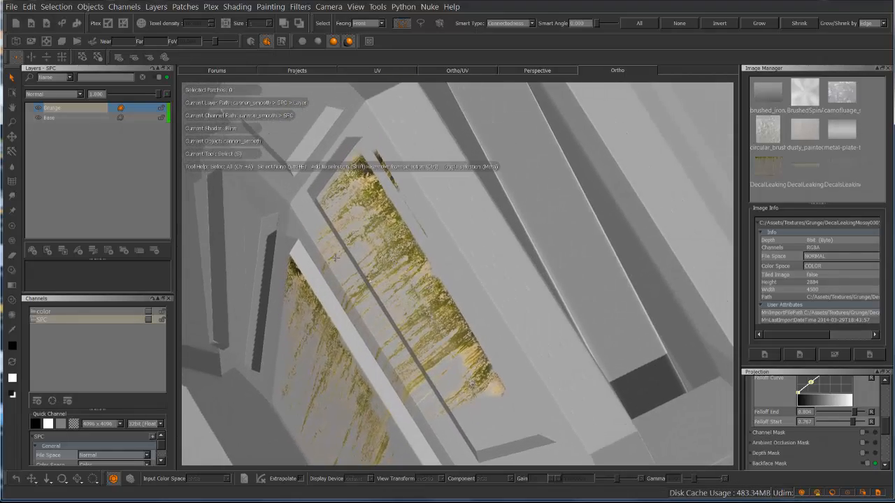
pyautogui.keyDown('alt'); pyautogui.moveTo(335, 258); pyautogui.dragTo(420, 199, button='right'); pyautogui.keyUp('alt')
pyautogui.keyDown('alt'); pyautogui.moveTo(425, 206); pyautogui.dragTo(499, 328, button='middle'); pyautogui.keyUp('alt')
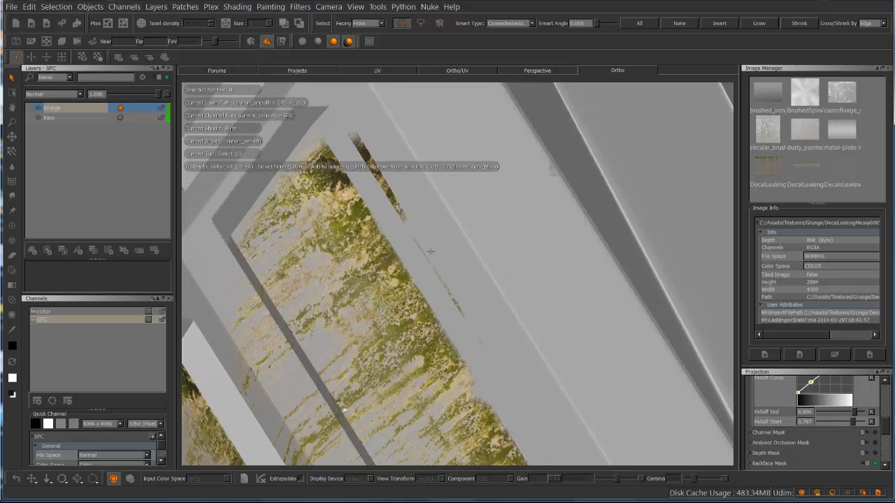
pyautogui.keyDown('alt'); pyautogui.moveTo(481, 269); pyautogui.dragTo(433, 151, button='middle'); pyautogui.keyUp('alt')
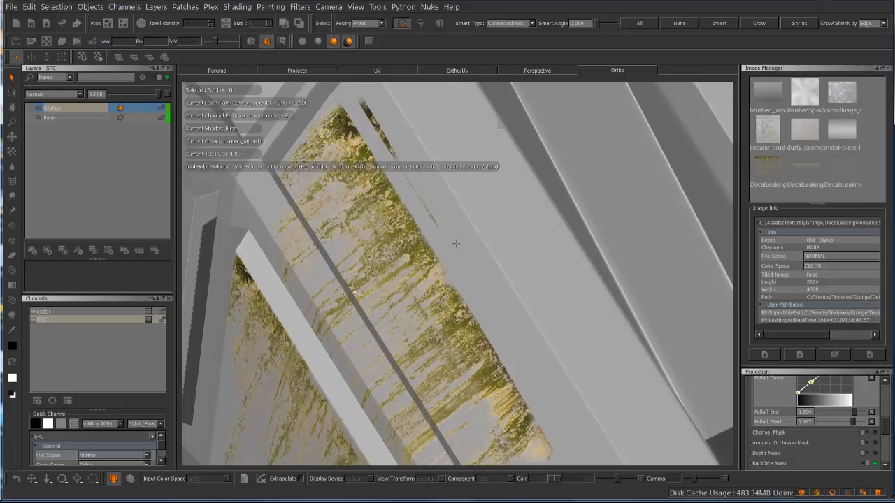
# Add a Reveal All layer mask to the Grunge layer
pyautogui.click(124, 125)
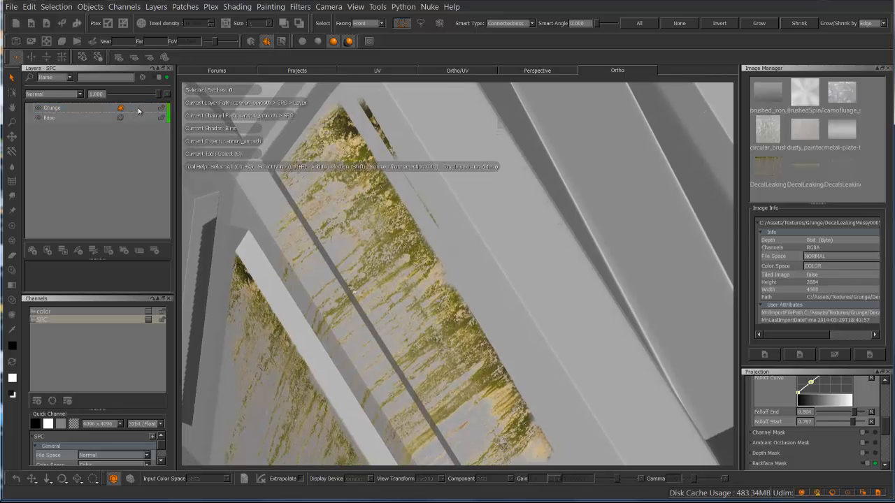
pyautogui.rightClick(105, 109)
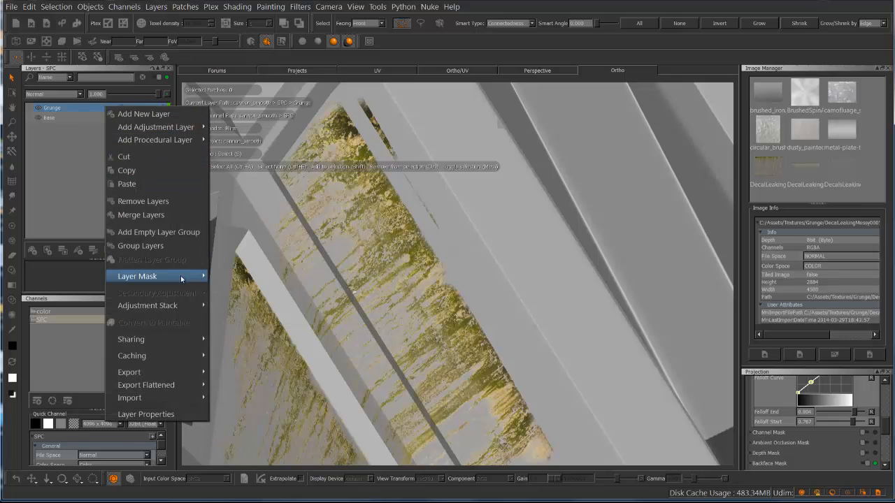
pyautogui.moveTo(186, 279)
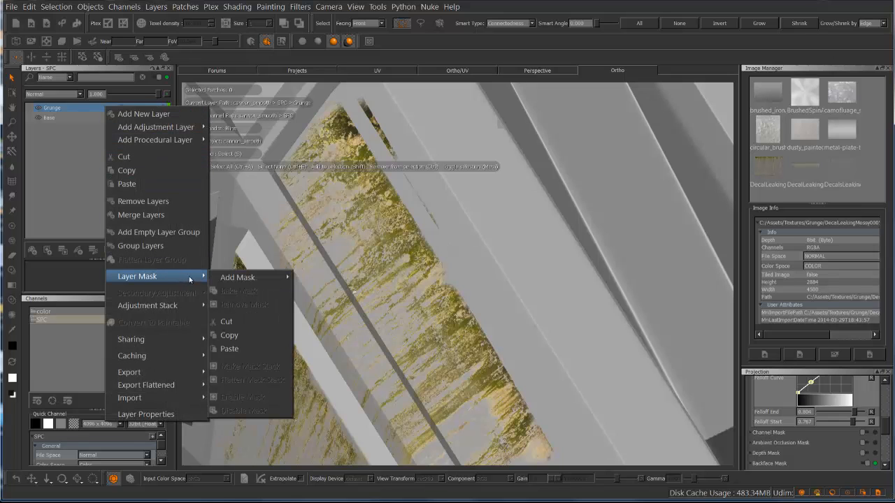
pyautogui.moveTo(240, 282)
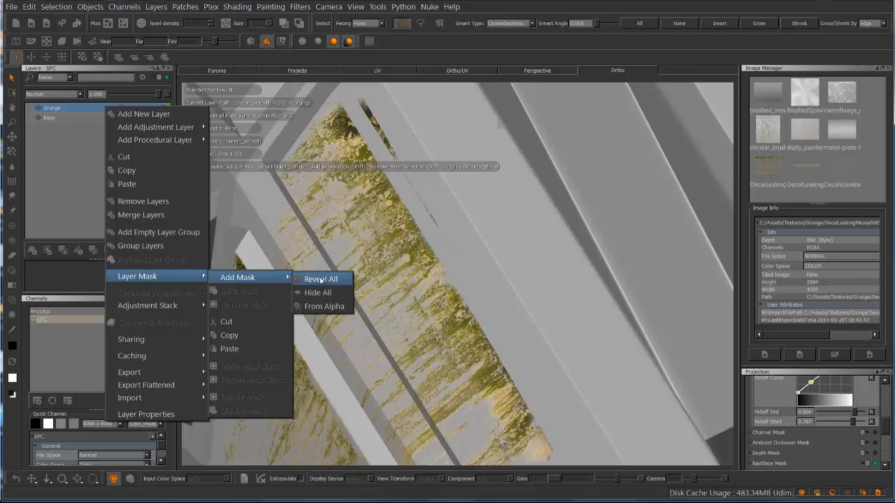
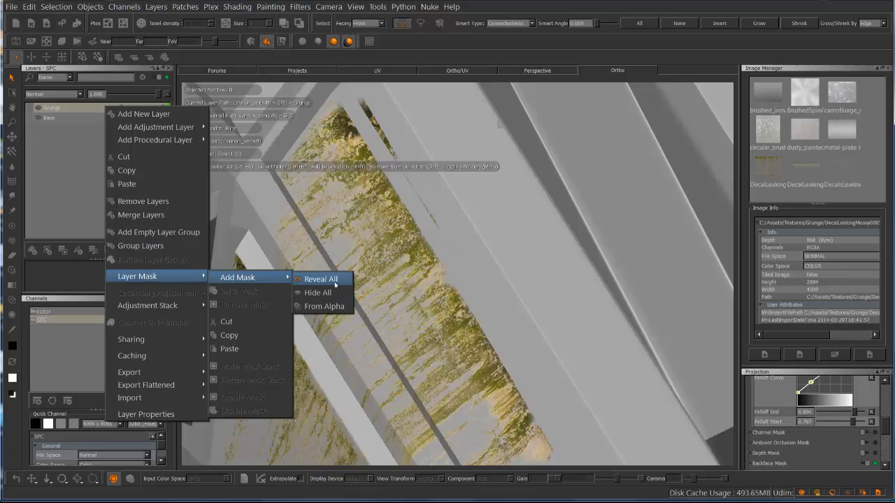
# Add a Reveal All mask to the Grunge layer and paint out the leaks on the narrow rim above the upper panel, baking the result
pyautogui.click(336, 281)
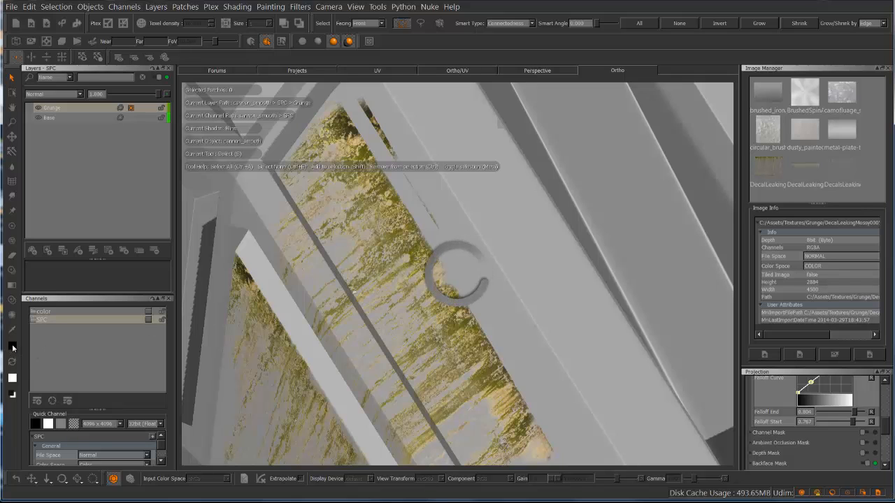
pyautogui.click(12, 226)
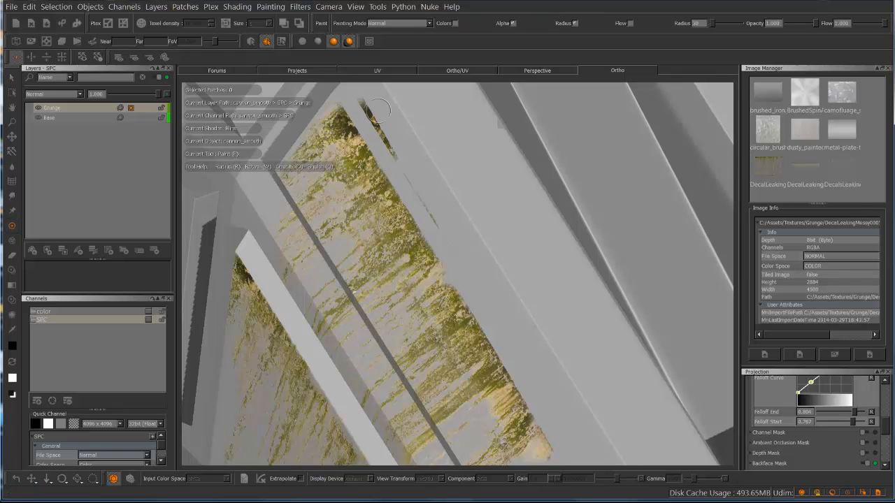
pyautogui.moveTo(363, 93); pyautogui.dragTo(403, 161)
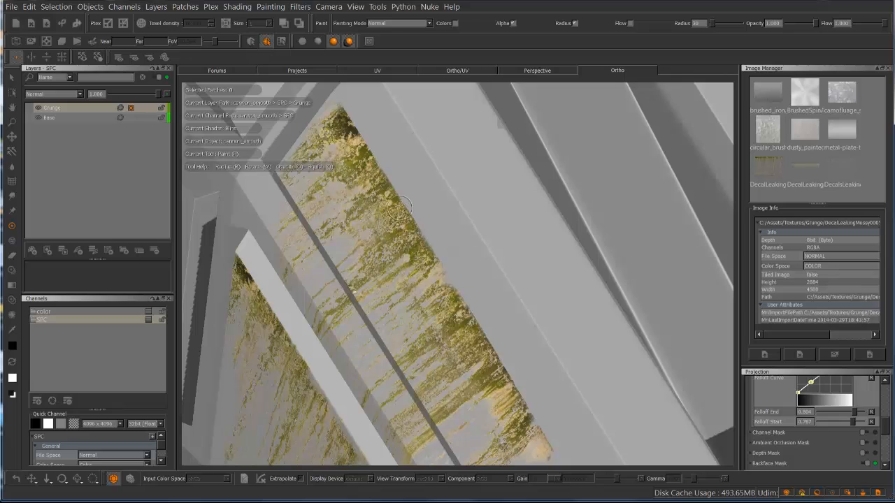
pyautogui.press('b')
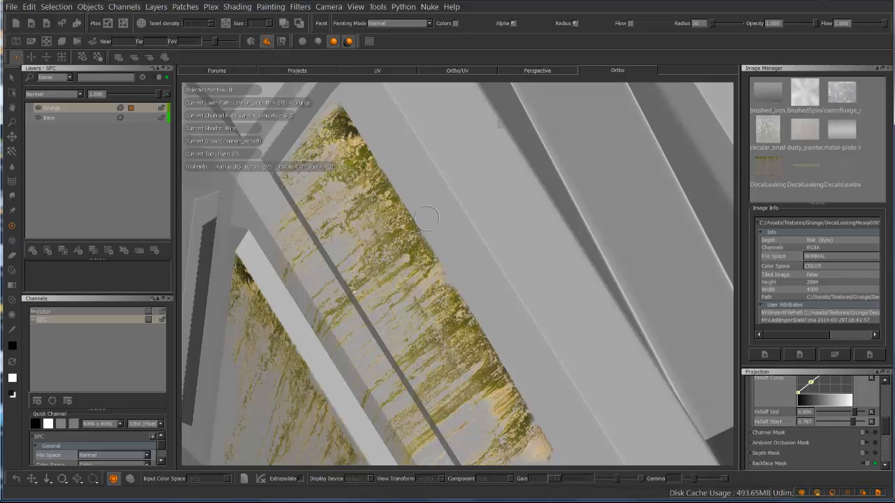
# Preview the projection mask over both leaking turret panels, lower Falloff End to 0.711, and hide the mask preview
pyautogui.moveTo(437, 232)
pyautogui.keyDown('alt'); pyautogui.mouseDown()
pyautogui.moveTo(476, 224)
pyautogui.moveTo(531, 175)
pyautogui.moveTo(472, 239)
pyautogui.mouseUp(); pyautogui.keyUp('alt')
pyautogui.keyDown('alt'); pyautogui.moveTo(472, 238); pyautogui.dragTo(361, 73, button='middle'); pyautogui.keyUp('alt')
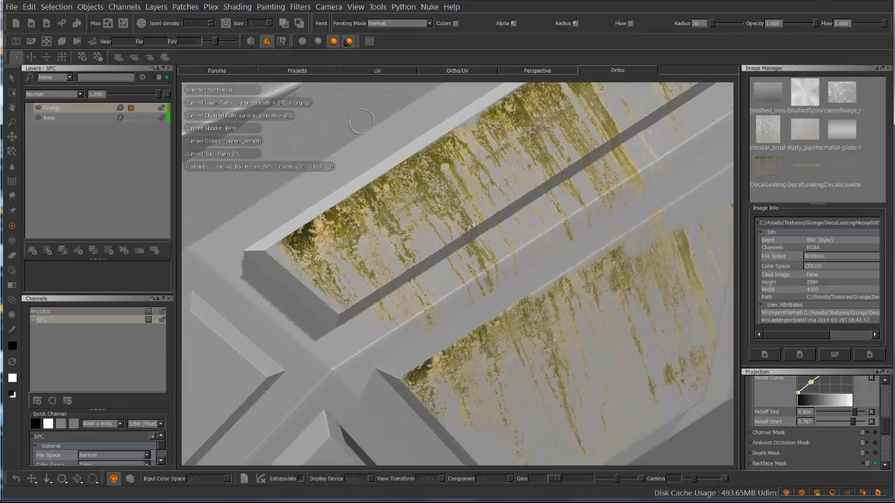
pyautogui.keyDown('alt'); pyautogui.moveTo(318, 222); pyautogui.dragTo(345, 229); pyautogui.keyUp('alt')
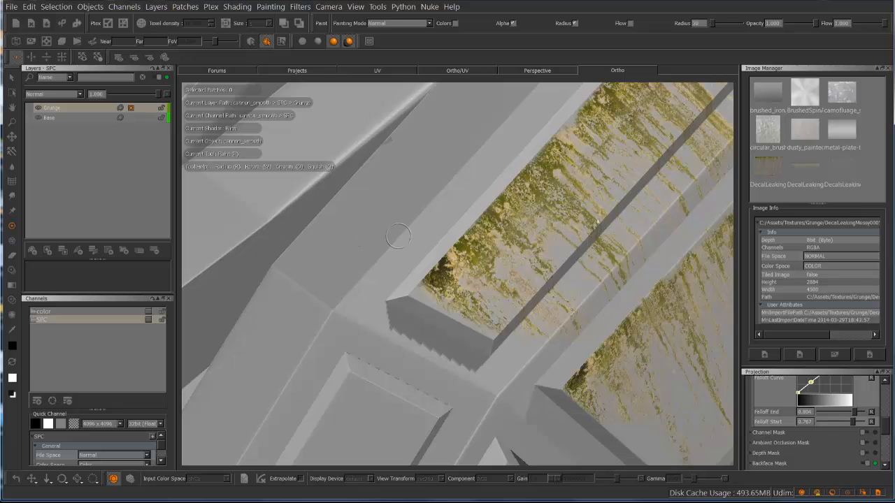
pyautogui.keyDown('alt'); pyautogui.moveTo(482, 304); pyautogui.dragTo(328, 255); pyautogui.keyUp('alt')
pyautogui.keyDown('alt'); pyautogui.moveTo(385, 235); pyautogui.dragTo(414, 367, button='middle'); pyautogui.keyUp('alt')
pyautogui.moveTo(423, 172)
pyautogui.keyDown('alt'); pyautogui.mouseDown(button='middle')
pyautogui.moveTo(455, 249)
pyautogui.moveTo(458, 239)
pyautogui.mouseUp(button='middle'); pyautogui.keyUp('alt')
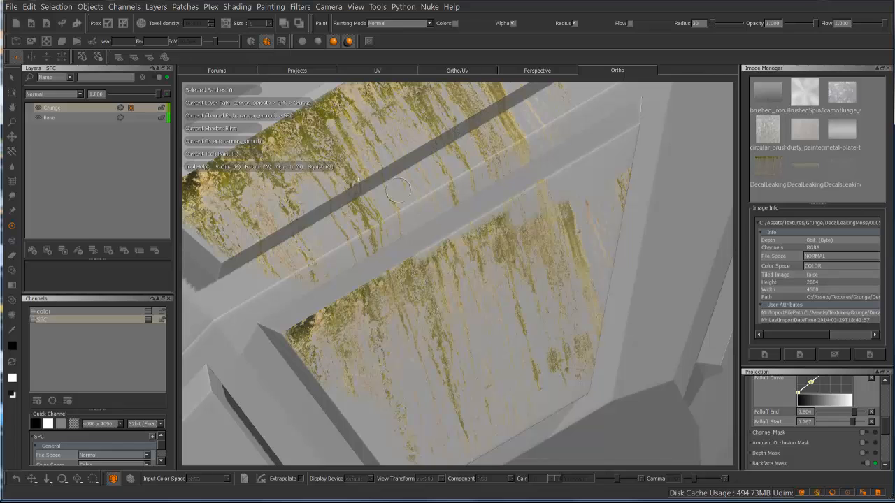
pyautogui.press('m')
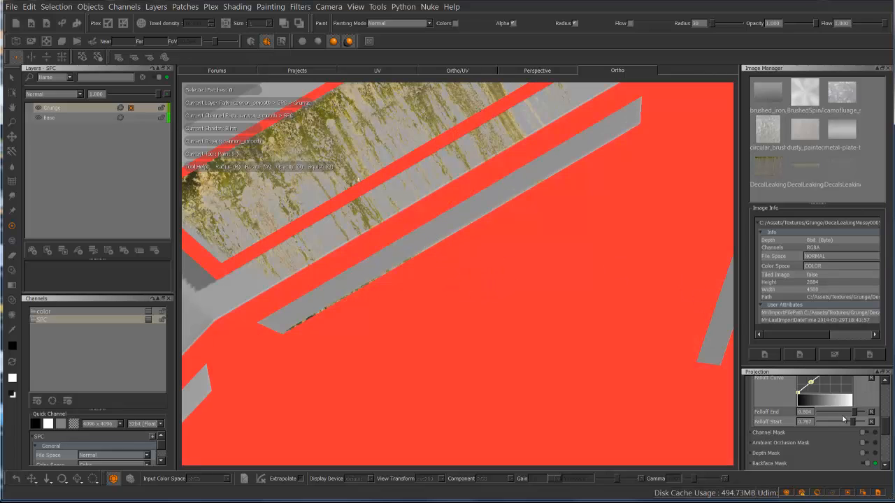
pyautogui.moveTo(854, 416)
pyautogui.mouseDown()
pyautogui.moveTo(842, 416)
pyautogui.moveTo(851, 418)
pyautogui.mouseUp()
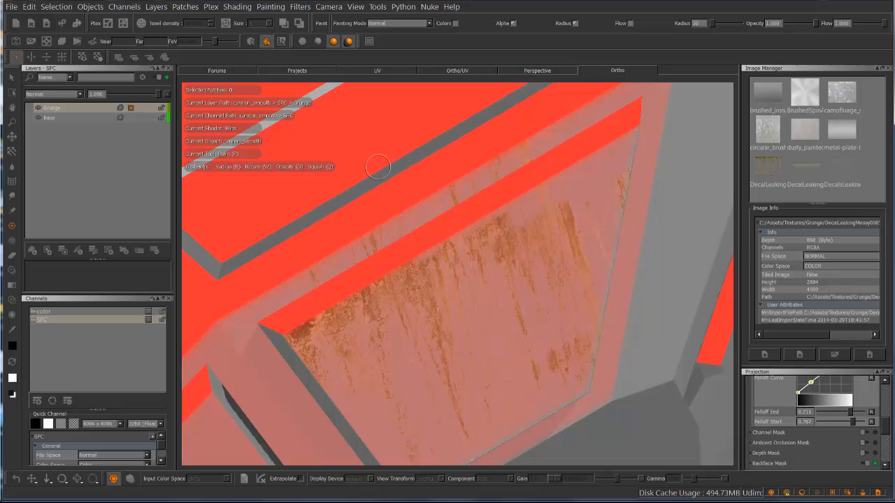
pyautogui.press('b')
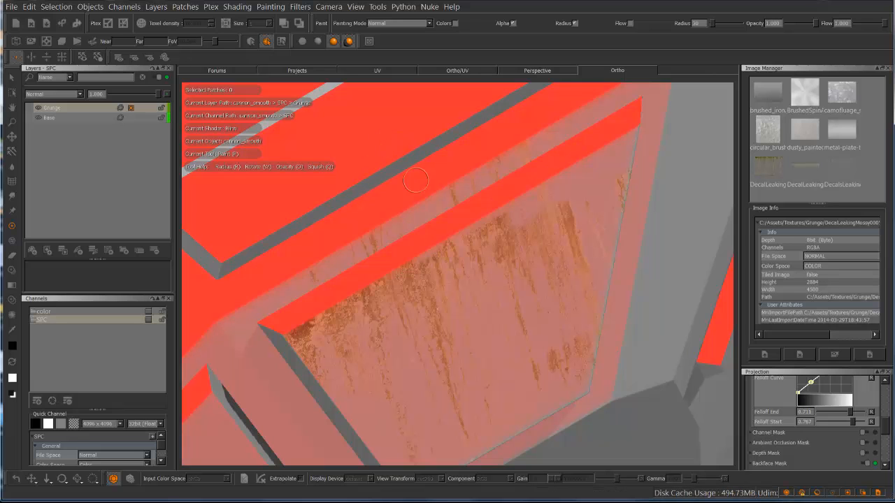
pyautogui.press('m')
# Review the painted leaks on the turret panels and the Layer Mask options available for the Grunge layer
pyautogui.keyDown('alt'); pyautogui.moveTo(389, 245); pyautogui.dragTo(403, 261); pyautogui.keyUp('alt')
pyautogui.keyDown('alt'); pyautogui.moveTo(403, 262); pyautogui.dragTo(432, 312, button='middle'); pyautogui.keyUp('alt')
pyautogui.keyDown('alt'); pyautogui.moveTo(346, 184); pyautogui.dragTo(408, 232); pyautogui.keyUp('alt')
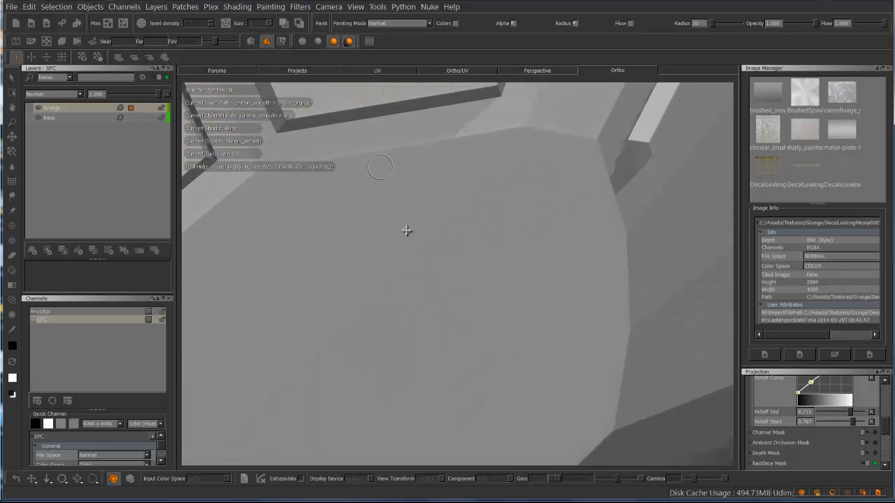
pyautogui.keyDown('alt'); pyautogui.moveTo(408, 231); pyautogui.dragTo(482, 501, button='middle'); pyautogui.keyUp('alt')
pyautogui.keyDown('alt'); pyautogui.moveTo(426, 223); pyautogui.dragTo(357, 244); pyautogui.keyUp('alt')
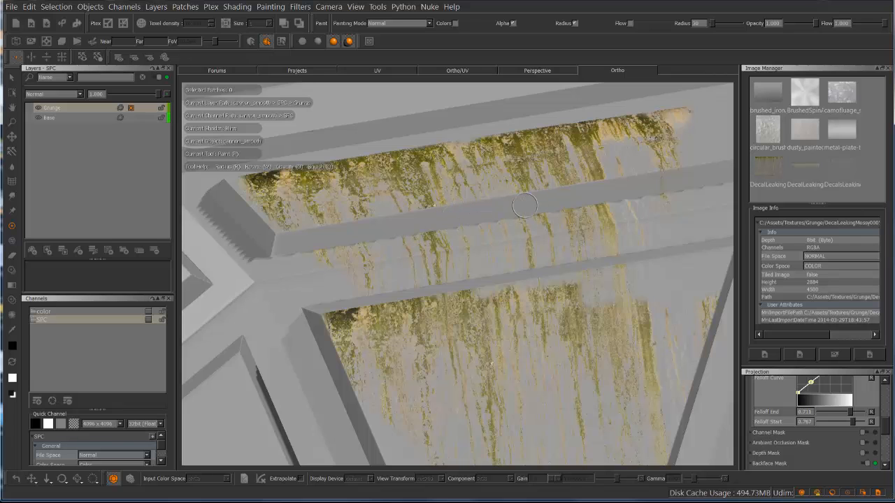
pyautogui.rightClick(99, 107)
pyautogui.moveTo(183, 280)
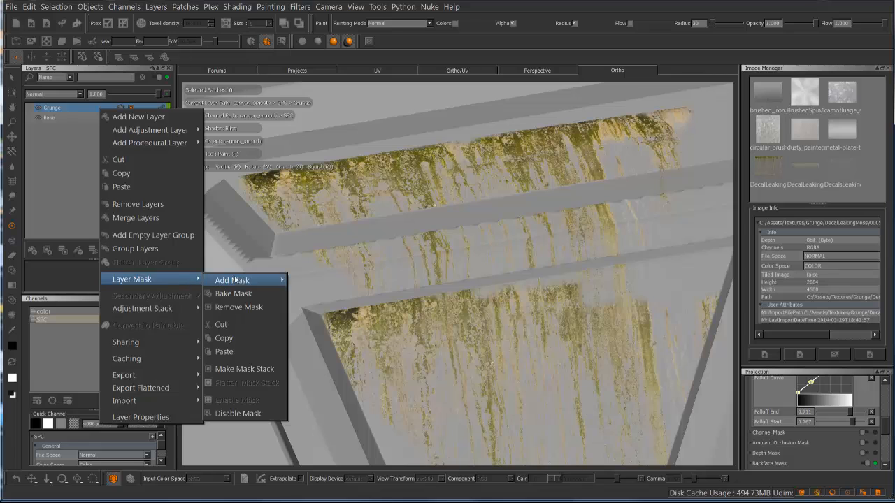
pyautogui.moveTo(248, 281)
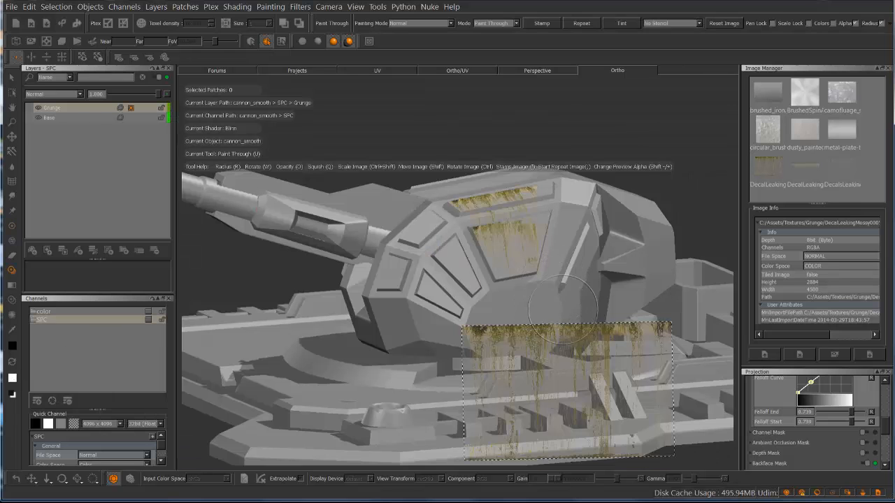
pyautogui.moveTo(531, 335)
pyautogui.keyDown('alt'); pyautogui.mouseDown()
pyautogui.moveTo(515, 231)
pyautogui.moveTo(523, 253)
pyautogui.moveTo(545, 259)
pyautogui.moveTo(514, 253)
pyautogui.moveTo(531, 261)
pyautogui.mouseUp(); pyautogui.keyUp('alt')
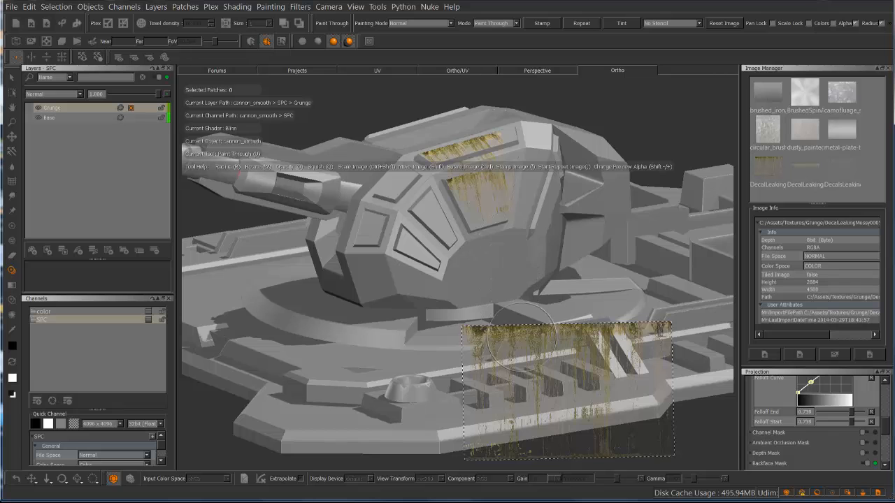
# Compare the dimensions of the brushed_iron and BrushedSpinAluminum textures in the image info, and reselect the DecalLeakingMossy image
pyautogui.moveTo(535, 355)
pyautogui.keyDown('shift'); pyautogui.mouseDown()
pyautogui.moveTo(501, 308)
pyautogui.moveTo(491, 268)
pyautogui.moveTo(480, 270)
pyautogui.mouseUp(); pyautogui.keyUp('shift')
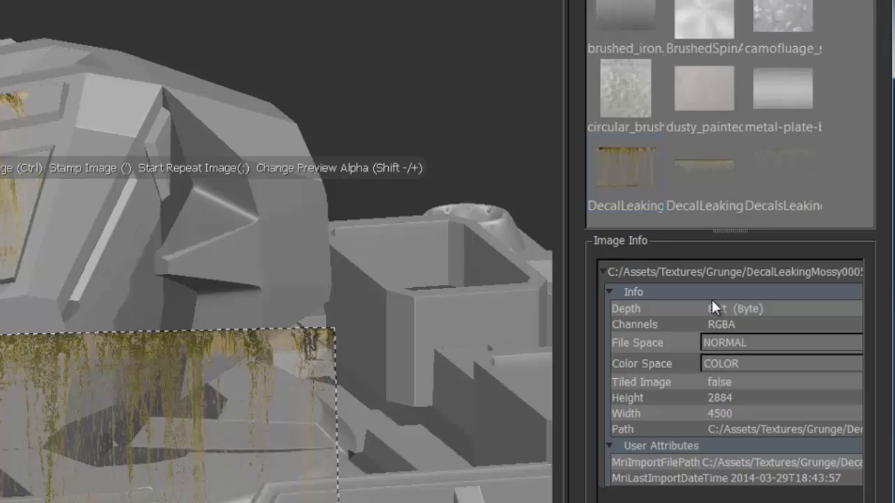
pyautogui.click(627, 10)
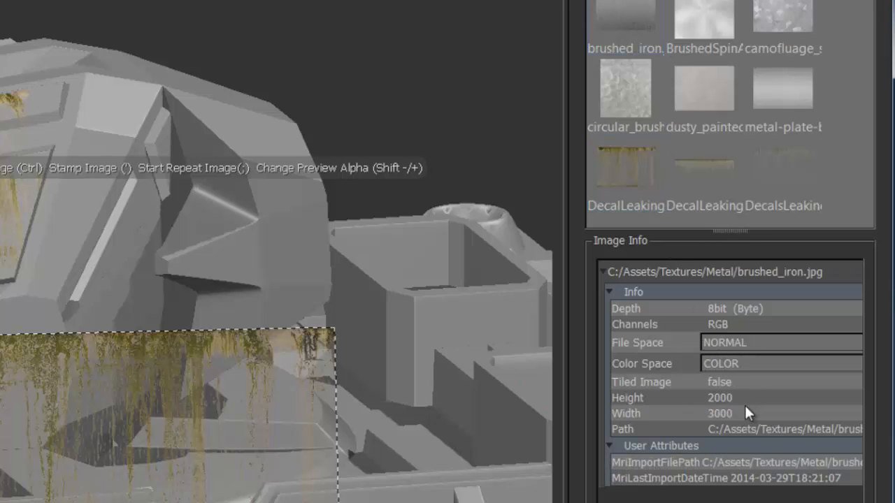
pyautogui.click(707, 22)
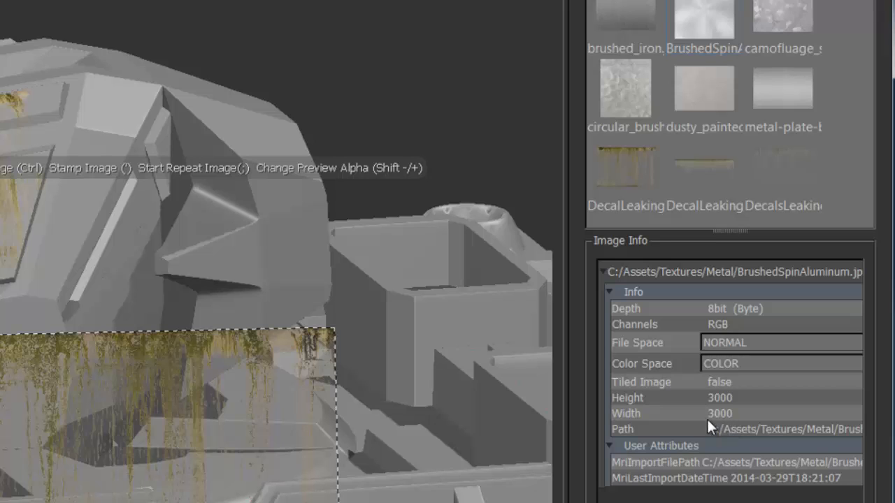
pyautogui.click(650, 171)
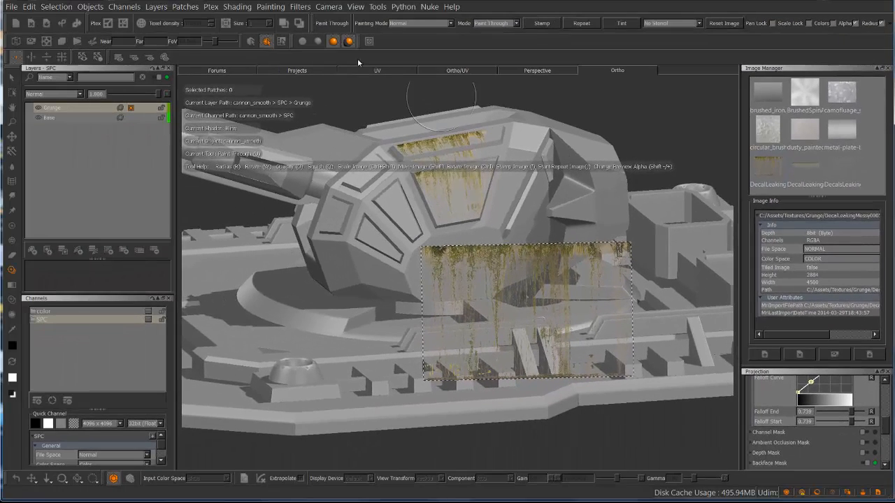
# Show the Painting palette, collapse its Filtering and Source Grade sections, and expand the Paint Buffer settings
pyautogui.click(355, 6)
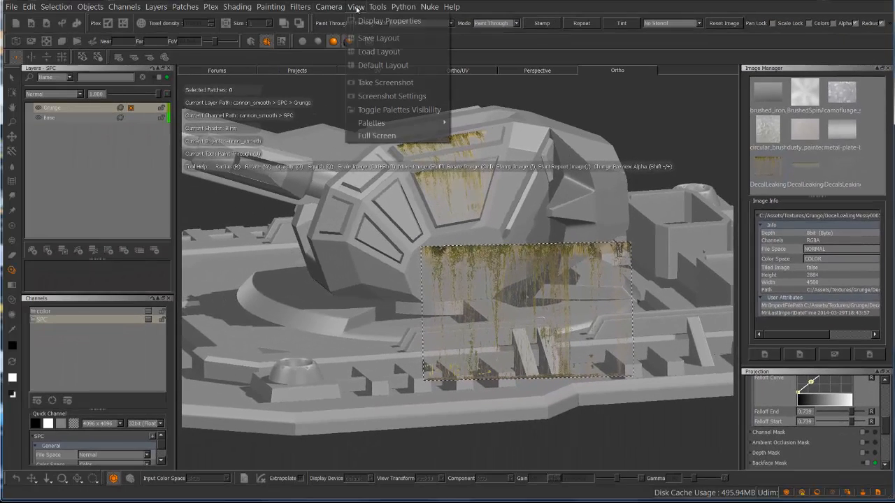
pyautogui.moveTo(428, 125)
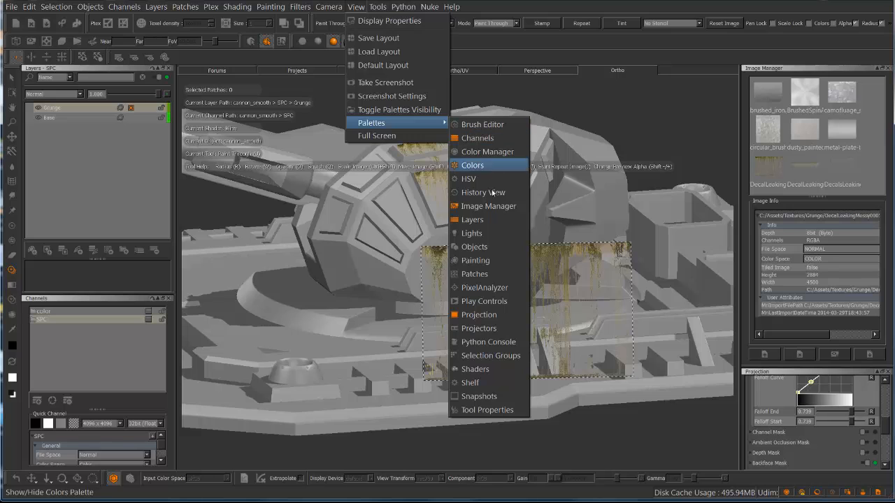
pyautogui.click(488, 261)
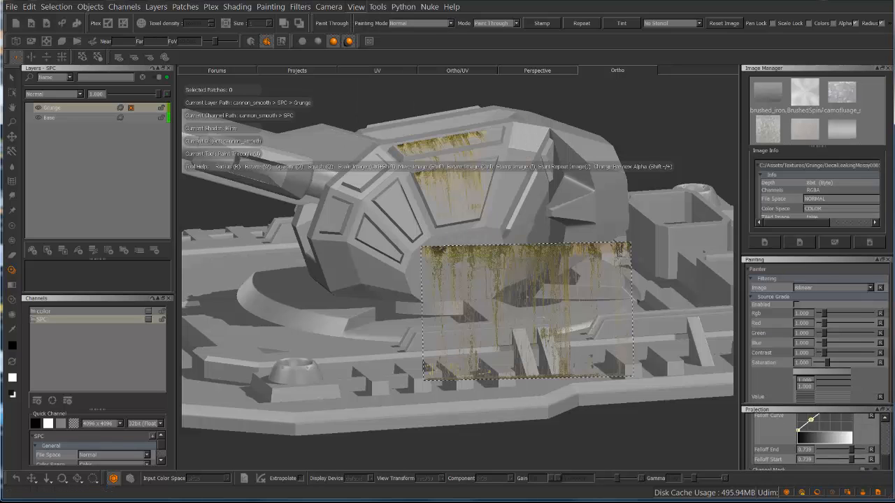
pyautogui.click(753, 280)
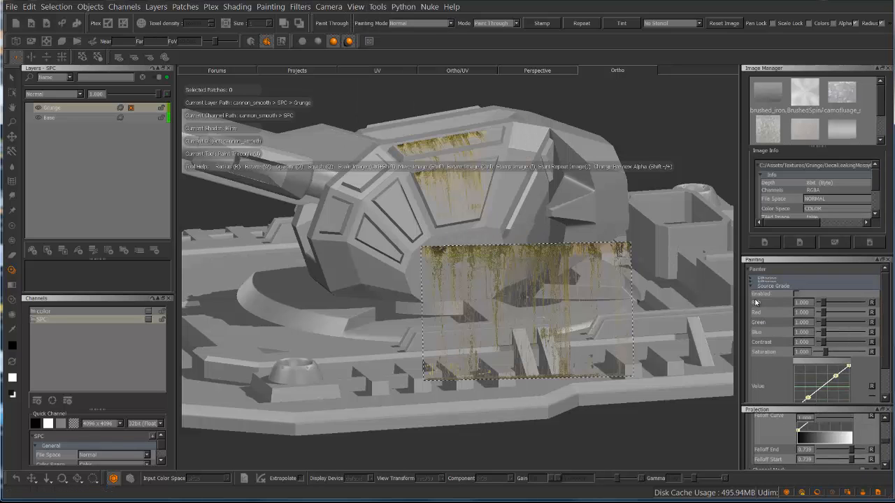
pyautogui.click(753, 286)
pyautogui.click(751, 295)
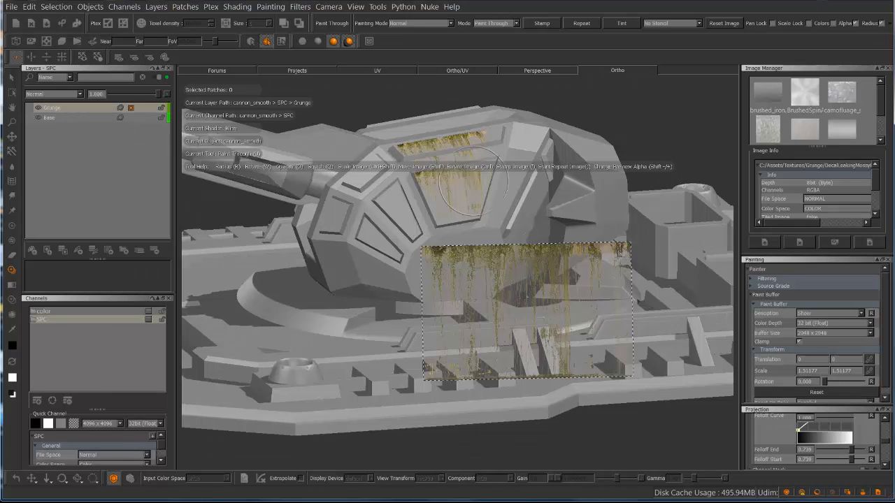
# Switch to the UV view and frame a large UV shell behind the mossy leak decal in the paint buffer
pyautogui.click(391, 70)
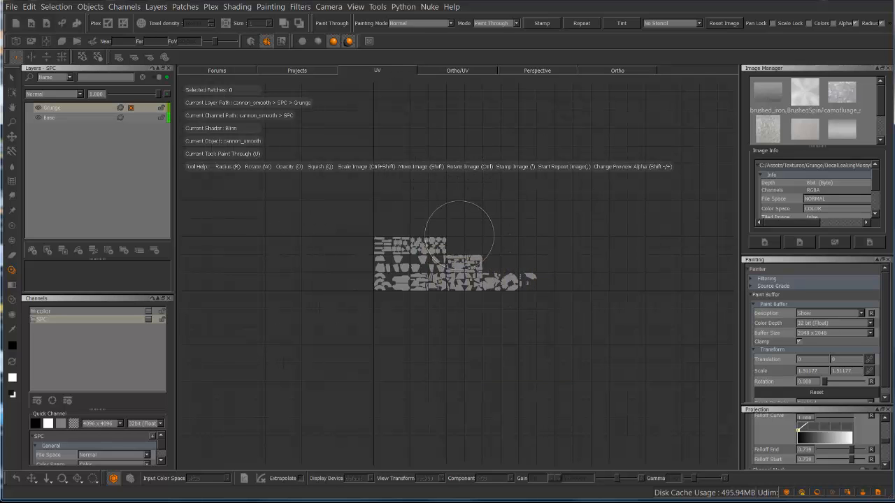
pyautogui.keyDown('alt'); pyautogui.moveTo(432, 301); pyautogui.dragTo(688, 230, button='right'); pyautogui.keyUp('alt')
pyautogui.keyDown('alt'); pyautogui.moveTo(487, 236); pyautogui.dragTo(259, 137, button='middle'); pyautogui.keyUp('alt')
pyautogui.keyDown('alt'); pyautogui.moveTo(486, 269); pyautogui.dragTo(543, 246, button='right'); pyautogui.keyUp('alt')
pyautogui.keyDown('alt'); pyautogui.moveTo(544, 246); pyautogui.dragTo(284, 133, button='middle'); pyautogui.keyUp('alt')
pyautogui.keyDown('alt'); pyautogui.moveTo(381, 228); pyautogui.dragTo(462, 199, button='right'); pyautogui.keyUp('alt')
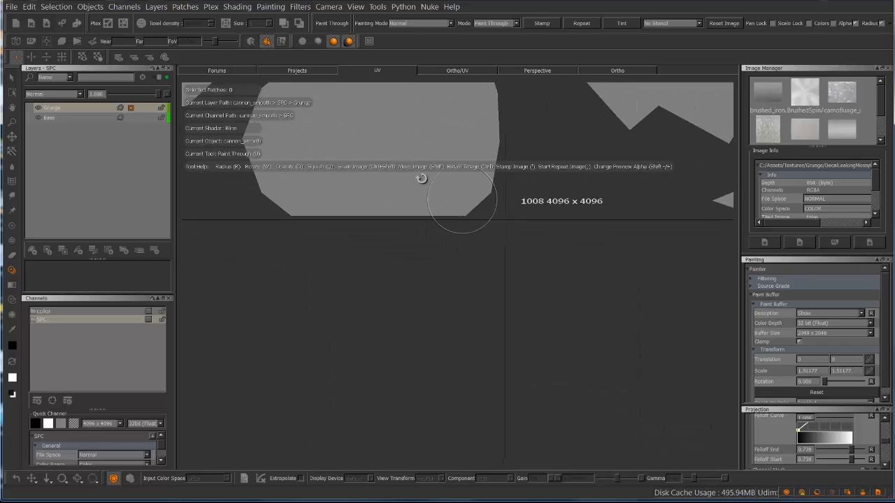
pyautogui.moveTo(380, 172)
pyautogui.keyDown('alt'); pyautogui.mouseDown(button='middle')
pyautogui.moveTo(594, 328)
pyautogui.moveTo(619, 377)
pyautogui.mouseUp(button='middle'); pyautogui.keyUp('alt')
pyautogui.moveTo(398, 205)
pyautogui.keyDown('alt'); pyautogui.mouseDown(button='middle')
pyautogui.moveTo(580, 352)
pyautogui.moveTo(562, 413)
pyautogui.mouseUp(button='middle'); pyautogui.keyUp('alt')
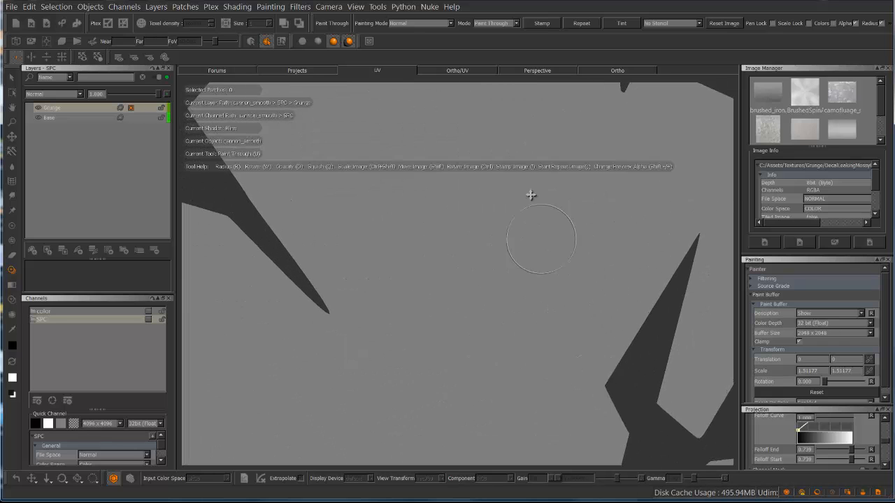
pyautogui.keyDown('alt'); pyautogui.moveTo(531, 195); pyautogui.dragTo(541, 267, button='middle'); pyautogui.keyUp('alt')
pyautogui.keyDown('shift'); pyautogui.moveTo(476, 261); pyautogui.dragTo(363, 206); pyautogui.keyUp('shift')
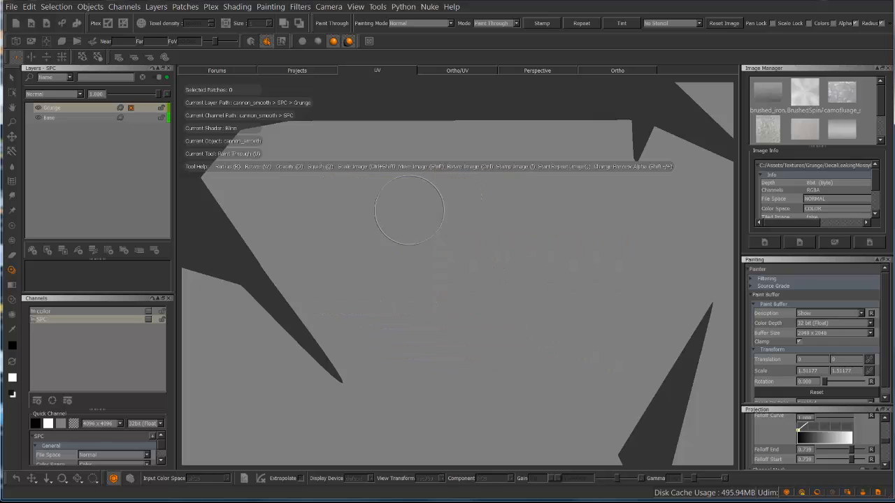
pyautogui.keyDown('alt'); pyautogui.moveTo(408, 209); pyautogui.dragTo(457, 210, button='right'); pyautogui.keyUp('alt')
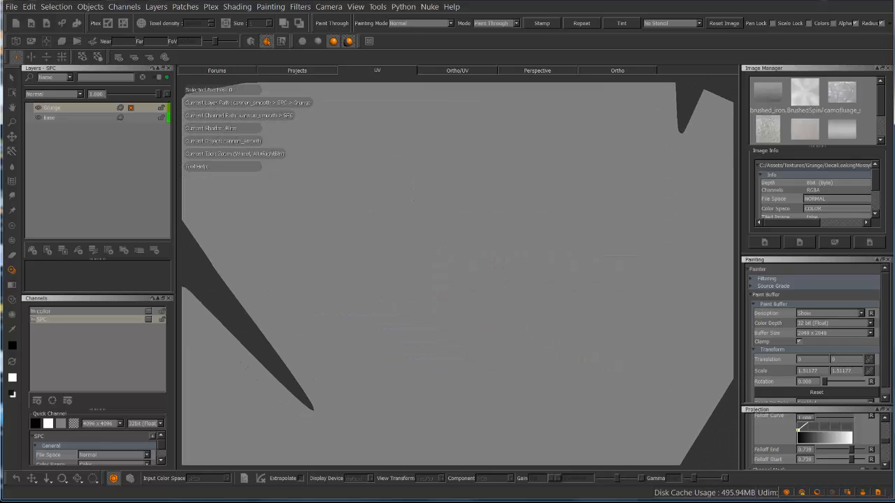
pyautogui.moveTo(420, 209)
pyautogui.keyDown('ctrl'); pyautogui.keyDown('shift'); pyautogui.mouseDown()
pyautogui.moveTo(497, 204)
pyautogui.moveTo(555, 179)
pyautogui.moveTo(521, 186)
pyautogui.moveTo(500, 212)
pyautogui.moveTo(523, 200)
pyautogui.moveTo(487, 154)
pyautogui.moveTo(504, 178)
pyautogui.moveTo(471, 189)
pyautogui.moveTo(480, 145)
pyautogui.moveTo(511, 165)
pyautogui.mouseUp(); pyautogui.keyUp('shift'); pyautogui.keyUp('ctrl')
pyautogui.keyDown('shift'); pyautogui.moveTo(498, 127); pyautogui.dragTo(496, 144); pyautogui.keyUp('shift')
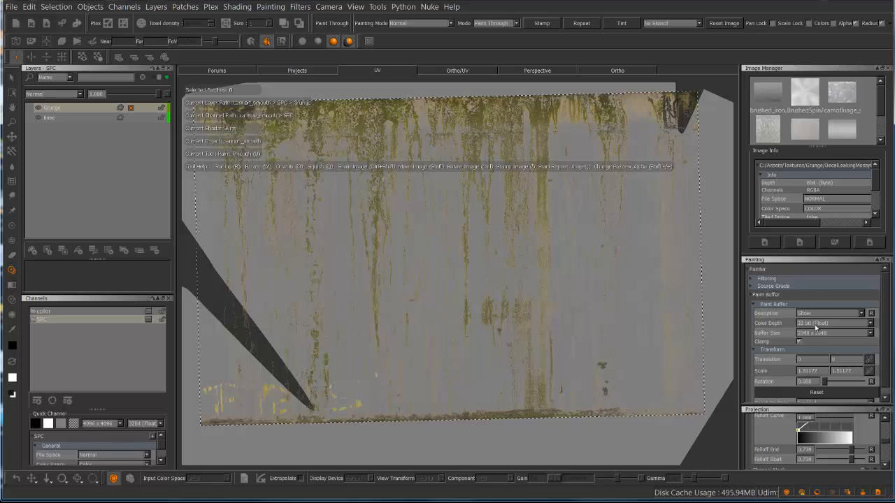
# Set the paint buffer size to 512 x 512, discarding the existing painting, and try a decal stroke along the leaks' upper edge
pyautogui.scroll(-3, 807, 204)
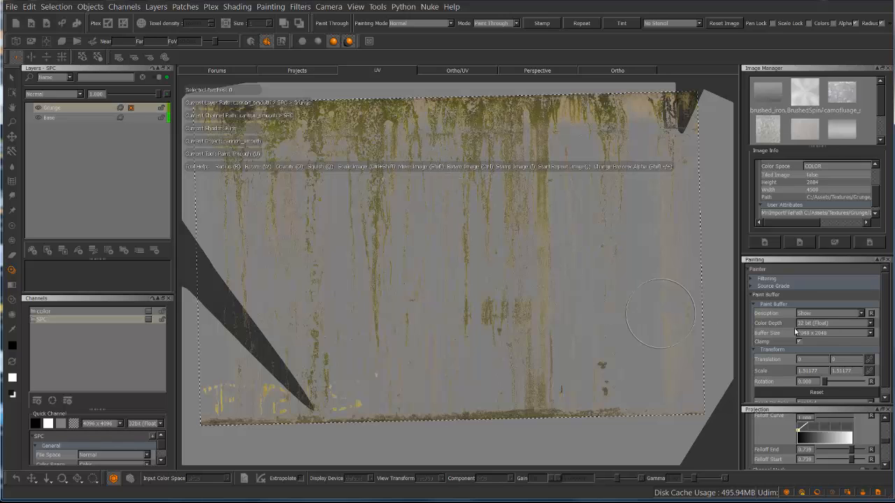
pyautogui.click(870, 334)
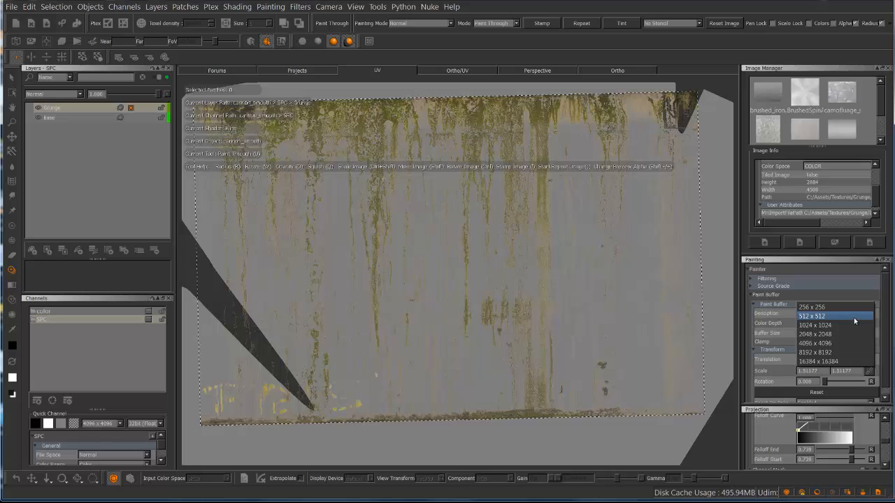
pyautogui.click(853, 317)
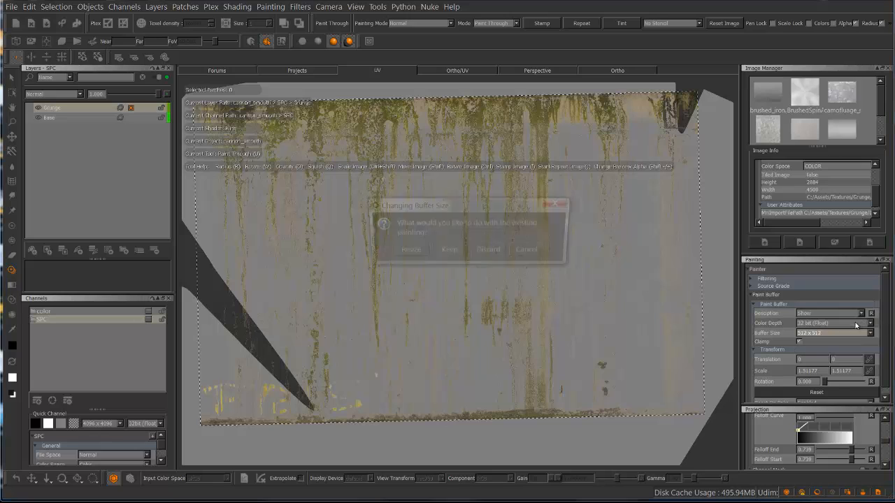
pyautogui.click(487, 252)
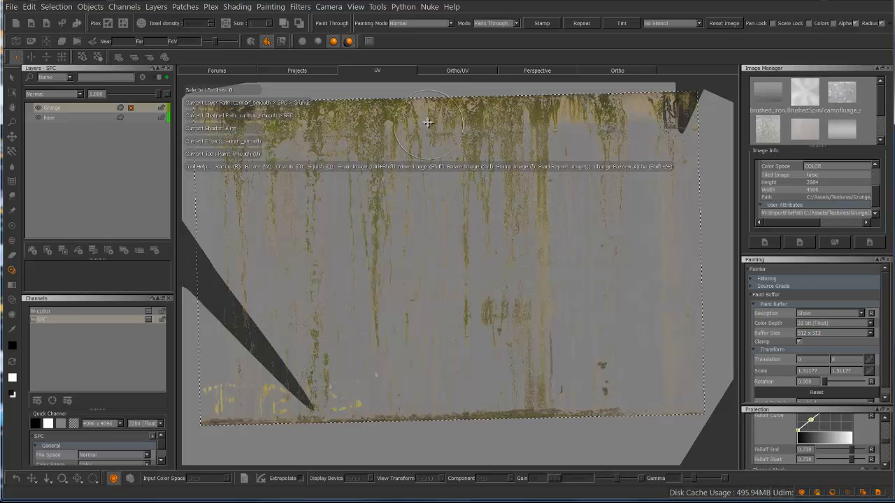
pyautogui.moveTo(427, 122)
pyautogui.keyDown('shift'); pyautogui.mouseDown()
pyautogui.moveTo(429, 209)
pyautogui.moveTo(422, 132)
pyautogui.moveTo(413, 116)
pyautogui.moveTo(413, 124)
pyautogui.moveTo(398, 120)
pyautogui.mouseUp(); pyautogui.keyUp('shift')
pyautogui.press('BackSpace')
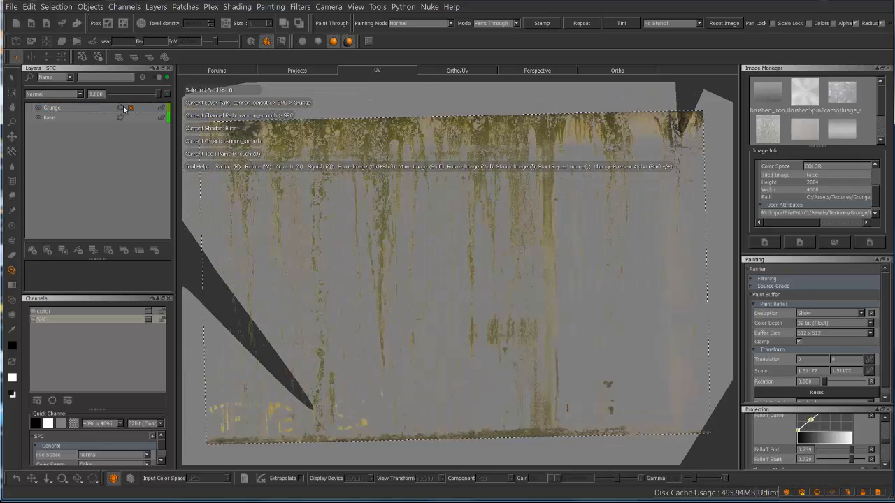
# Add a new grunge layer above Grunge and paint the mossy leaks through along the shell's upper edge, using the 512 x 512 buffer
pyautogui.click(32, 250)
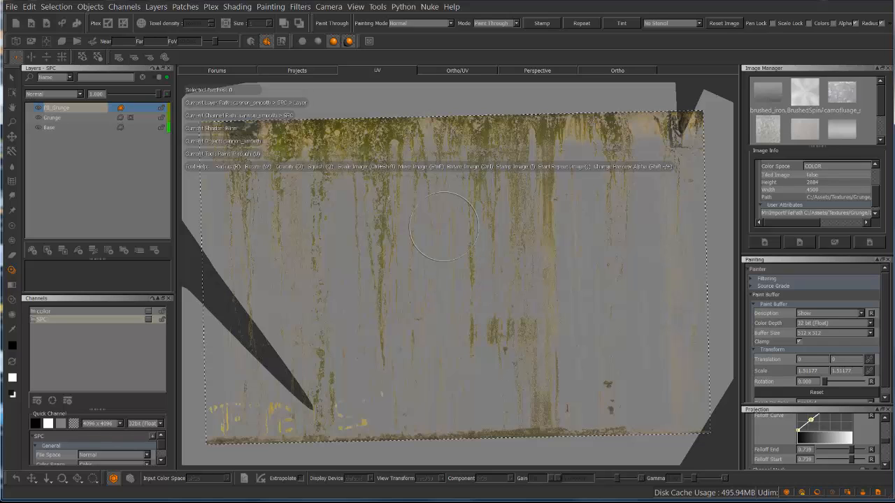
pyautogui.moveTo(378, 145)
pyautogui.mouseDown()
pyautogui.moveTo(308, 142)
pyautogui.moveTo(363, 143)
pyautogui.moveTo(409, 176)
pyautogui.moveTo(518, 125)
pyautogui.mouseUp()
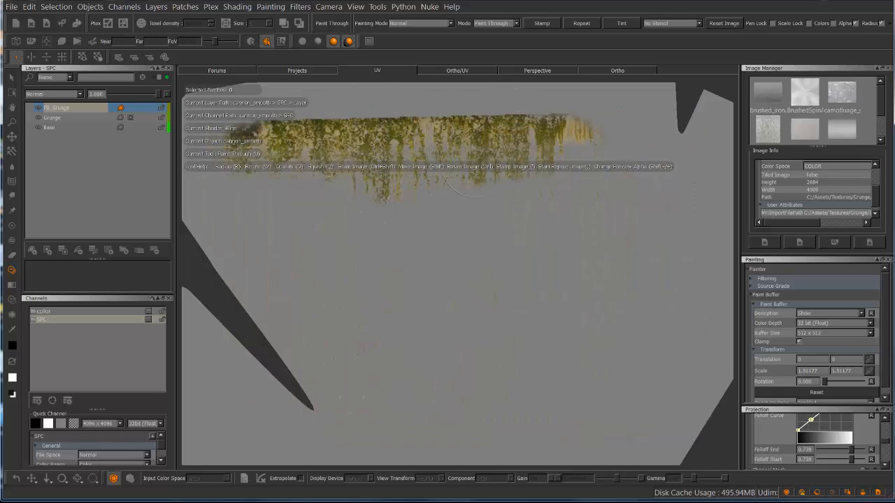
pyautogui.moveTo(482, 168)
pyautogui.mouseDown()
pyautogui.moveTo(542, 183)
pyautogui.moveTo(458, 133)
pyautogui.mouseUp()
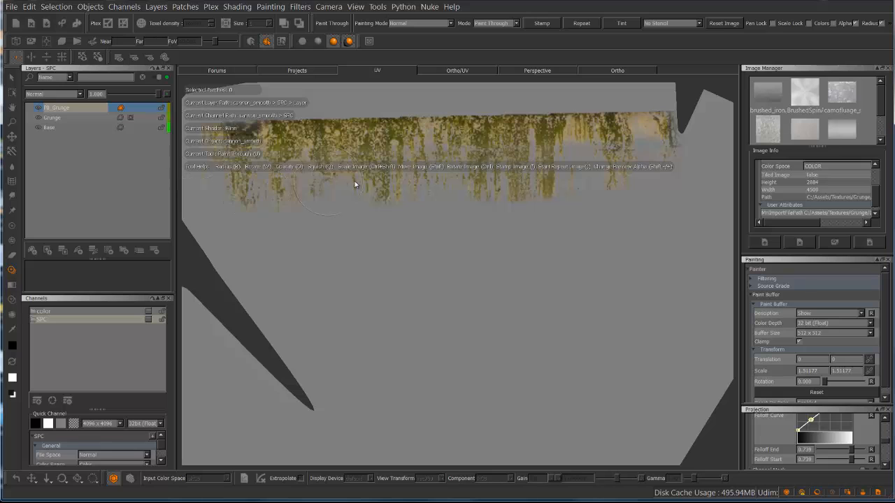
pyautogui.moveTo(593, 140); pyautogui.dragTo(381, 201)
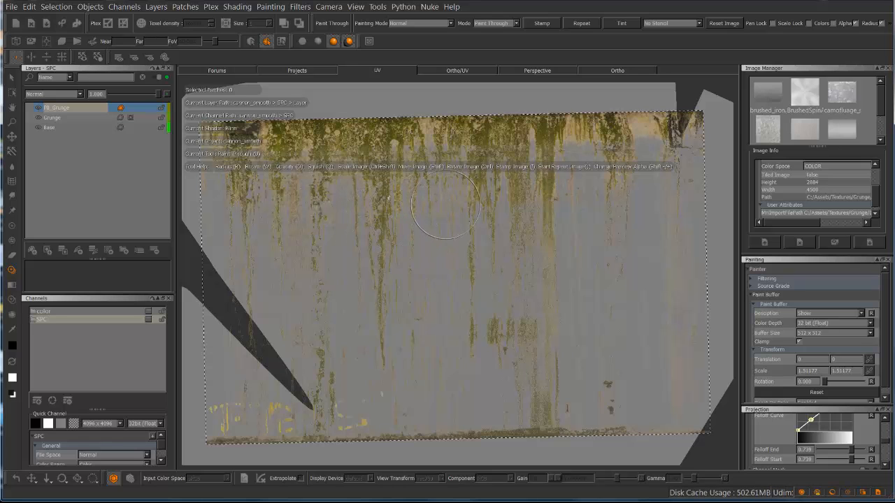
# Shift the mossy leak decal below the painted strip and compare its detail up close with the low-resolution result
pyautogui.moveTo(479, 150)
pyautogui.keyDown('shift'); pyautogui.mouseDown()
pyautogui.moveTo(459, 206)
pyautogui.moveTo(435, 349)
pyautogui.moveTo(443, 342)
pyautogui.mouseUp(); pyautogui.keyUp('shift')
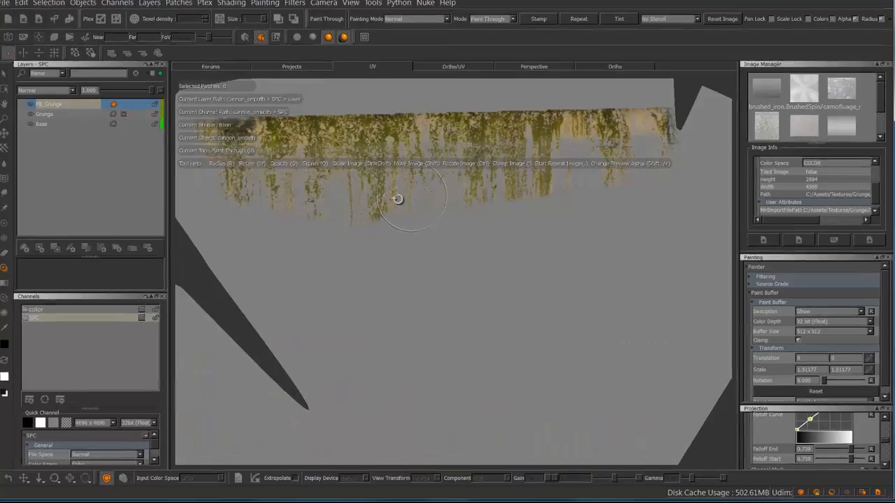
pyautogui.moveTo(395, 199)
pyautogui.keyDown('alt'); pyautogui.mouseDown(button='right')
pyautogui.moveTo(452, 186)
pyautogui.moveTo(441, 147)
pyautogui.mouseUp(button='right'); pyautogui.keyUp('alt')
pyautogui.keyDown('alt'); pyautogui.moveTo(441, 147); pyautogui.dragTo(504, 276, button='middle'); pyautogui.keyUp('alt')
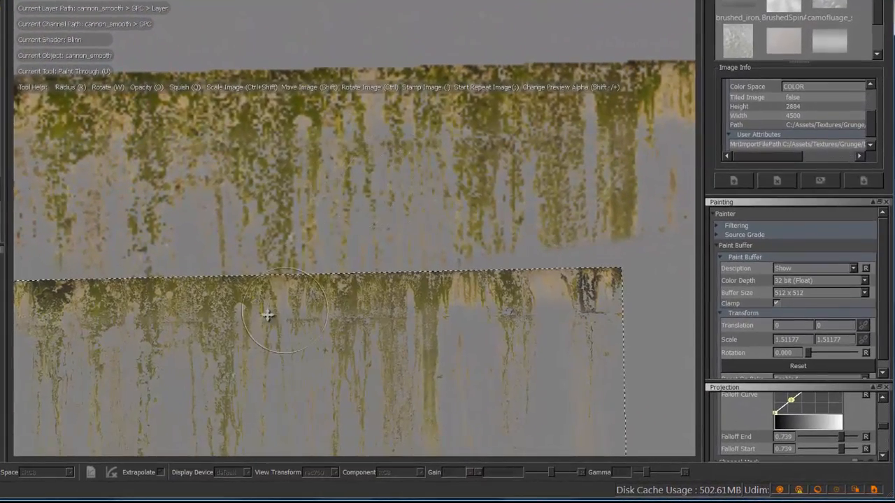
pyautogui.moveTo(265, 313)
pyautogui.keyDown('shift'); pyautogui.mouseDown()
pyautogui.moveTo(314, 246)
pyautogui.moveTo(310, 234)
pyautogui.moveTo(422, 223)
pyautogui.mouseUp(); pyautogui.keyUp('shift')
pyautogui.moveTo(280, 149)
pyautogui.keyDown('shift'); pyautogui.mouseDown()
pyautogui.moveTo(319, 264)
pyautogui.moveTo(297, 242)
pyautogui.mouseUp(); pyautogui.keyUp('shift')
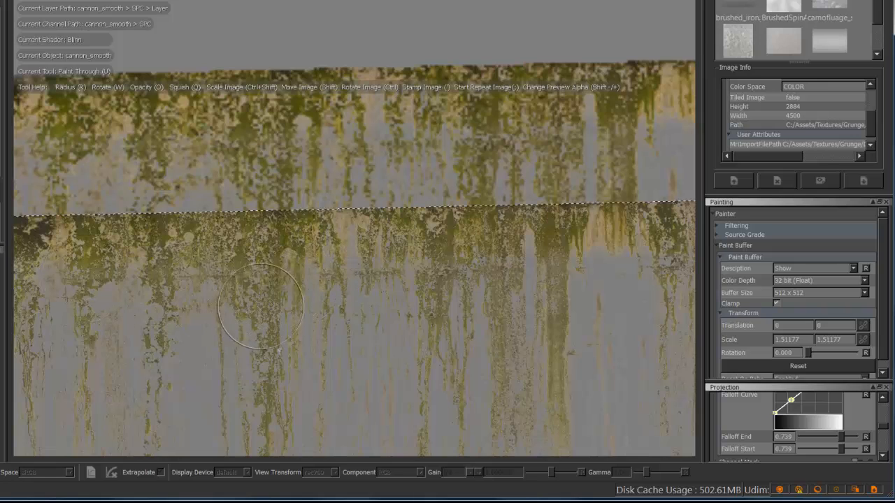
pyautogui.moveTo(365, 190); pyautogui.dragTo(363, 203)
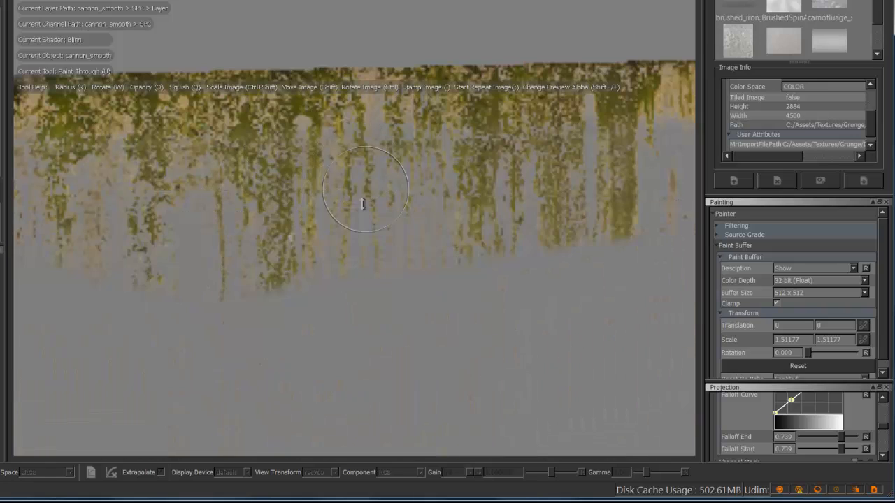
pyautogui.keyDown('alt'); pyautogui.moveTo(339, 287); pyautogui.dragTo(352, 143, button='middle'); pyautogui.keyUp('alt')
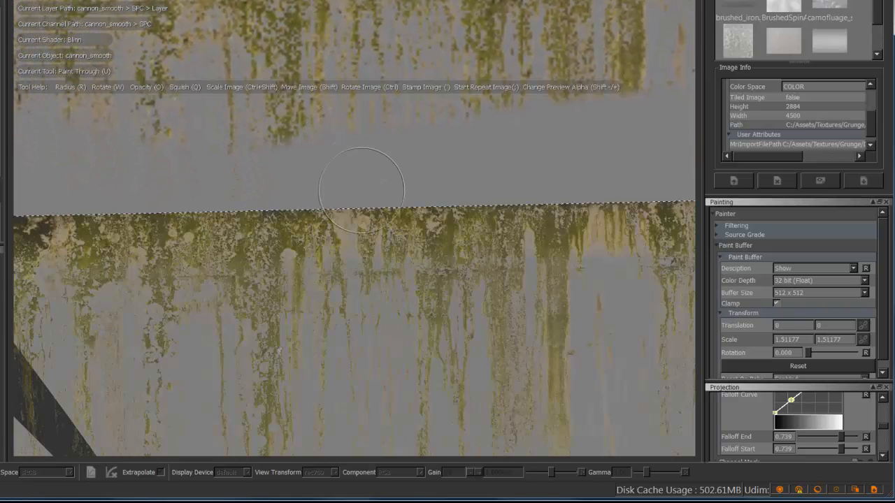
pyautogui.keyDown('shift'); pyautogui.moveTo(384, 254); pyautogui.dragTo(380, 215); pyautogui.keyUp('shift')
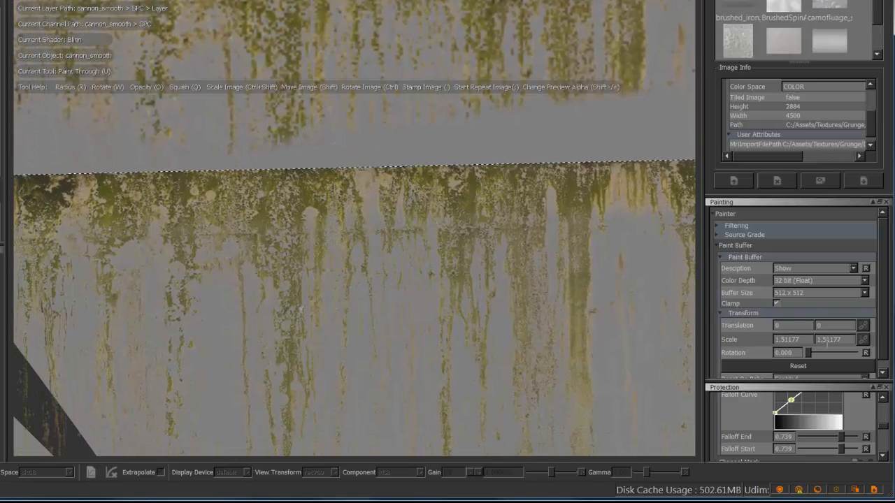
# Set the paint buffer size to 8192 x 8192 and position the mossy leak decal beneath the first painted strip
pyautogui.click(865, 294)
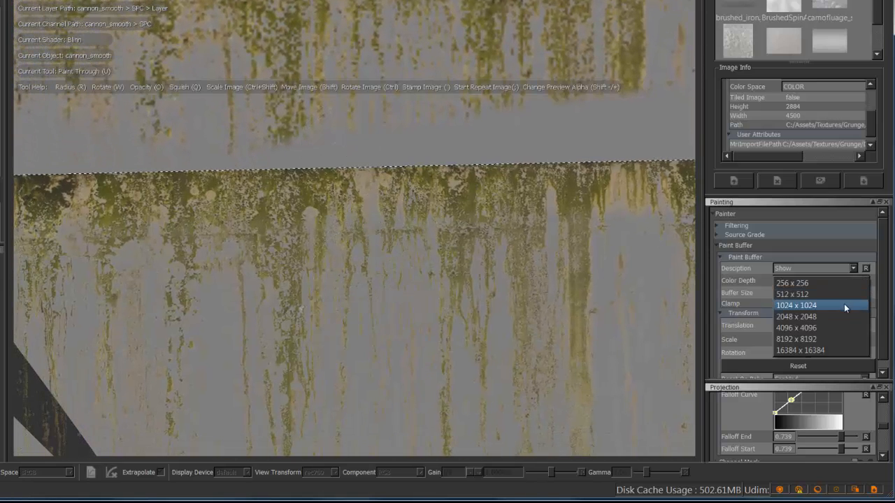
pyautogui.click(823, 340)
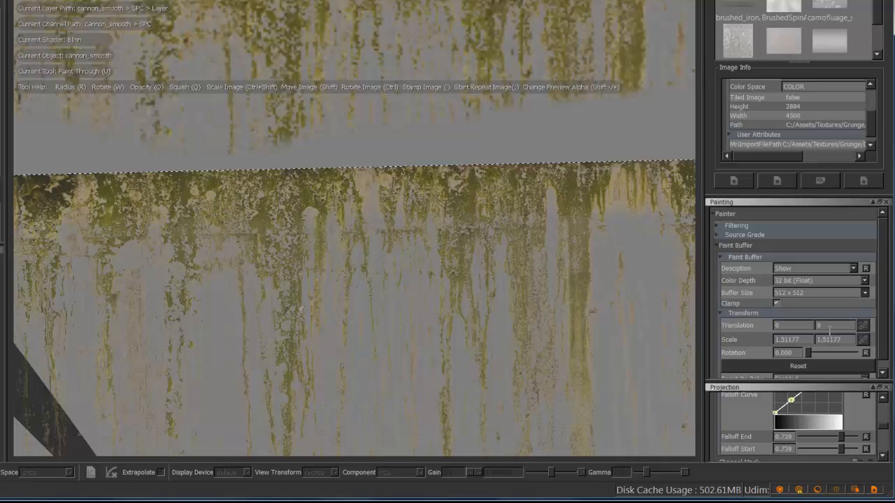
pyautogui.moveTo(260, 243)
pyautogui.keyDown('shift'); pyautogui.mouseDown()
pyautogui.moveTo(287, 180)
pyautogui.moveTo(253, 255)
pyautogui.moveTo(247, 164)
pyautogui.mouseUp(); pyautogui.keyUp('shift')
pyautogui.keyDown('alt'); pyautogui.moveTo(314, 188); pyautogui.dragTo(289, 199, button='right'); pyautogui.keyUp('alt')
pyautogui.moveTo(322, 185)
pyautogui.keyDown('alt'); pyautogui.mouseDown(button='middle')
pyautogui.moveTo(316, 244)
pyautogui.moveTo(282, 210)
pyautogui.mouseUp(button='middle'); pyautogui.keyUp('alt')
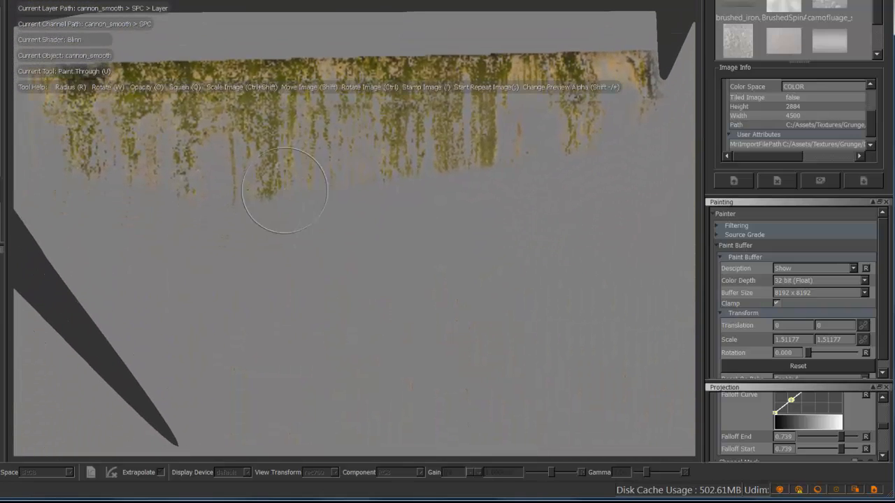
pyautogui.moveTo(287, 201)
pyautogui.keyDown('shift'); pyautogui.mouseDown()
pyautogui.moveTo(295, 259)
pyautogui.moveTo(295, 240)
pyautogui.moveTo(295, 259)
pyautogui.moveTo(283, 271)
pyautogui.mouseUp(); pyautogui.keyUp('shift')
# Paint a second strip of mossy leaks across the shell below the first one and bake it
pyautogui.moveTo(70, 242)
pyautogui.mouseDown()
pyautogui.moveTo(118, 257)
pyautogui.moveTo(423, 236)
pyautogui.moveTo(539, 260)
pyautogui.moveTo(475, 304)
pyautogui.moveTo(338, 301)
pyautogui.moveTo(262, 321)
pyautogui.moveTo(209, 311)
pyautogui.mouseUp()
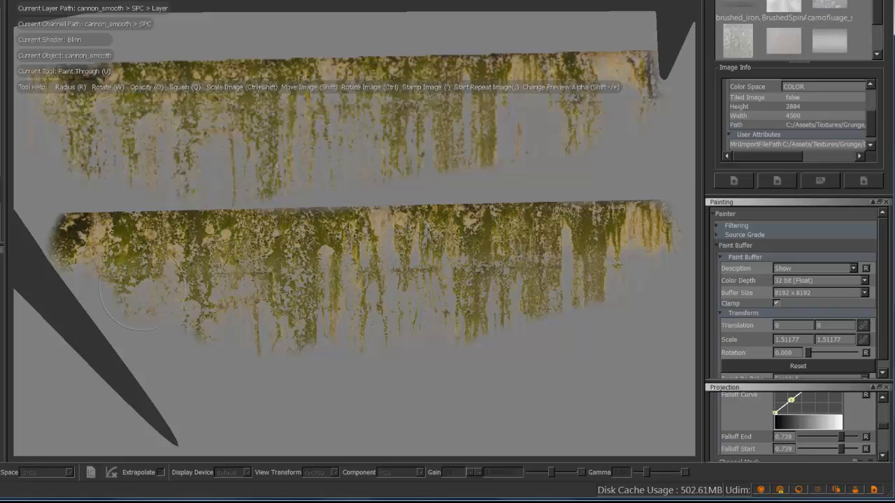
pyautogui.moveTo(97, 281)
pyautogui.mouseDown()
pyautogui.moveTo(49, 238)
pyautogui.moveTo(44, 255)
pyautogui.moveTo(307, 358)
pyautogui.moveTo(467, 357)
pyautogui.moveTo(562, 311)
pyautogui.mouseUp()
pyautogui.moveTo(621, 239); pyautogui.dragTo(700, 211)
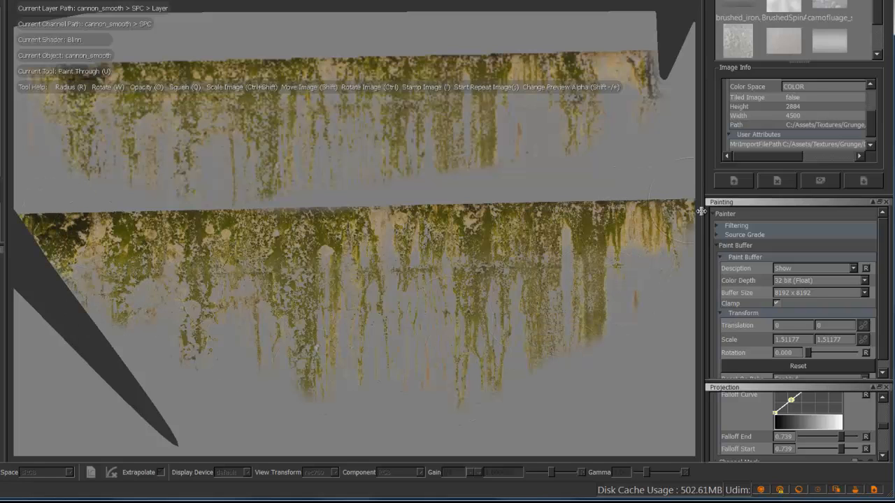
pyautogui.moveTo(573, 310)
pyautogui.mouseDown()
pyautogui.moveTo(517, 377)
pyautogui.moveTo(427, 265)
pyautogui.mouseUp()
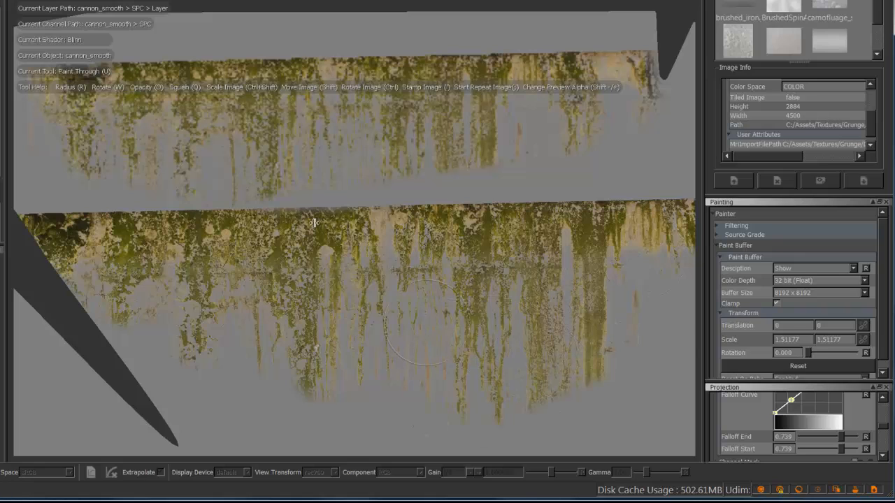
pyautogui.press('b')
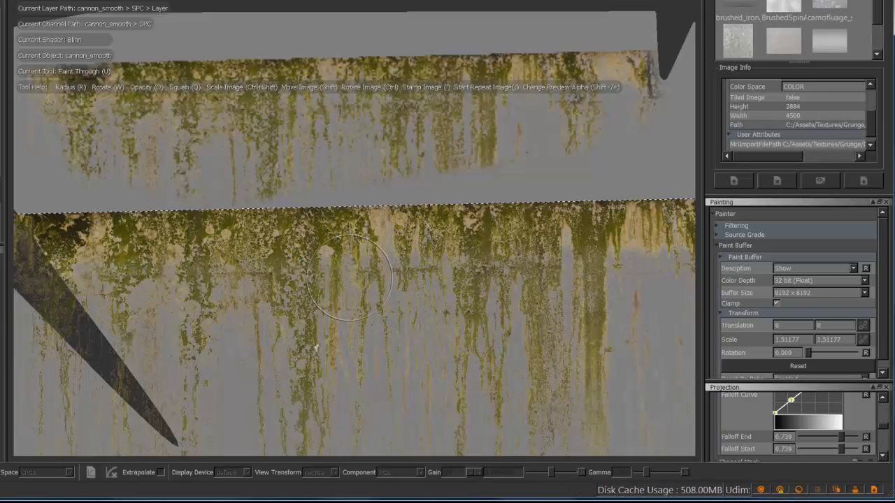
# Examine the sharpness of the two painted leak strips up close and within the whole UV shell
pyautogui.hotkey('ctrl', 'shift')
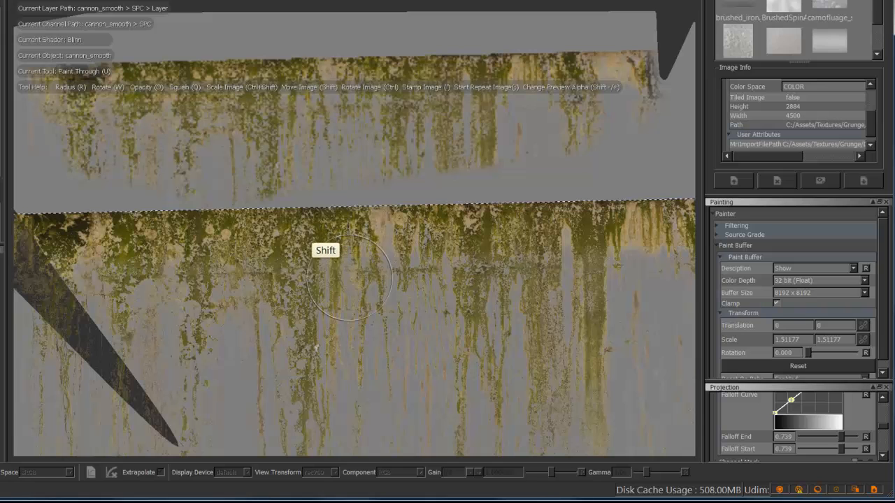
pyautogui.keyDown('shift'); pyautogui.moveTo(301, 234); pyautogui.dragTo(291, 367); pyautogui.keyUp('shift')
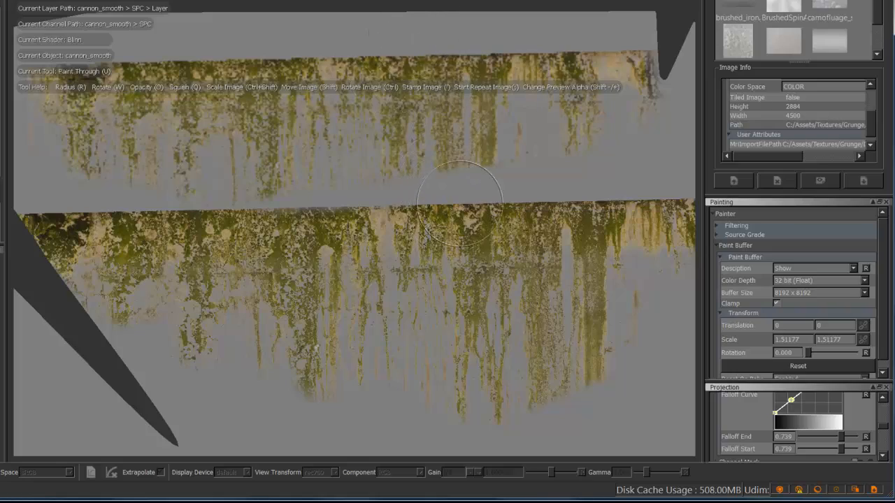
pyautogui.moveTo(479, 174)
pyautogui.keyDown('alt'); pyautogui.mouseDown(button='right')
pyautogui.moveTo(385, 204)
pyautogui.moveTo(509, 152)
pyautogui.moveTo(376, 191)
pyautogui.moveTo(350, 183)
pyautogui.moveTo(398, 143)
pyautogui.mouseUp(button='right'); pyautogui.keyUp('alt')
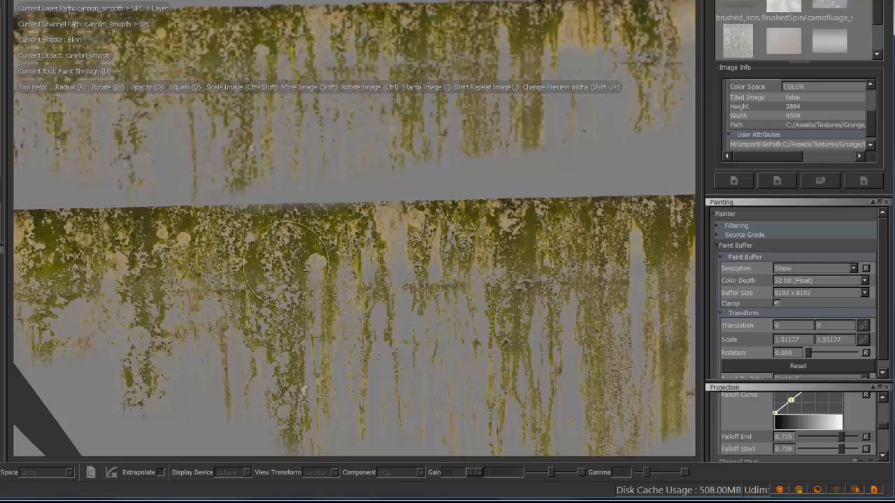
pyautogui.moveTo(505, 184)
pyautogui.keyDown('alt'); pyautogui.mouseDown(button='right')
pyautogui.moveTo(336, 242)
pyautogui.moveTo(341, 235)
pyautogui.mouseUp(button='right'); pyautogui.keyUp('alt')
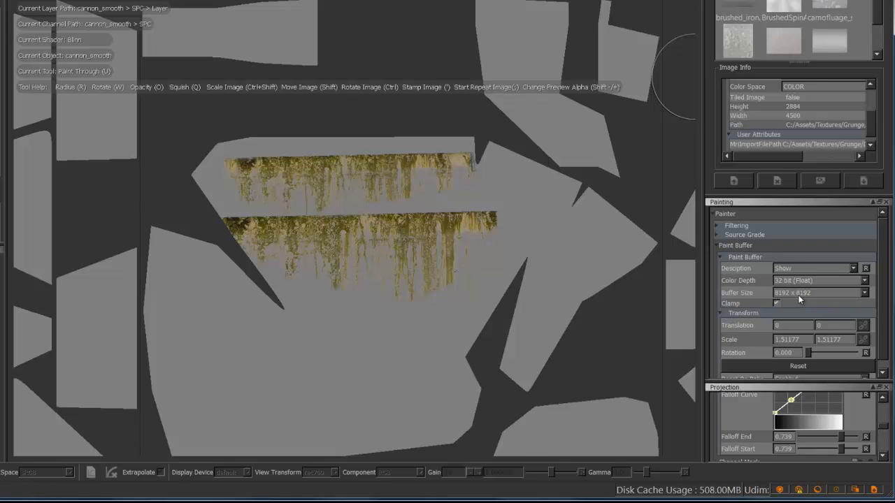
# Close the Painting palette and show the image info of the dusty painted metal texture
pyautogui.click(886, 202)
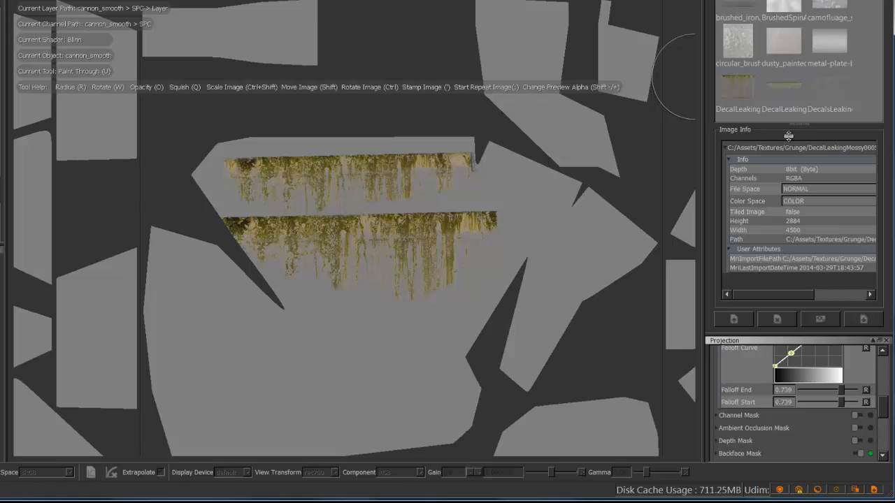
pyautogui.click(784, 44)
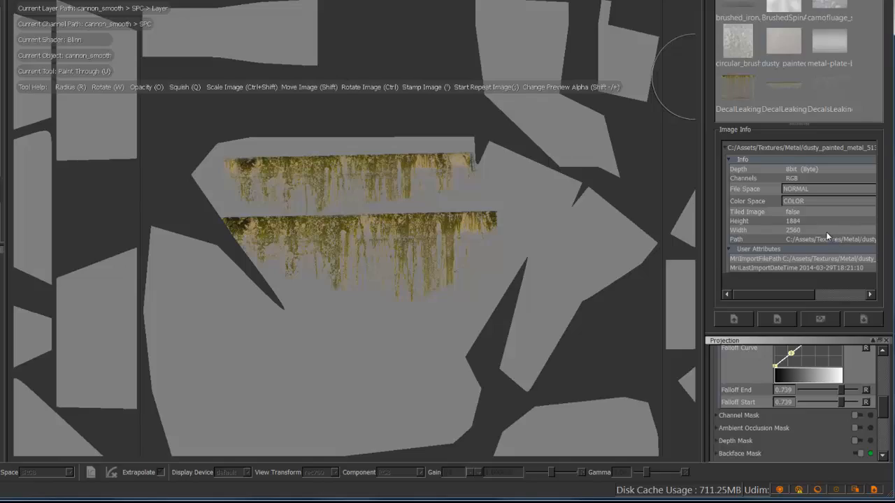
# Switch to the Ortho view and examine the painted leaks and surrounding shadows on the cannon turret from several angles
pyautogui.moveTo(298, 238)
pyautogui.keyDown('alt'); pyautogui.mouseDown(button='right')
pyautogui.moveTo(561, 142)
pyautogui.moveTo(371, 184)
pyautogui.moveTo(458, 139)
pyautogui.moveTo(469, 161)
pyautogui.moveTo(417, 176)
pyautogui.mouseUp(button='right'); pyautogui.keyUp('alt')
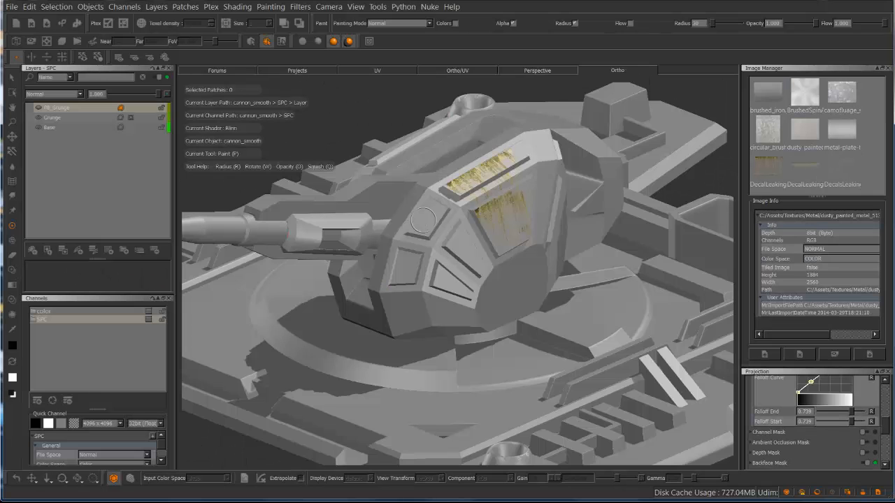
pyautogui.keyDown('alt'); pyautogui.moveTo(461, 223); pyautogui.dragTo(514, 213, button='right'); pyautogui.keyUp('alt')
pyautogui.keyDown('alt'); pyautogui.moveTo(461, 223); pyautogui.dragTo(402, 349, button='middle'); pyautogui.keyUp('alt')
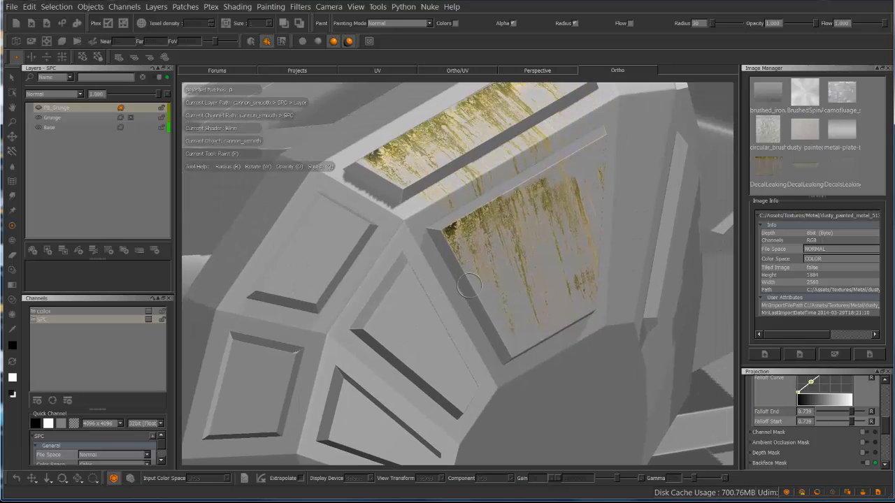
pyautogui.keyDown('alt'); pyautogui.moveTo(462, 224); pyautogui.dragTo(440, 217); pyautogui.keyUp('alt')
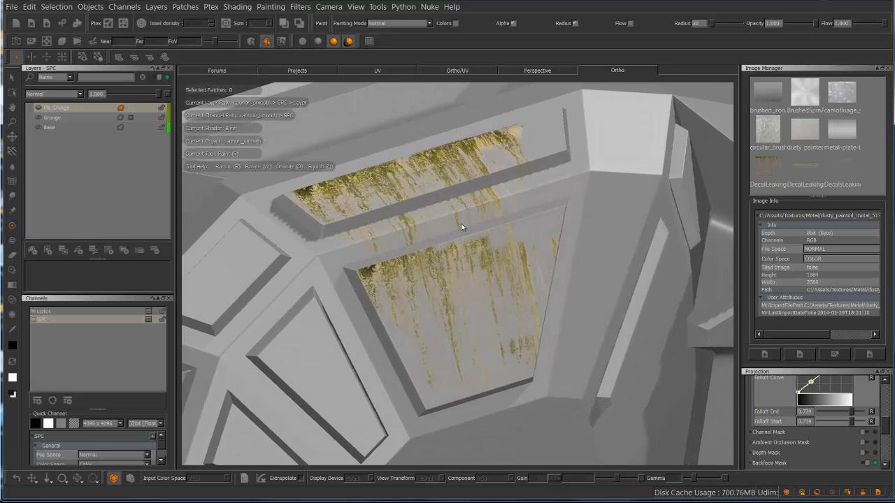
pyautogui.scroll(-2, 461, 223)
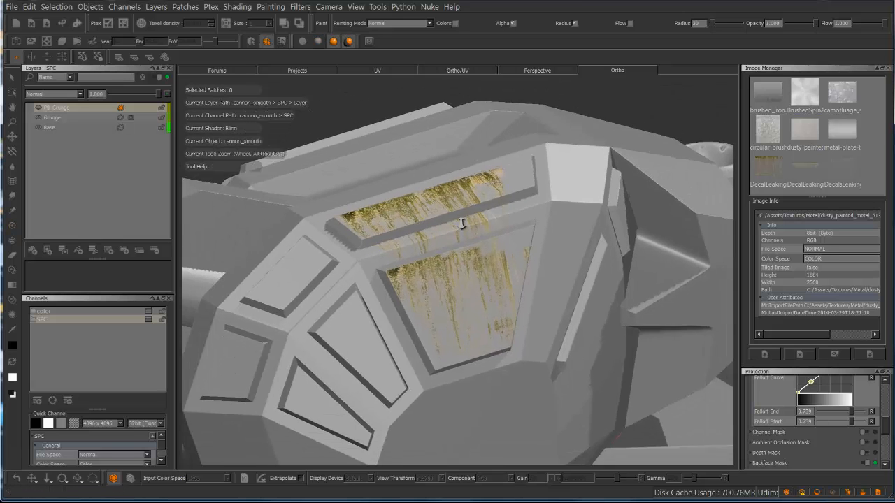
pyautogui.keyDown('alt'); pyautogui.moveTo(461, 223); pyautogui.dragTo(405, 220); pyautogui.keyUp('alt')
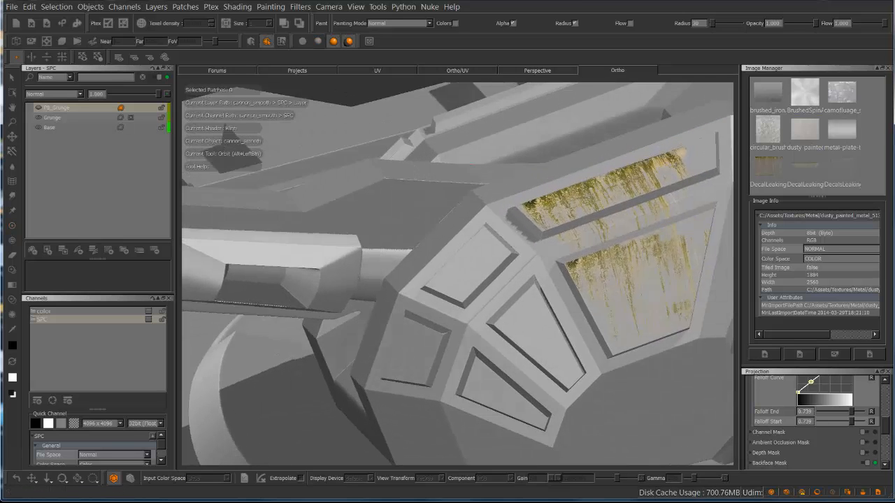
pyautogui.keyDown('alt'); pyautogui.moveTo(423, 267); pyautogui.dragTo(548, 118, button='middle'); pyautogui.keyUp('alt')
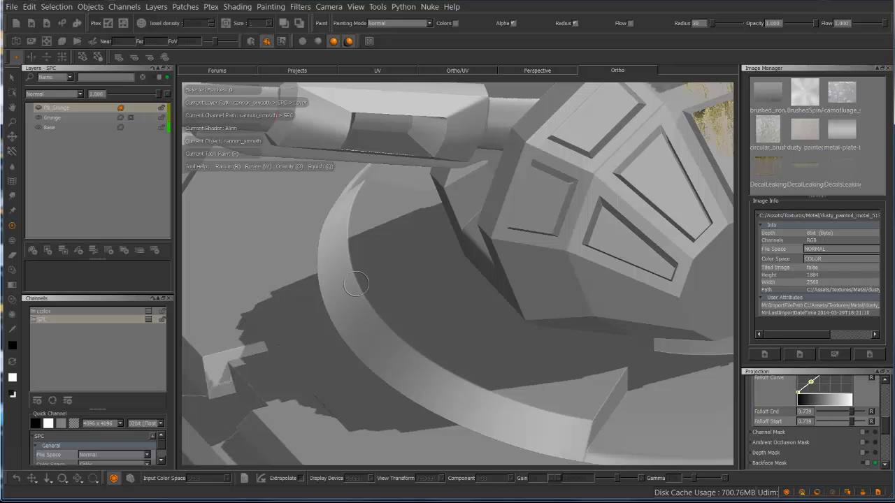
# Compare the cannon turret and its base with the main mesh's lighting shadows switched off and on
pyautogui.click(349, 41)
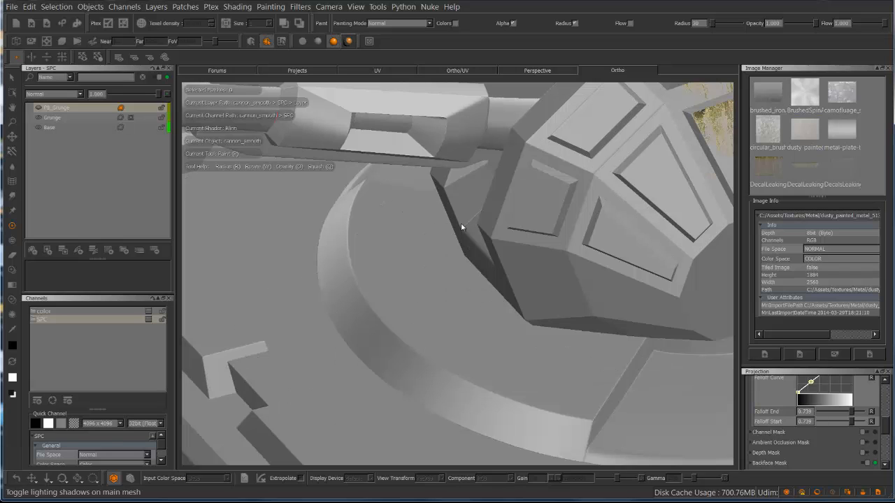
pyautogui.click(349, 41)
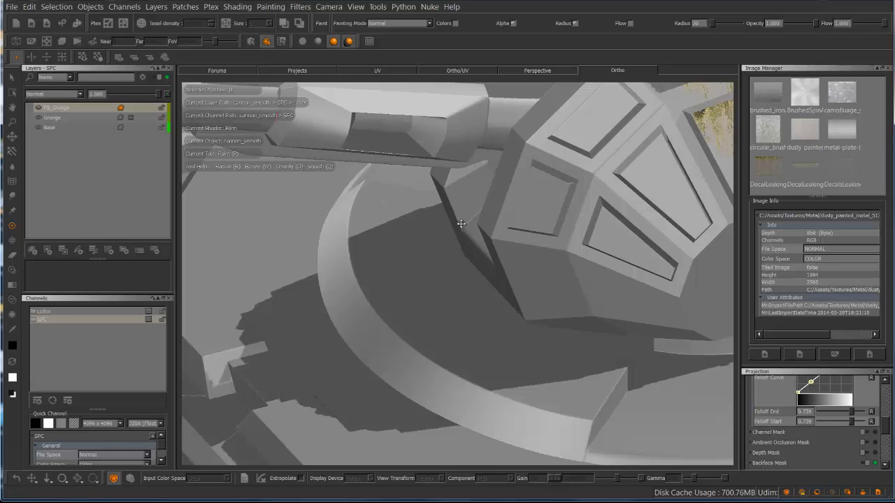
pyautogui.click(349, 41)
pyautogui.click(349, 41)
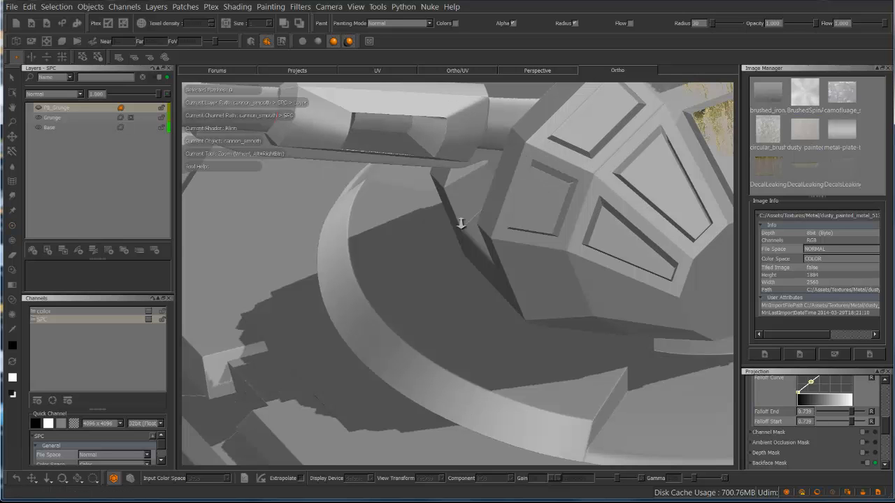
pyautogui.keyDown('alt'); pyautogui.moveTo(460, 223); pyautogui.dragTo(462, 224, button='right'); pyautogui.keyUp('alt')
pyautogui.keyDown('alt'); pyautogui.moveTo(461, 224); pyautogui.dragTo(462, 224, button='middle'); pyautogui.keyUp('alt')
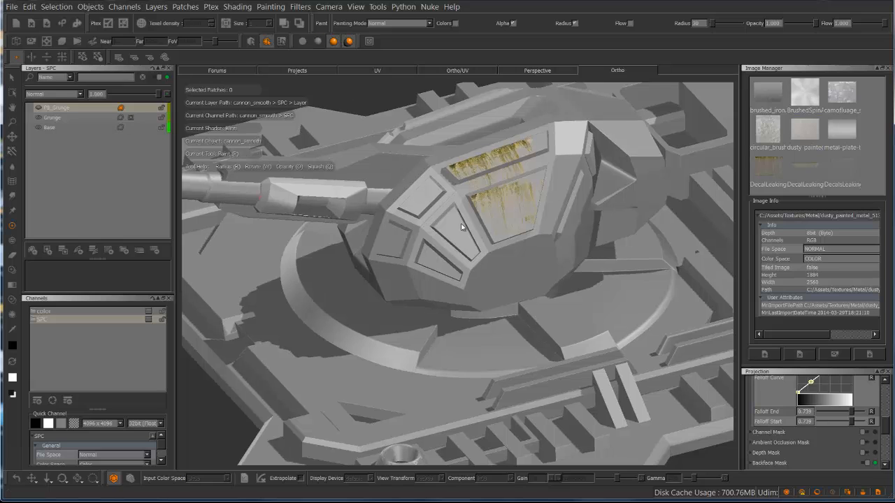
# Turn off the lighting shadows, view the turret's painted panels from the front, and switch the main mesh to flat lighting
pyautogui.click(348, 41)
pyautogui.moveTo(461, 223)
pyautogui.keyDown('alt'); pyautogui.mouseDown()
pyautogui.moveTo(452, 199)
pyautogui.moveTo(461, 222)
pyautogui.mouseUp(); pyautogui.keyUp('alt')
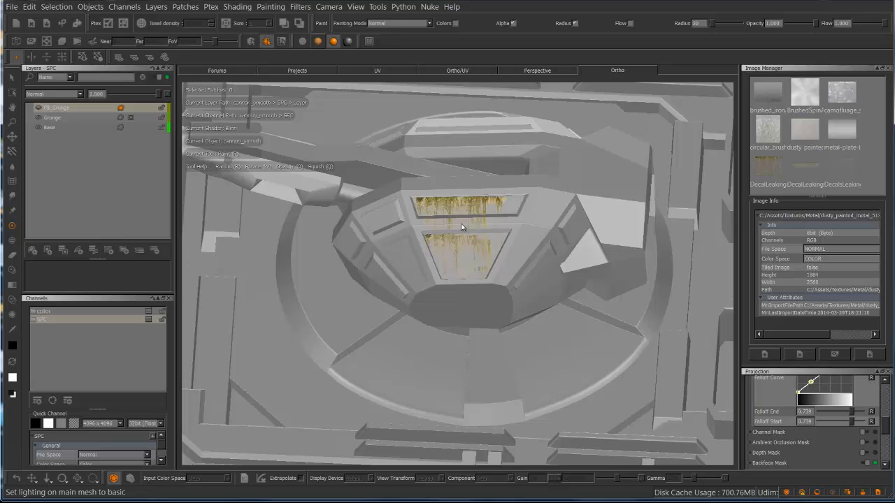
pyautogui.click(318, 41)
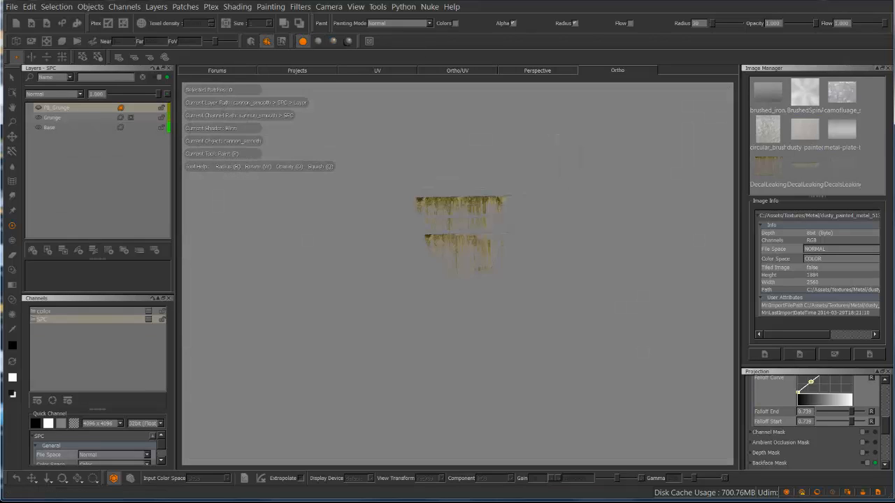
# Compare the cannon under flat, basic and full lighting from several angles, ending with full lighting and shadows switched on
pyautogui.keyDown('alt'); pyautogui.moveTo(353, 216); pyautogui.dragTo(462, 223); pyautogui.keyUp('alt')
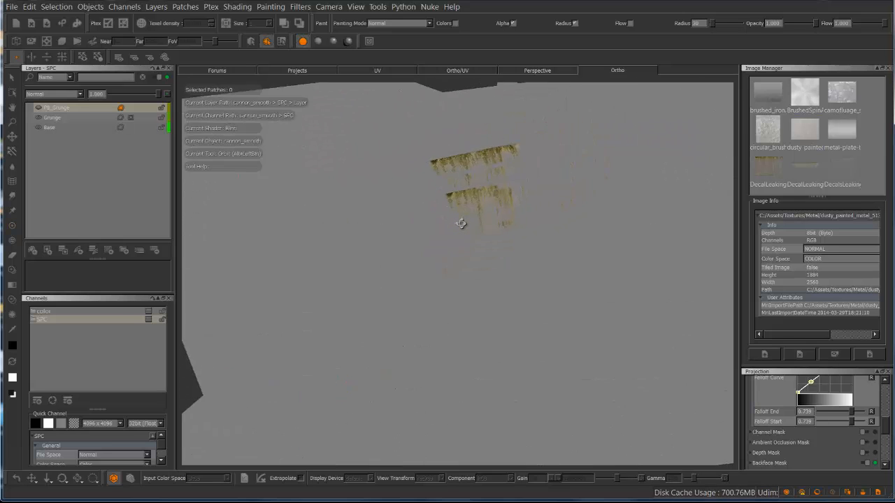
pyautogui.keyDown('alt'); pyautogui.moveTo(461, 224); pyautogui.dragTo(461, 223, button='right'); pyautogui.keyUp('alt')
pyautogui.keyDown('alt'); pyautogui.moveTo(461, 223); pyautogui.dragTo(461, 226); pyautogui.keyUp('alt')
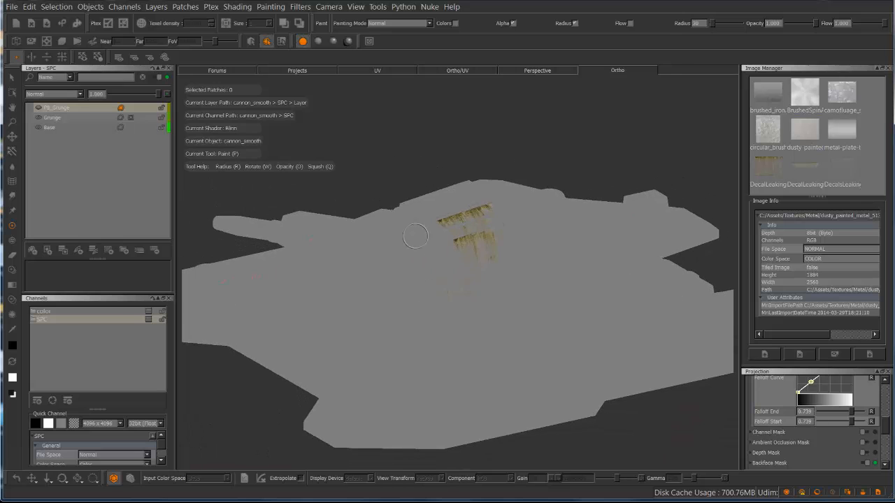
pyautogui.press('F5')
pyautogui.press('F6')
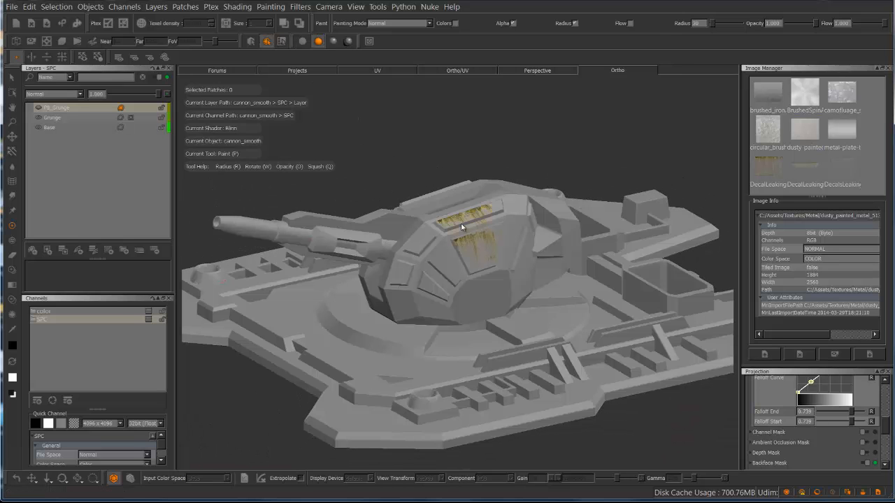
pyautogui.press('F7')
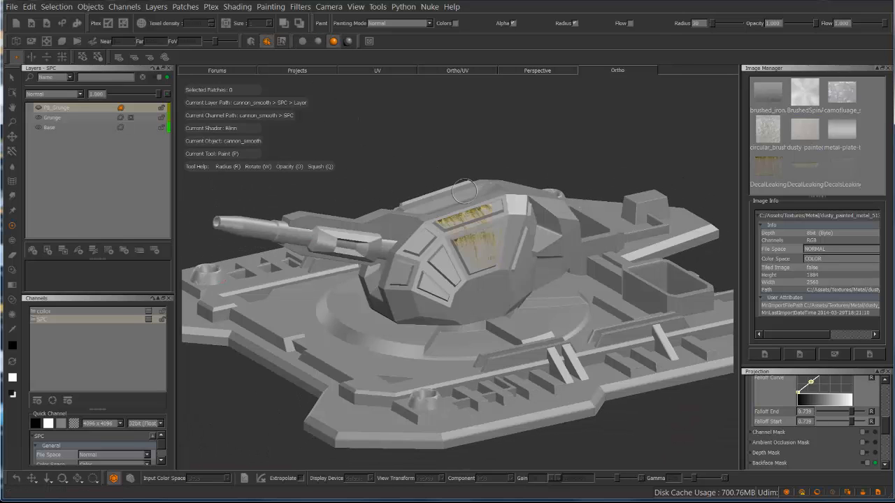
pyautogui.moveTo(461, 227)
pyautogui.keyDown('alt'); pyautogui.mouseDown()
pyautogui.moveTo(425, 223)
pyautogui.moveTo(464, 228)
pyautogui.mouseUp(); pyautogui.keyUp('alt')
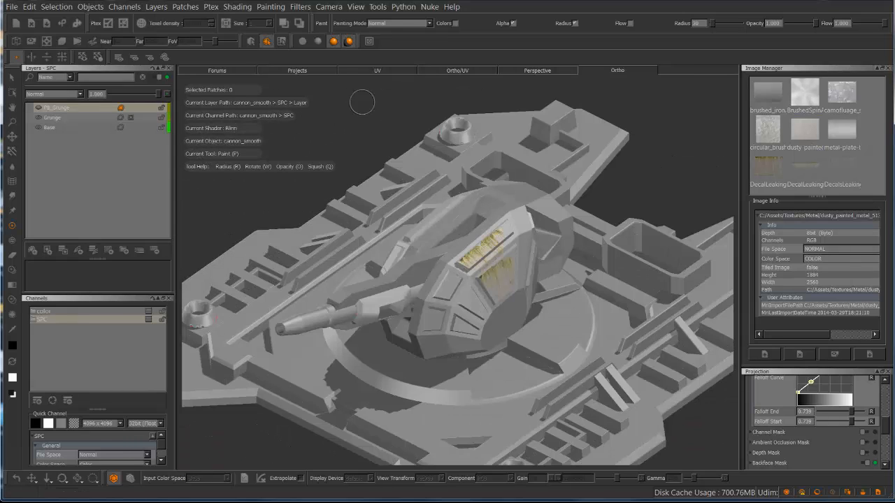
pyautogui.keyDown('alt'); pyautogui.moveTo(332, 99); pyautogui.dragTo(622, 158); pyautogui.keyUp('alt')
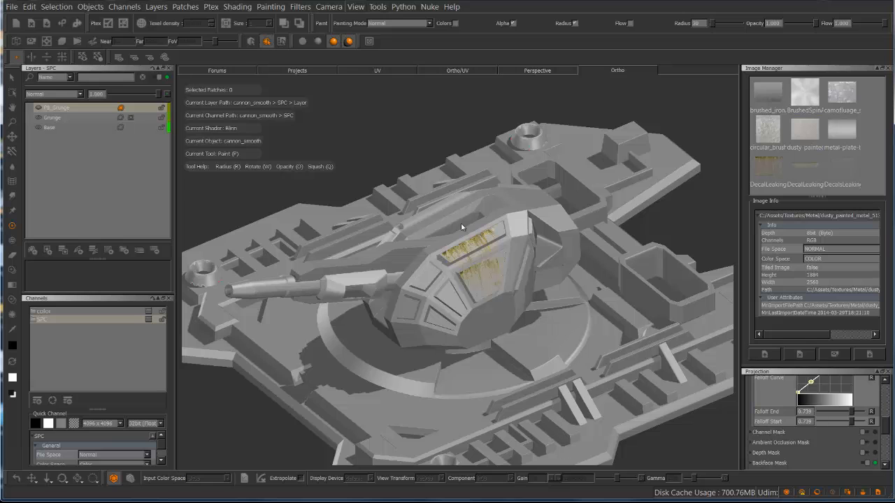
# Open the Lights palette and compare the cannon with scene lights One, Two, Three and Four switched off and on
pyautogui.click(356, 7)
pyautogui.moveTo(371, 123)
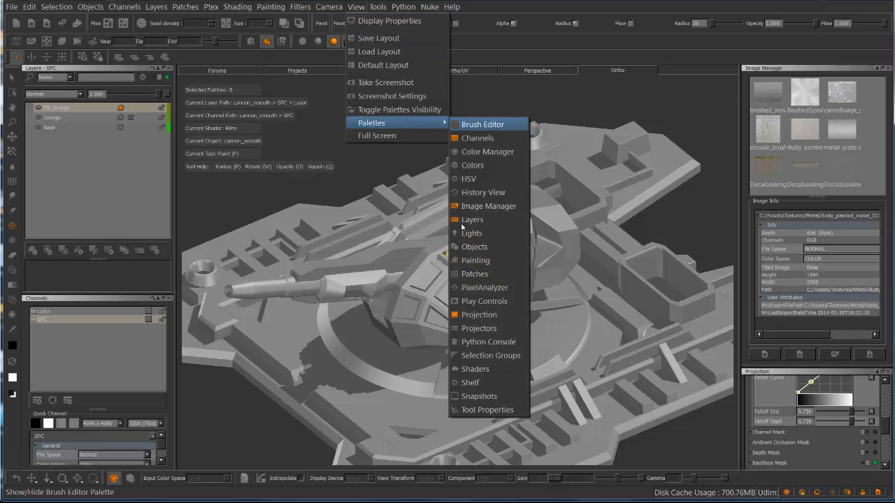
pyautogui.click(470, 233)
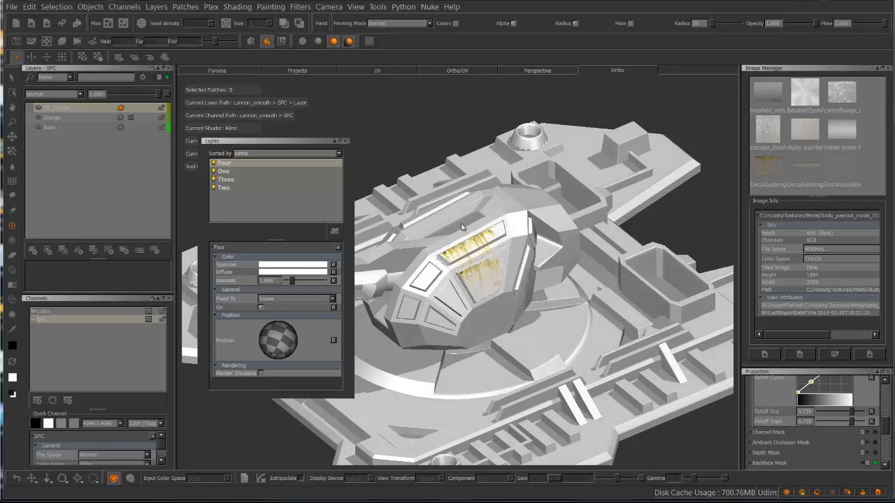
pyautogui.click(214, 163)
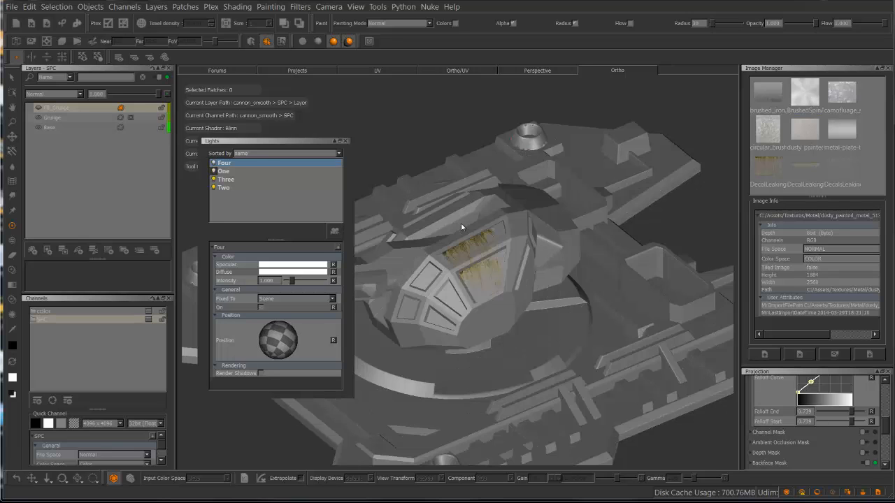
pyautogui.click(214, 179)
pyautogui.click(214, 188)
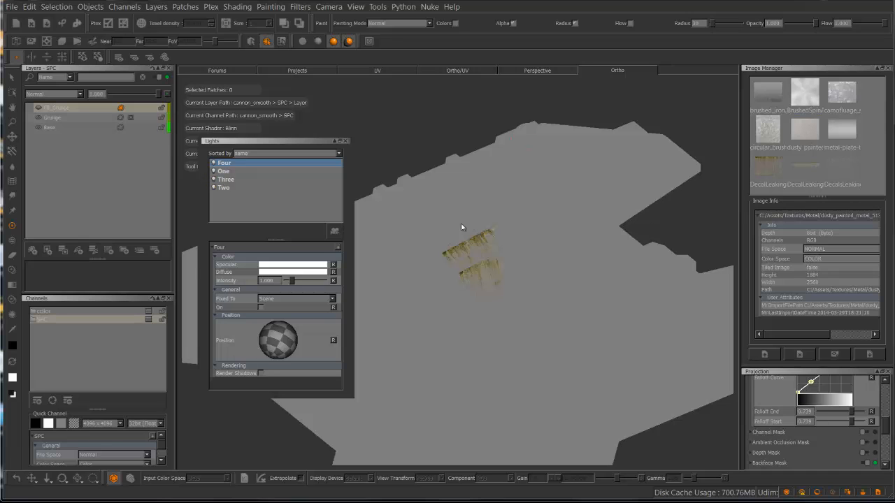
pyautogui.click(213, 188)
pyautogui.click(214, 180)
pyautogui.click(214, 171)
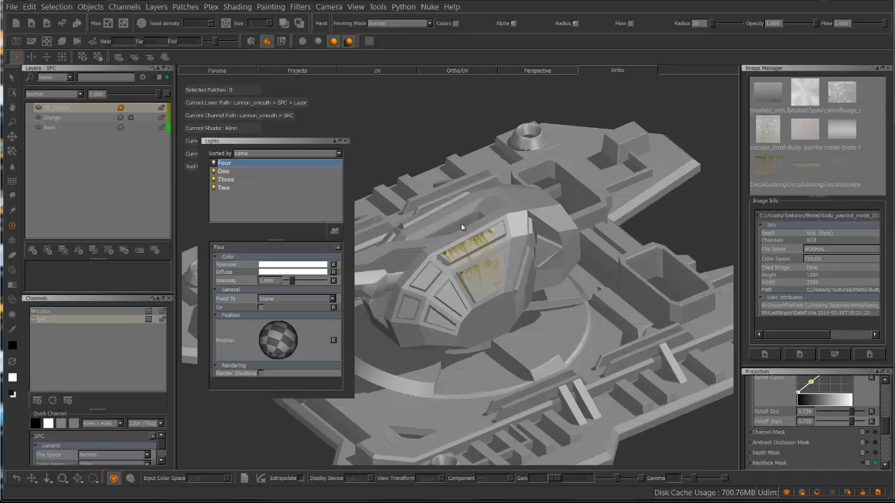
pyautogui.click(214, 162)
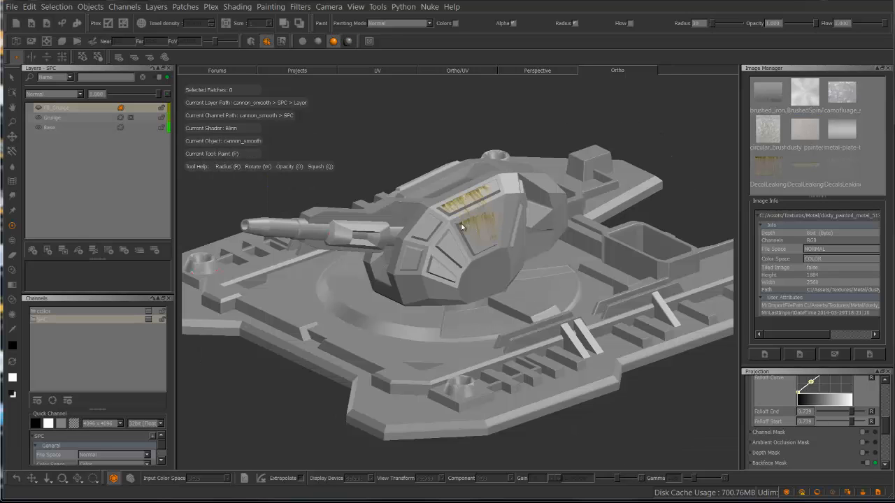
# Examine the painted leaks on the turret's panels from several angles and up close
pyautogui.keyDown('alt'); pyautogui.moveTo(403, 267); pyautogui.dragTo(425, 243); pyautogui.keyUp('alt')
pyautogui.keyDown('alt'); pyautogui.moveTo(408, 256); pyautogui.dragTo(478, 252, button='middle'); pyautogui.keyUp('alt')
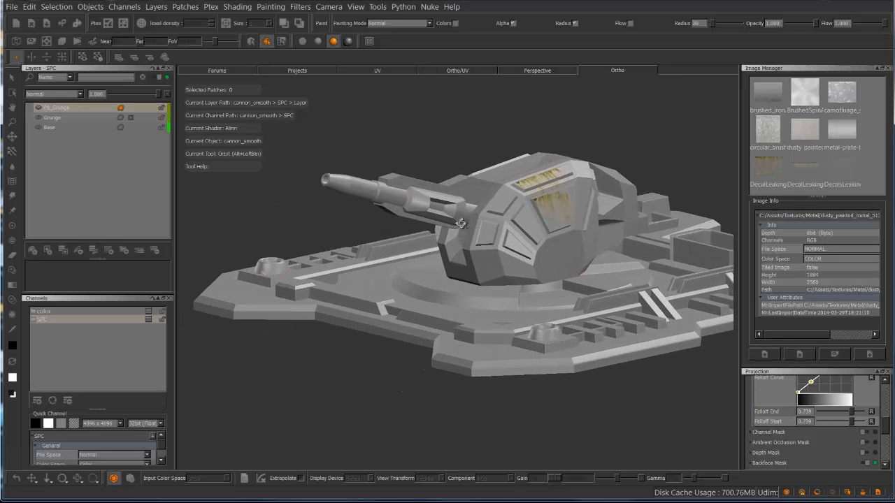
pyautogui.keyDown('alt'); pyautogui.moveTo(423, 157); pyautogui.dragTo(472, 190); pyautogui.keyUp('alt')
pyautogui.keyDown('alt'); pyautogui.moveTo(495, 220); pyautogui.dragTo(461, 224, button='middle'); pyautogui.keyUp('alt')
pyautogui.moveTo(461, 223)
pyautogui.keyDown('alt'); pyautogui.mouseDown()
pyautogui.moveTo(423, 213)
pyautogui.moveTo(412, 229)
pyautogui.moveTo(448, 197)
pyautogui.moveTo(492, 179)
pyautogui.moveTo(461, 224)
pyautogui.moveTo(422, 220)
pyautogui.moveTo(452, 206)
pyautogui.mouseUp(); pyautogui.keyUp('alt')
pyautogui.press('p')
pyautogui.keyDown('alt'); pyautogui.moveTo(454, 218); pyautogui.dragTo(513, 200, button='right'); pyautogui.keyUp('alt')
pyautogui.keyDown('alt'); pyautogui.moveTo(464, 225); pyautogui.dragTo(367, 298, button='middle'); pyautogui.keyUp('alt')
pyautogui.keyDown('alt'); pyautogui.moveTo(448, 231); pyautogui.dragTo(491, 208, button='right'); pyautogui.keyUp('alt')
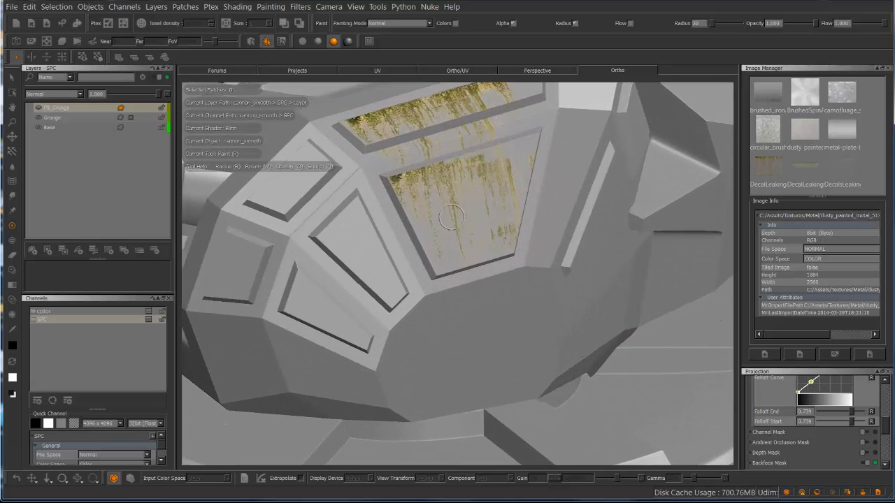
pyautogui.keyDown('alt'); pyautogui.moveTo(461, 225); pyautogui.dragTo(482, 293, button='middle'); pyautogui.keyUp('alt')
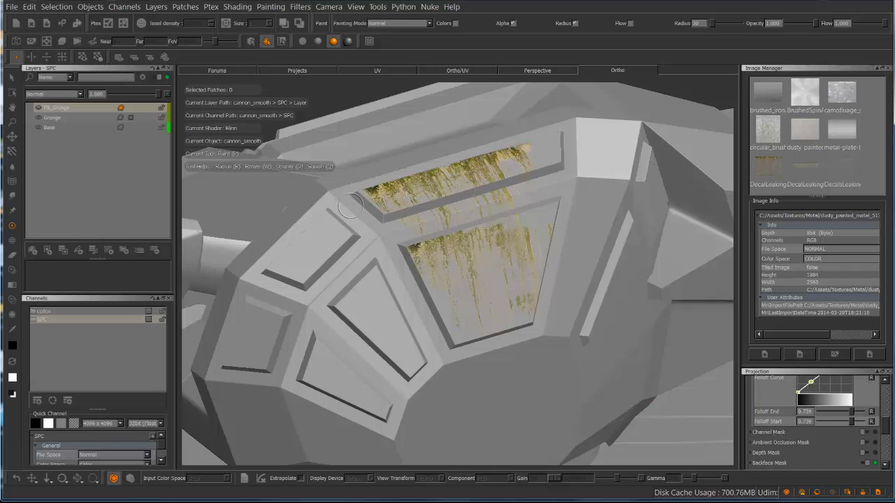
# Clear the painted leaks from the turret's panels and add a Tiled procedural layer above PB_Grunge
pyautogui.press('b')
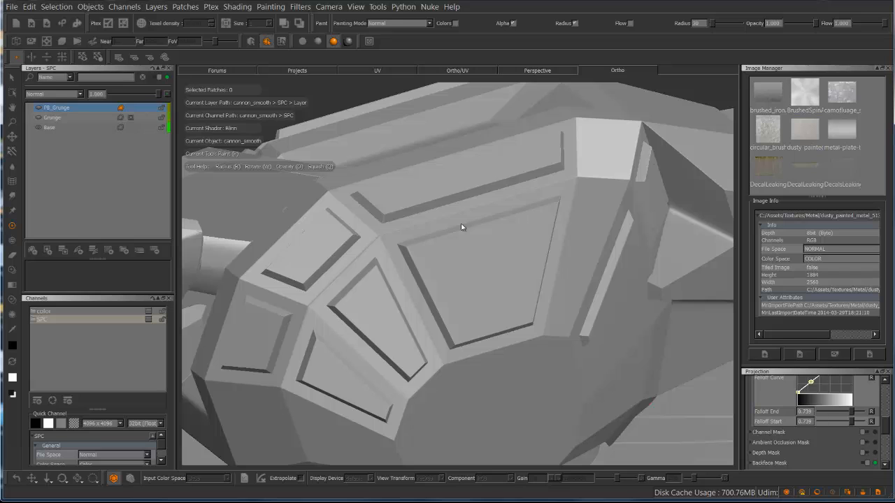
pyautogui.click(109, 250)
pyautogui.moveTo(130, 255)
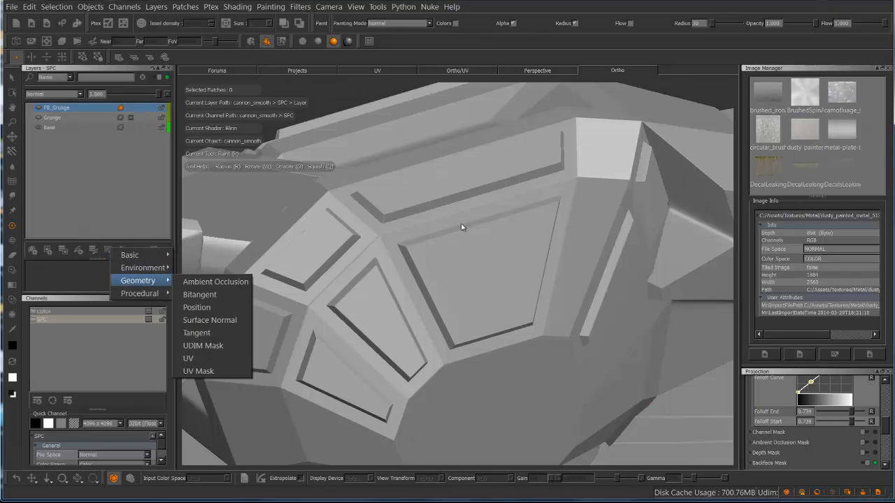
pyautogui.moveTo(139, 293)
pyautogui.moveTo(195, 332)
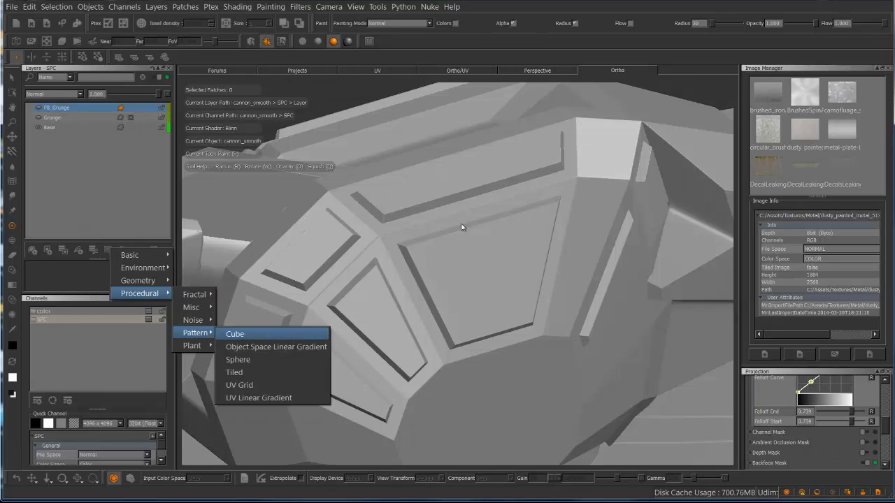
pyautogui.click(234, 372)
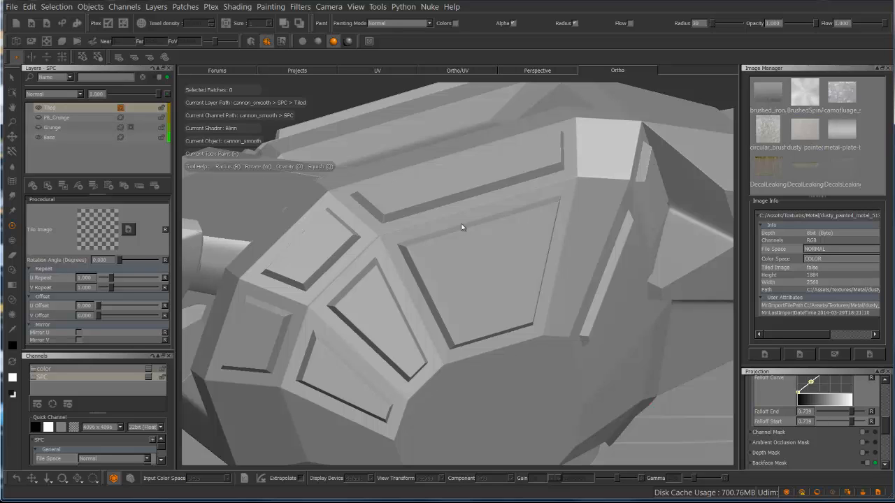
# Use the BrushedSpinAluminum image as the Tiled layer's tile image, then open its image file picker and cancel it
pyautogui.moveTo(804, 91); pyautogui.dragTo(461, 227)
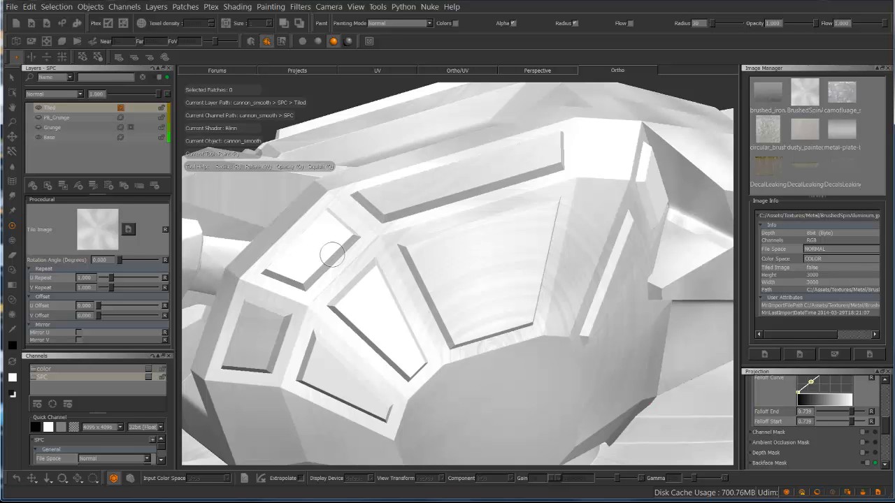
pyautogui.keyDown('alt'); pyautogui.moveTo(499, 304); pyautogui.dragTo(487, 264); pyautogui.keyUp('alt')
pyautogui.keyDown('alt'); pyautogui.moveTo(487, 263); pyautogui.dragTo(433, 285, button='right'); pyautogui.keyUp('alt')
pyautogui.keyDown('alt'); pyautogui.moveTo(433, 286); pyautogui.dragTo(413, 297); pyautogui.keyUp('alt')
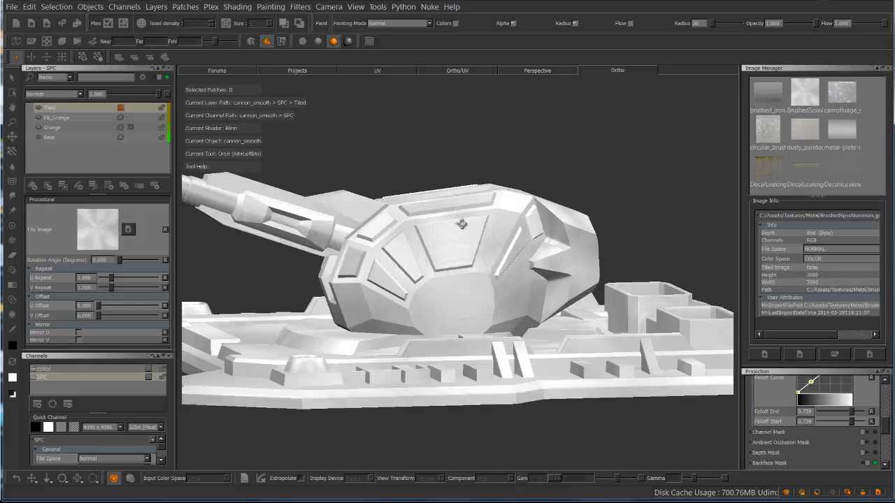
pyautogui.keyDown('alt'); pyautogui.moveTo(461, 223); pyautogui.dragTo(461, 226); pyautogui.keyUp('alt')
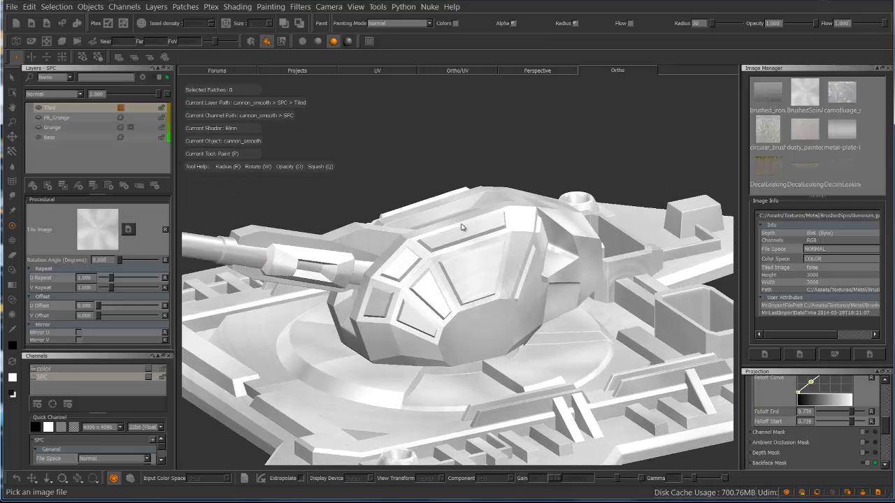
pyautogui.click(128, 229)
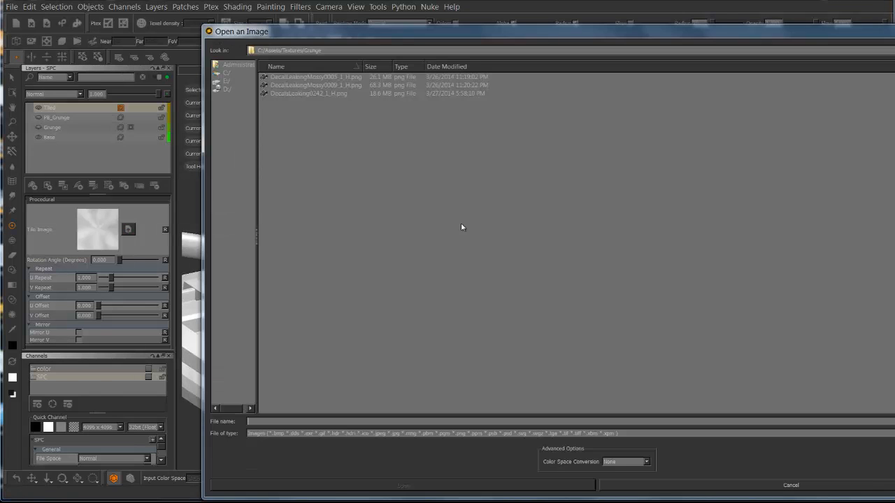
pyautogui.press('Escape')
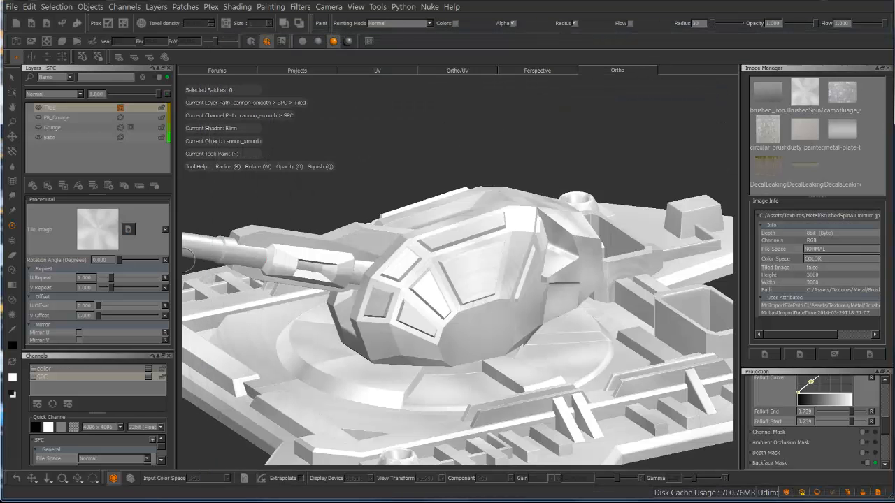
# Examine the tiled brushed aluminum texture across the turret and base, from an overview down to the turret's panels up close
pyautogui.keyDown('alt'); pyautogui.moveTo(461, 223); pyautogui.dragTo(456, 224); pyautogui.keyUp('alt')
pyautogui.keyDown('alt'); pyautogui.moveTo(461, 223); pyautogui.dragTo(489, 194, button='right'); pyautogui.keyUp('alt')
pyautogui.moveTo(489, 195)
pyautogui.keyDown('alt'); pyautogui.mouseDown()
pyautogui.moveTo(460, 225)
pyautogui.moveTo(494, 195)
pyautogui.mouseUp(); pyautogui.keyUp('alt')
pyautogui.moveTo(395, 228)
pyautogui.keyDown('alt'); pyautogui.mouseDown(button='right')
pyautogui.moveTo(461, 224)
pyautogui.moveTo(409, 233)
pyautogui.mouseUp(button='right'); pyautogui.keyUp('alt')
pyautogui.moveTo(410, 234)
pyautogui.keyDown('alt'); pyautogui.mouseDown()
pyautogui.moveTo(463, 224)
pyautogui.moveTo(424, 226)
pyautogui.moveTo(461, 224)
pyautogui.moveTo(449, 188)
pyautogui.mouseUp(); pyautogui.keyUp('alt')
pyautogui.scroll(-5, 461, 222)
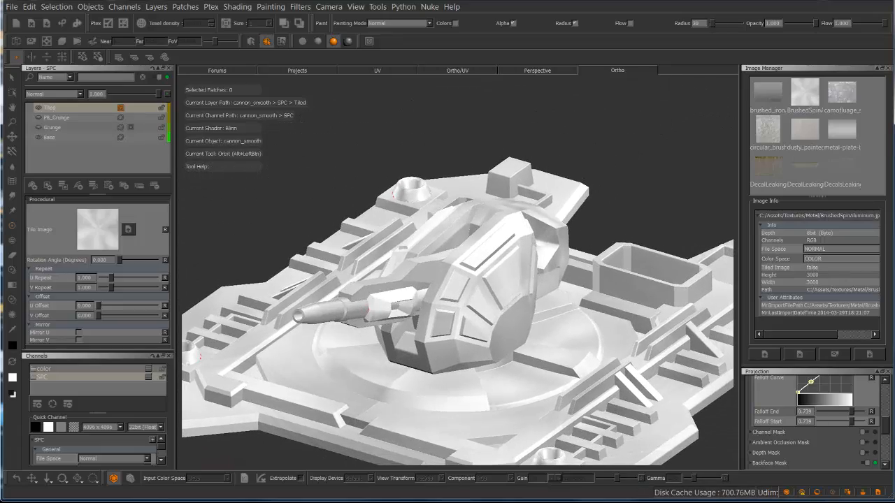
pyautogui.scroll(6, 394, 242)
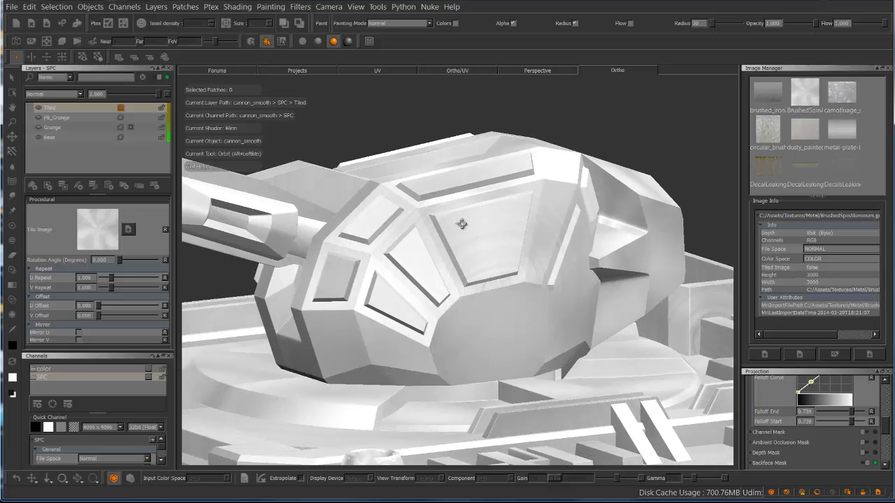
pyautogui.scroll(8, 461, 224)
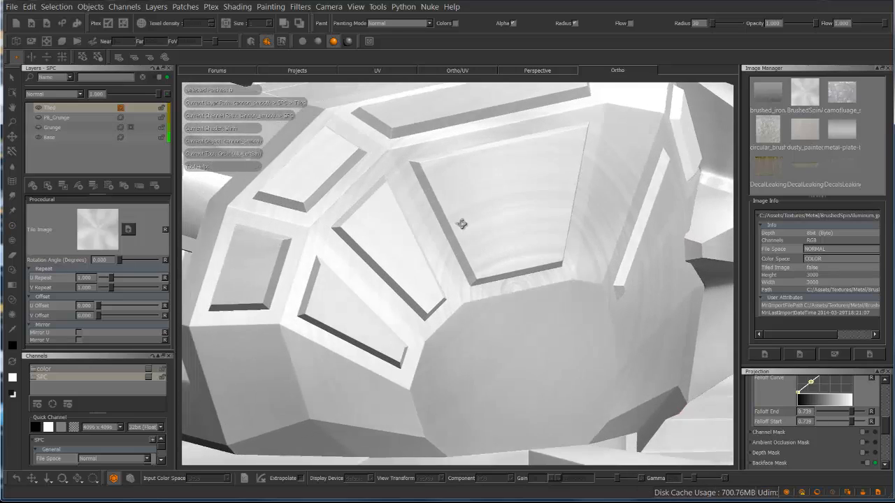
pyautogui.keyDown('alt'); pyautogui.moveTo(461, 223); pyautogui.dragTo(460, 236); pyautogui.keyUp('alt')
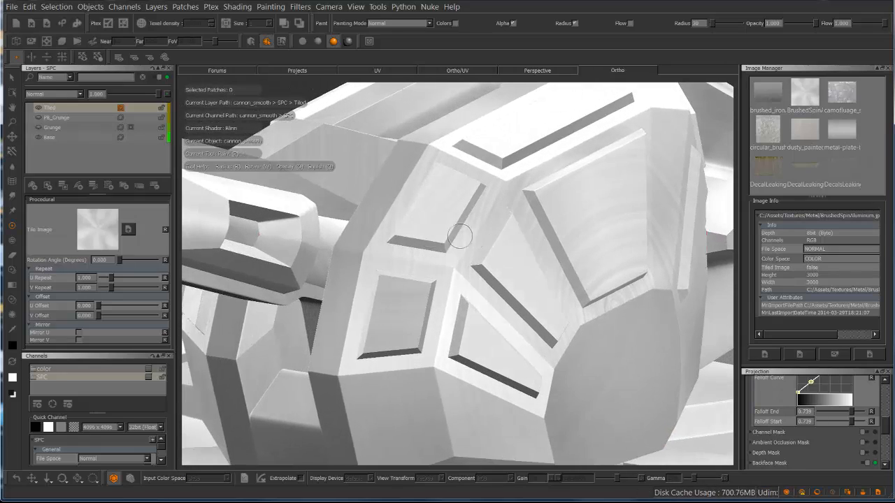
# Add a Levels adjustment stack to the Tiled layer with input white 0.943 and mid about 0.7, and close the stack window
pyautogui.rightClick(137, 108)
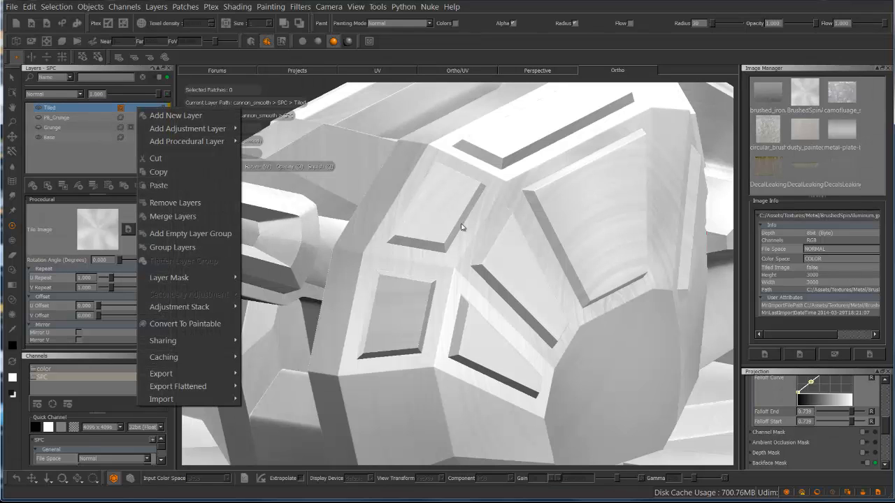
pyautogui.rightClick(91, 108)
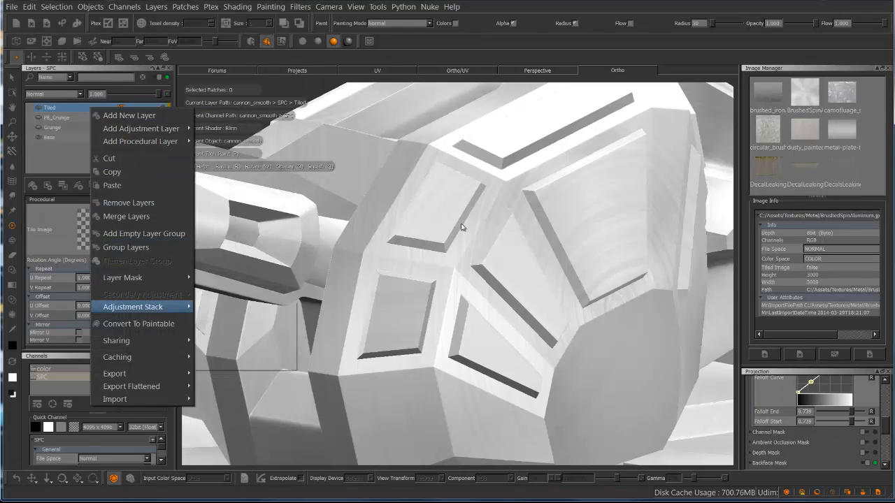
pyautogui.moveTo(133, 306)
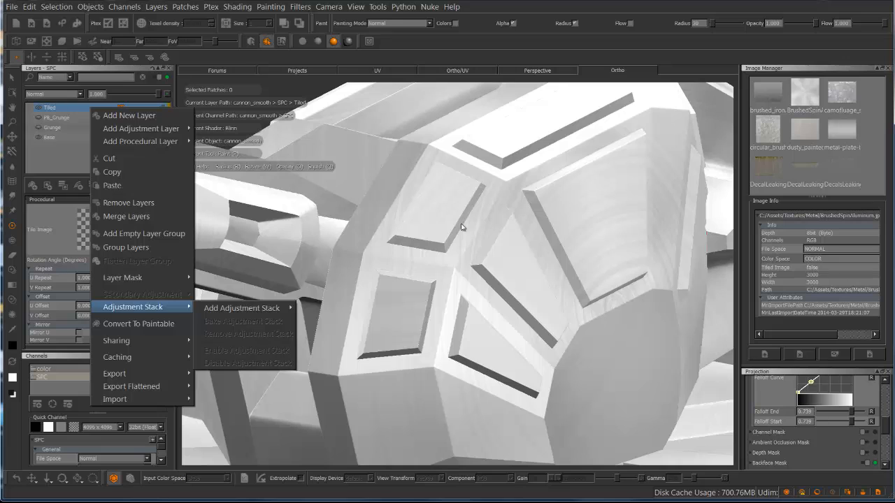
pyautogui.moveTo(241, 308)
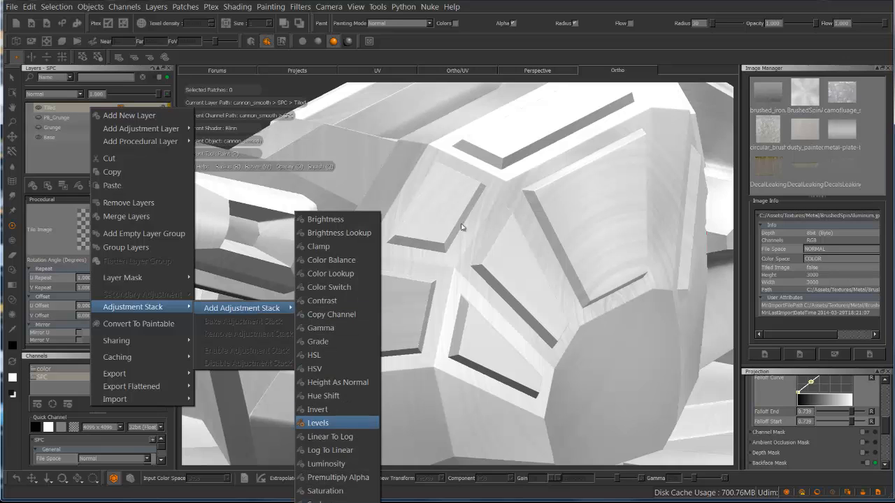
pyautogui.click(318, 423)
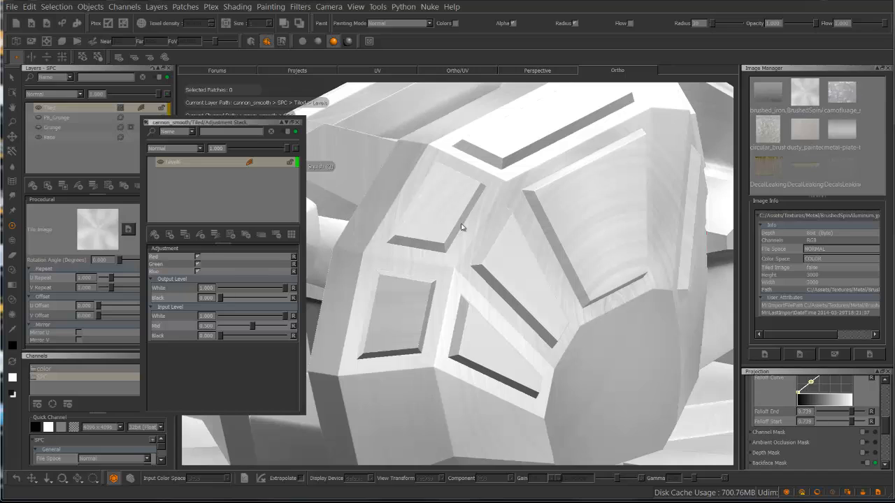
pyautogui.moveTo(252, 326); pyautogui.dragTo(281, 316)
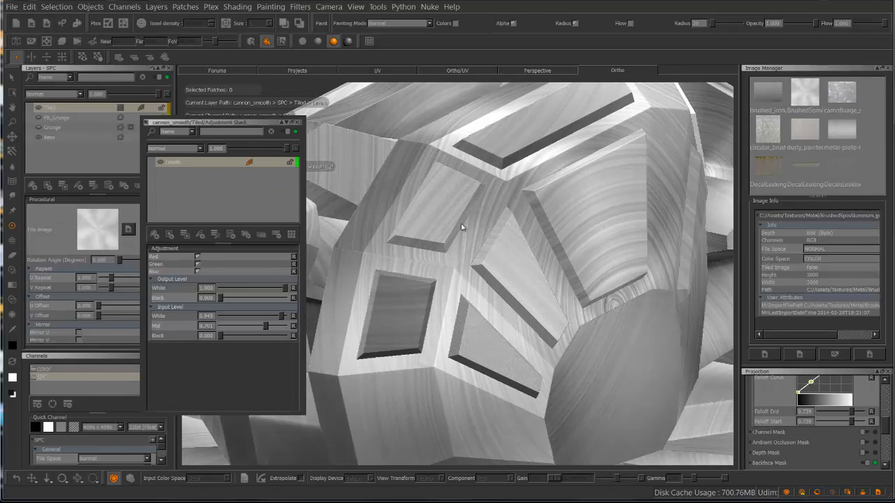
pyautogui.click(297, 122)
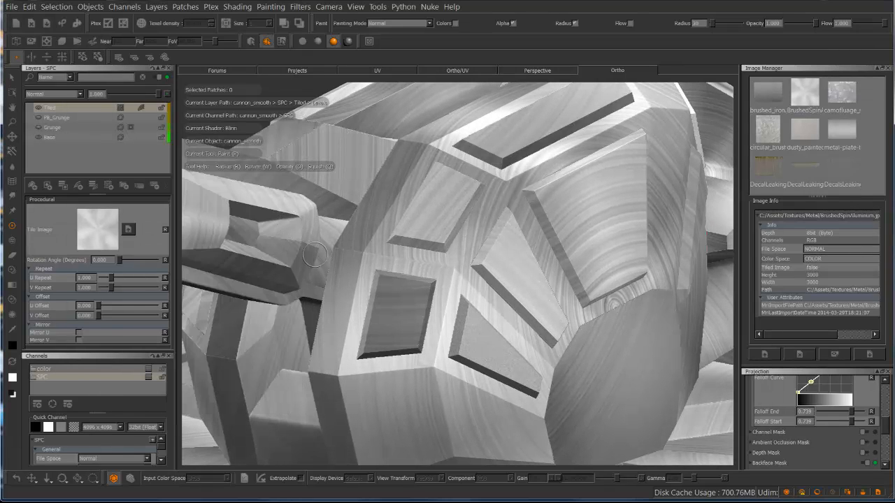
# Examine the levels-adjusted brushed aluminum on the turret and base from several angles and up close
pyautogui.keyDown('alt'); pyautogui.moveTo(461, 224); pyautogui.dragTo(461, 223); pyautogui.keyUp('alt')
pyautogui.keyDown('alt'); pyautogui.moveTo(462, 223); pyautogui.dragTo(461, 224, button='right'); pyautogui.keyUp('alt')
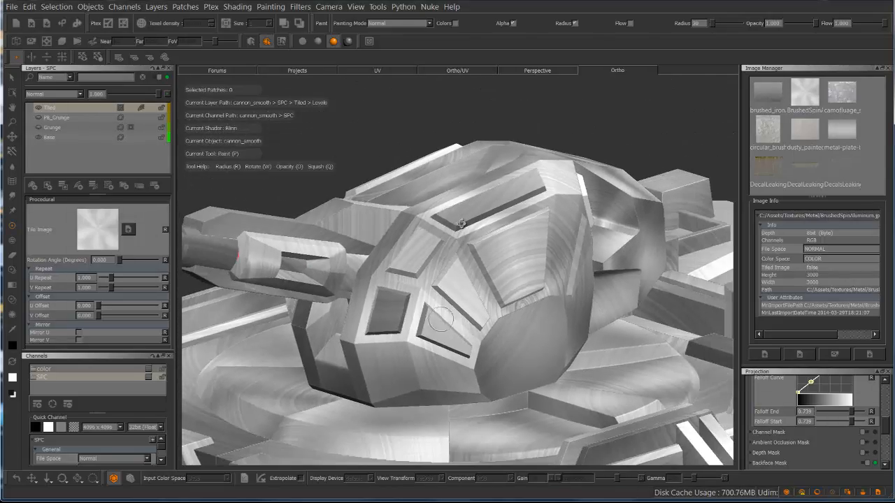
pyautogui.keyDown('alt'); pyautogui.moveTo(461, 224); pyautogui.dragTo(461, 224); pyautogui.keyUp('alt')
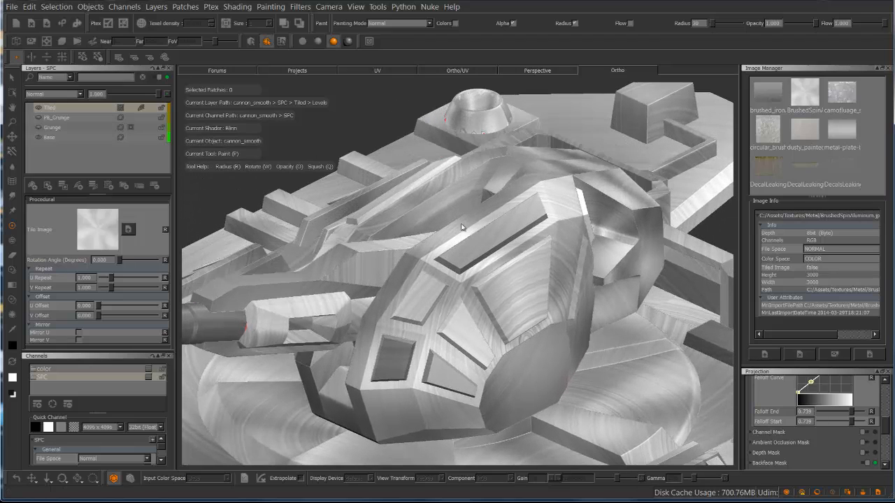
pyautogui.keyDown('alt'); pyautogui.moveTo(441, 329); pyautogui.dragTo(374, 311); pyautogui.keyUp('alt')
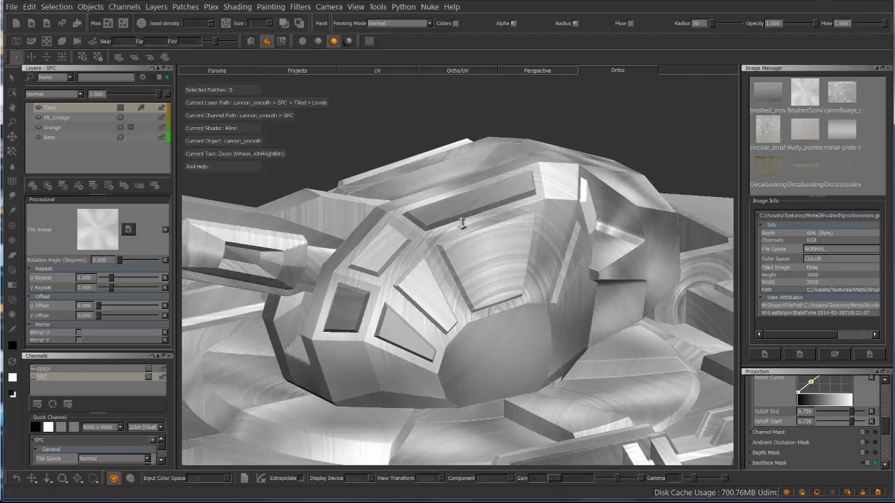
pyautogui.scroll(5, 461, 224)
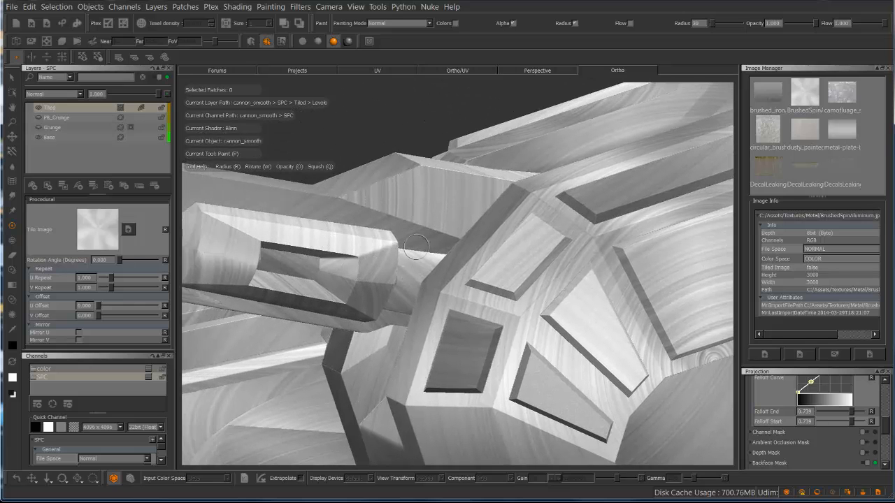
pyautogui.keyDown('alt'); pyautogui.moveTo(590, 274); pyautogui.dragTo(565, 244); pyautogui.keyUp('alt')
pyautogui.keyDown('alt'); pyautogui.moveTo(565, 243); pyautogui.dragTo(517, 255, button='right'); pyautogui.keyUp('alt')
pyautogui.moveTo(517, 254)
pyautogui.keyDown('alt'); pyautogui.mouseDown()
pyautogui.moveTo(463, 216)
pyautogui.moveTo(461, 223)
pyautogui.moveTo(460, 209)
pyautogui.moveTo(461, 227)
pyautogui.mouseUp(); pyautogui.keyUp('alt')
# Inspect how the tiled brushed aluminum image repeats across the UV patches, closing in on patch 1004
pyautogui.press('F5')
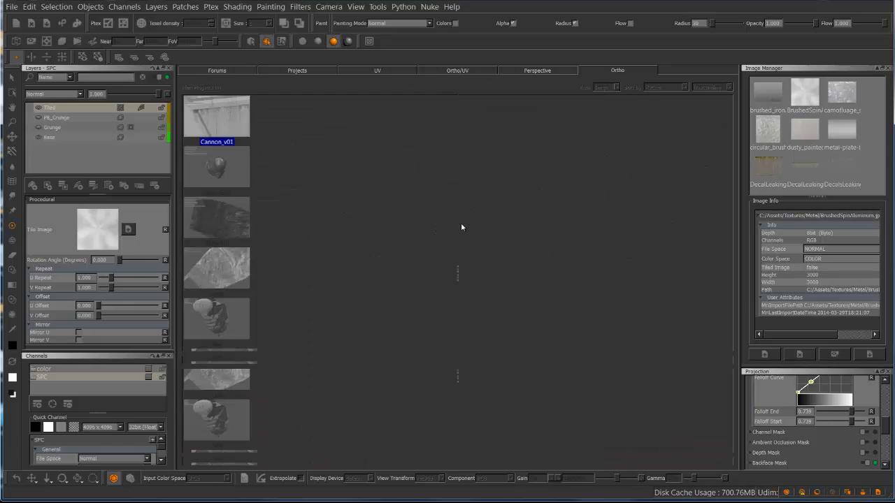
pyautogui.scroll(-6, 462, 223)
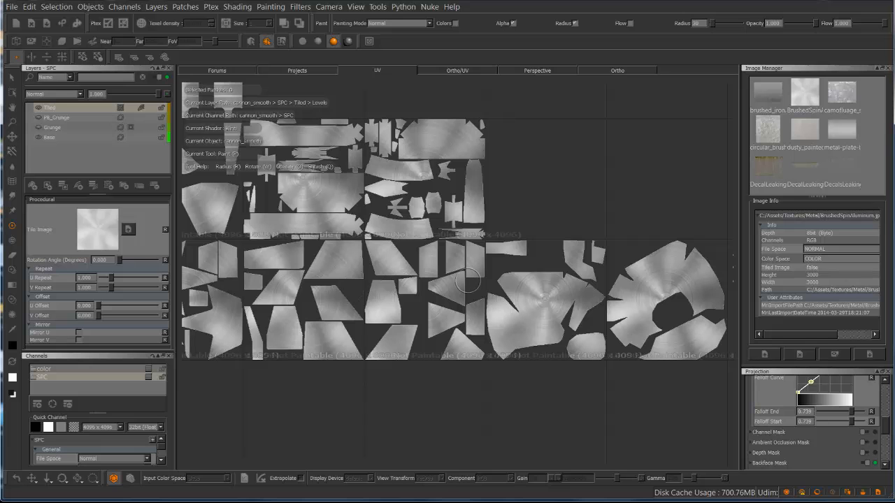
pyautogui.keyDown('alt'); pyautogui.moveTo(523, 233); pyautogui.dragTo(457, 245, button='right'); pyautogui.keyUp('alt')
pyautogui.keyDown('alt'); pyautogui.moveTo(274, 249); pyautogui.dragTo(418, 258, button='middle'); pyautogui.keyUp('alt')
pyautogui.keyDown('alt'); pyautogui.moveTo(420, 258); pyautogui.dragTo(708, 199, button='right'); pyautogui.keyUp('alt')
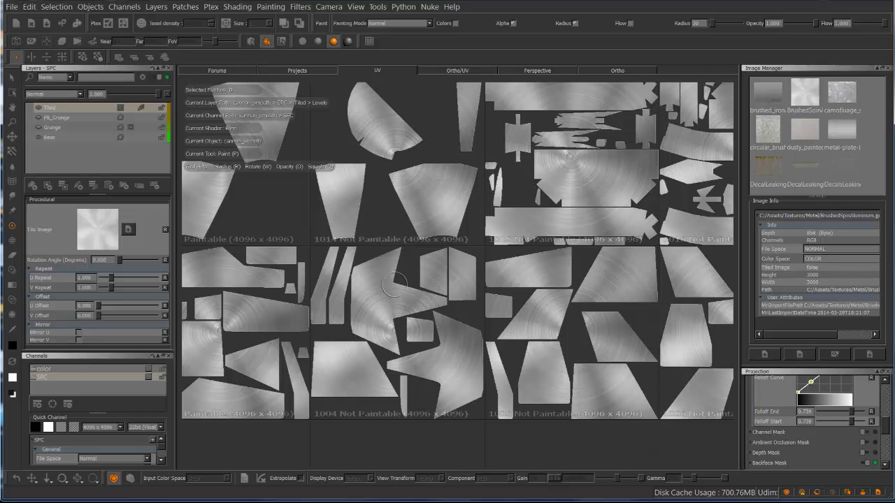
pyautogui.keyDown('alt'); pyautogui.moveTo(385, 327); pyautogui.dragTo(461, 224, button='middle'); pyautogui.keyUp('alt')
pyautogui.keyDown('alt'); pyautogui.moveTo(394, 236); pyautogui.dragTo(471, 172, button='right'); pyautogui.keyUp('alt')
pyautogui.keyDown('alt'); pyautogui.moveTo(448, 160); pyautogui.dragTo(412, 222, button='middle'); pyautogui.keyUp('alt')
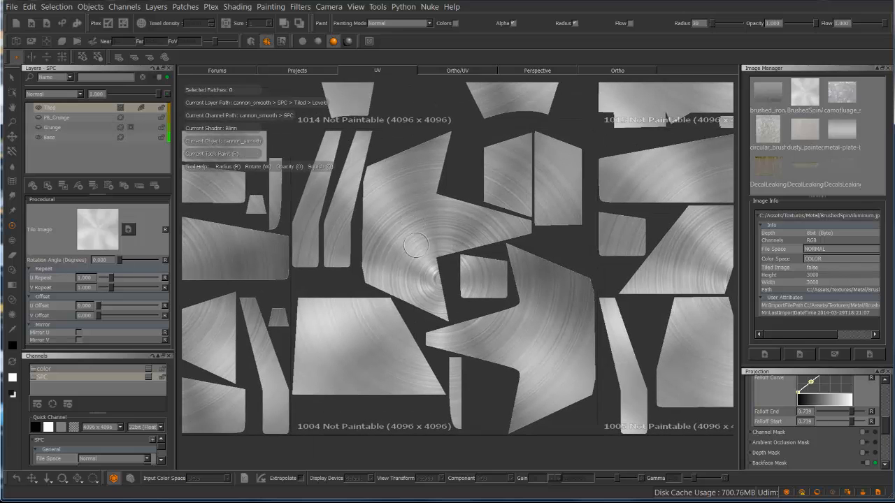
# Return to the orthographic view and examine the circular brushed pattern around the turret's front and side panels
pyautogui.click(617, 70)
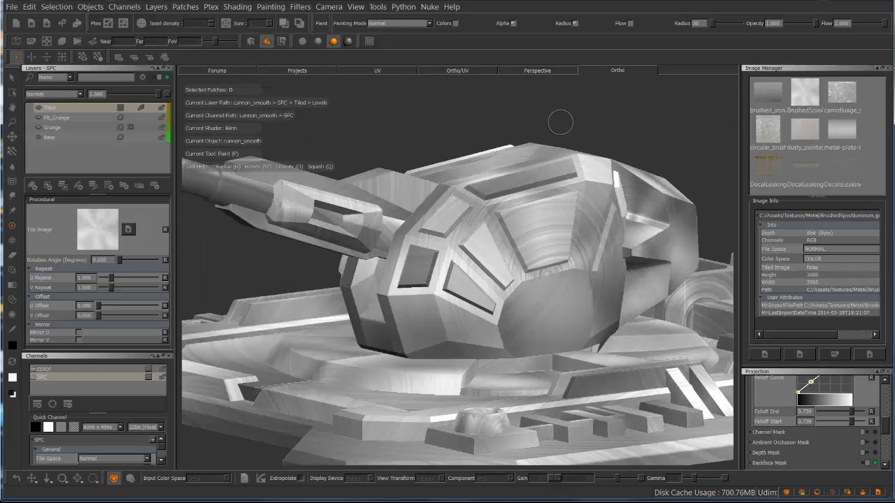
pyautogui.keyDown('alt'); pyautogui.moveTo(526, 201); pyautogui.dragTo(454, 229); pyautogui.keyUp('alt')
pyautogui.keyDown('alt'); pyautogui.moveTo(454, 229); pyautogui.dragTo(493, 216, button='right'); pyautogui.keyUp('alt')
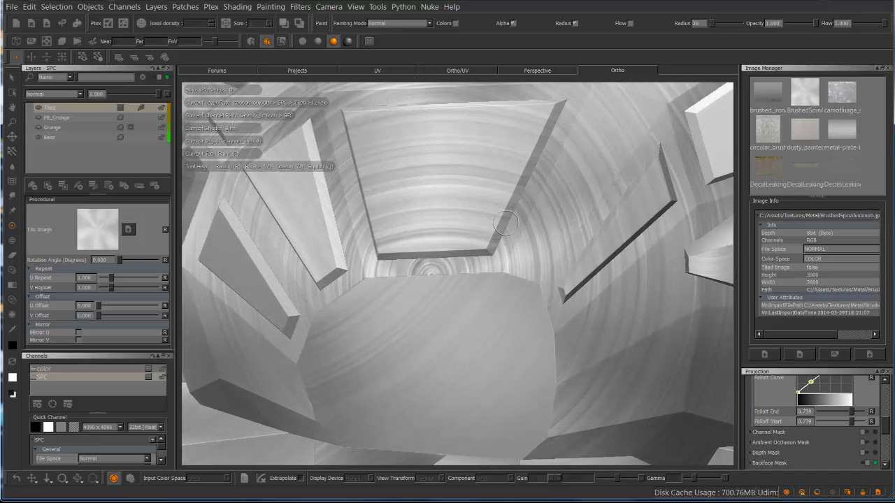
pyautogui.keyDown('alt'); pyautogui.moveTo(494, 216); pyautogui.dragTo(460, 223); pyautogui.keyUp('alt')
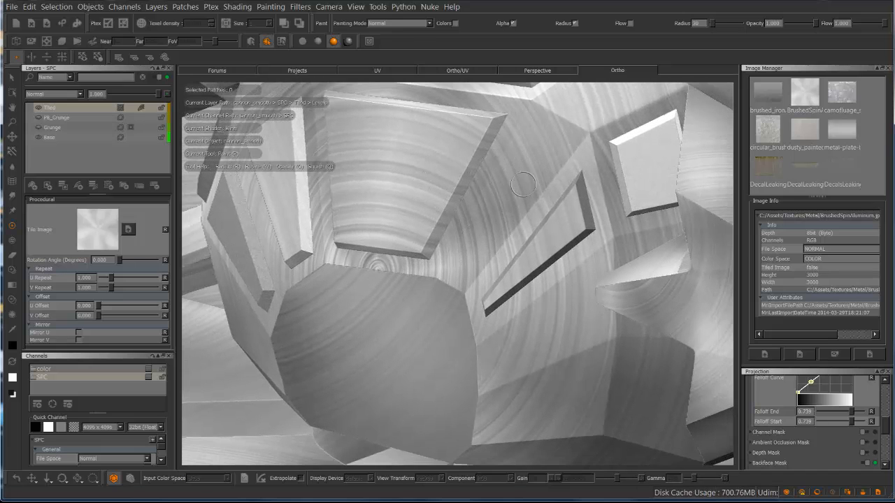
pyautogui.keyDown('alt'); pyautogui.moveTo(420, 287); pyautogui.dragTo(462, 225); pyautogui.keyUp('alt')
pyautogui.keyDown('alt'); pyautogui.moveTo(461, 226); pyautogui.dragTo(244, 224, button='right'); pyautogui.keyUp('alt')
pyautogui.moveTo(196, 174)
pyautogui.keyDown('alt'); pyautogui.mouseDown()
pyautogui.moveTo(462, 224)
pyautogui.moveTo(506, 165)
pyautogui.moveTo(515, 190)
pyautogui.mouseUp(); pyautogui.keyUp('alt')
pyautogui.keyDown('alt'); pyautogui.moveTo(519, 183); pyautogui.dragTo(477, 174, button='right'); pyautogui.keyUp('alt')
pyautogui.keyDown('alt'); pyautogui.moveTo(477, 174); pyautogui.dragTo(462, 223); pyautogui.keyUp('alt')
# Hide the Tiled layer and add a Tri Planar Projection layer above it with BrushedSpinAluminum as its front image
pyautogui.scroll(5, 353, 229)
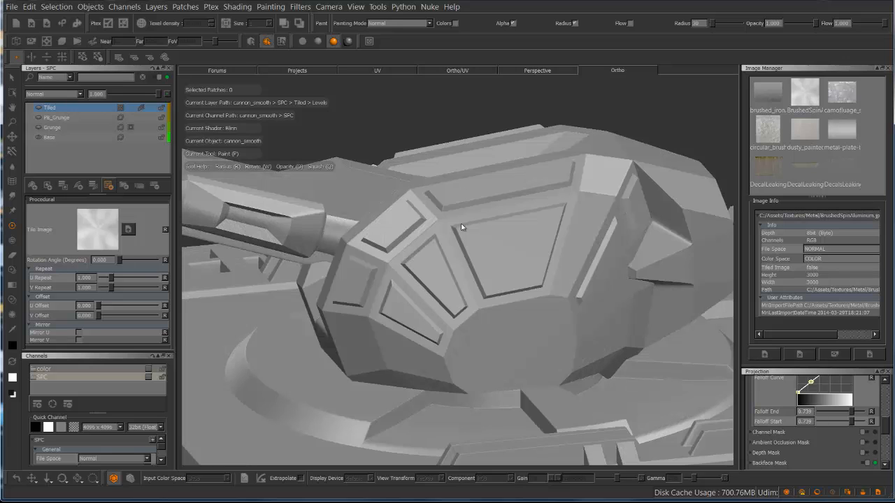
pyautogui.click(109, 184)
pyautogui.moveTo(142, 203)
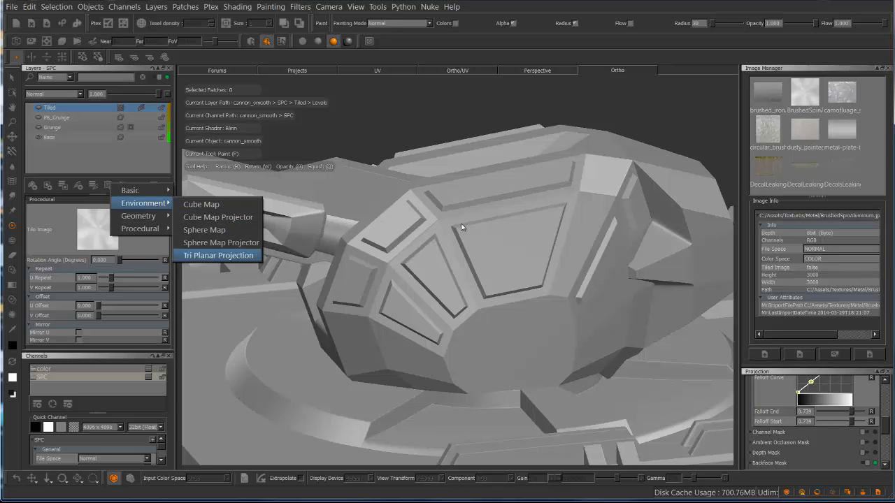
pyautogui.click(218, 255)
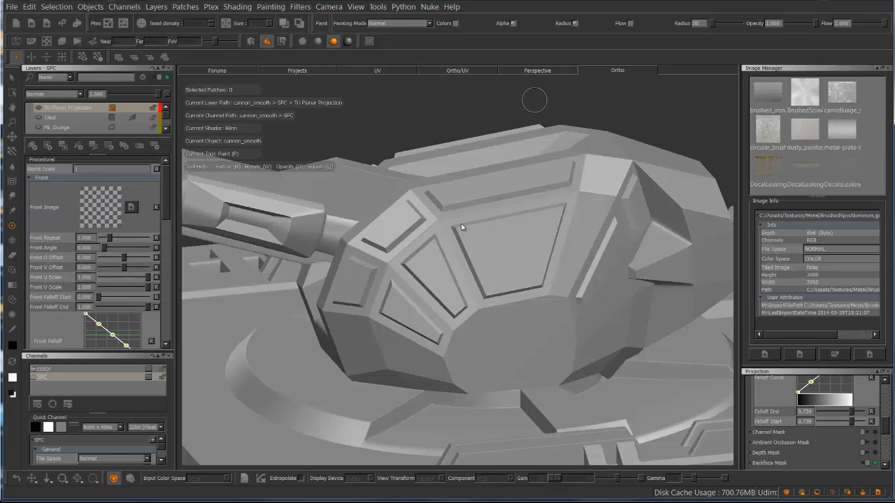
pyautogui.moveTo(461, 227); pyautogui.dragTo(461, 227)
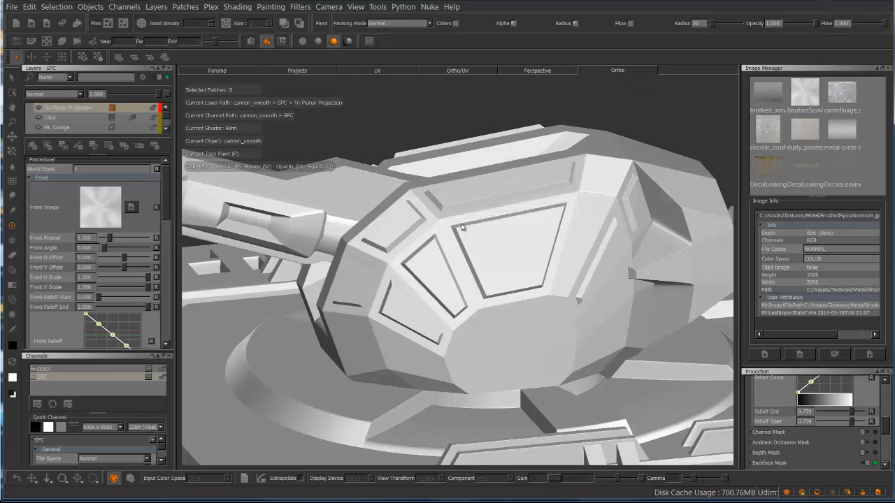
# Add a Levels adjustment stack to the Tri Planar Projection layer with input white about 0.89, and close the stack window
pyautogui.rightClick(99, 109)
pyautogui.moveTo(130, 280)
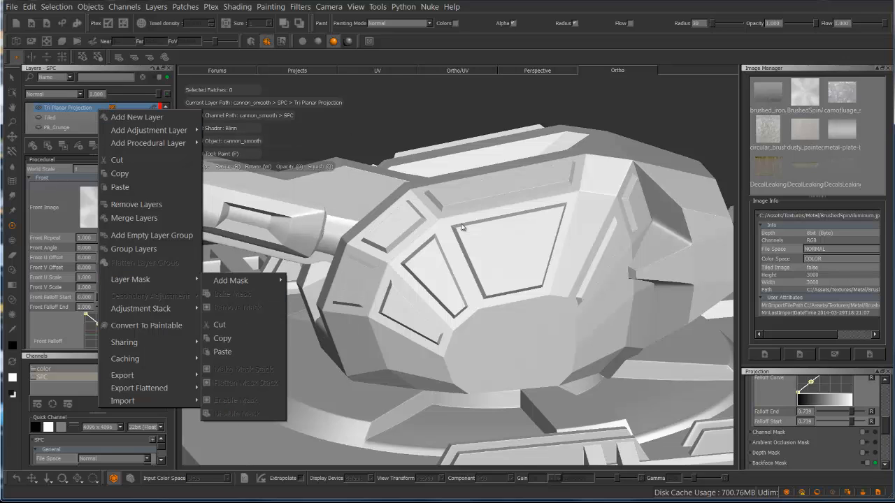
pyautogui.moveTo(141, 308)
pyautogui.moveTo(249, 310)
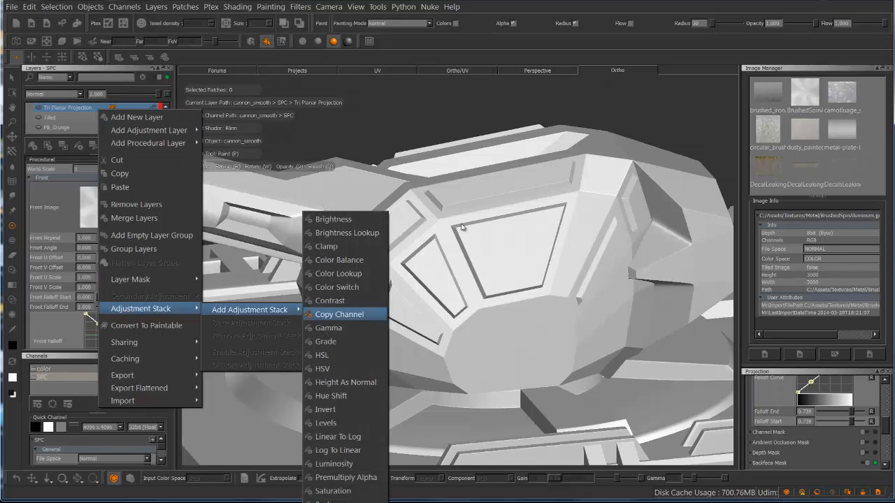
pyautogui.click(326, 423)
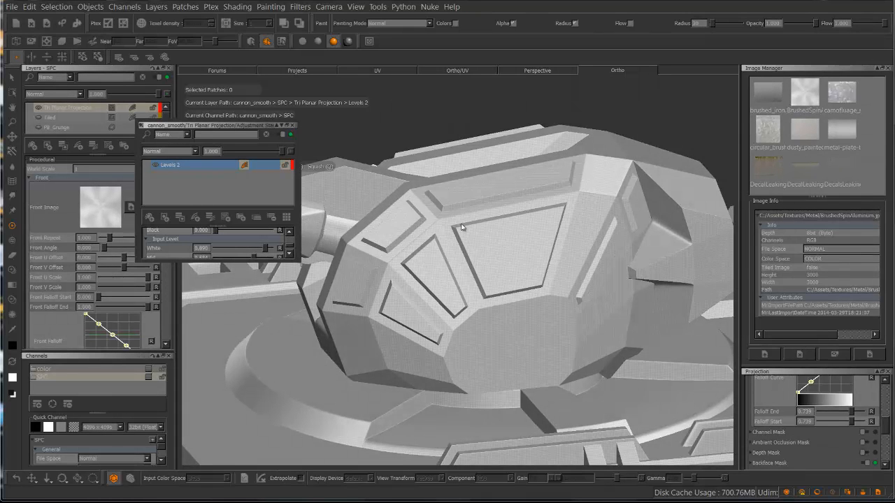
pyautogui.press('Escape')
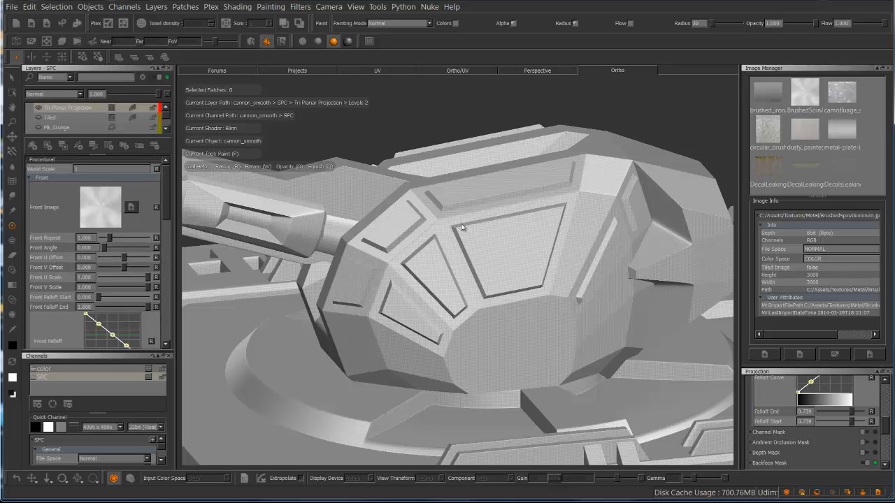
# Review the Tri Planar Projection layer's top and right image settings, and set the front U Scale and V Scale to 0.005
pyautogui.scroll(-7, 96, 252)
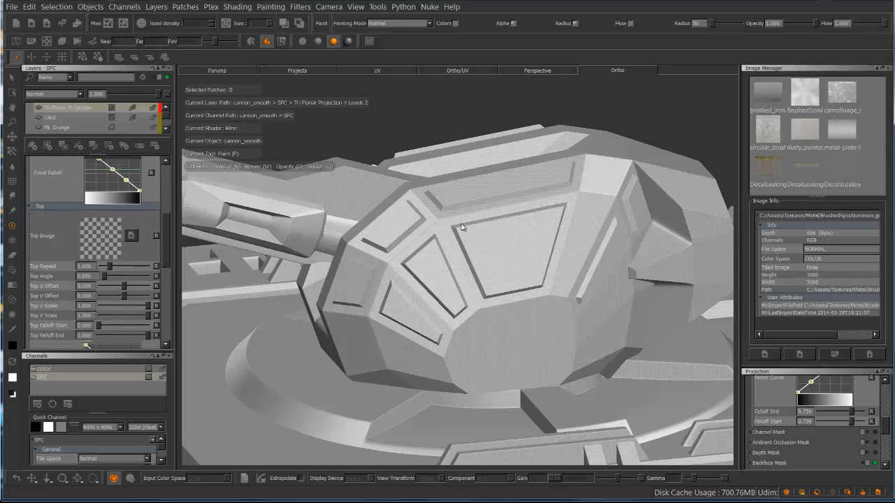
pyautogui.scroll(-6, 96, 252)
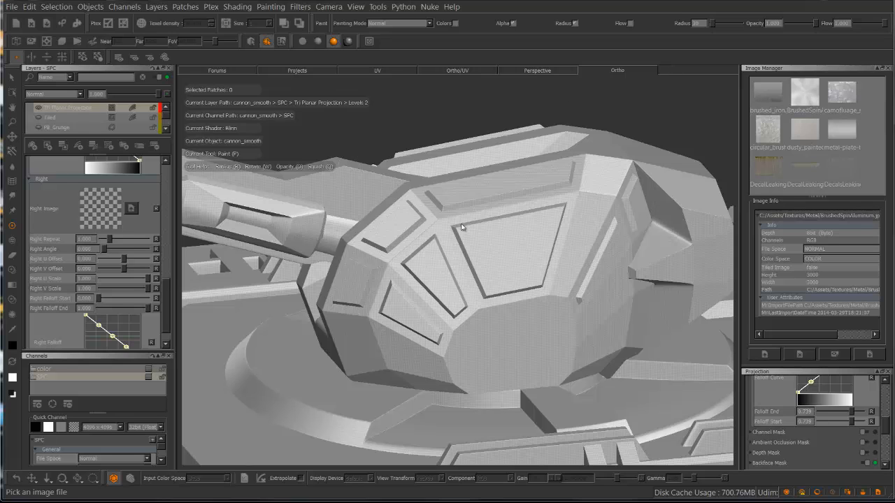
pyautogui.scroll(10, 96, 252)
pyautogui.scroll(1, 96, 252)
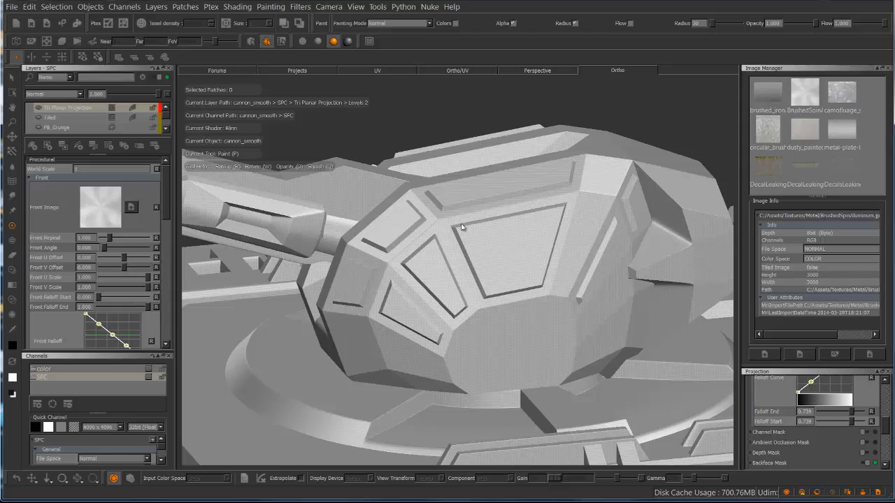
pyautogui.scroll(5, 462, 223)
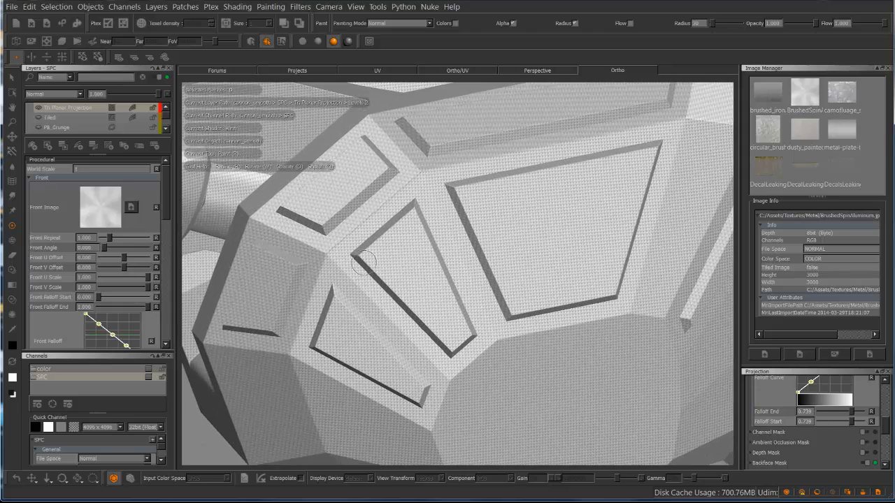
pyautogui.scroll(-5, 462, 224)
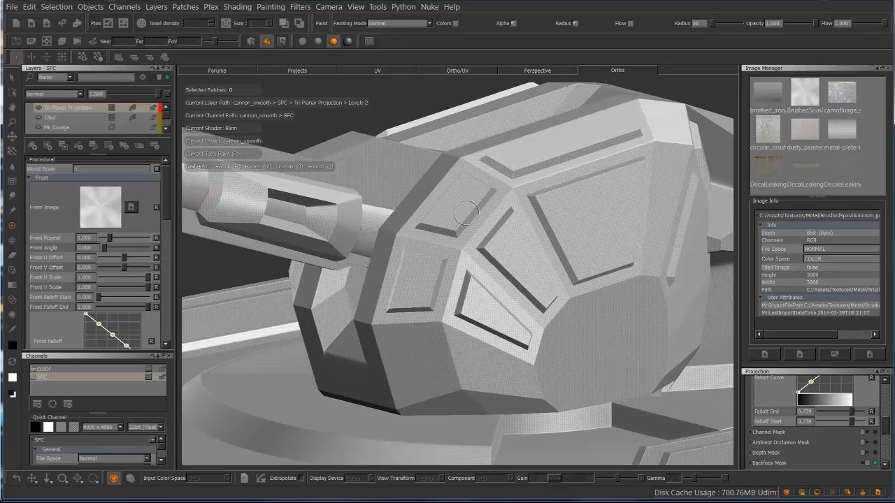
pyautogui.scroll(5, 461, 224)
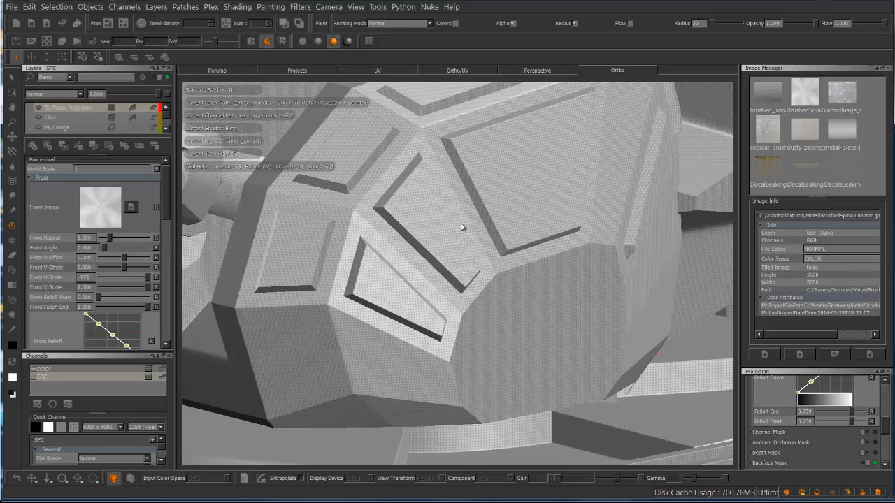
pyautogui.press('Return')
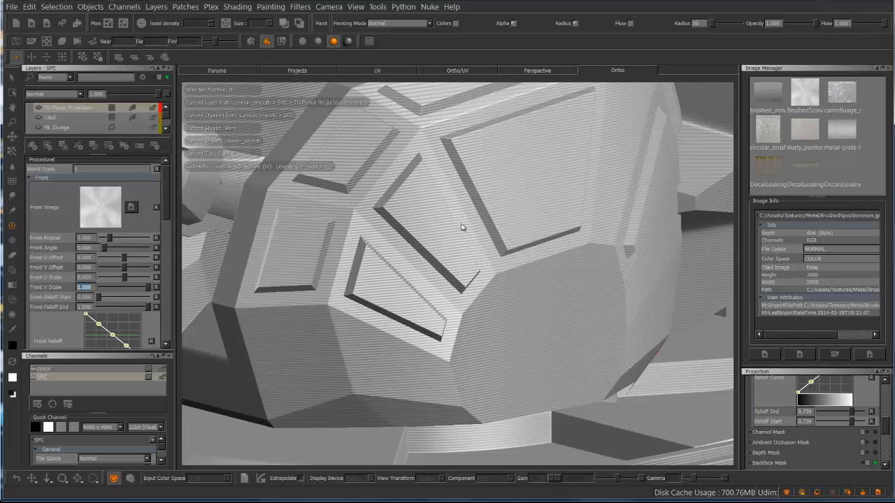
pyautogui.write('05')
pyautogui.press('Return')
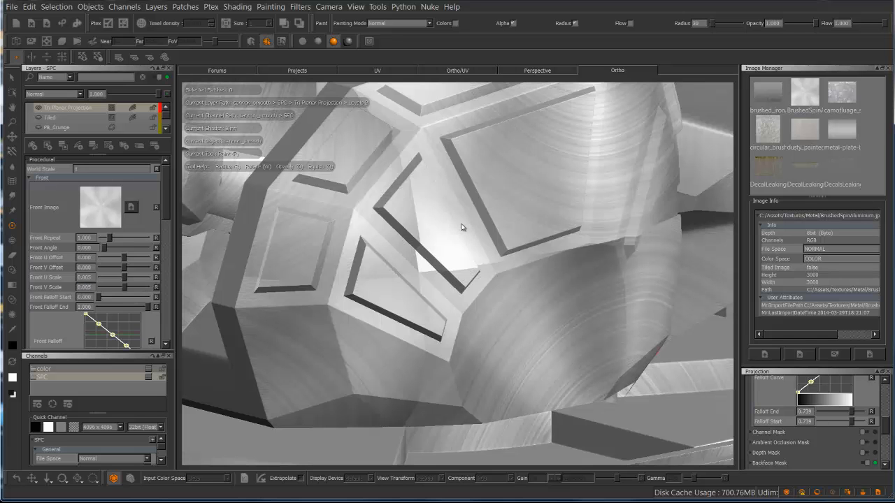
# Set the front projection's repeat to about 1.387, U Offset to 0.513 and V Offset to 0.774
pyautogui.scroll(-10, 460, 224)
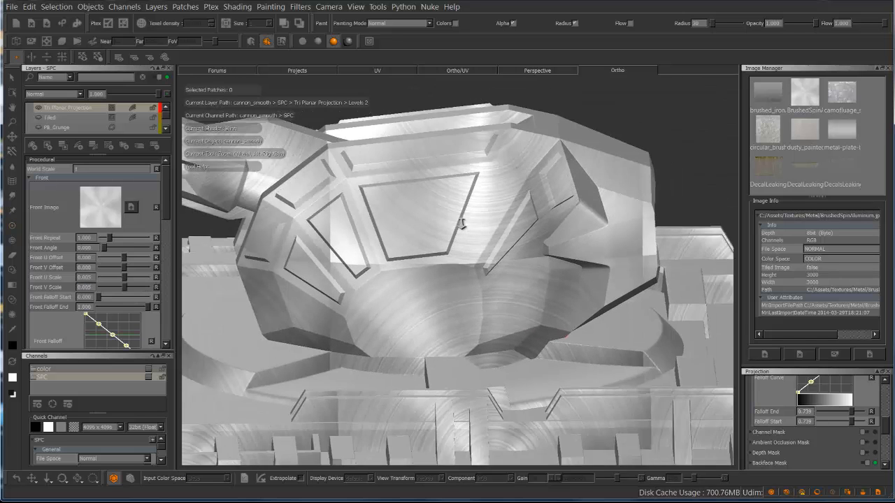
pyautogui.scroll(10, 460, 224)
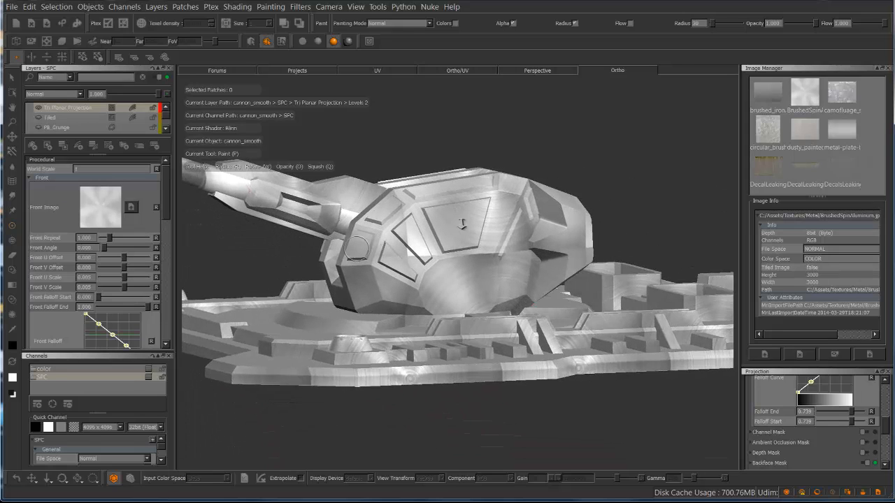
pyautogui.scroll(2, 461, 224)
pyautogui.press('p')
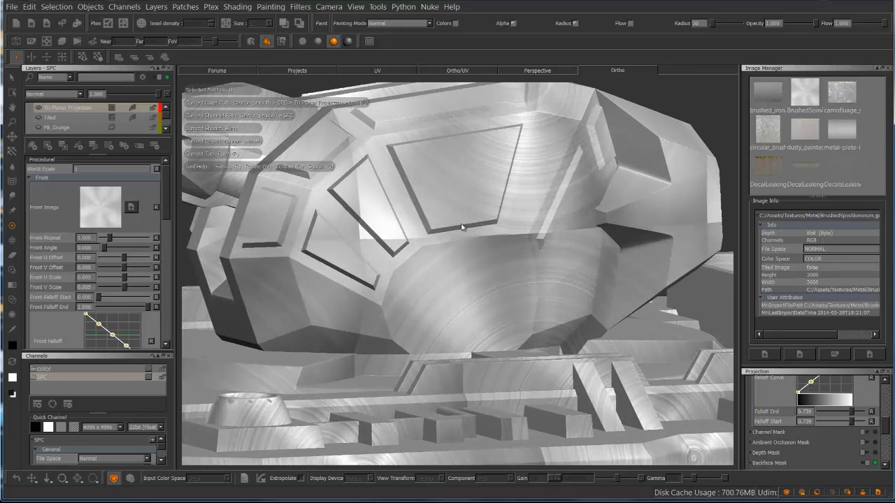
pyautogui.moveTo(109, 238)
pyautogui.mouseDown()
pyautogui.moveTo(127, 238)
pyautogui.moveTo(105, 238)
pyautogui.mouseUp()
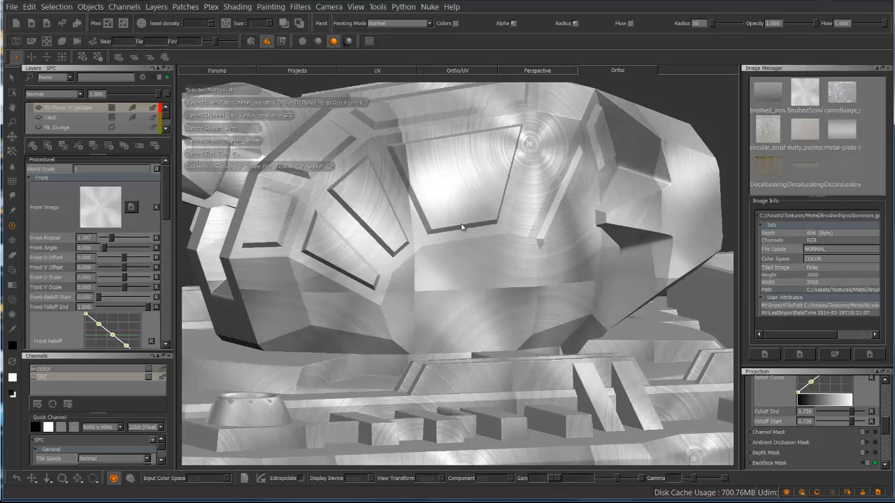
pyautogui.moveTo(124, 257)
pyautogui.mouseDown()
pyautogui.moveTo(144, 257)
pyautogui.moveTo(119, 267)
pyautogui.moveTo(142, 267)
pyautogui.mouseUp()
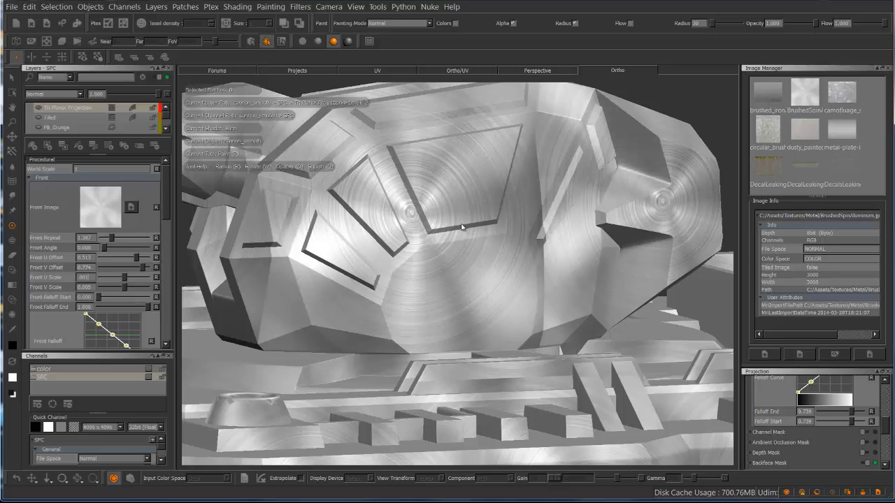
# Set the front projection's U Scale and V Scale to 0.001 and increase its repeat
pyautogui.write('.001')
pyautogui.press('Return')
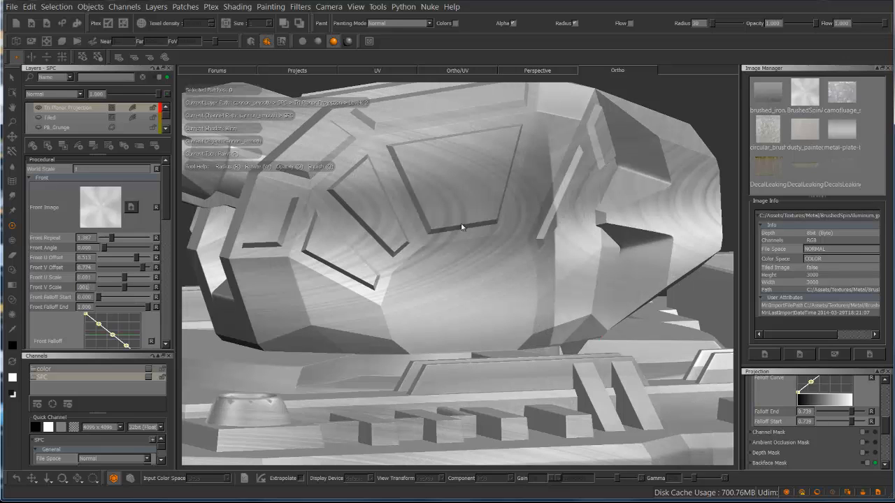
pyautogui.press('Return')
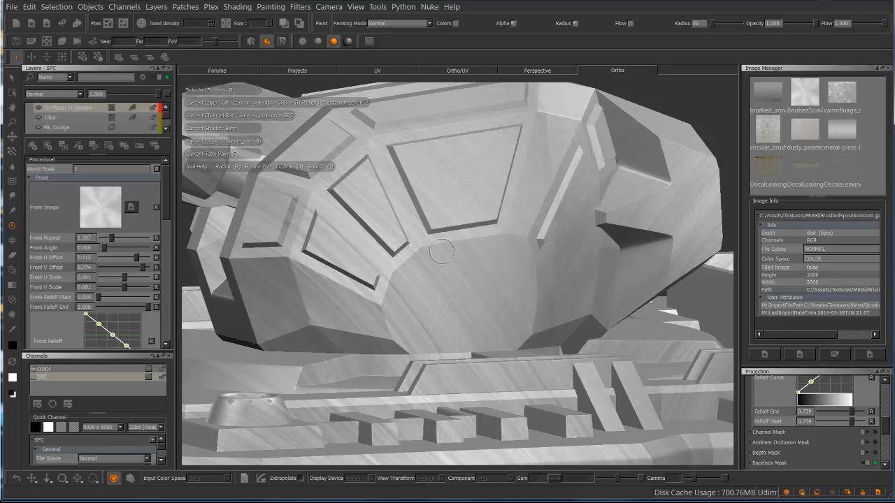
pyautogui.keyDown('alt'); pyautogui.moveTo(505, 215); pyautogui.dragTo(461, 225, button='right'); pyautogui.keyUp('alt')
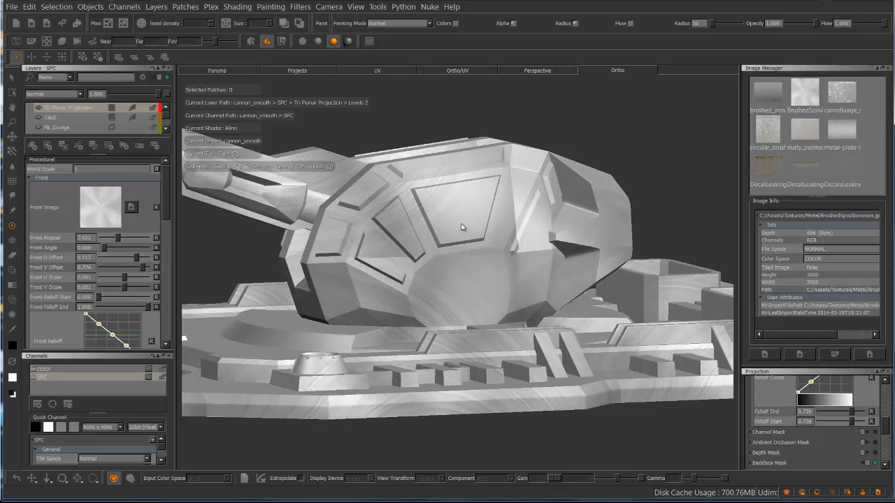
# Set the front projection's repeat to about 1.84, increase its U Offset, and close the Channels palette to enlarge the layer settings
pyautogui.moveTo(117, 238); pyautogui.dragTo(149, 258)
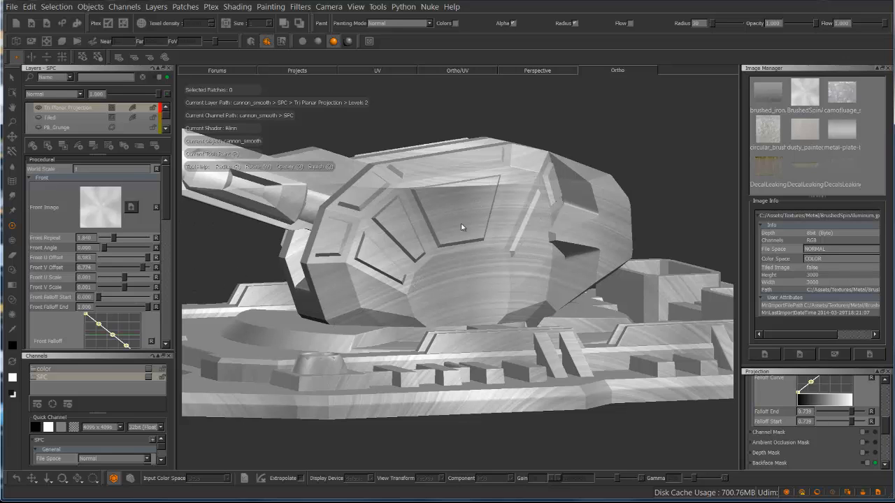
pyautogui.moveTo(166, 194); pyautogui.dragTo(166, 202)
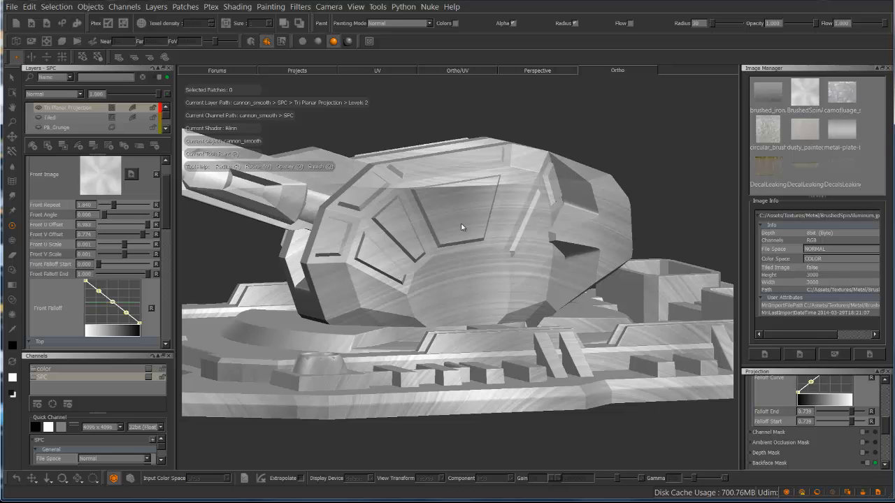
pyautogui.click(169, 356)
pyautogui.moveTo(166, 273); pyautogui.dragTo(165, 262)
# Assign the BrushedSpinAluminum image to the top projection and set its U Scale and V Scale to 0.001
pyautogui.moveTo(805, 93)
pyautogui.mouseDown()
pyautogui.moveTo(461, 227)
pyautogui.moveTo(100, 429)
pyautogui.mouseUp()
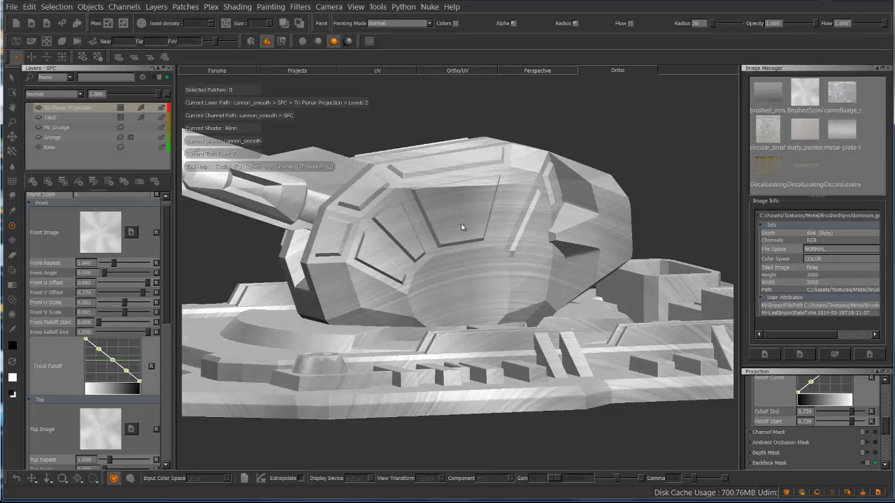
pyautogui.moveTo(165, 264); pyautogui.dragTo(165, 357)
pyautogui.keyDown('alt'); pyautogui.moveTo(453, 242); pyautogui.dragTo(461, 227); pyautogui.keyUp('alt')
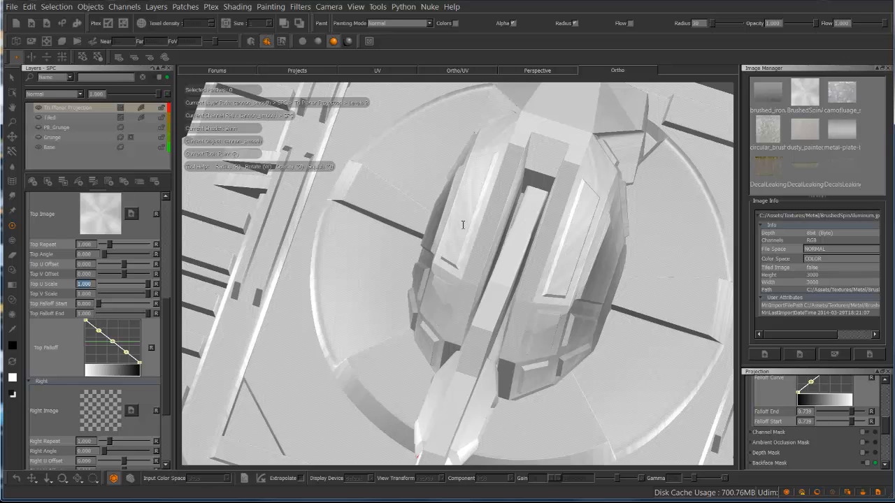
pyautogui.write('1')
pyautogui.press('Return')
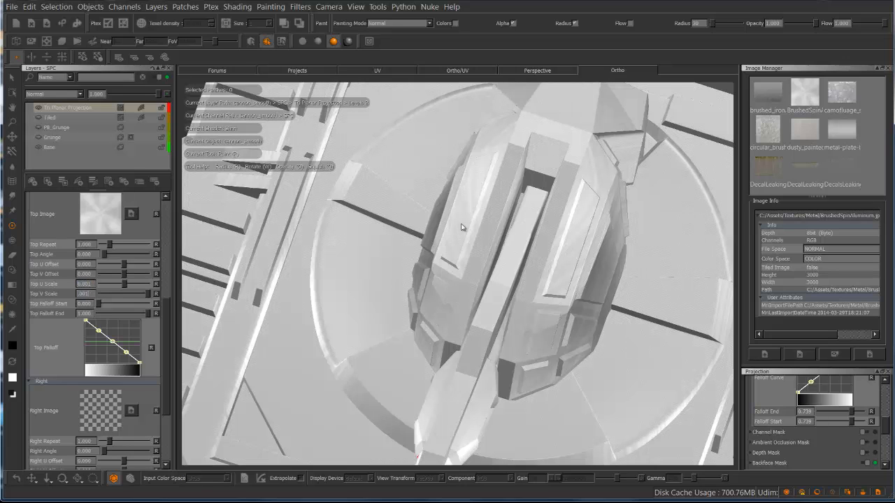
pyautogui.press('Return')
# Examine the top projection's brushed pattern across the cannon and base from above and from the front
pyautogui.keyDown('alt'); pyautogui.moveTo(396, 219); pyautogui.dragTo(461, 225); pyautogui.keyUp('alt')
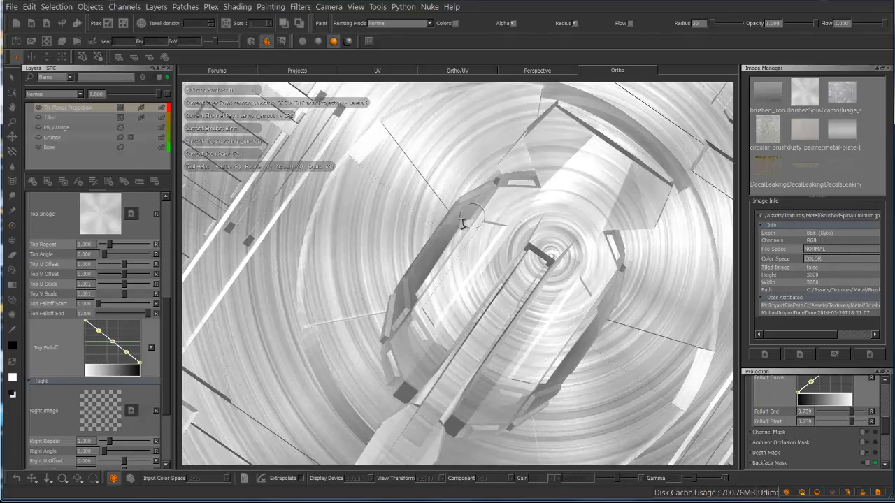
pyautogui.keyDown('alt'); pyautogui.moveTo(461, 225); pyautogui.dragTo(461, 225, button='right'); pyautogui.keyUp('alt')
pyautogui.keyDown('alt'); pyautogui.moveTo(461, 224); pyautogui.dragTo(461, 210); pyautogui.keyUp('alt')
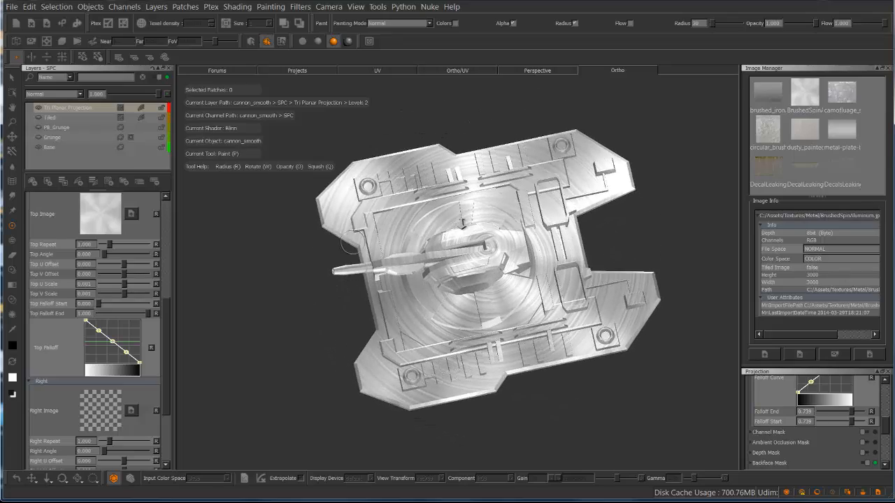
pyautogui.scroll(5, 461, 199)
pyautogui.keyDown('alt'); pyautogui.moveTo(462, 199); pyautogui.dragTo(461, 219, button='right'); pyautogui.keyUp('alt')
pyautogui.keyDown('alt'); pyautogui.moveTo(462, 226); pyautogui.dragTo(462, 219); pyautogui.keyUp('alt')
pyautogui.keyDown('alt'); pyautogui.moveTo(461, 220); pyautogui.dragTo(462, 225, button='right'); pyautogui.keyUp('alt')
pyautogui.moveTo(463, 225)
pyautogui.keyDown('alt'); pyautogui.mouseDown()
pyautogui.moveTo(566, 225)
pyautogui.moveTo(572, 248)
pyautogui.mouseUp(); pyautogui.keyUp('alt')
pyautogui.keyDown('alt'); pyautogui.moveTo(576, 212); pyautogui.dragTo(325, 216, button='right'); pyautogui.keyUp('alt')
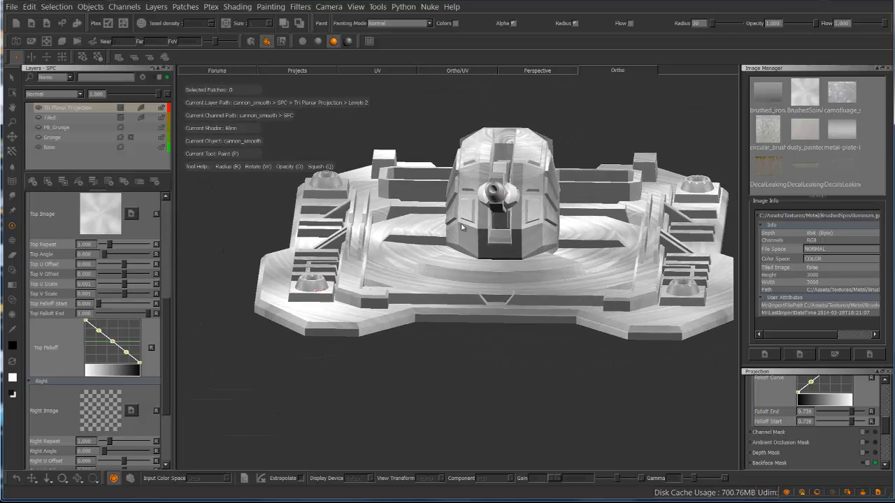
# Assign the BrushedSpinAluminum image to the right projection and set its U Scale and V Scale to 0.001
pyautogui.scroll(-5, 91, 315)
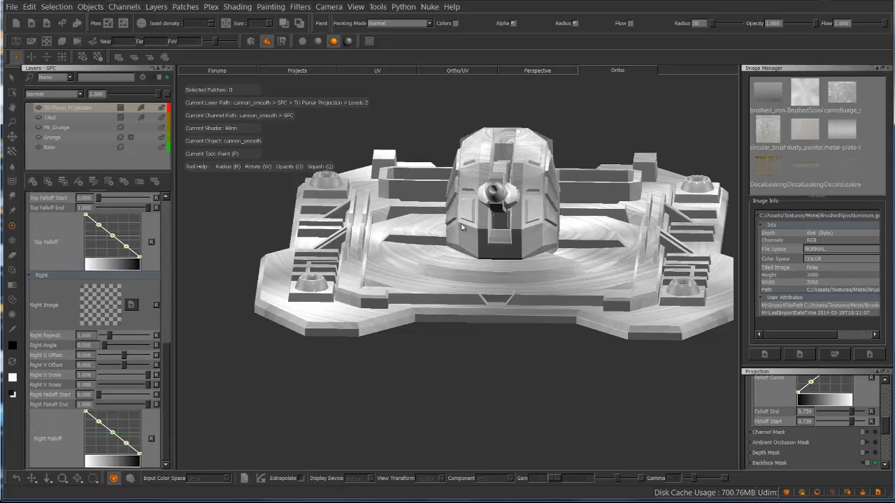
pyautogui.scroll(8, 98, 328)
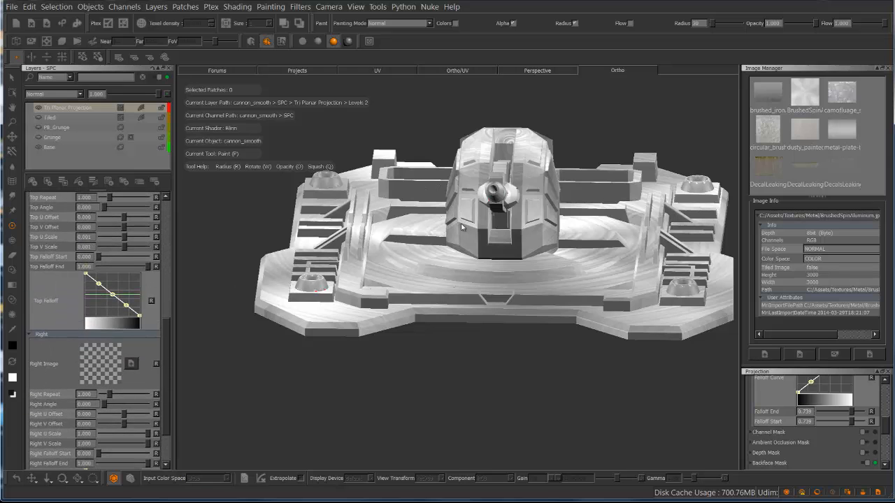
pyautogui.click(462, 227)
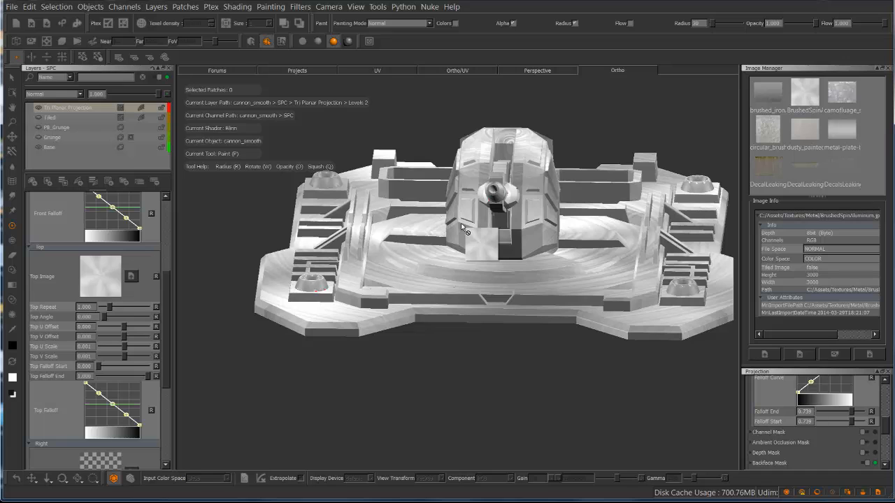
pyautogui.scroll(-8, 98, 329)
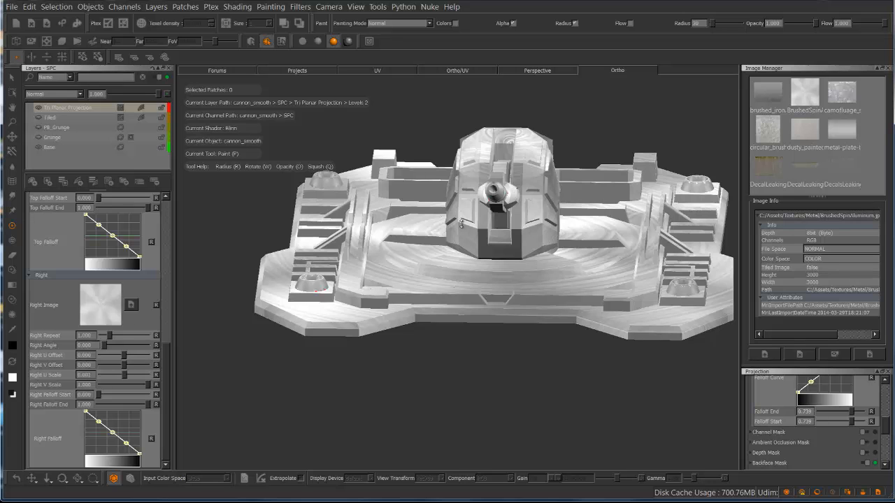
pyautogui.write('1')
pyautogui.press('Return')
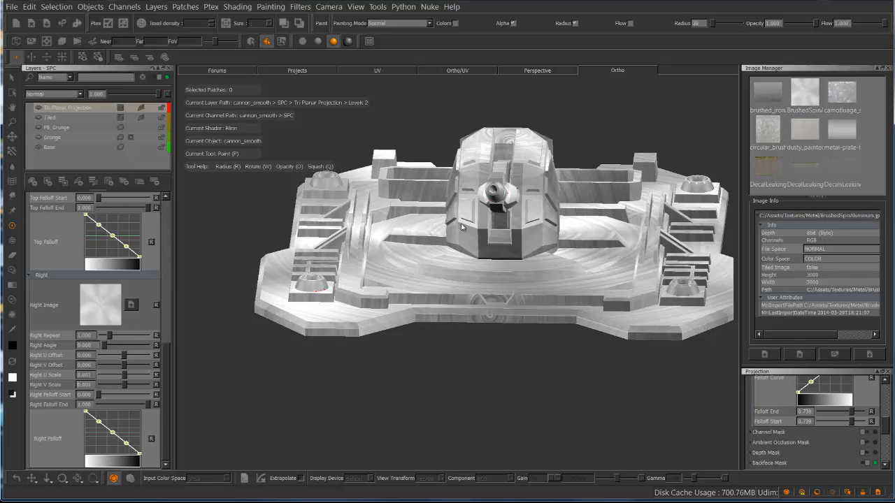
# Examine how the front, top and right brushed projections cover the cannon from different angles
pyautogui.moveTo(527, 357)
pyautogui.keyDown('alt'); pyautogui.mouseDown()
pyautogui.moveTo(388, 253)
pyautogui.moveTo(362, 319)
pyautogui.mouseUp(); pyautogui.keyUp('alt')
pyautogui.keyDown('alt'); pyautogui.moveTo(530, 292); pyautogui.dragTo(517, 353); pyautogui.keyUp('alt')
pyautogui.keyDown('alt'); pyautogui.moveTo(461, 224); pyautogui.dragTo(462, 225); pyautogui.keyUp('alt')
pyautogui.keyDown('alt'); pyautogui.moveTo(462, 224); pyautogui.dragTo(463, 224, button='right'); pyautogui.keyUp('alt')
pyautogui.keyDown('alt'); pyautogui.moveTo(463, 223); pyautogui.dragTo(500, 241); pyautogui.keyUp('alt')
pyautogui.keyDown('alt'); pyautogui.moveTo(500, 241); pyautogui.dragTo(462, 224, button='right'); pyautogui.keyUp('alt')
pyautogui.keyDown('alt'); pyautogui.moveTo(461, 224); pyautogui.dragTo(461, 223); pyautogui.keyUp('alt')
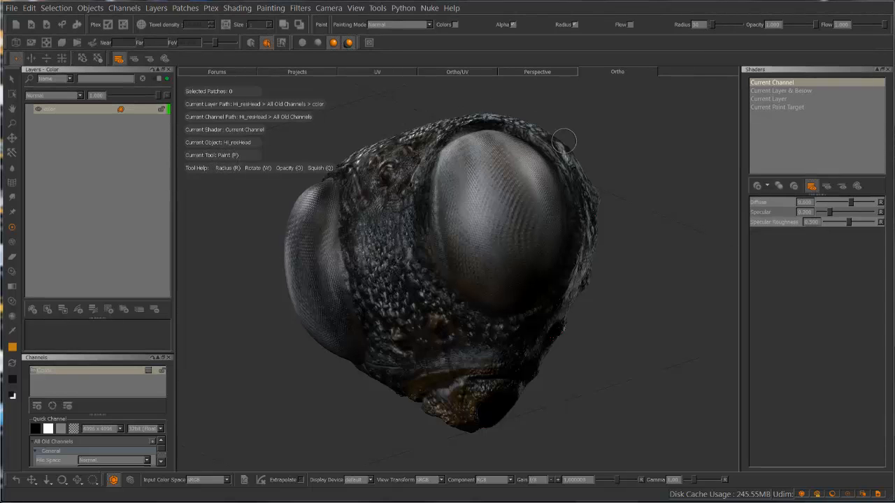
# Add a Blinn shader to the insect head, assign the Color channel as its Diffuse Color, and inspect the shading
pyautogui.moveTo(576, 141)
pyautogui.keyDown('alt'); pyautogui.mouseDown()
pyautogui.moveTo(570, 125)
pyautogui.moveTo(601, 136)
pyautogui.moveTo(571, 134)
pyautogui.moveTo(611, 138)
pyautogui.mouseUp(); pyautogui.keyUp('alt')
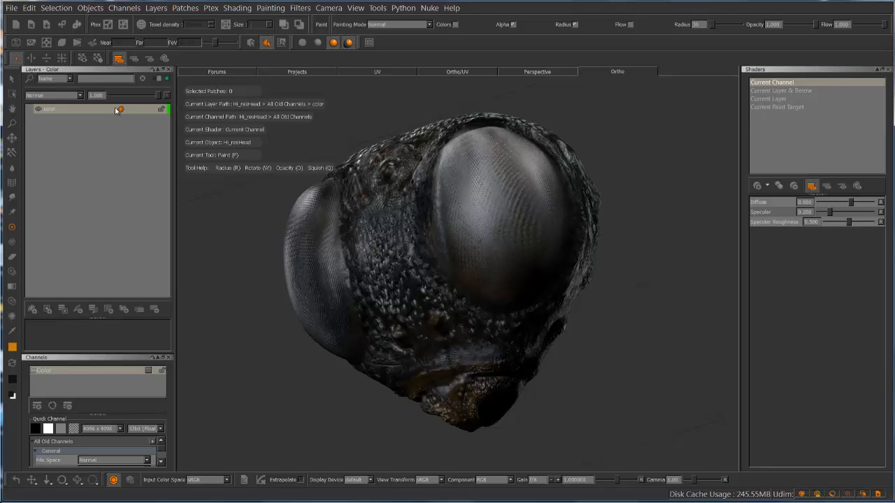
pyautogui.keyDown('alt'); pyautogui.moveTo(596, 141); pyautogui.dragTo(581, 120, button='middle'); pyautogui.keyUp('alt')
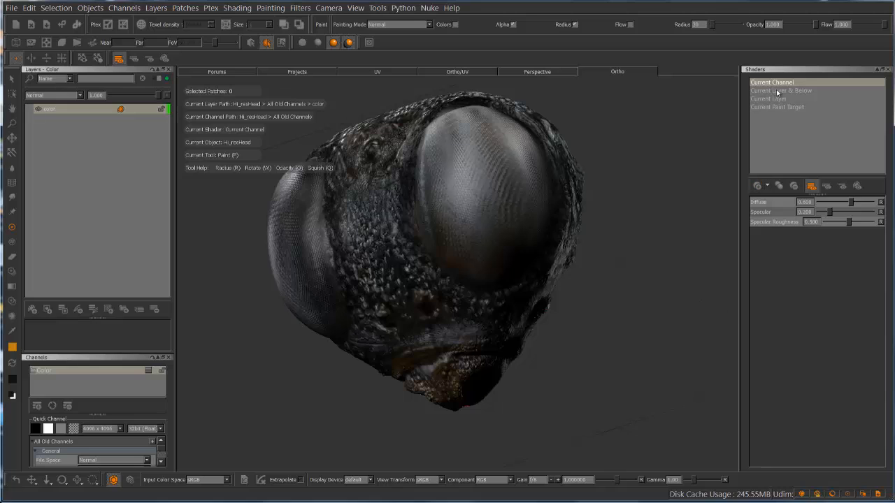
pyautogui.click(757, 186)
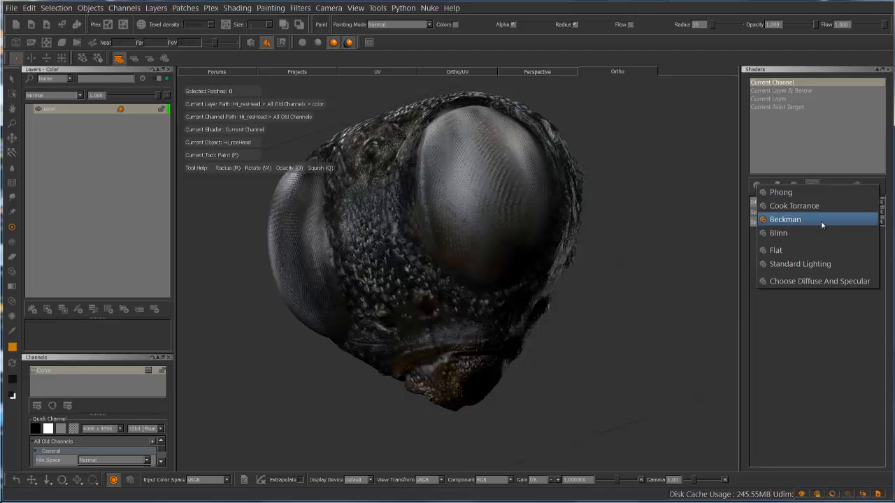
pyautogui.click(795, 233)
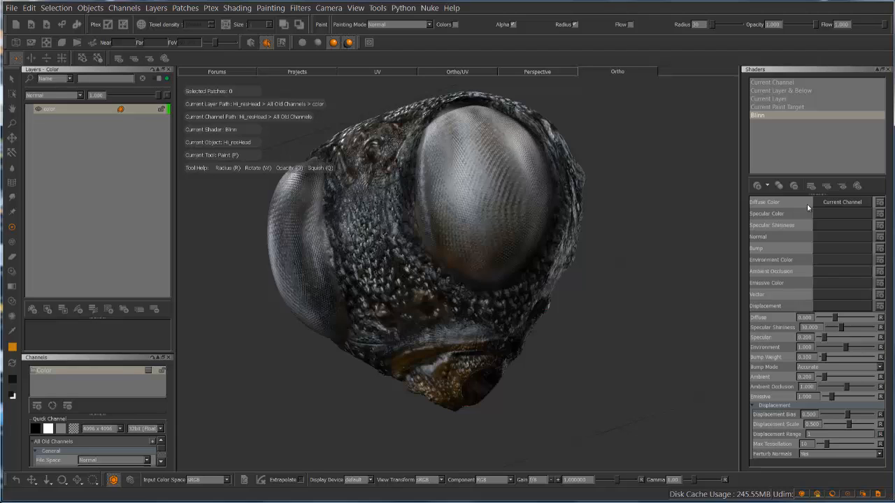
pyautogui.click(844, 203)
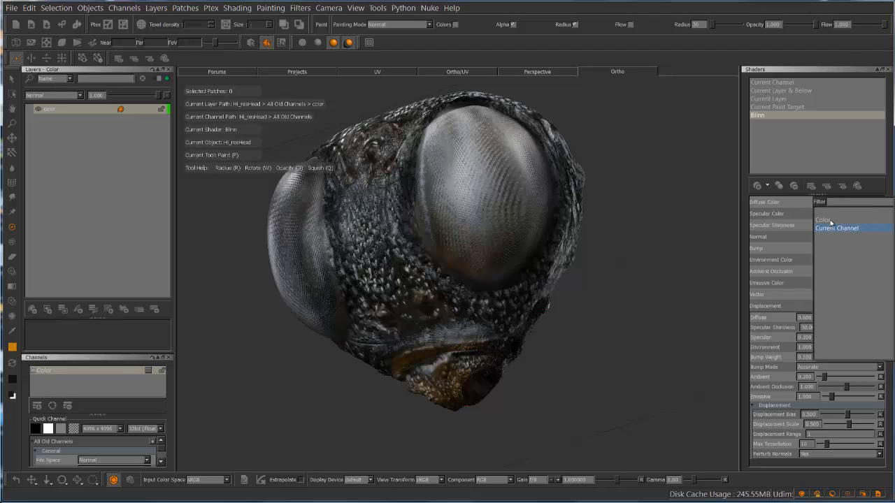
pyautogui.click(825, 221)
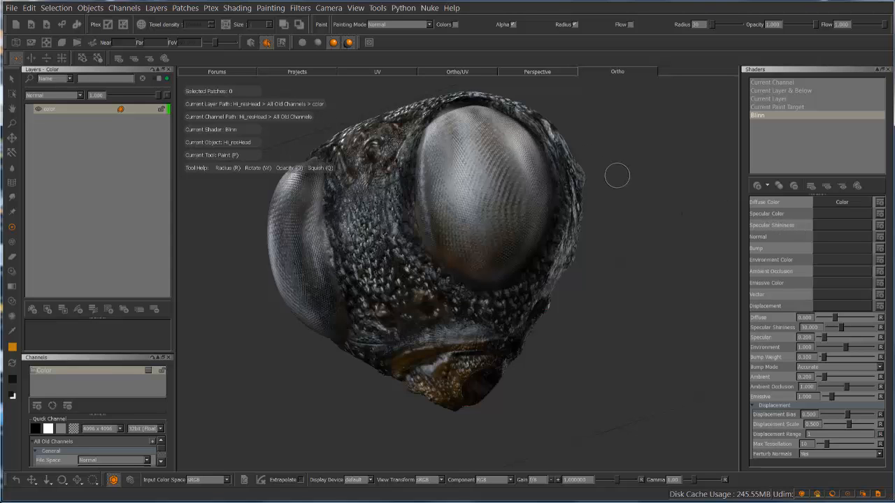
pyautogui.moveTo(615, 174); pyautogui.dragTo(442, 174, button='middle')
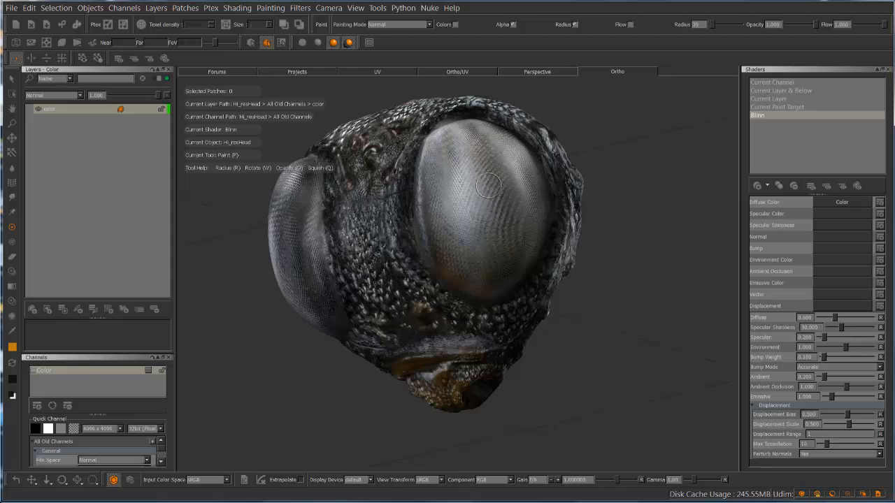
pyautogui.moveTo(609, 177)
pyautogui.mouseDown(button='middle')
pyautogui.moveTo(643, 153)
pyautogui.moveTo(629, 140)
pyautogui.moveTo(605, 150)
pyautogui.mouseUp(button='middle')
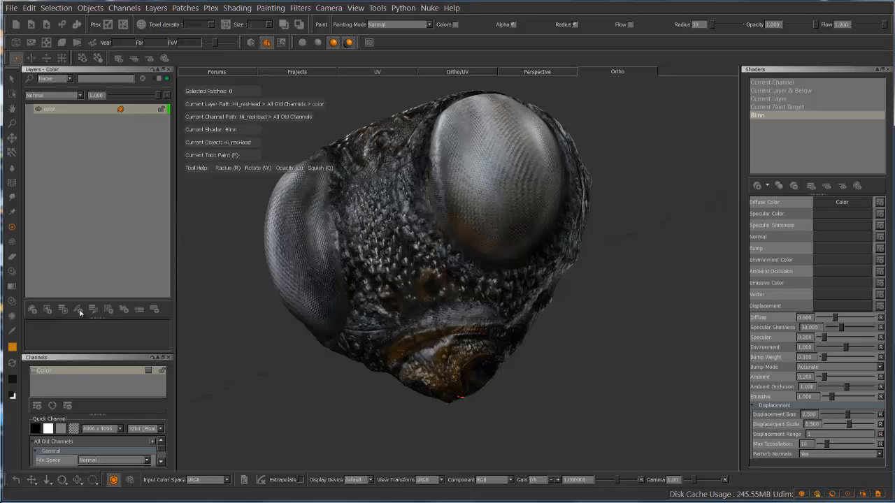
# Add an SPC channel at 4096 x 4096 and 32-bit float, and dock its own layer palette below the main Layers palette
pyautogui.click(37, 405)
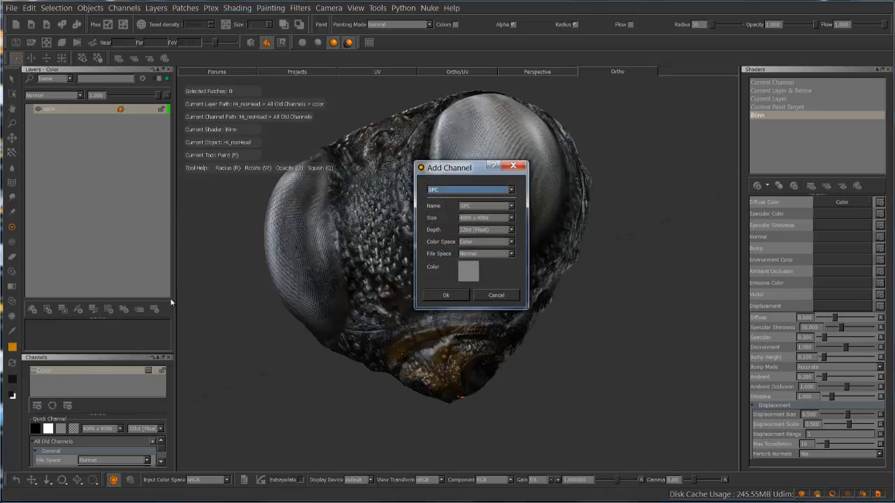
pyautogui.click(444, 295)
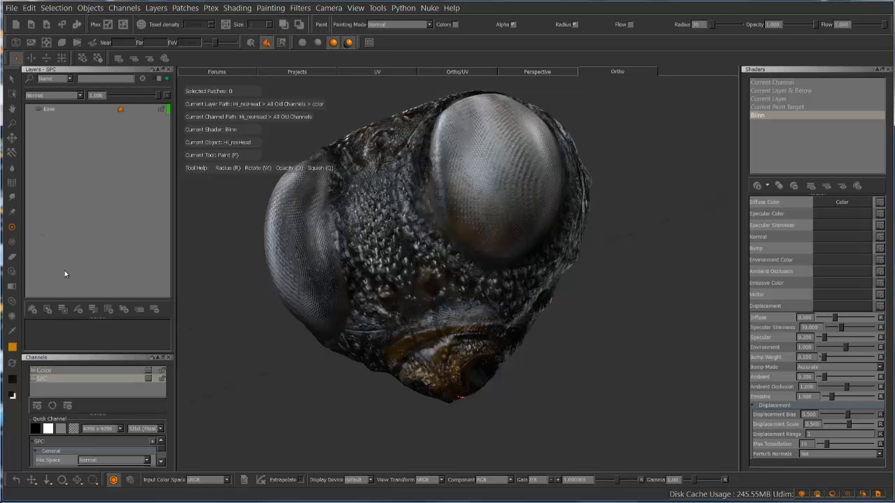
pyautogui.click(149, 379)
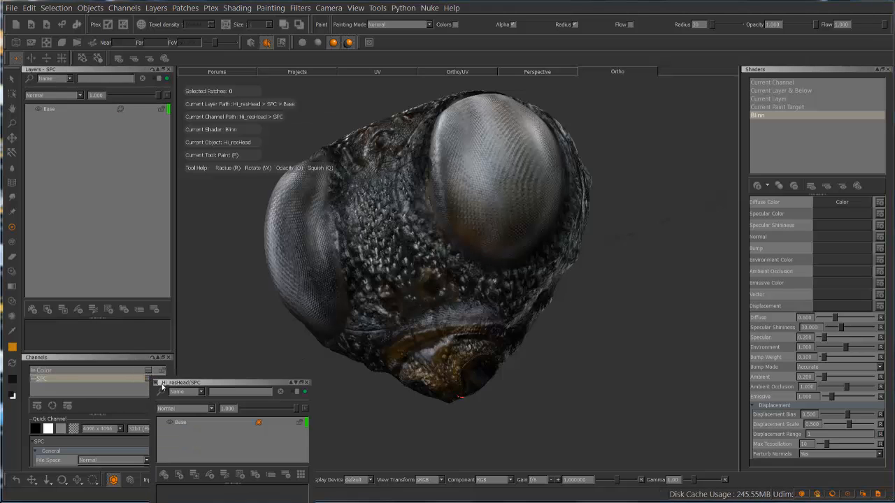
pyautogui.moveTo(183, 383); pyautogui.dragTo(84, 308)
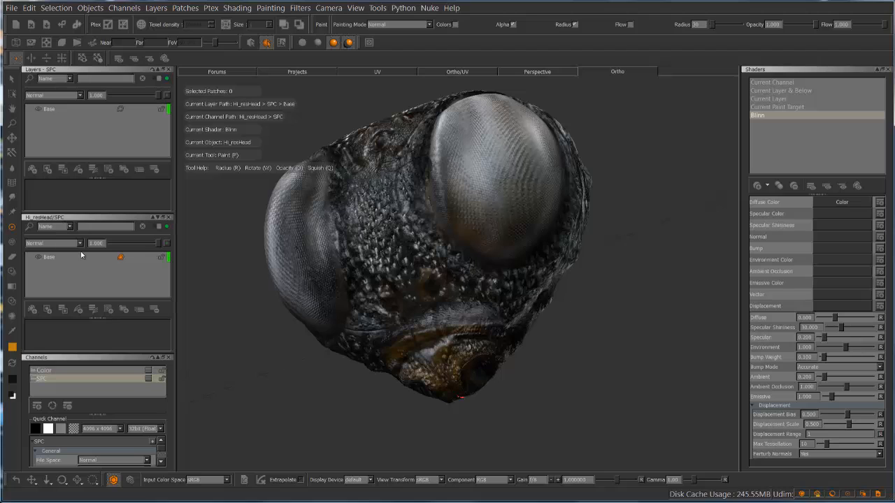
# Add the Color channel to the SPC channel as a layer and remove the SPC channel's Base layer
pyautogui.click(52, 370)
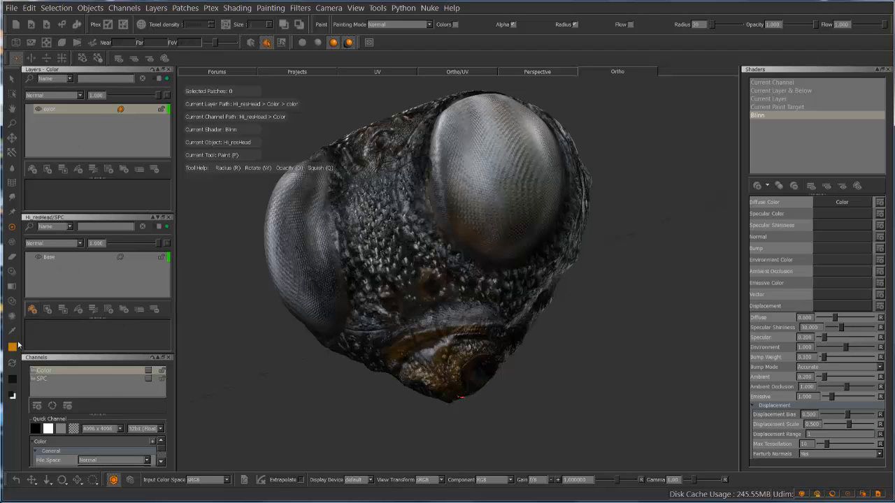
pyautogui.click(62, 375)
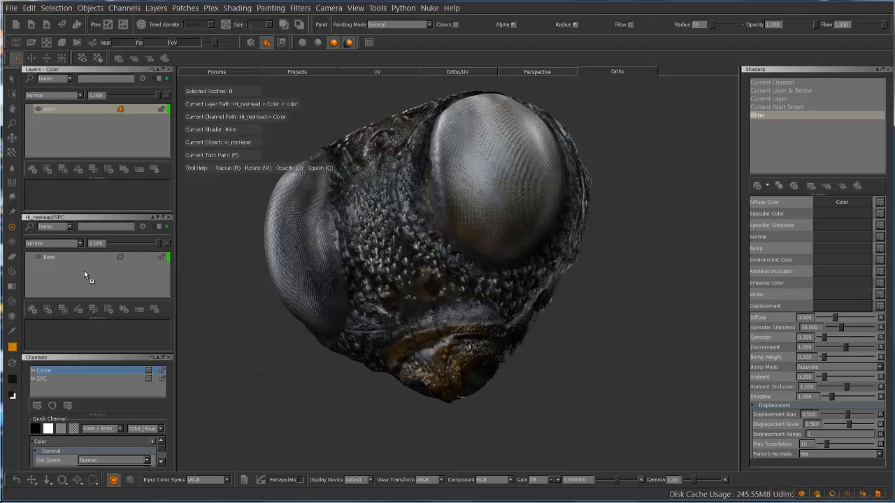
pyautogui.moveTo(78, 275); pyautogui.dragTo(76, 274)
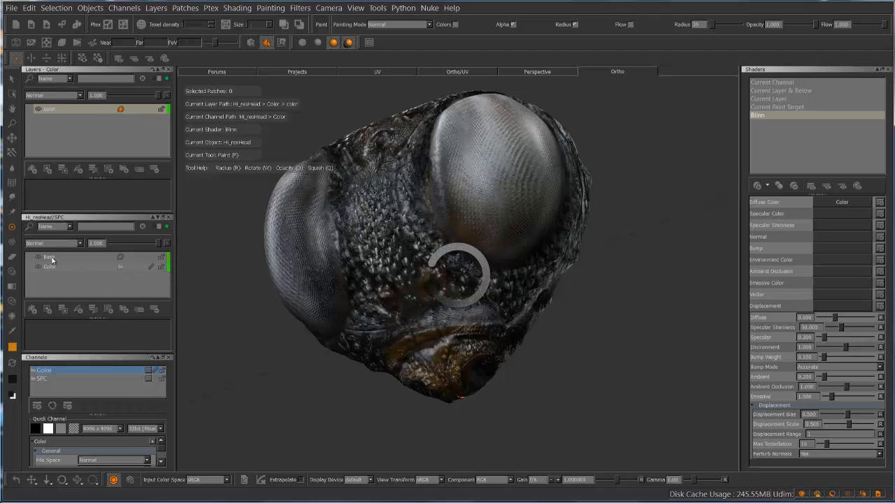
pyautogui.click(53, 258)
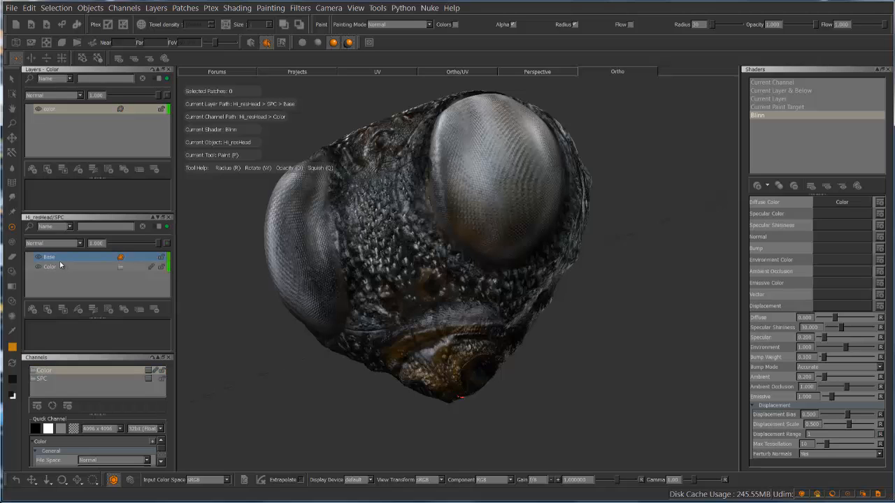
pyautogui.rightClick(60, 261)
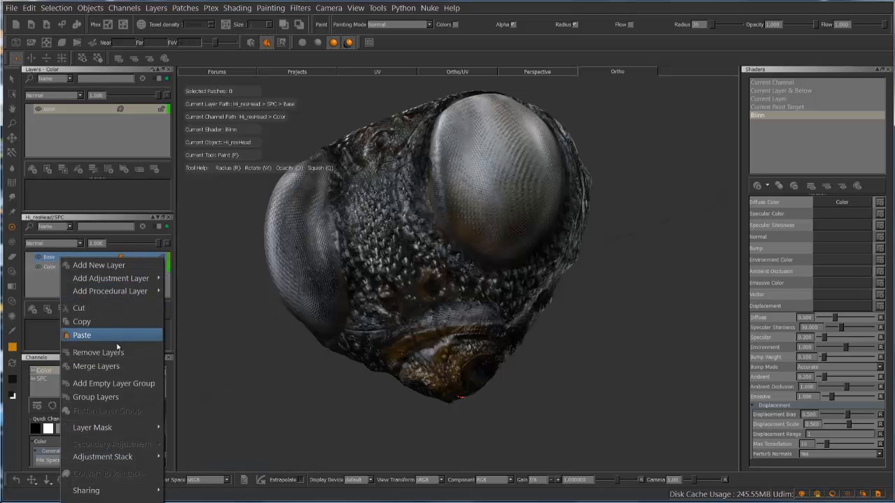
pyautogui.click(98, 352)
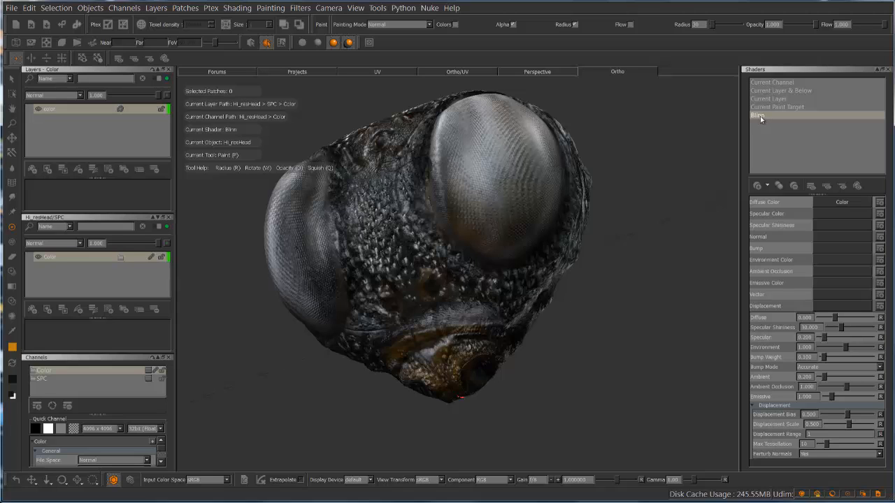
# Display the head with the Current Channel shader and switch to the SPC channel's Color layer
pyautogui.click(787, 85)
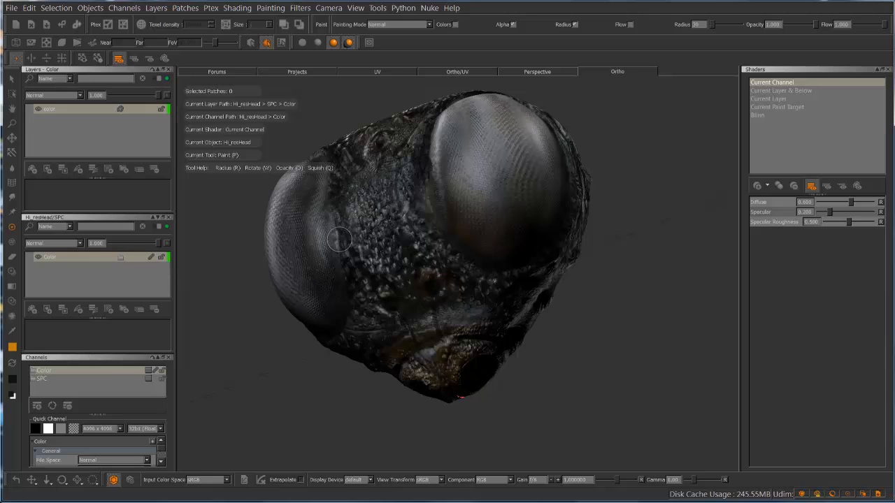
pyautogui.click(54, 378)
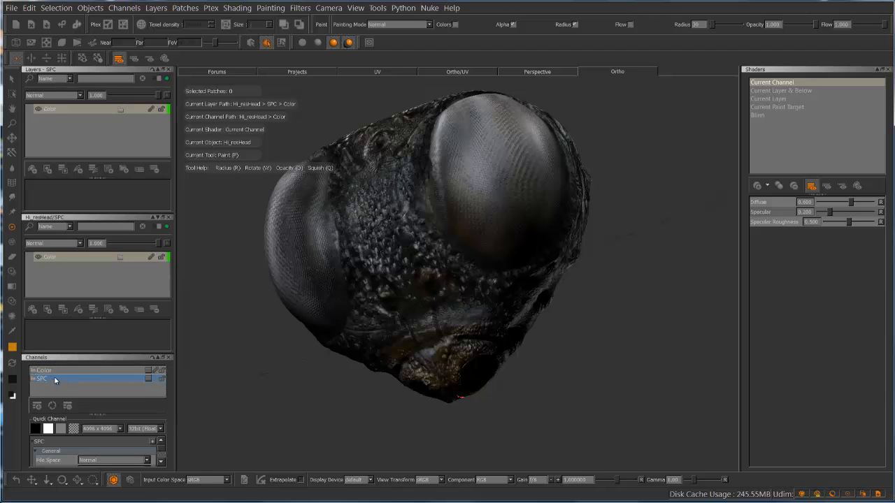
pyautogui.click(60, 258)
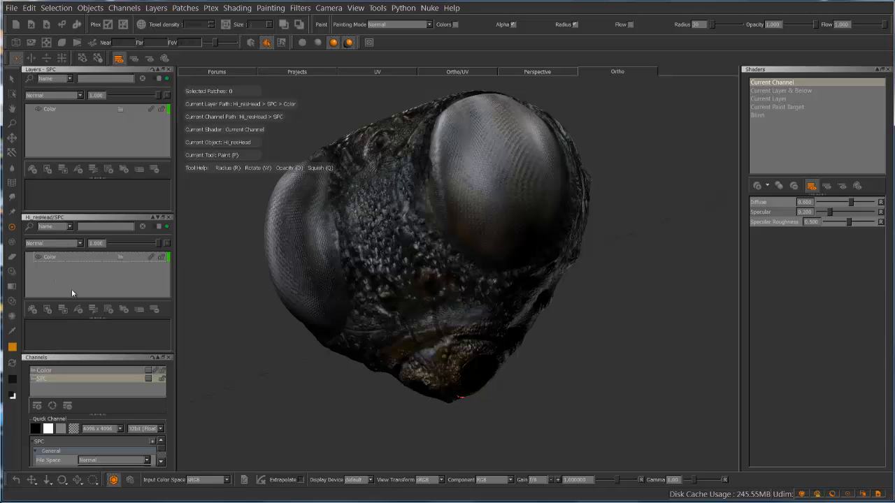
# Add a Luminosity adjustment layer above the Color layer in the SPC channel and inspect the head
pyautogui.click(79, 310)
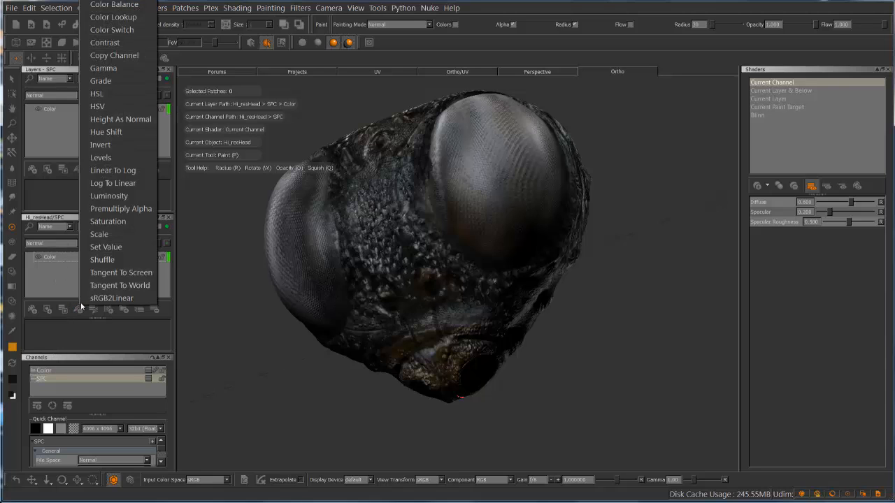
pyautogui.click(129, 196)
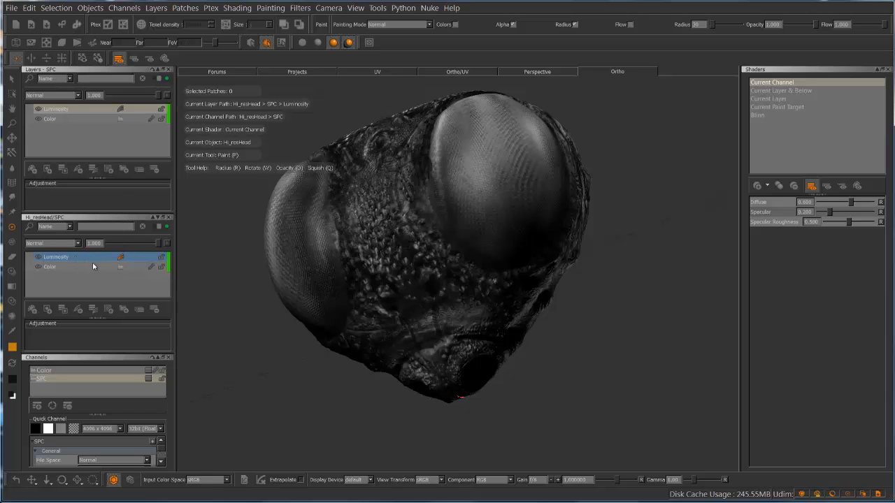
pyautogui.moveTo(377, 224)
pyautogui.keyDown('alt'); pyautogui.mouseDown()
pyautogui.moveTo(370, 213)
pyautogui.moveTo(325, 238)
pyautogui.moveTo(391, 260)
pyautogui.moveTo(452, 226)
pyautogui.moveTo(421, 209)
pyautogui.moveTo(425, 219)
pyautogui.moveTo(363, 217)
pyautogui.moveTo(353, 299)
pyautogui.mouseUp(); pyautogui.keyUp('alt')
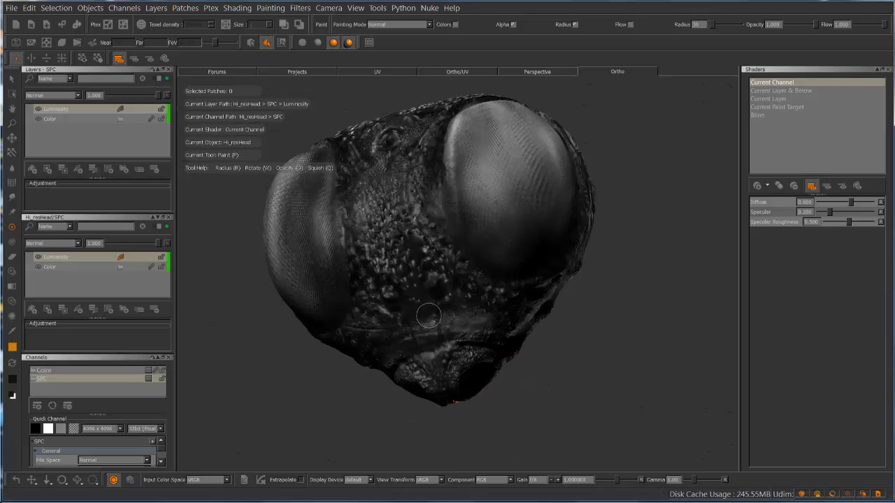
pyautogui.keyDown('alt'); pyautogui.moveTo(436, 277); pyautogui.dragTo(448, 273); pyautogui.keyUp('alt')
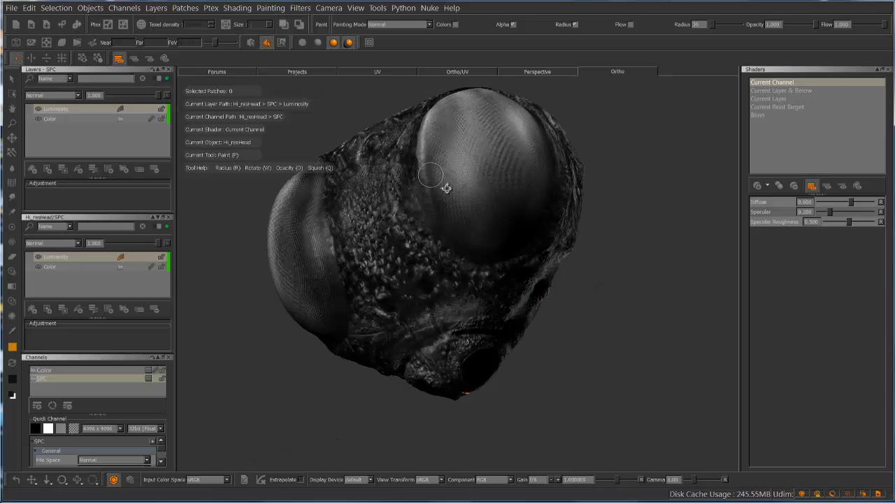
pyautogui.keyDown('alt'); pyautogui.moveTo(443, 191); pyautogui.dragTo(469, 206); pyautogui.keyUp('alt')
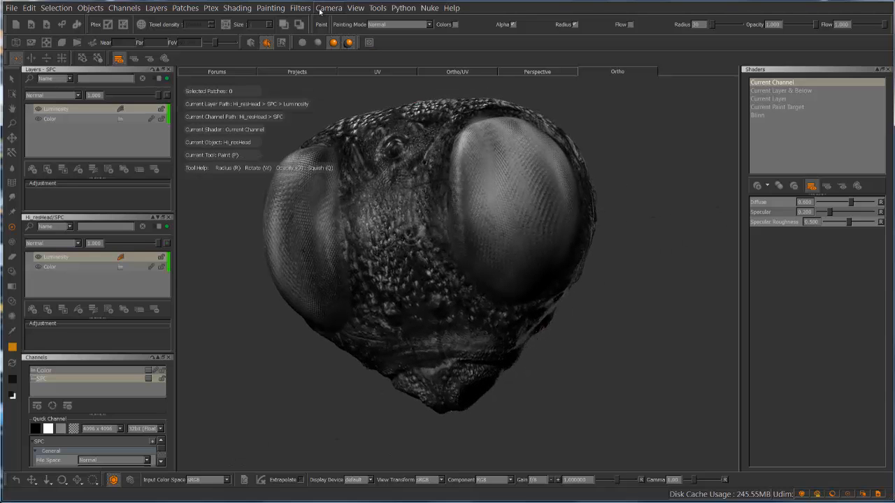
# Show the Projection palette and disable the Backface Mask
pyautogui.click(355, 8)
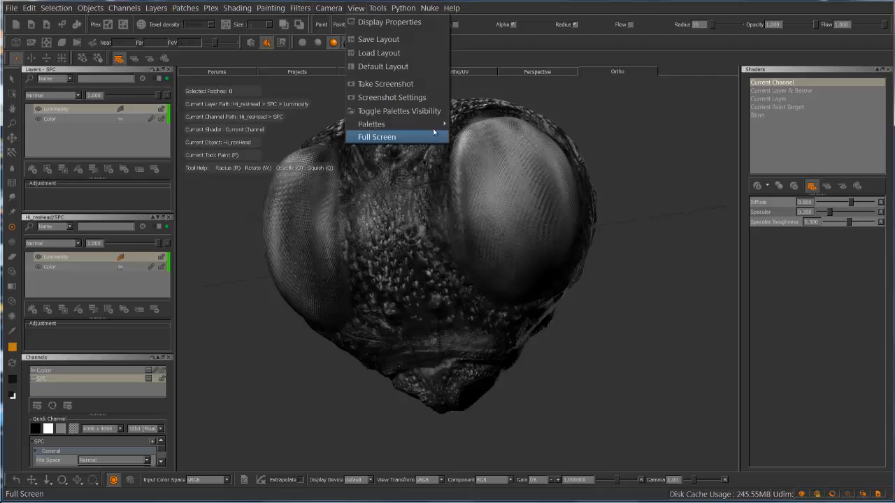
pyautogui.moveTo(412, 124)
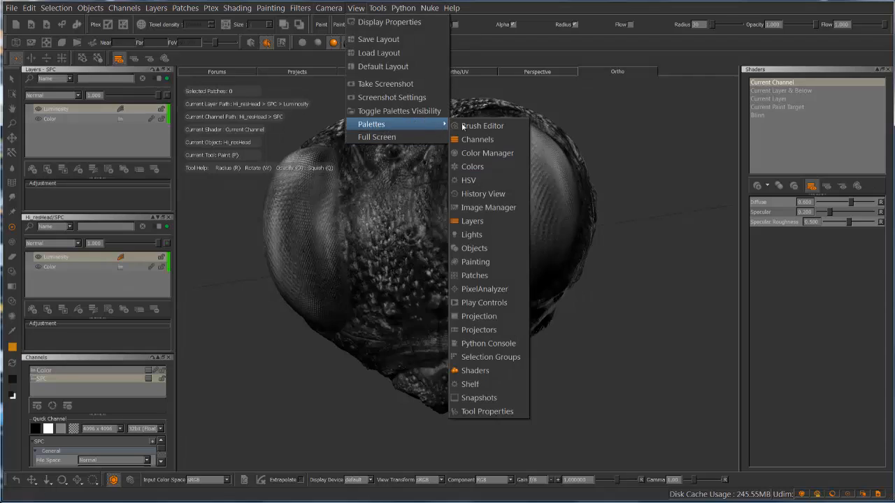
pyautogui.click(500, 318)
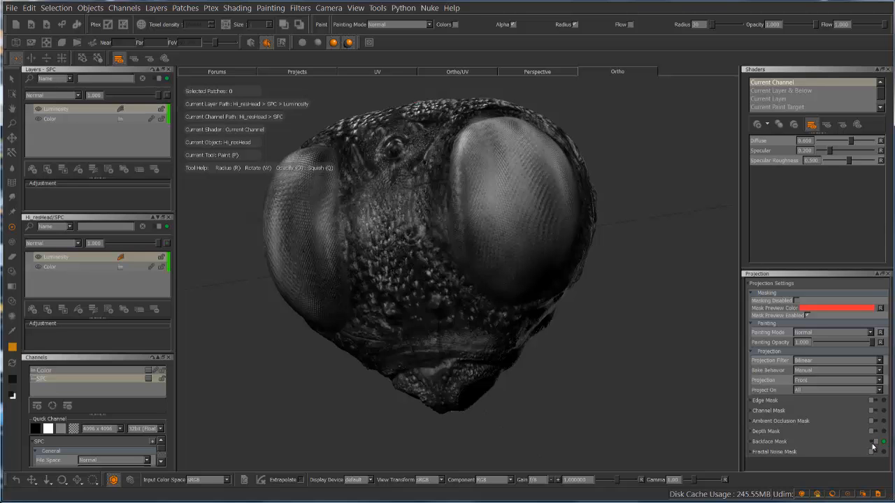
pyautogui.moveTo(577, 339)
pyautogui.keyDown('alt'); pyautogui.mouseDown()
pyautogui.moveTo(567, 321)
pyautogui.moveTo(453, 342)
pyautogui.moveTo(587, 336)
pyautogui.moveTo(579, 370)
pyautogui.moveTo(590, 315)
pyautogui.moveTo(580, 329)
pyautogui.mouseUp(); pyautogui.keyUp('alt')
pyautogui.keyDown('alt'); pyautogui.moveTo(639, 186); pyautogui.dragTo(622, 204); pyautogui.keyUp('alt')
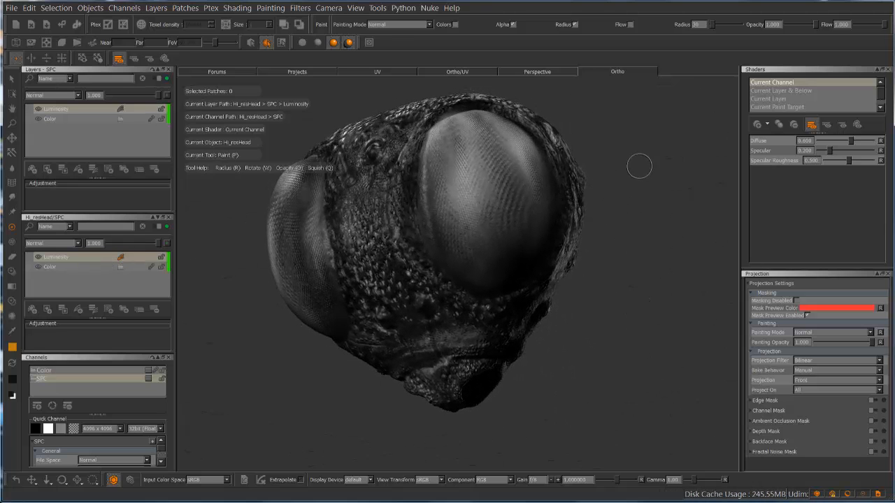
pyautogui.moveTo(638, 167)
pyautogui.keyDown('alt'); pyautogui.mouseDown()
pyautogui.moveTo(639, 153)
pyautogui.moveTo(631, 174)
pyautogui.moveTo(605, 184)
pyautogui.moveTo(591, 216)
pyautogui.moveTo(595, 209)
pyautogui.mouseUp(); pyautogui.keyUp('alt')
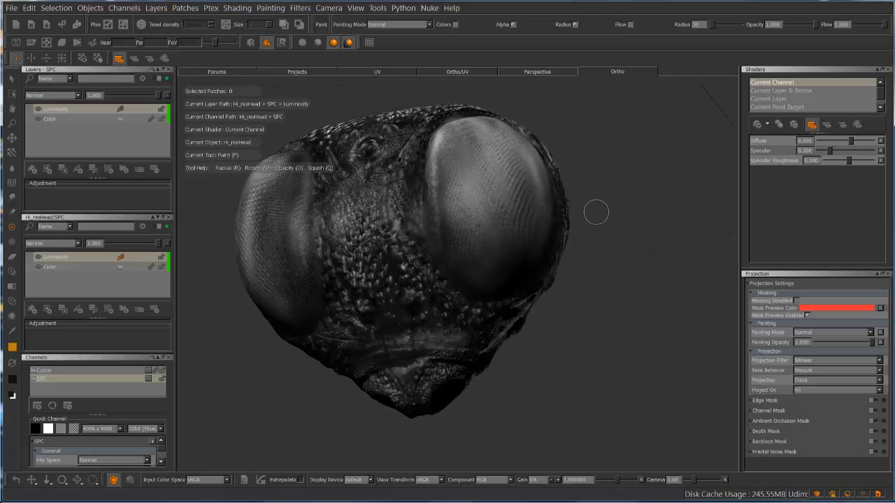
# Add a Levels adjustment above Luminosity with input White about 0.9, Mid 0.592 and Black 0.167
pyautogui.click(78, 309)
pyautogui.click(119, 161)
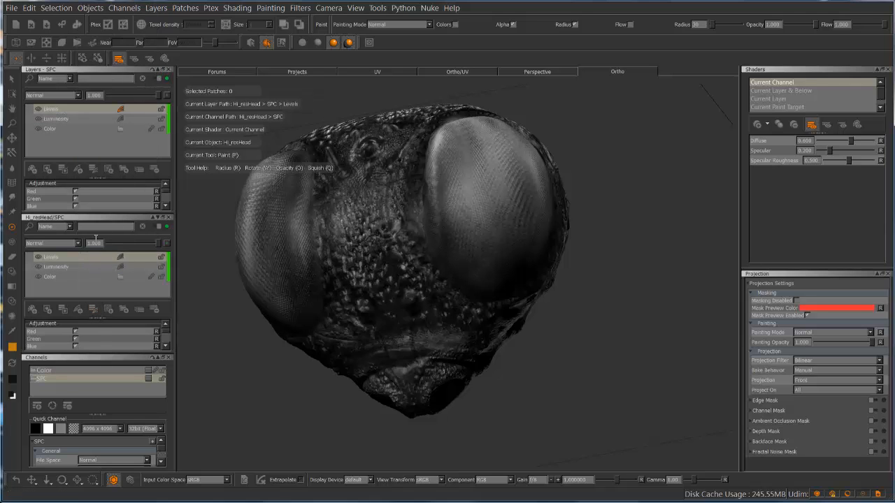
pyautogui.moveTo(95, 318); pyautogui.dragTo(98, 304)
pyautogui.scroll(-5, 161, 332)
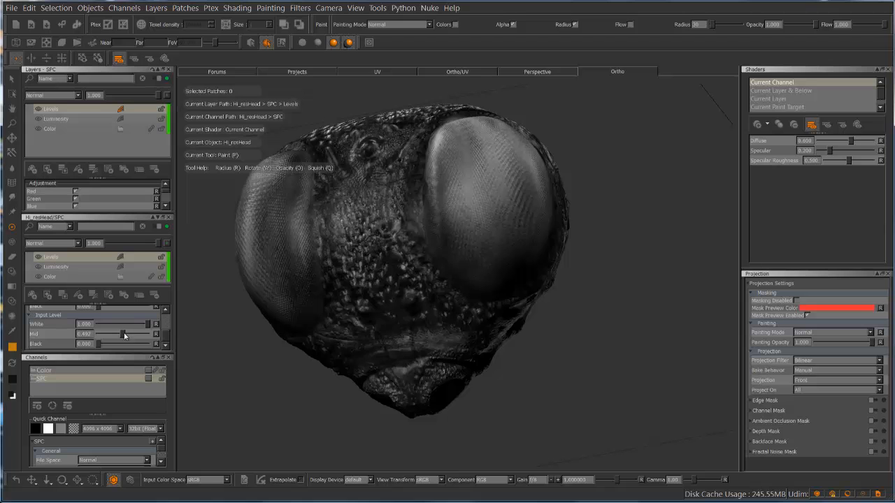
pyautogui.moveTo(124, 336); pyautogui.dragTo(127, 337)
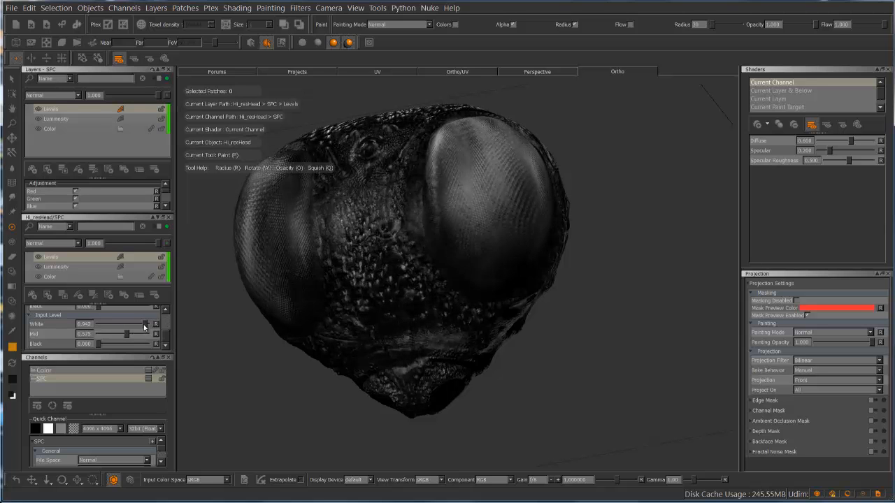
pyautogui.moveTo(127, 333); pyautogui.dragTo(142, 325)
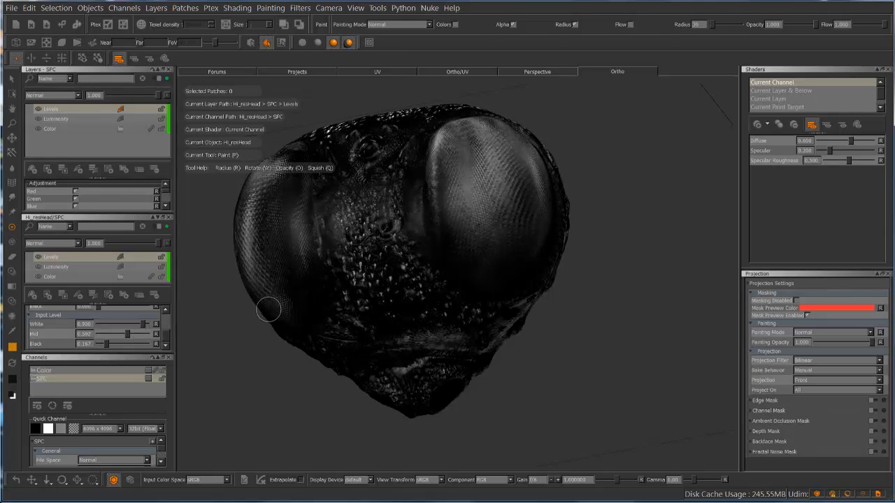
pyautogui.moveTo(194, 361)
pyautogui.keyDown('alt'); pyautogui.mouseDown()
pyautogui.moveTo(224, 332)
pyautogui.moveTo(289, 340)
pyautogui.moveTo(274, 371)
pyautogui.moveTo(190, 350)
pyautogui.mouseUp(); pyautogui.keyUp('alt')
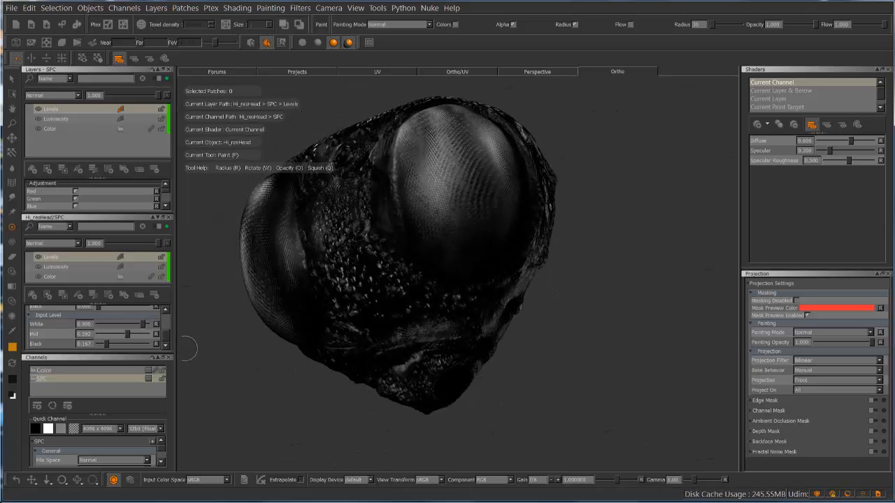
pyautogui.moveTo(594, 233)
pyautogui.keyDown('alt'); pyautogui.mouseDown()
pyautogui.moveTo(613, 241)
pyautogui.moveTo(502, 308)
pyautogui.mouseUp(); pyautogui.keyUp('alt')
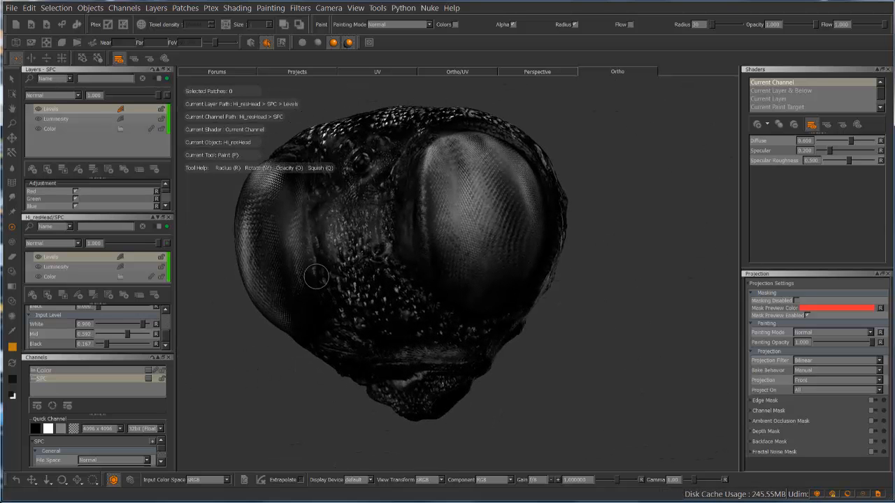
# Display the head with the Blinn shader and assign the SPC channel as its Specular Color
pyautogui.click(879, 106)
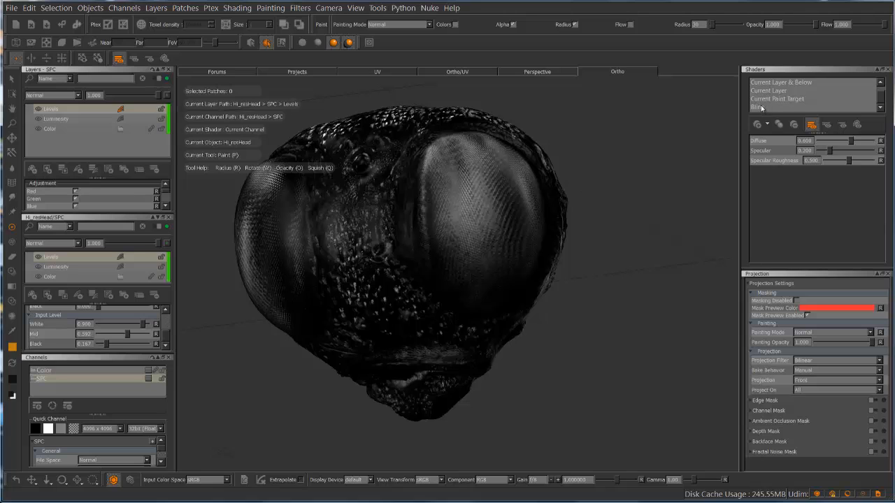
pyautogui.click(761, 108)
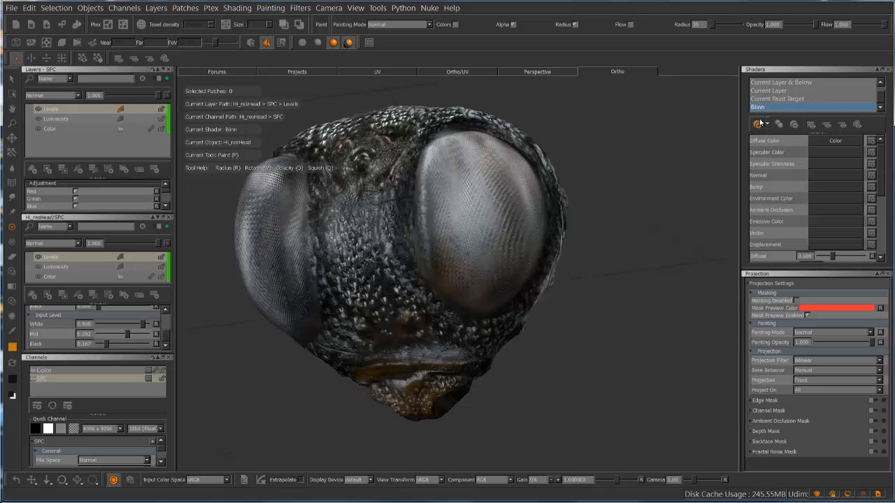
pyautogui.keyDown('alt'); pyautogui.moveTo(587, 231); pyautogui.dragTo(633, 231); pyautogui.keyUp('alt')
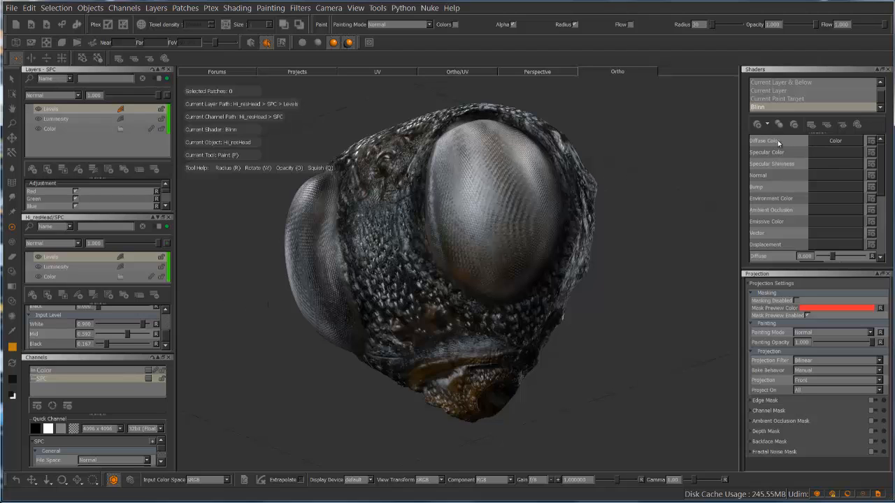
pyautogui.click(826, 155)
pyautogui.click(819, 187)
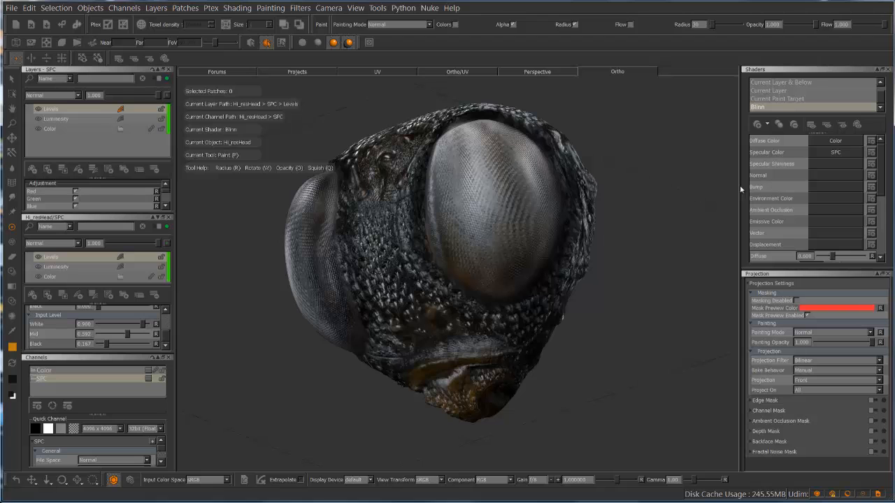
pyautogui.keyDown('alt'); pyautogui.moveTo(644, 166); pyautogui.dragTo(650, 162); pyautogui.keyUp('alt')
pyautogui.keyDown('alt'); pyautogui.moveTo(640, 174); pyautogui.dragTo(598, 186, button='middle'); pyautogui.keyUp('alt')
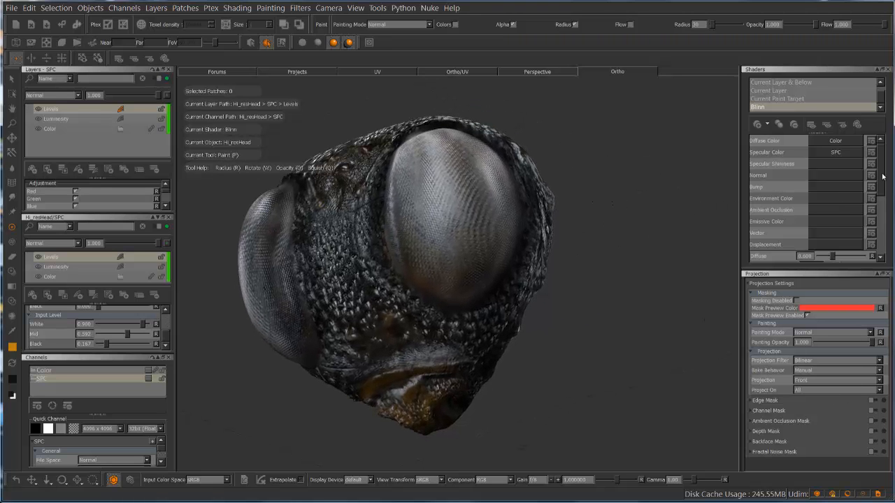
# Enlarge the Shaders palette and set the Blinn shader's Specular Shininess to 28.736 and Specular to 1.523
pyautogui.scroll(-5, 882, 177)
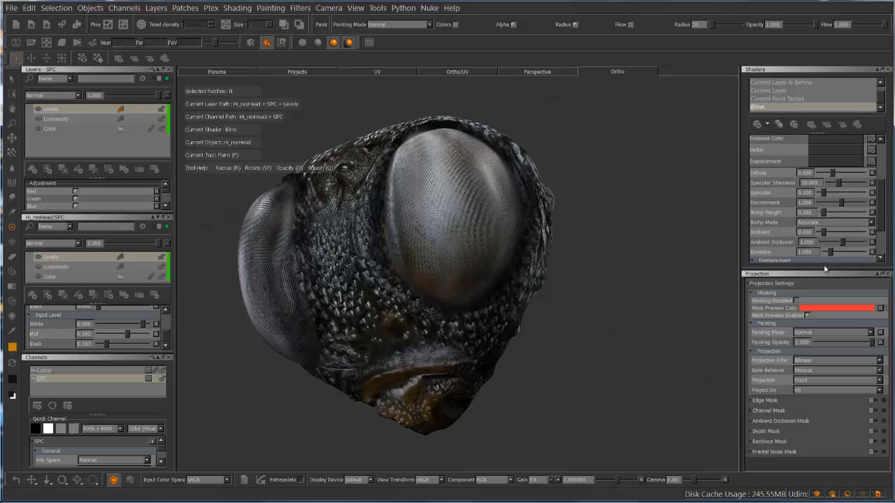
pyautogui.moveTo(820, 268); pyautogui.dragTo(824, 442)
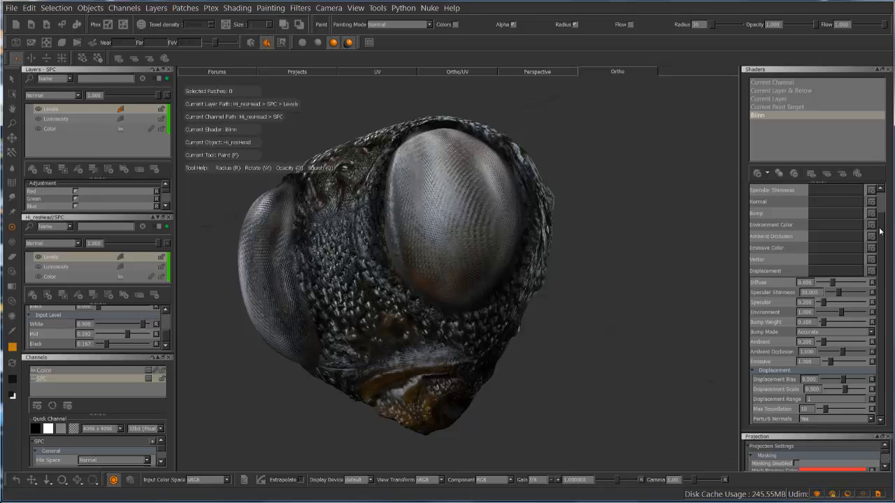
pyautogui.moveTo(880, 231)
pyautogui.mouseDown()
pyautogui.moveTo(881, 210)
pyautogui.moveTo(879, 241)
pyautogui.mouseUp()
pyautogui.moveTo(838, 295)
pyautogui.mouseDown()
pyautogui.moveTo(828, 304)
pyautogui.moveTo(832, 296)
pyautogui.mouseUp()
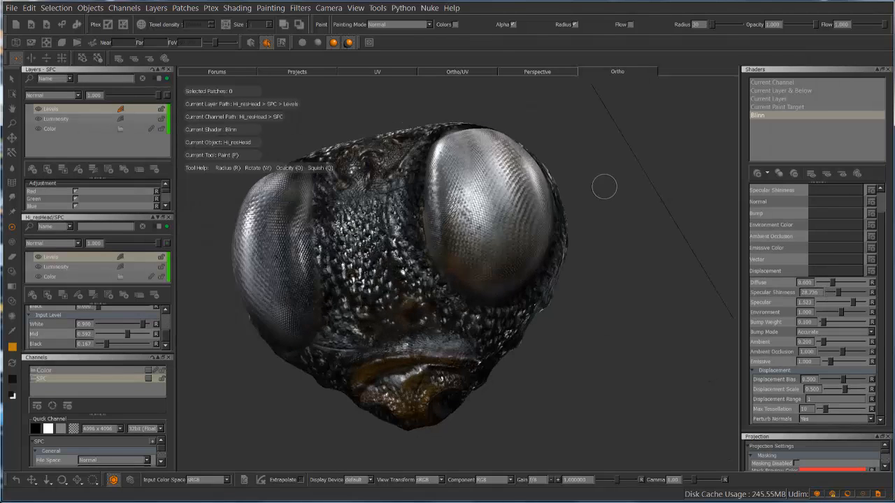
pyautogui.moveTo(604, 187)
pyautogui.keyDown('alt'); pyautogui.mouseDown()
pyautogui.moveTo(580, 179)
pyautogui.moveTo(541, 202)
pyautogui.moveTo(569, 232)
pyautogui.moveTo(678, 220)
pyautogui.moveTo(687, 202)
pyautogui.moveTo(632, 188)
pyautogui.moveTo(611, 160)
pyautogui.moveTo(578, 198)
pyautogui.moveTo(521, 234)
pyautogui.moveTo(582, 234)
pyautogui.moveTo(622, 219)
pyautogui.moveTo(595, 184)
pyautogui.moveTo(654, 187)
pyautogui.moveTo(645, 216)
pyautogui.moveTo(585, 216)
pyautogui.moveTo(559, 204)
pyautogui.moveTo(568, 219)
pyautogui.moveTo(633, 206)
pyautogui.mouseUp(); pyautogui.keyUp('alt')
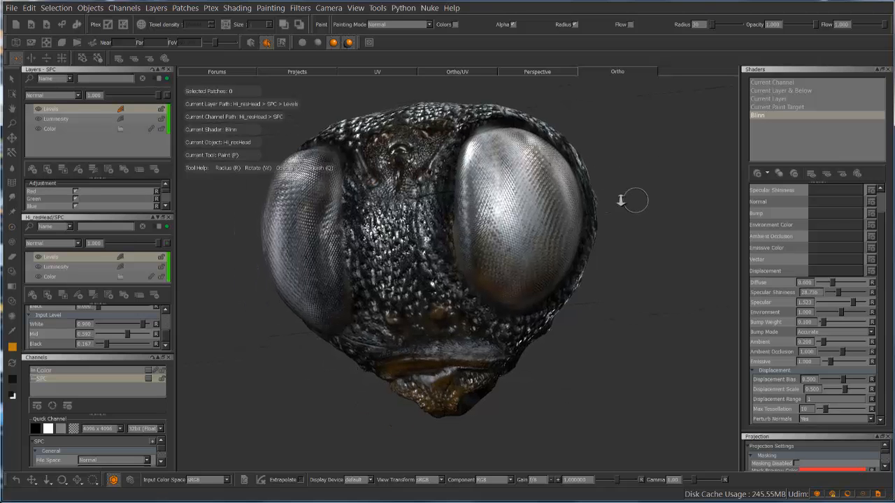
# Examine the specular highlights on the eyes and bumpy skin of the insect head from several angles and distances
pyautogui.scroll(-3, 625, 198)
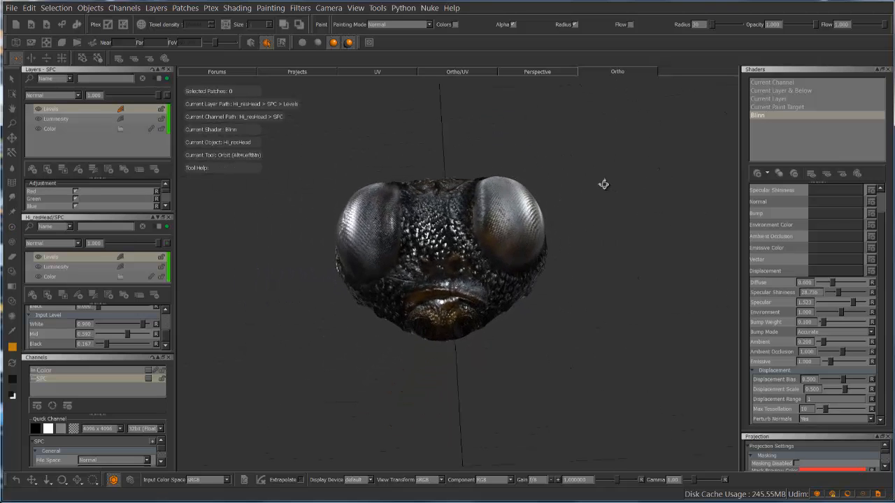
pyautogui.keyDown('alt'); pyautogui.moveTo(603, 184); pyautogui.dragTo(652, 228); pyautogui.keyUp('alt')
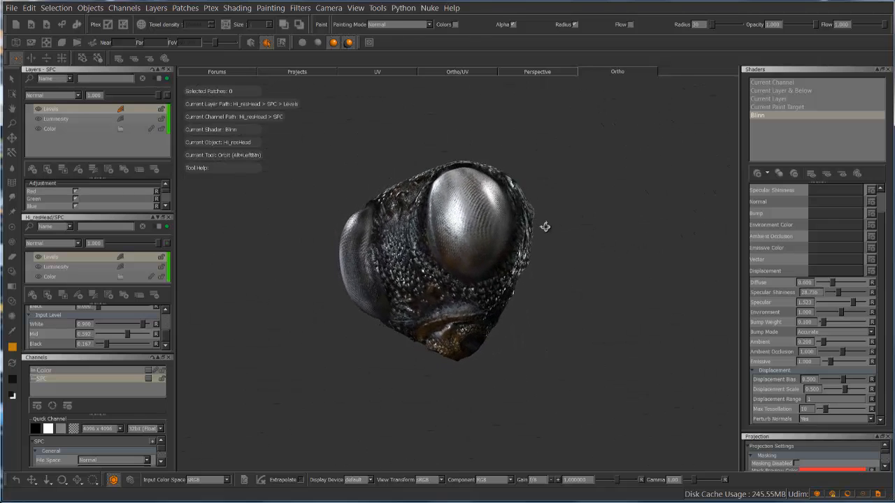
pyautogui.keyDown('alt'); pyautogui.moveTo(457, 247); pyautogui.dragTo(472, 239); pyautogui.keyUp('alt')
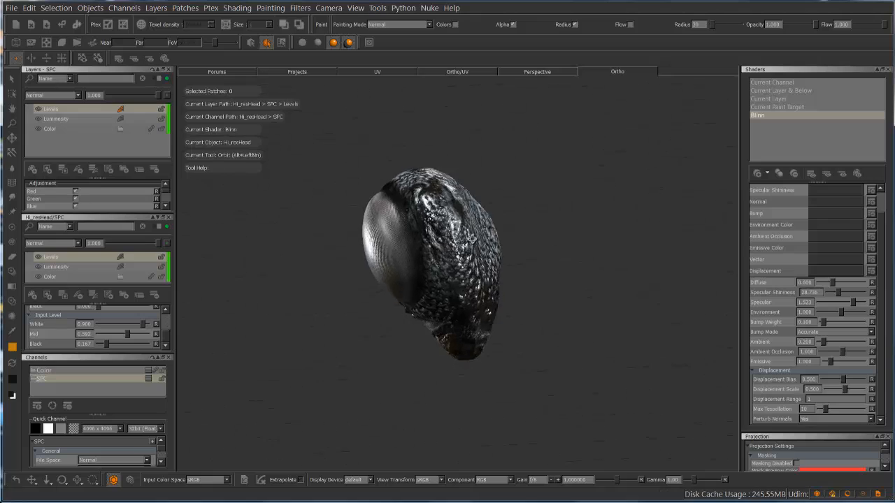
pyautogui.keyDown('alt'); pyautogui.moveTo(492, 247); pyautogui.dragTo(650, 222, button='right'); pyautogui.keyUp('alt')
pyautogui.keyDown('alt'); pyautogui.moveTo(659, 221); pyautogui.dragTo(655, 197); pyautogui.keyUp('alt')
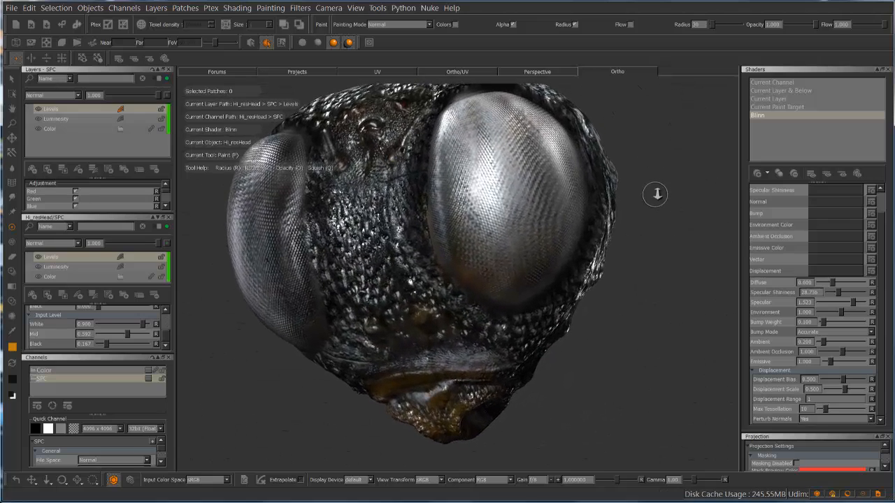
pyautogui.scroll(3, 657, 193)
pyautogui.scroll(-4, 657, 191)
pyautogui.moveTo(631, 158)
pyautogui.keyDown('alt'); pyautogui.mouseDown()
pyautogui.moveTo(645, 200)
pyautogui.moveTo(678, 210)
pyautogui.moveTo(667, 186)
pyautogui.moveTo(616, 228)
pyautogui.moveTo(689, 204)
pyautogui.moveTo(678, 206)
pyautogui.mouseUp(); pyautogui.keyUp('alt')
pyautogui.press('p')
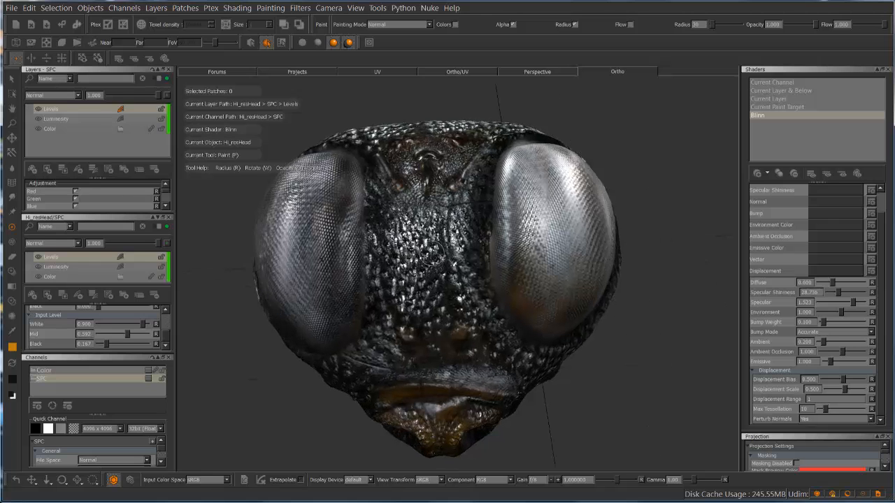
pyautogui.keyDown('alt'); pyautogui.moveTo(627, 170); pyautogui.dragTo(642, 166, button='middle'); pyautogui.keyUp('alt')
pyautogui.moveTo(641, 166)
pyautogui.keyDown('alt'); pyautogui.mouseDown()
pyautogui.moveTo(650, 165)
pyautogui.moveTo(631, 174)
pyautogui.moveTo(638, 169)
pyautogui.mouseUp(); pyautogui.keyUp('alt')
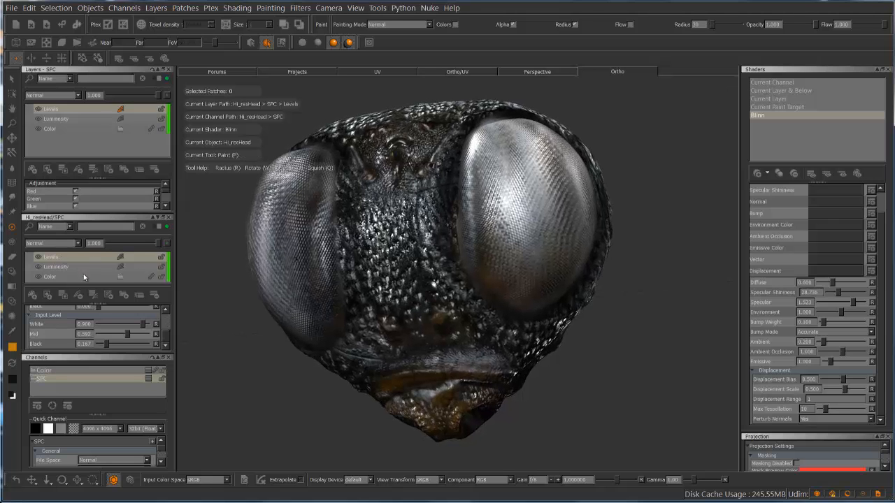
# Add a paint layer above Levels in the SPC channel, and keep only the SPC layer palette, enlarged above the Channels palette
pyautogui.click(32, 295)
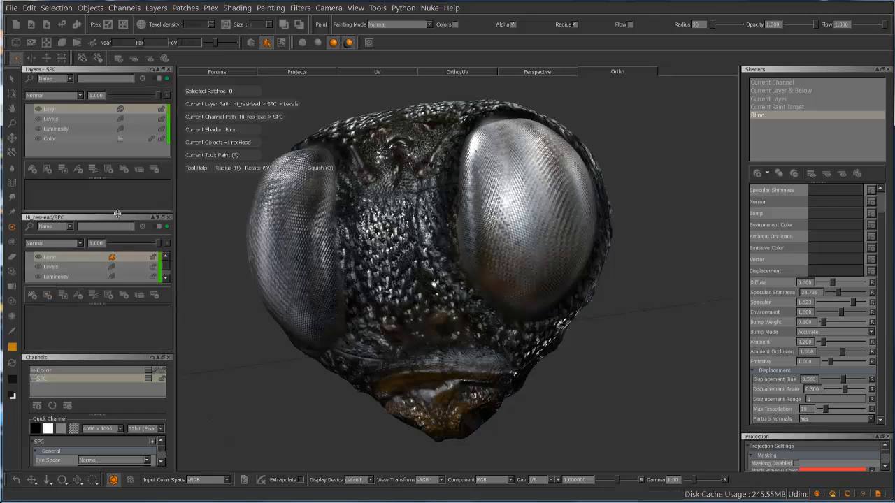
pyautogui.click(168, 70)
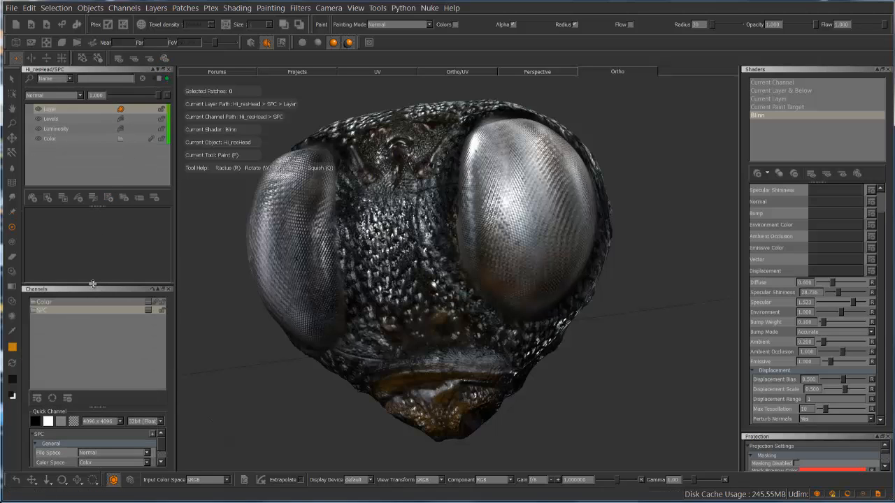
pyautogui.moveTo(92, 284); pyautogui.dragTo(90, 337)
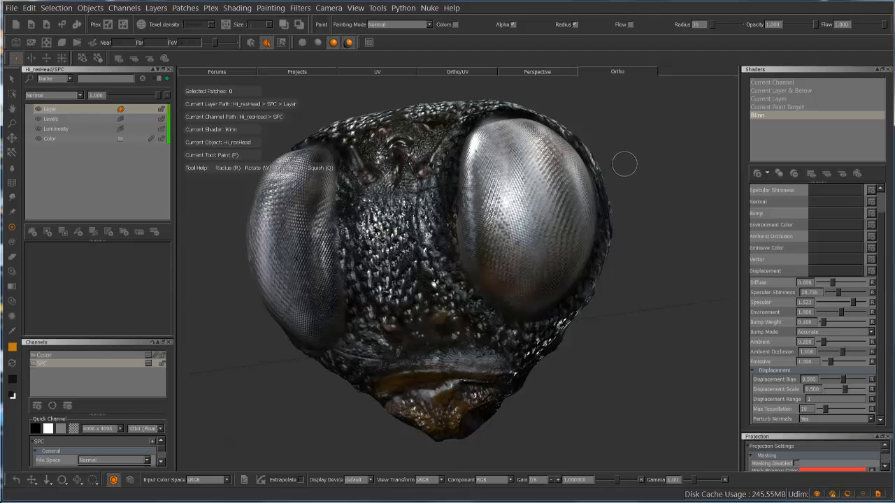
pyautogui.moveTo(631, 150)
pyautogui.keyDown('alt'); pyautogui.mouseDown()
pyautogui.moveTo(580, 155)
pyautogui.moveTo(673, 147)
pyautogui.moveTo(594, 150)
pyautogui.mouseUp(); pyautogui.keyUp('alt')
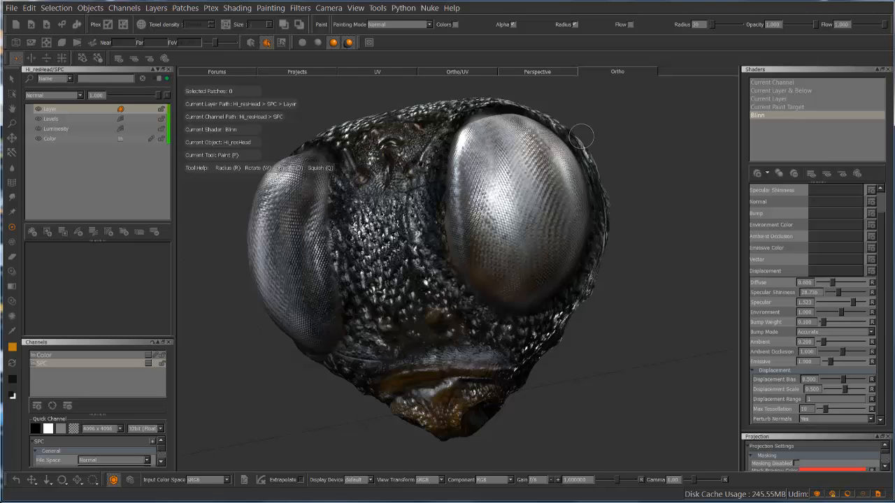
pyautogui.moveTo(622, 139)
pyautogui.keyDown('alt'); pyautogui.mouseDown()
pyautogui.moveTo(629, 138)
pyautogui.moveTo(609, 140)
pyautogui.mouseUp(); pyautogui.keyUp('alt')
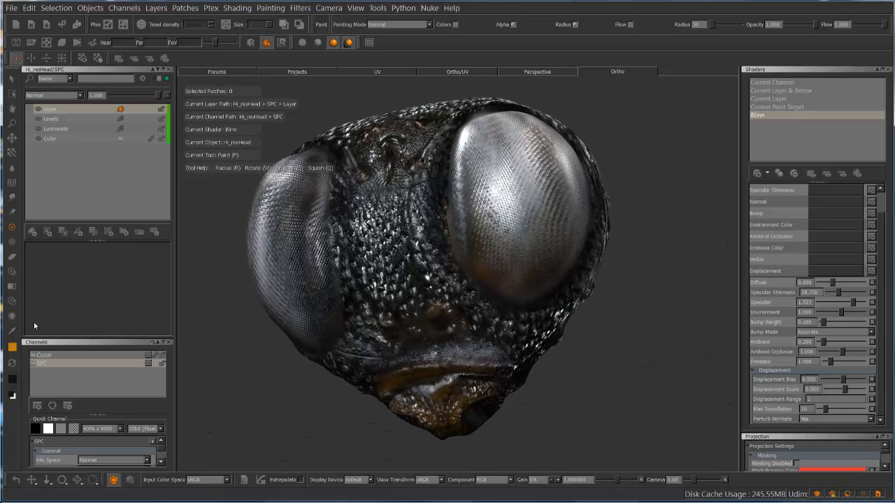
# Swap the foreground and background colours to make black the painting colour for the SPC paint layer
pyautogui.click(15, 358)
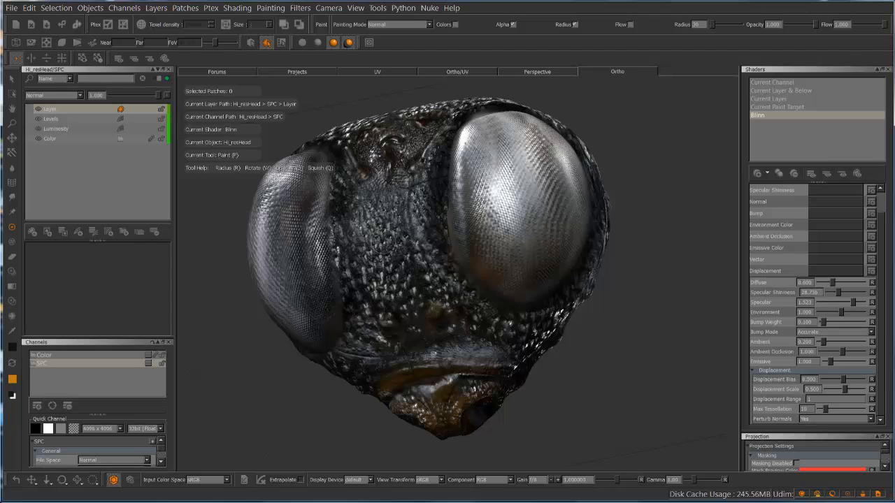
pyautogui.press('b')
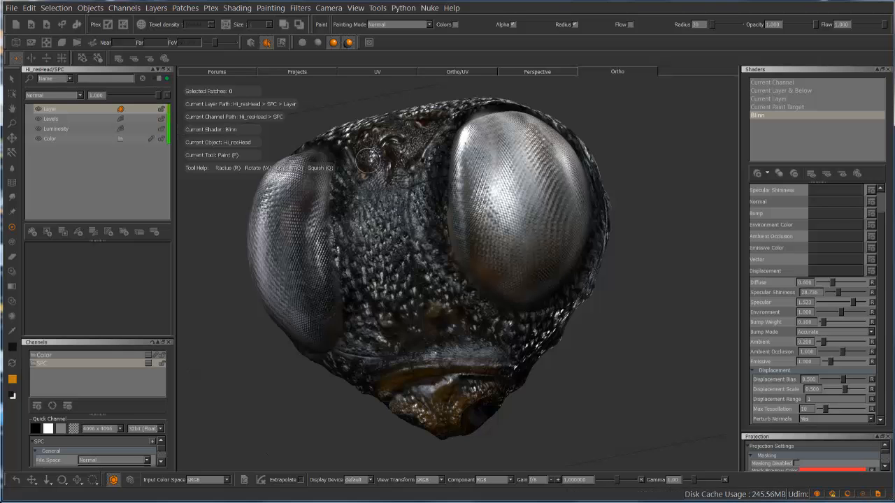
pyautogui.moveTo(328, 187)
pyautogui.keyDown('alt'); pyautogui.mouseDown()
pyautogui.moveTo(428, 214)
pyautogui.moveTo(299, 208)
pyautogui.moveTo(415, 286)
pyautogui.mouseUp(); pyautogui.keyUp('alt')
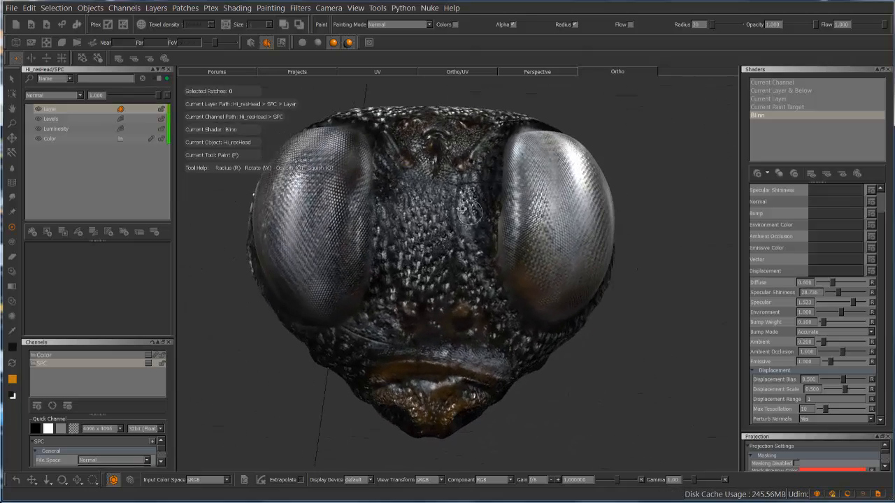
pyautogui.keyDown('alt'); pyautogui.moveTo(469, 213); pyautogui.dragTo(309, 209); pyautogui.keyUp('alt')
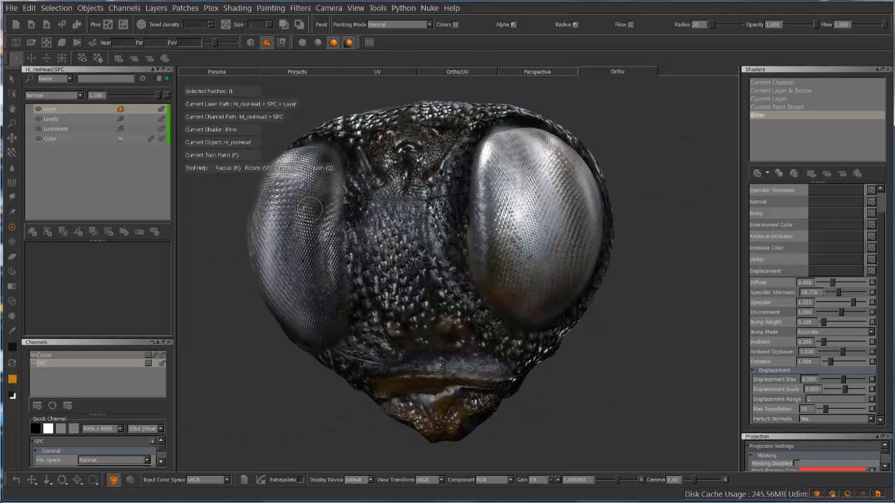
# Inspect the SPC channel alone on the head with the Current Channel shader from several angles, and return to the Blinn shader
pyautogui.click(781, 84)
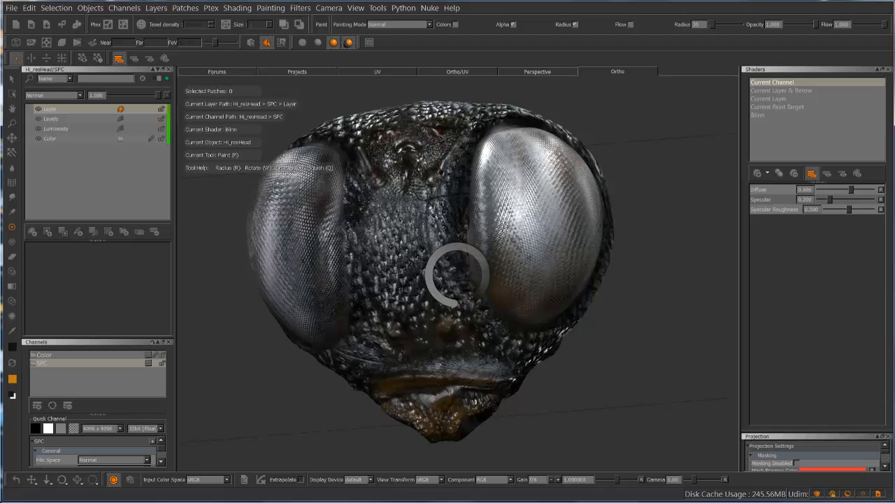
pyautogui.moveTo(222, 316)
pyautogui.keyDown('alt'); pyautogui.mouseDown()
pyautogui.moveTo(253, 245)
pyautogui.moveTo(250, 260)
pyautogui.moveTo(419, 206)
pyautogui.mouseUp(); pyautogui.keyUp('alt')
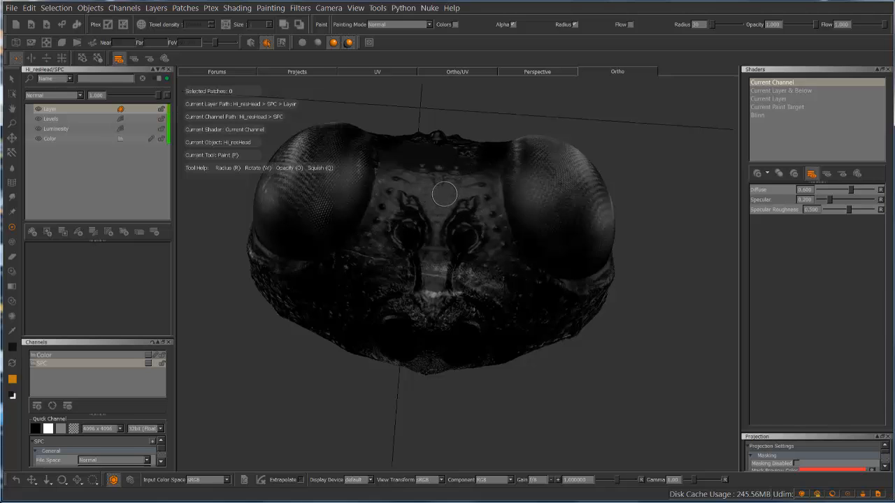
pyautogui.click(443, 193)
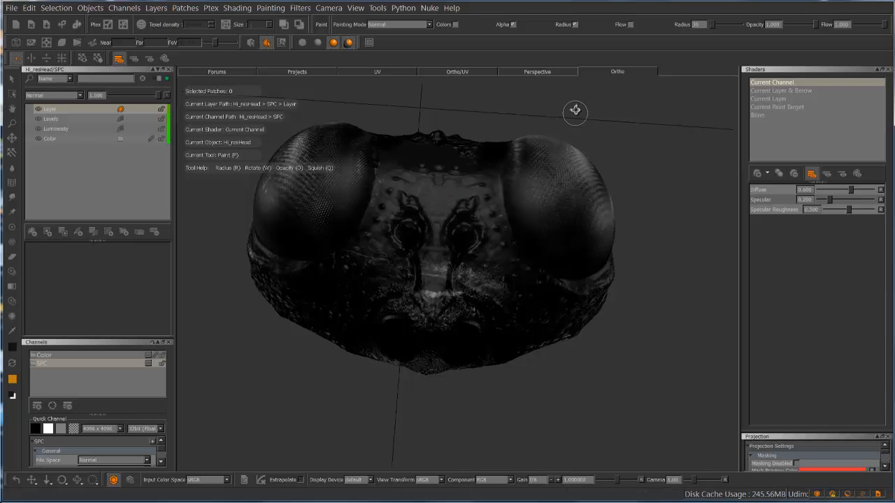
pyautogui.keyDown('alt'); pyautogui.moveTo(577, 109); pyautogui.dragTo(503, 140); pyautogui.keyUp('alt')
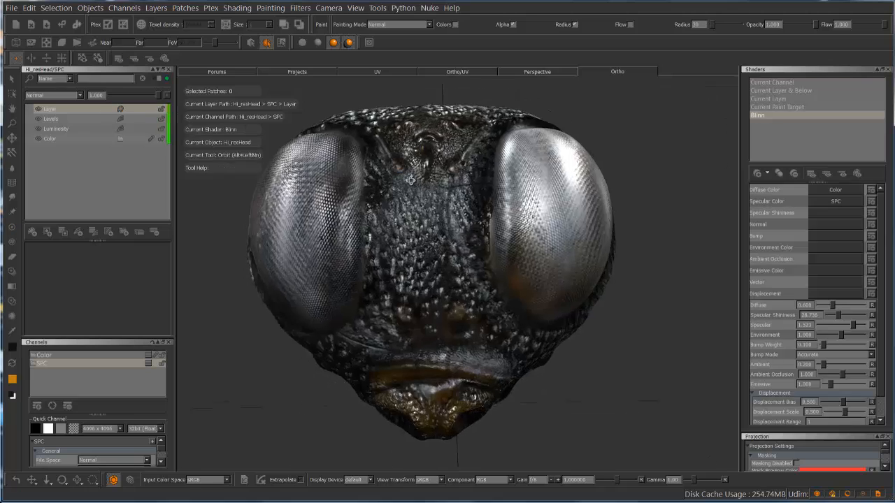
pyautogui.keyDown('alt'); pyautogui.moveTo(419, 175); pyautogui.dragTo(377, 177); pyautogui.keyUp('alt')
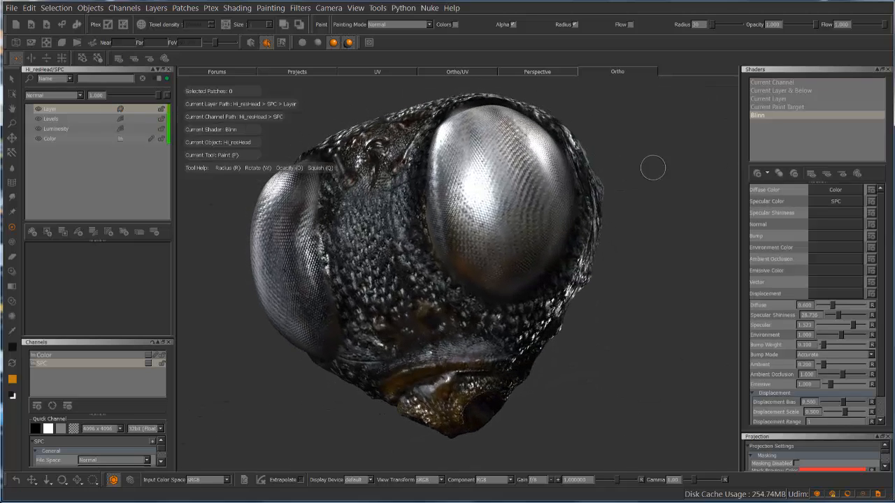
# Assign the SPC channel as the Blinn shader's Bump input
pyautogui.keyDown('alt'); pyautogui.moveTo(650, 165); pyautogui.dragTo(617, 168, button='right'); pyautogui.keyUp('alt')
pyautogui.press('p')
pyautogui.moveTo(605, 202)
pyautogui.keyDown('alt'); pyautogui.mouseDown()
pyautogui.moveTo(580, 214)
pyautogui.moveTo(601, 187)
pyautogui.mouseUp(); pyautogui.keyUp('alt')
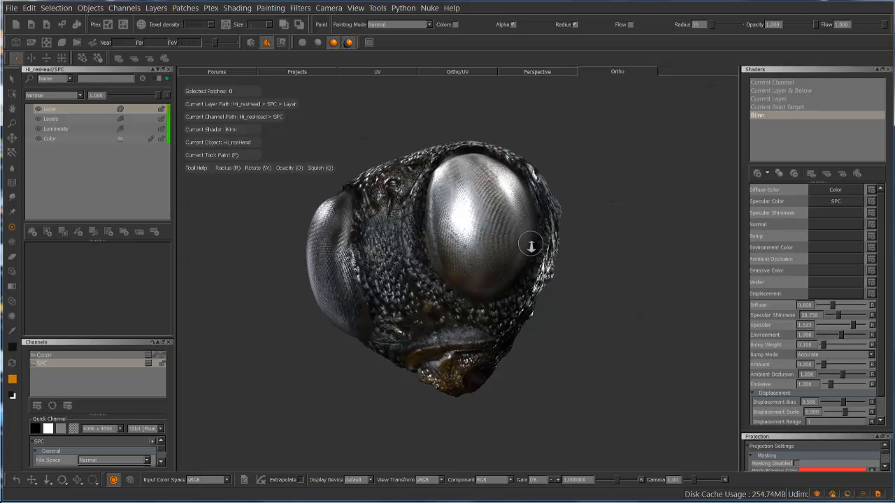
pyautogui.keyDown('alt'); pyautogui.moveTo(531, 245); pyautogui.dragTo(599, 213, button='right'); pyautogui.keyUp('alt')
pyautogui.keyDown('alt'); pyautogui.moveTo(653, 163); pyautogui.dragTo(644, 198, button='middle'); pyautogui.keyUp('alt')
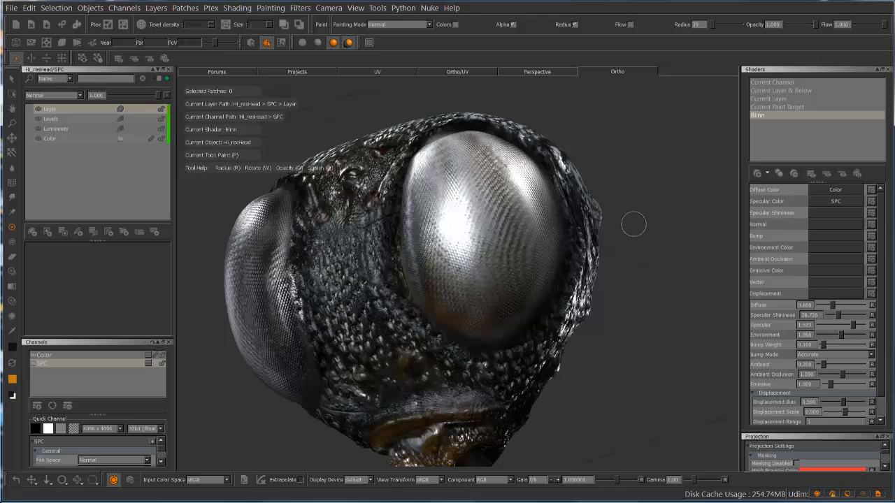
pyautogui.keyDown('alt'); pyautogui.moveTo(602, 246); pyautogui.dragTo(635, 233, button='right'); pyautogui.keyUp('alt')
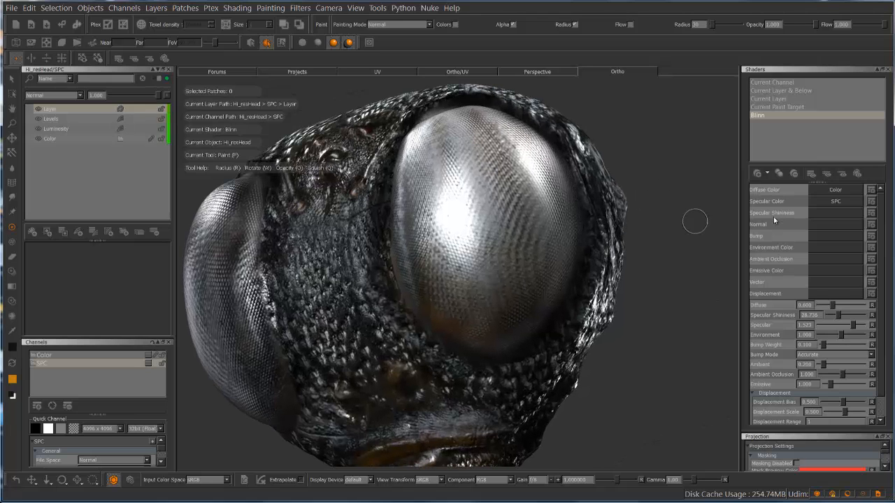
pyautogui.click(854, 238)
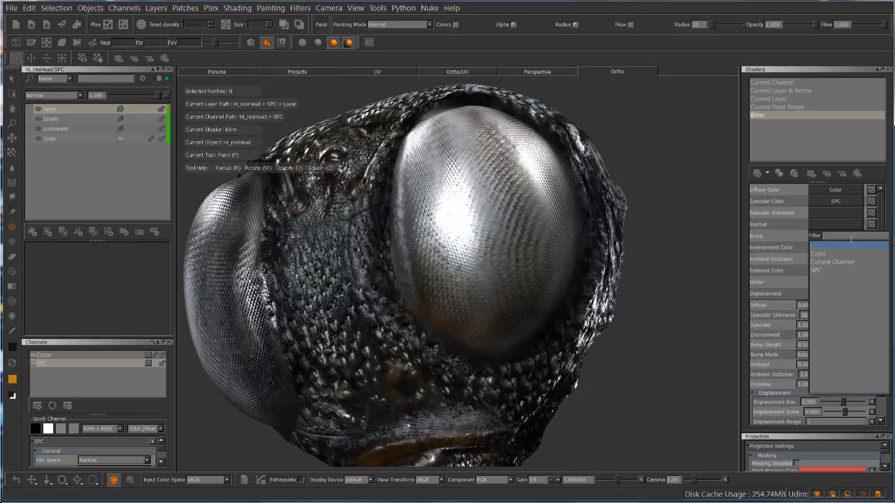
pyautogui.click(820, 270)
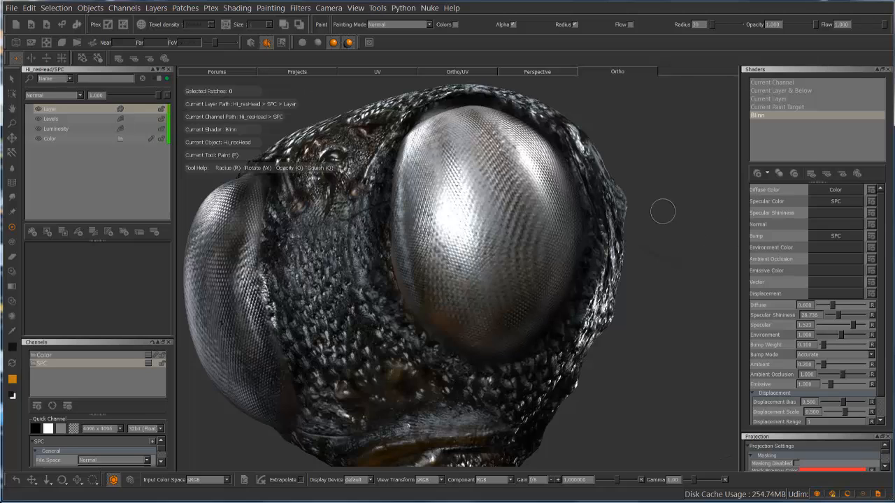
# Examine the bump effect on the insect head's eyes and rough skin from several angles and distances
pyautogui.keyDown('alt'); pyautogui.moveTo(665, 208); pyautogui.dragTo(648, 183); pyautogui.keyUp('alt')
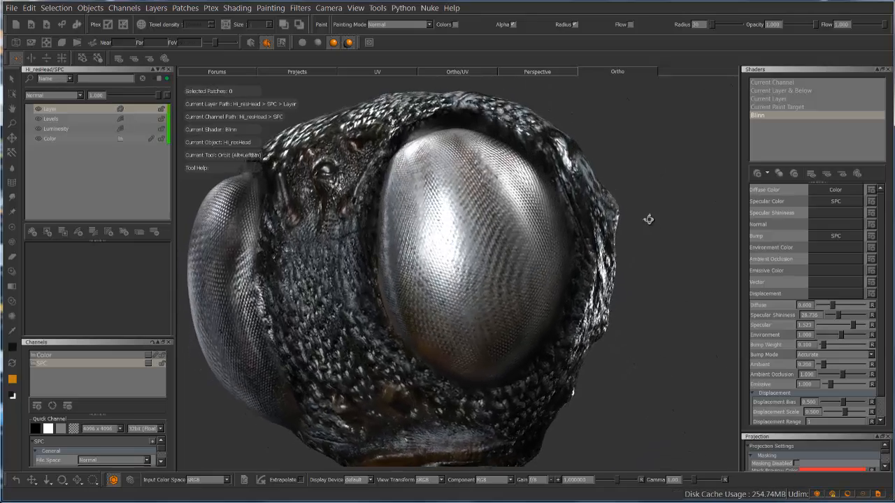
pyautogui.keyDown('alt'); pyautogui.moveTo(648, 219); pyautogui.dragTo(675, 186); pyautogui.keyUp('alt')
pyautogui.keyDown('alt'); pyautogui.moveTo(692, 175); pyautogui.dragTo(649, 177, button='right'); pyautogui.keyUp('alt')
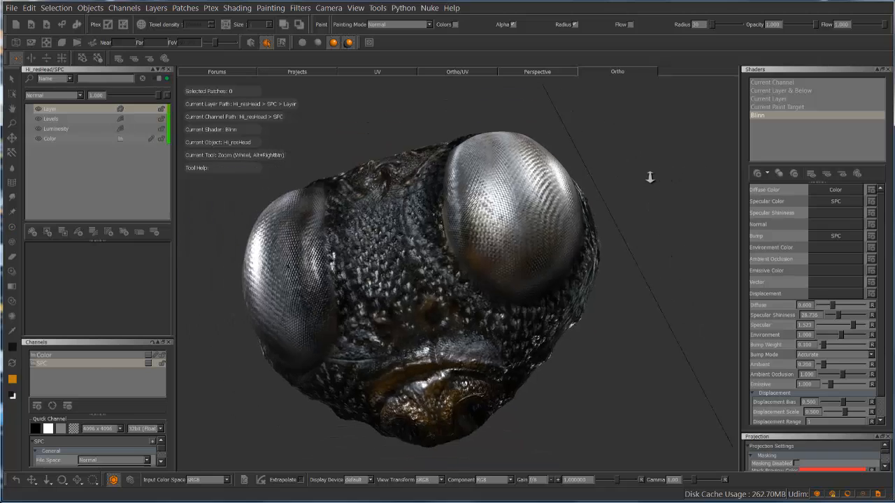
pyautogui.keyDown('alt'); pyautogui.moveTo(649, 177); pyautogui.dragTo(559, 178); pyautogui.keyUp('alt')
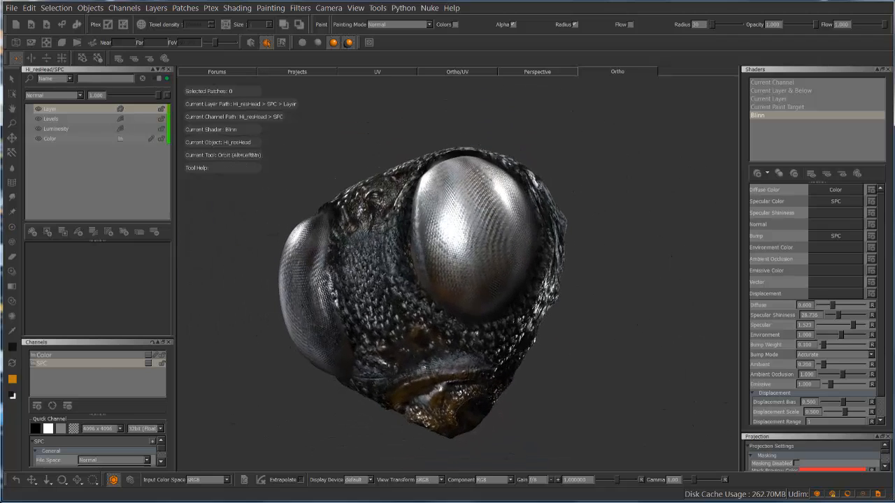
pyautogui.moveTo(591, 212)
pyautogui.keyDown('alt'); pyautogui.mouseDown(button='middle')
pyautogui.moveTo(611, 186)
pyautogui.moveTo(601, 190)
pyautogui.mouseUp(button='middle'); pyautogui.keyUp('alt')
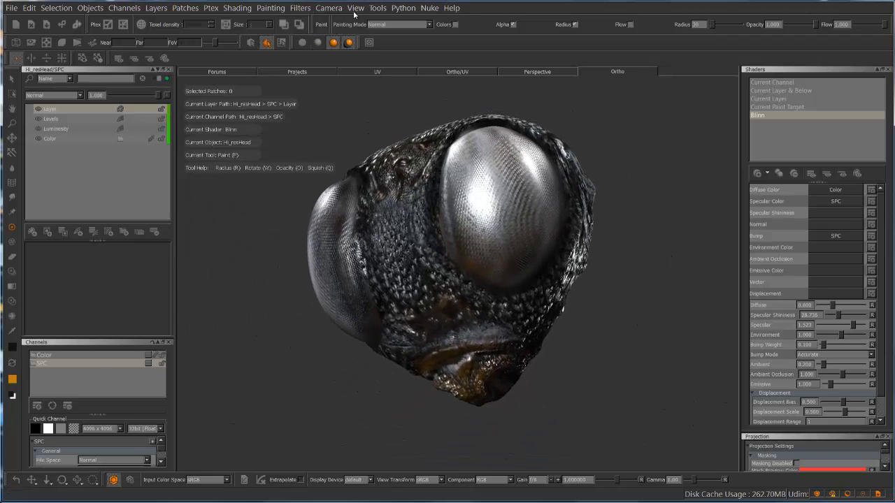
# Show the Lights palette, reposition light Four, go through lights One and Three, and close the palette
pyautogui.click(355, 9)
pyautogui.moveTo(422, 124)
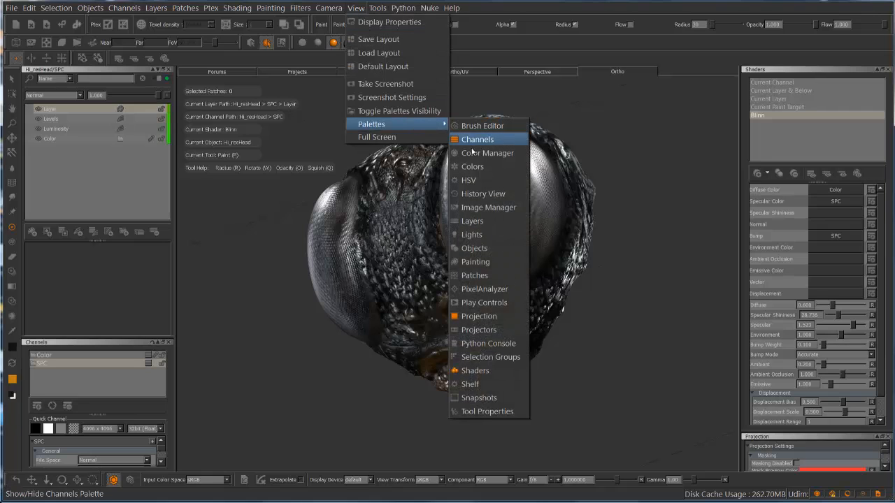
pyautogui.click(475, 234)
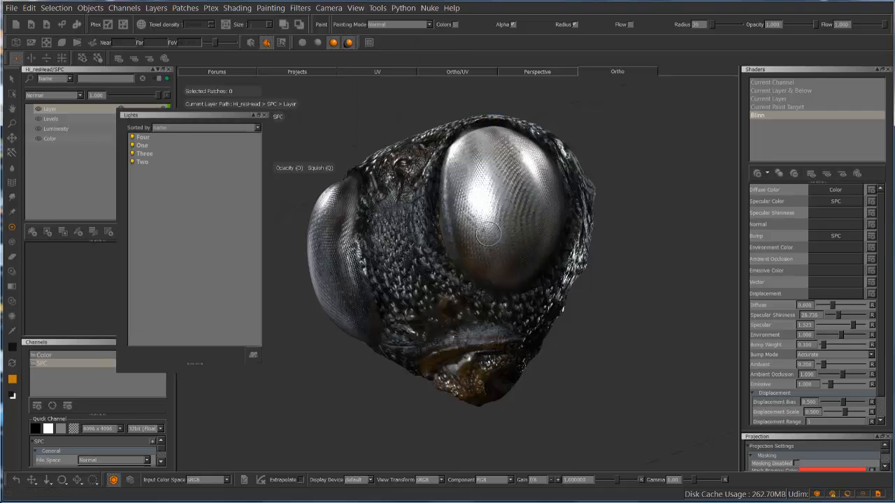
pyautogui.click(144, 137)
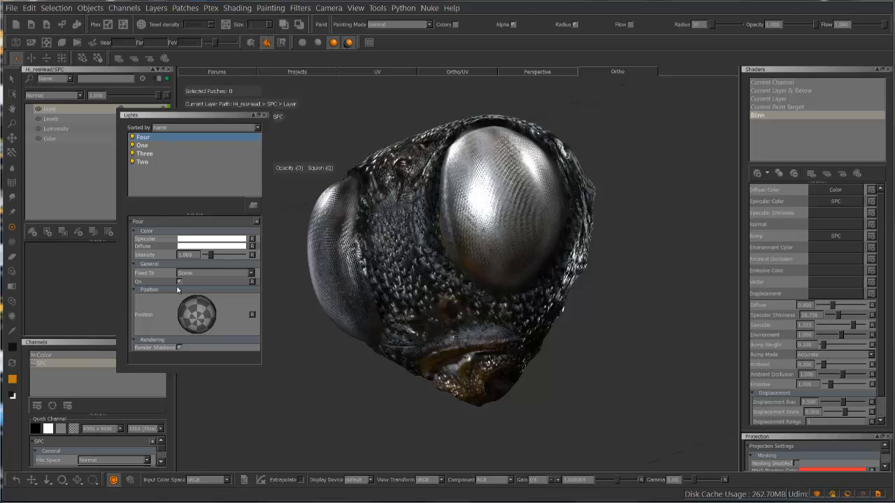
pyautogui.moveTo(200, 315)
pyautogui.mouseDown()
pyautogui.moveTo(166, 302)
pyautogui.moveTo(216, 310)
pyautogui.moveTo(191, 306)
pyautogui.moveTo(199, 295)
pyautogui.moveTo(195, 306)
pyautogui.moveTo(214, 317)
pyautogui.moveTo(221, 337)
pyautogui.moveTo(226, 331)
pyautogui.moveTo(199, 317)
pyautogui.moveTo(214, 339)
pyautogui.moveTo(189, 322)
pyautogui.moveTo(202, 311)
pyautogui.moveTo(197, 316)
pyautogui.mouseUp()
pyautogui.click(142, 146)
pyautogui.click(157, 155)
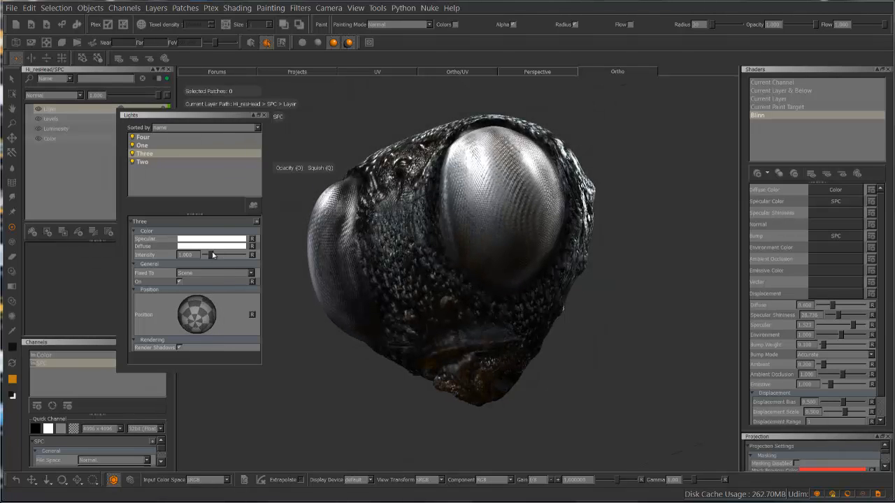
pyautogui.click(262, 117)
# Examine the head under the adjusted lighting from several angles and distances
pyautogui.moveTo(624, 179)
pyautogui.keyDown('alt'); pyautogui.mouseDown()
pyautogui.moveTo(544, 188)
pyautogui.moveTo(662, 189)
pyautogui.moveTo(661, 156)
pyautogui.moveTo(613, 196)
pyautogui.mouseUp(); pyautogui.keyUp('alt')
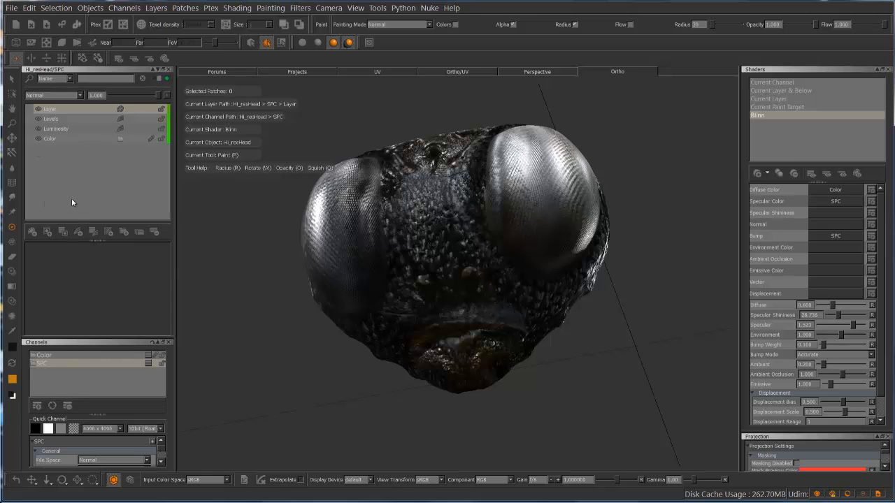
pyautogui.moveTo(402, 124)
pyautogui.keyDown('alt'); pyautogui.mouseDown()
pyautogui.moveTo(365, 127)
pyautogui.moveTo(440, 116)
pyautogui.moveTo(405, 122)
pyautogui.mouseUp(); pyautogui.keyUp('alt')
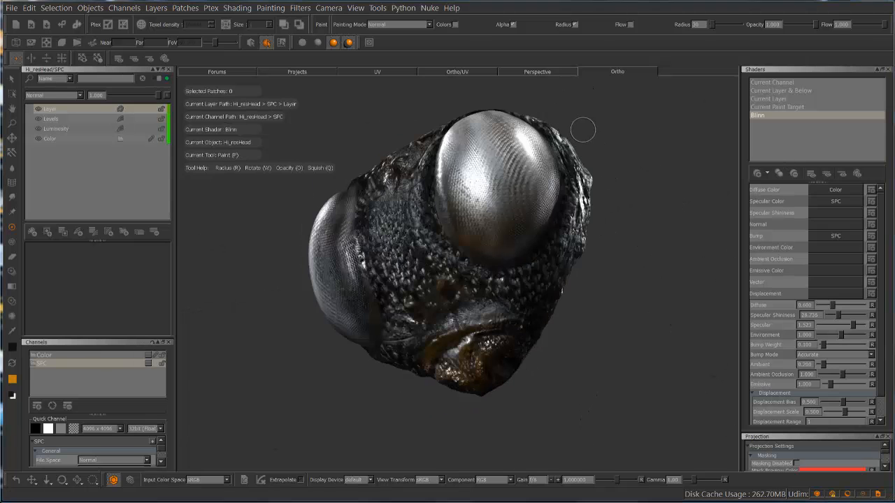
pyautogui.moveTo(583, 129)
pyautogui.keyDown('alt'); pyautogui.mouseDown()
pyautogui.moveTo(554, 154)
pyautogui.moveTo(608, 125)
pyautogui.moveTo(648, 133)
pyautogui.moveTo(599, 133)
pyautogui.moveTo(594, 160)
pyautogui.moveTo(624, 163)
pyautogui.mouseUp(); pyautogui.keyUp('alt')
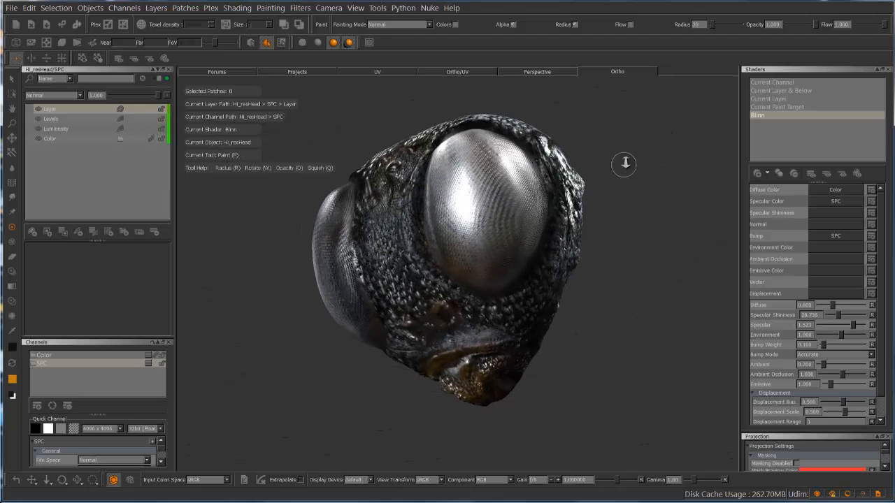
pyautogui.keyDown('alt'); pyautogui.moveTo(624, 163); pyautogui.dragTo(551, 170, button='right'); pyautogui.keyUp('alt')
pyautogui.moveTo(551, 170)
pyautogui.keyDown('alt'); pyautogui.mouseDown()
pyautogui.moveTo(603, 178)
pyautogui.moveTo(639, 154)
pyautogui.moveTo(641, 217)
pyautogui.moveTo(541, 198)
pyautogui.moveTo(624, 190)
pyautogui.moveTo(553, 218)
pyautogui.moveTo(637, 200)
pyautogui.moveTo(636, 189)
pyautogui.moveTo(599, 179)
pyautogui.mouseUp(); pyautogui.keyUp('alt')
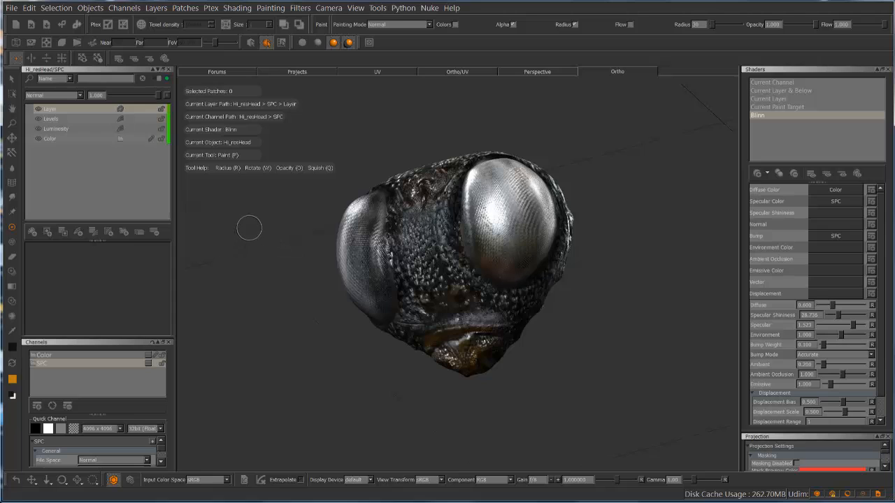
pyautogui.moveTo(248, 228)
pyautogui.keyDown('alt'); pyautogui.mouseDown()
pyautogui.moveTo(266, 208)
pyautogui.moveTo(256, 216)
pyautogui.mouseUp(); pyautogui.keyUp('alt')
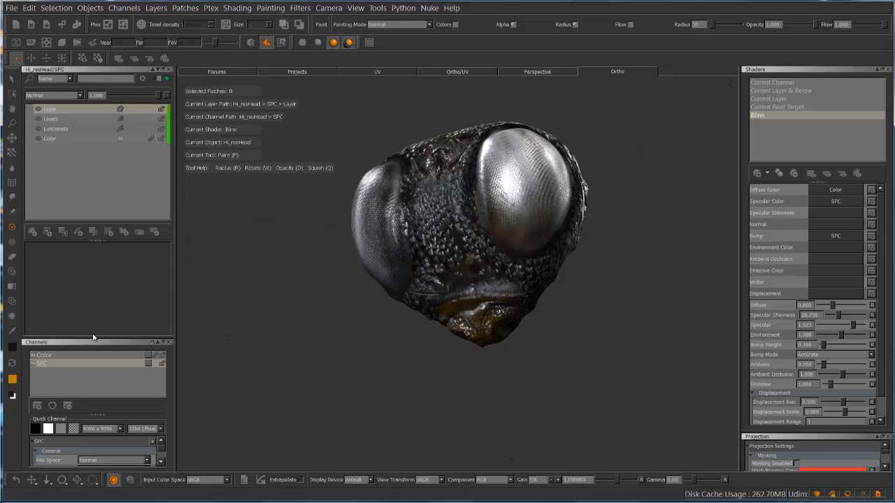
# Select the Color channel and review its Export and Export Flattened options
pyautogui.click(79, 356)
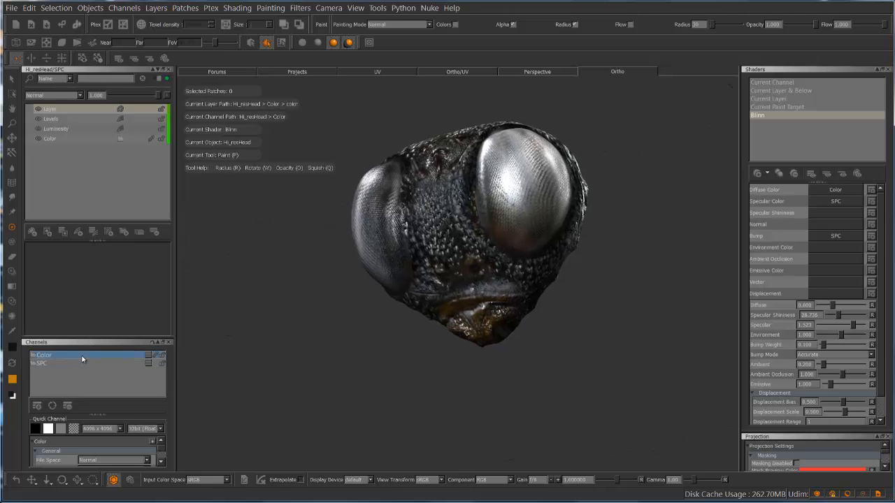
pyautogui.rightClick(84, 358)
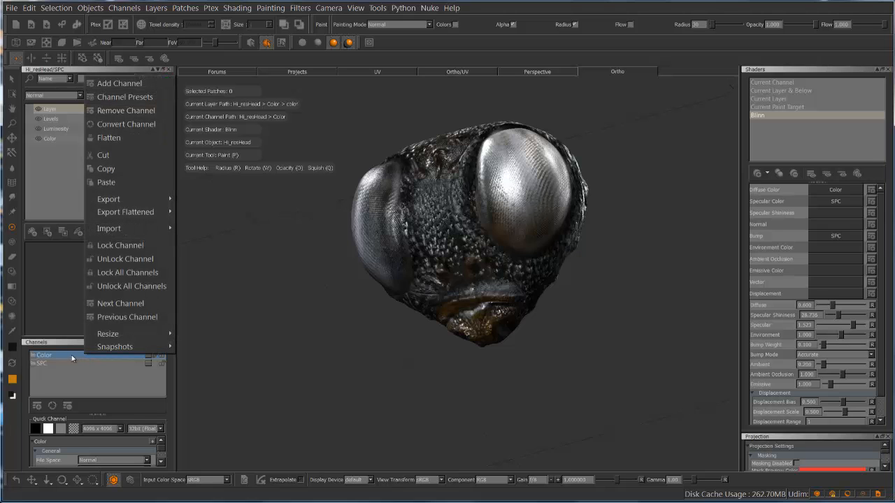
pyautogui.moveTo(134, 214)
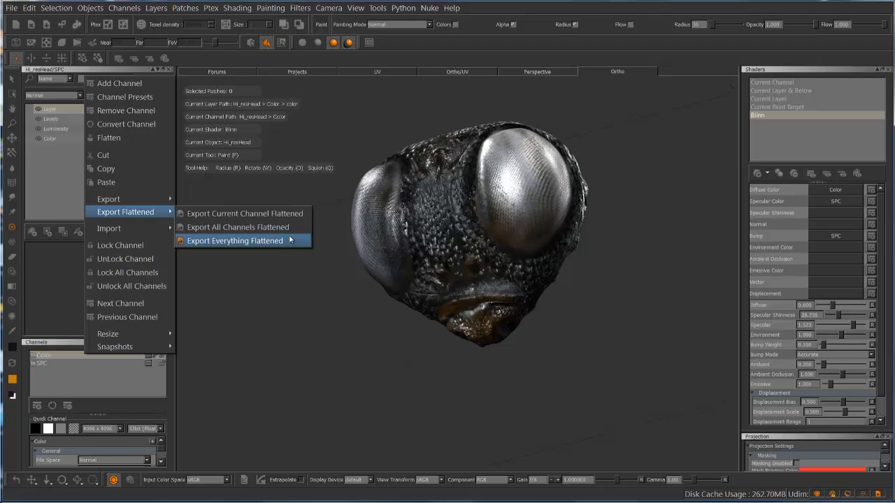
pyautogui.click(65, 173)
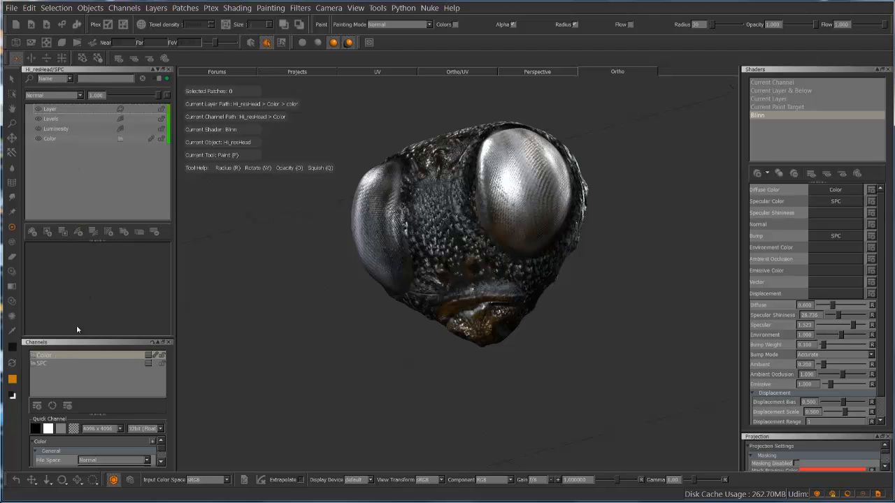
pyautogui.rightClick(124, 358)
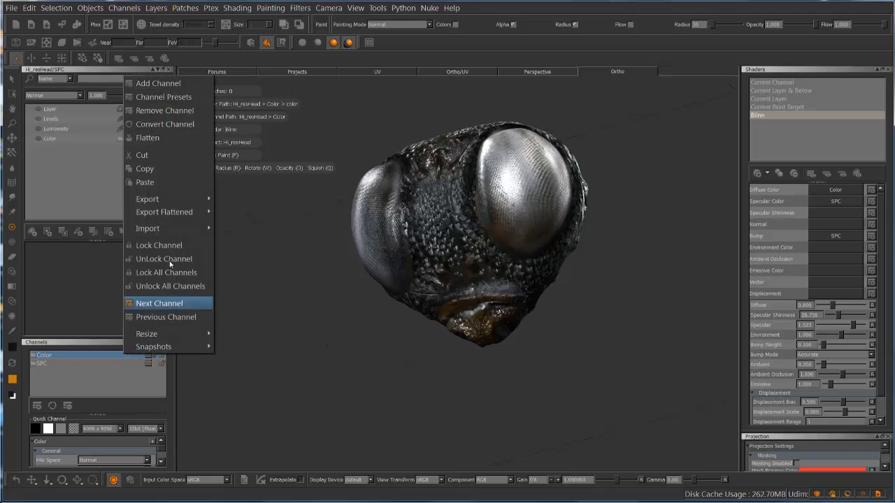
pyautogui.moveTo(174, 212)
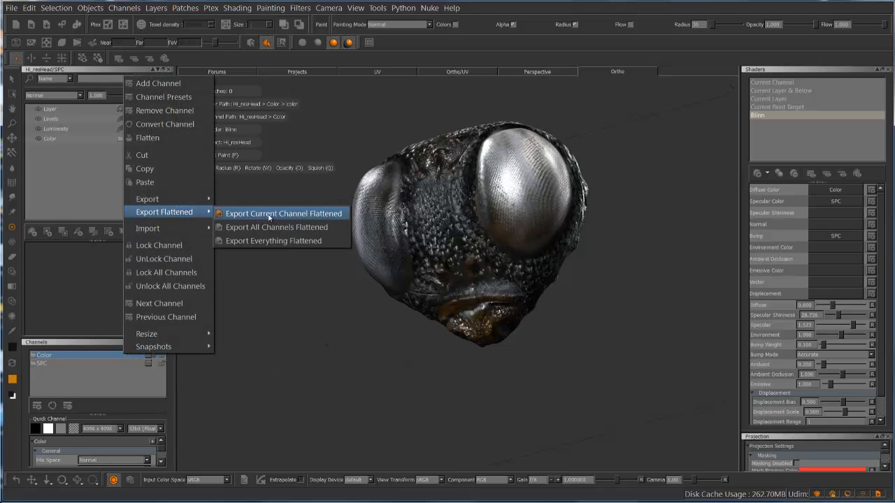
pyautogui.click(92, 380)
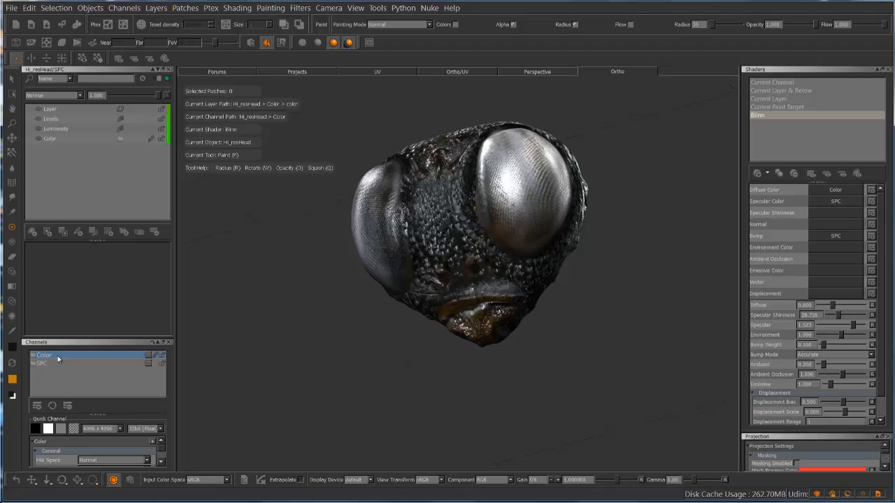
pyautogui.rightClick(58, 356)
pyautogui.moveTo(118, 201)
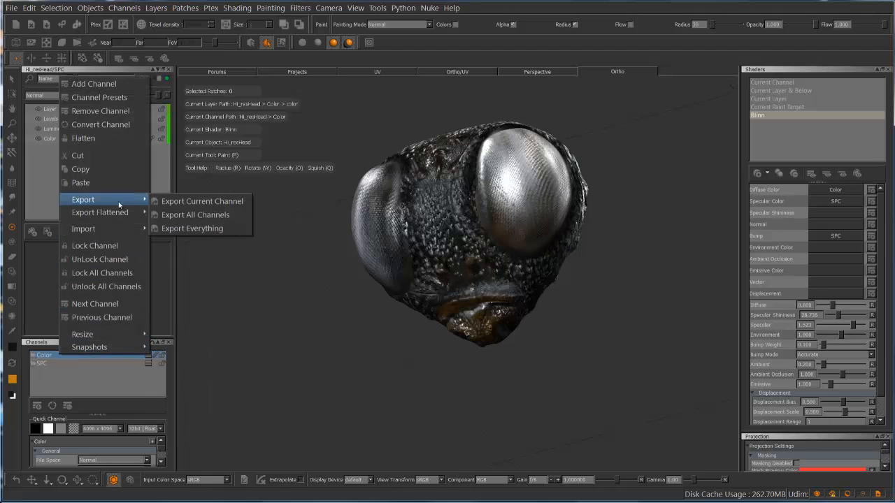
pyautogui.click(192, 201)
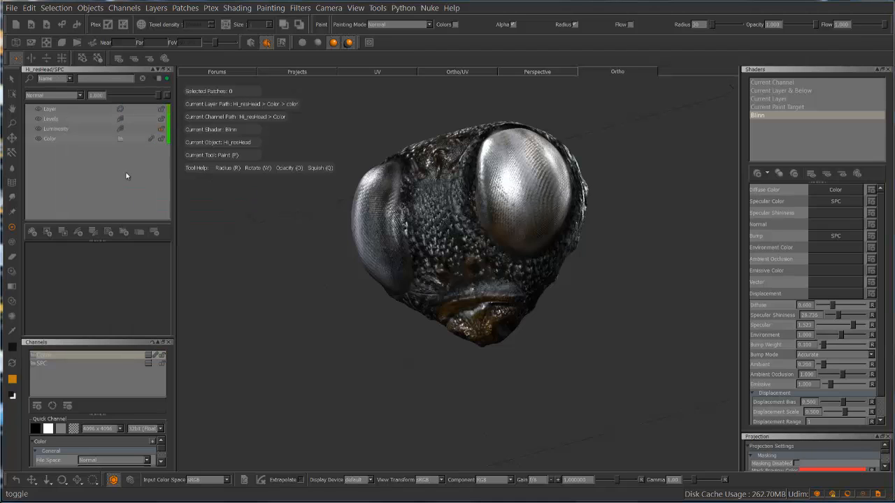
# Start a flattened export of all channels and move the export dialog clear of the head
pyautogui.rightClick(85, 357)
pyautogui.moveTo(160, 209)
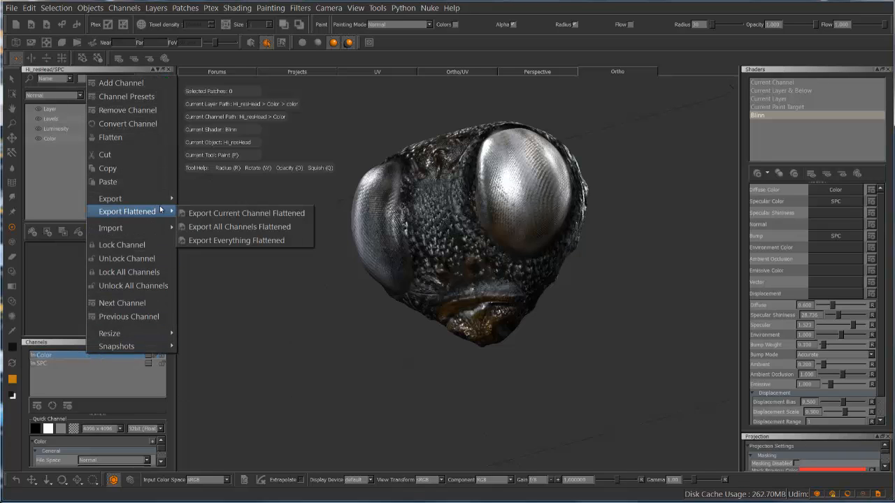
pyautogui.click(230, 226)
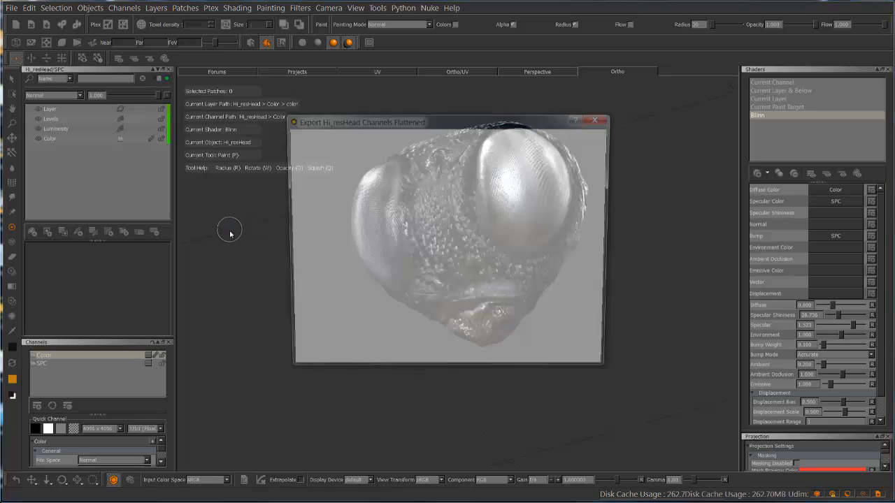
pyautogui.moveTo(418, 120); pyautogui.dragTo(317, 88)
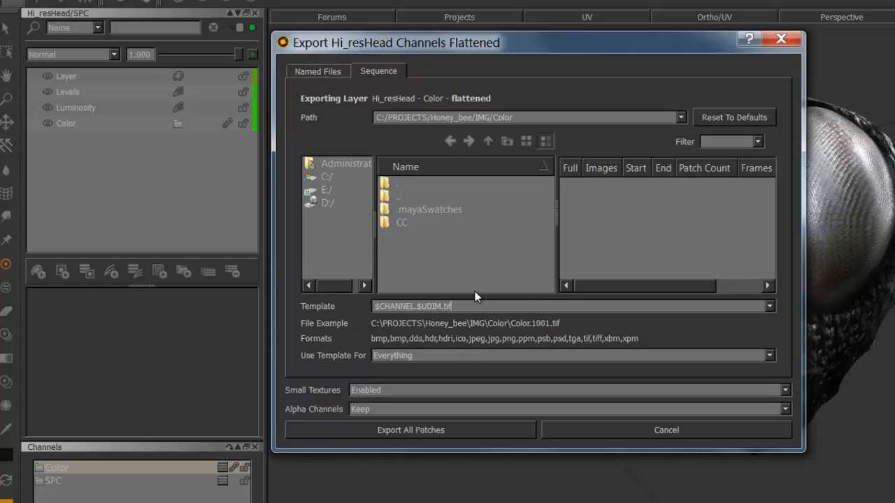
# Change the export template's file extension to exr and add $ENTITY in front of $CHANNEL
pyautogui.press('BackSpace')
pyautogui.press('BackSpace')
pyautogui.press('BackSpace')
pyautogui.write('exr')
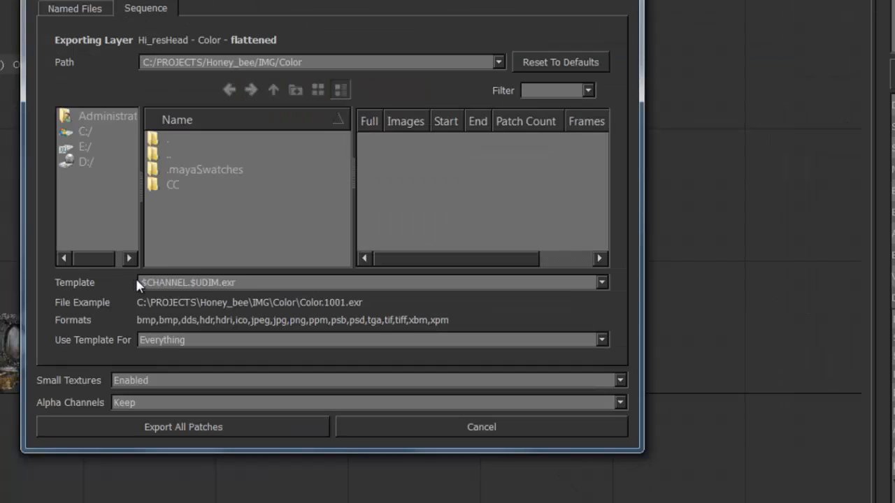
pyautogui.moveTo(170, 284)
pyautogui.write('$')
pyautogui.write('ENTITY')
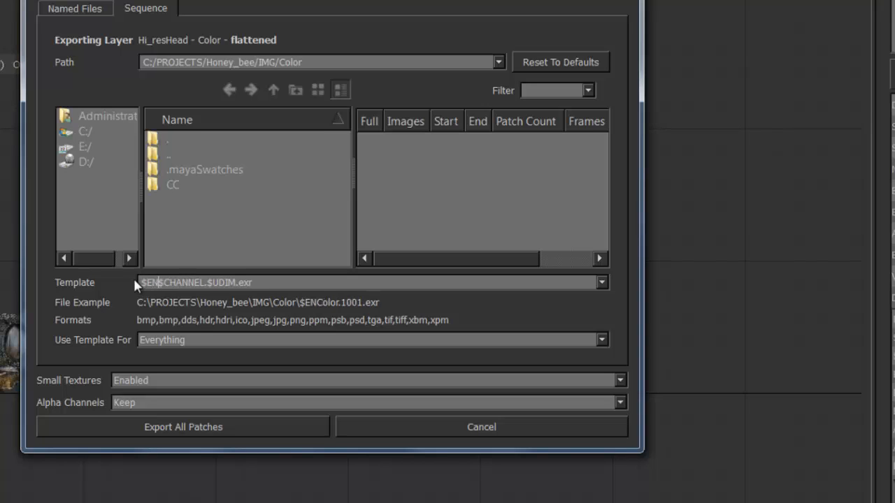
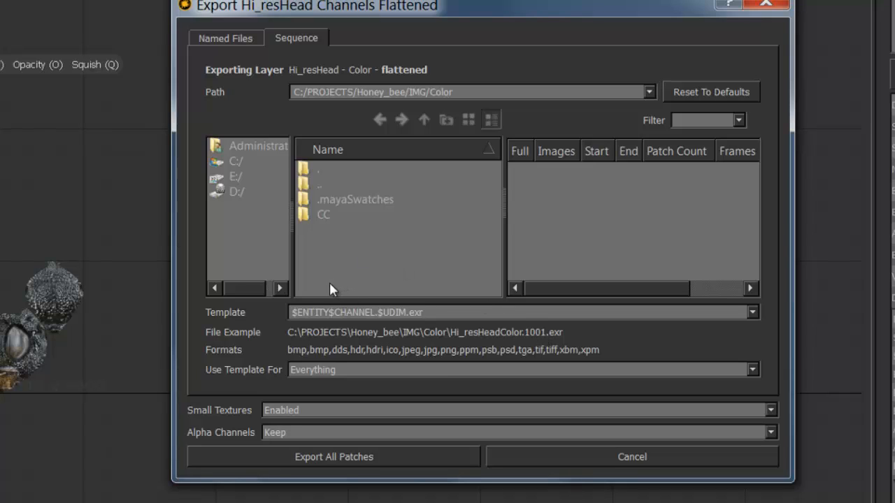
# Separate the entity and channel variables with an underscore in the export template, and close the export dialog without exporting
pyautogui.write('_')
pyautogui.moveTo(430, 314); pyautogui.dragTo(335, 315)
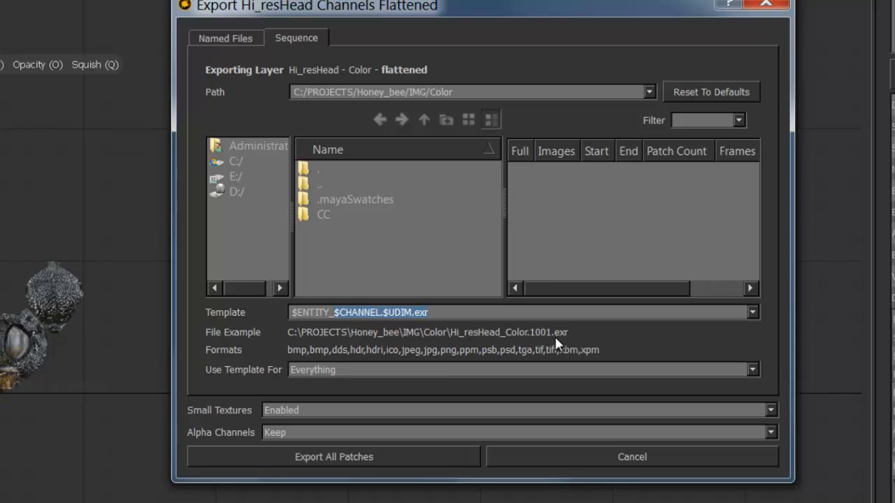
pyautogui.click(297, 314)
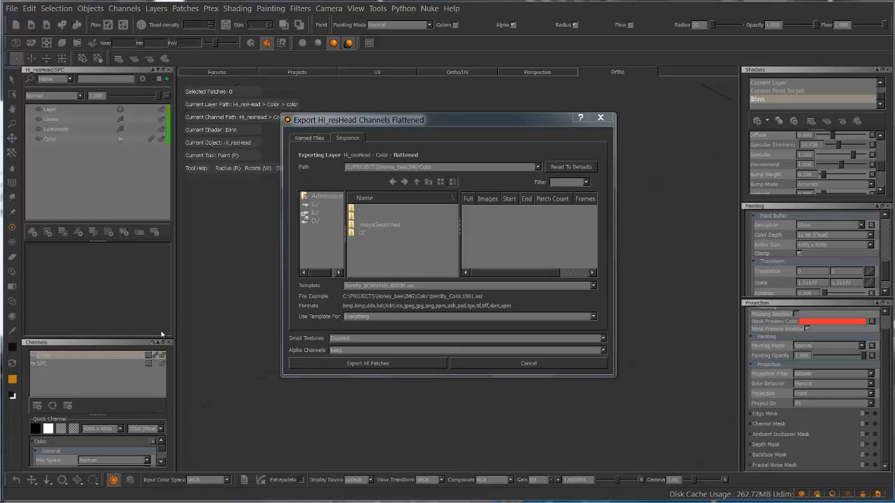
pyautogui.click(600, 118)
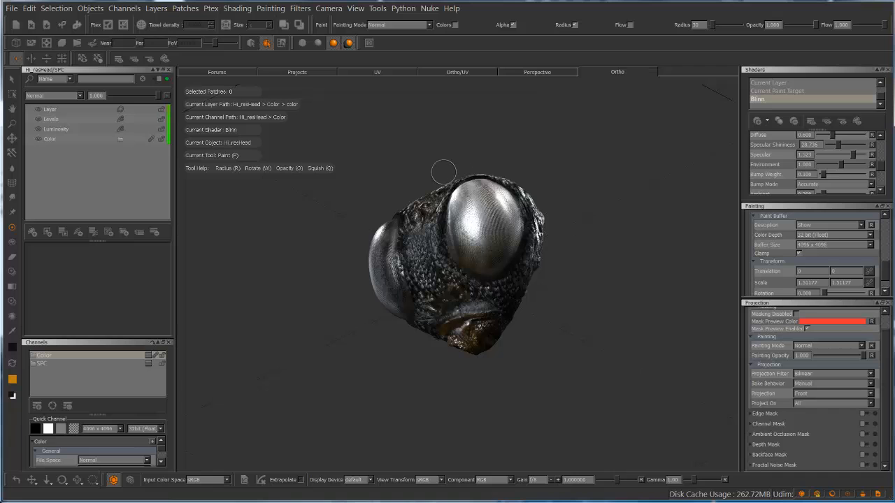
# Review the Painting palette's filtering, source grade, paint buffer and transform settings
pyautogui.moveTo(422, 163)
pyautogui.keyDown('alt'); pyautogui.mouseDown()
pyautogui.moveTo(442, 190)
pyautogui.moveTo(450, 169)
pyautogui.mouseUp(); pyautogui.keyUp('alt')
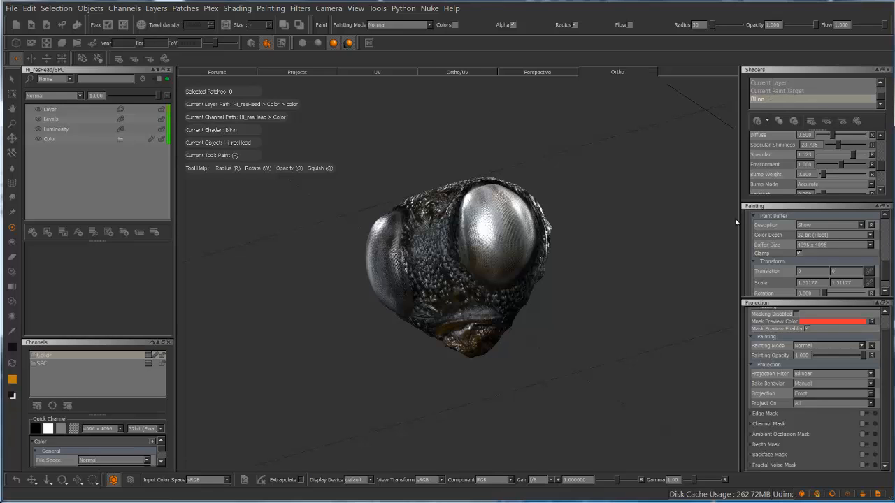
pyautogui.scroll(3, 885, 242)
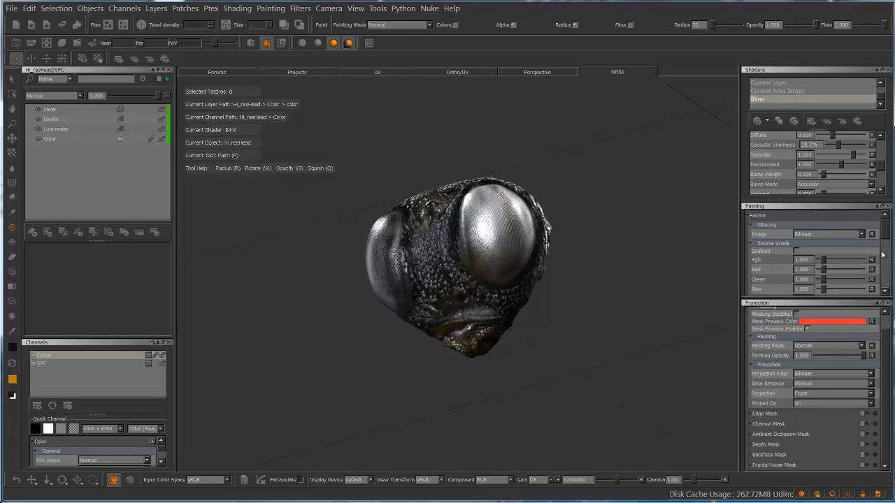
pyautogui.scroll(-4, 885, 265)
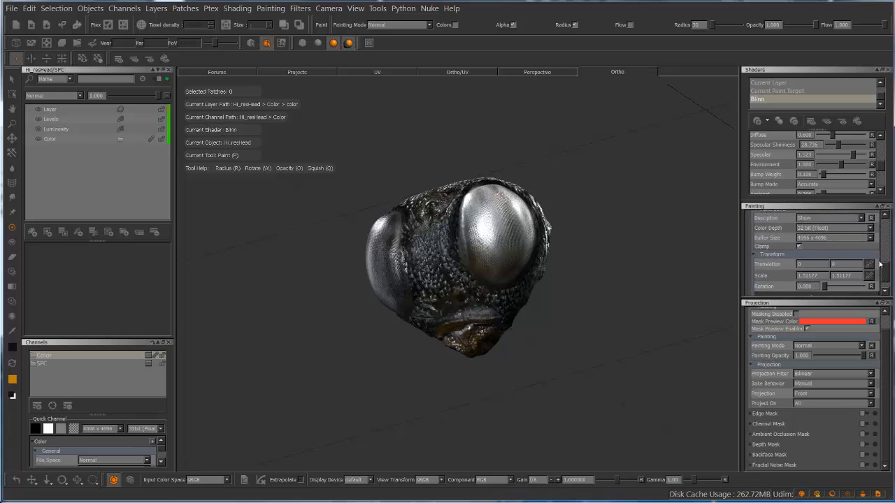
pyautogui.scroll(1, 885, 272)
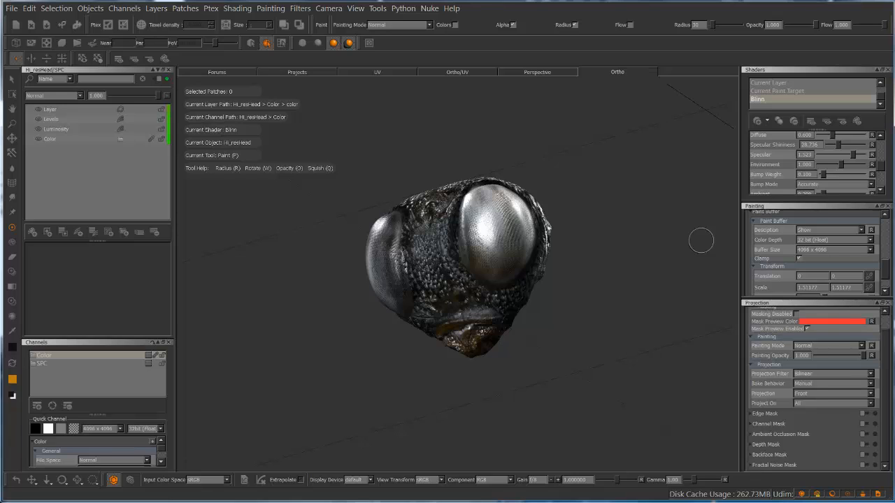
# Review the list of available palettes and close it without changing which ones are shown
pyautogui.click(359, 12)
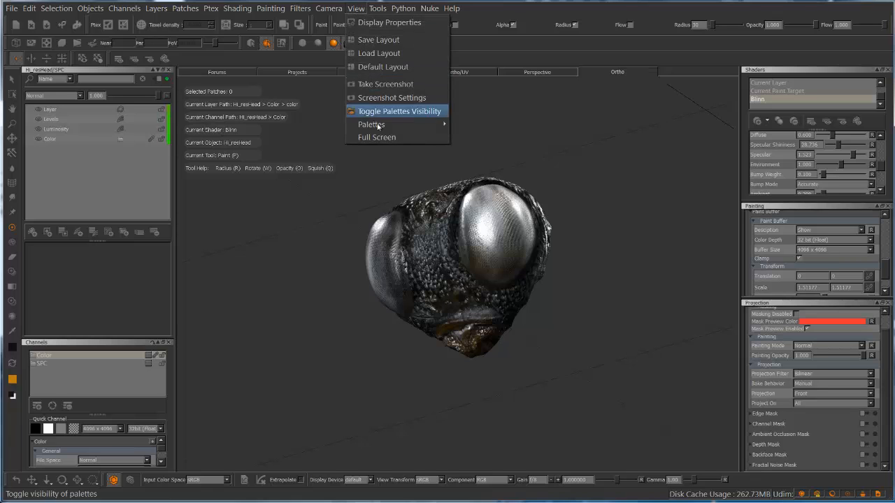
pyautogui.moveTo(386, 126)
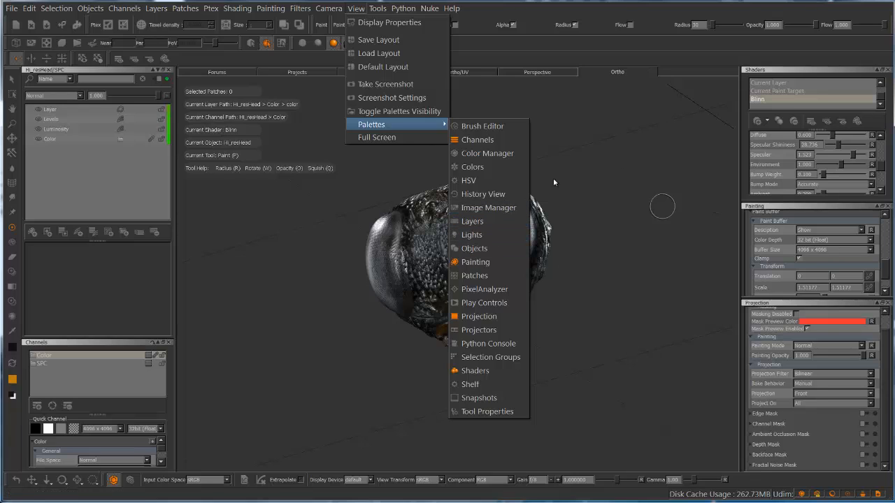
pyautogui.press('Escape')
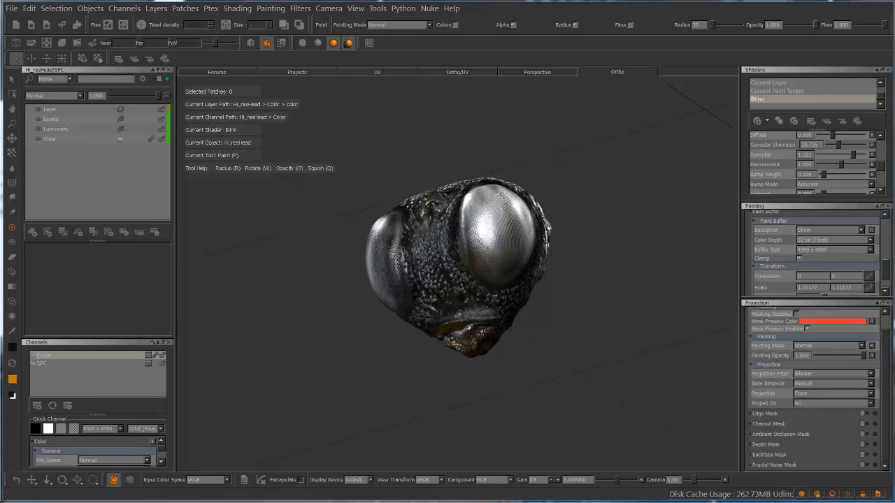